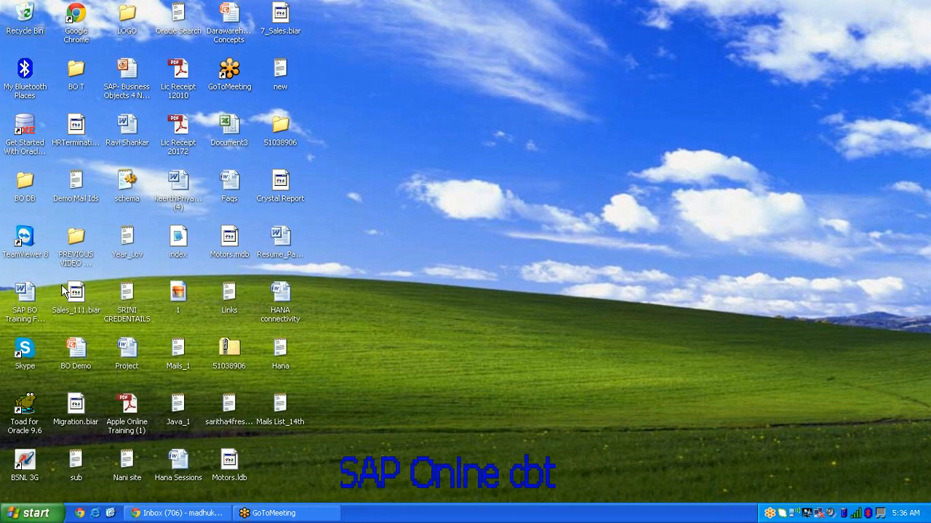
Step: Launch Remote Desktop Connection, connect to the server and sign in with the account password
{"action": "left_click", "coordinate": [34, 513]}
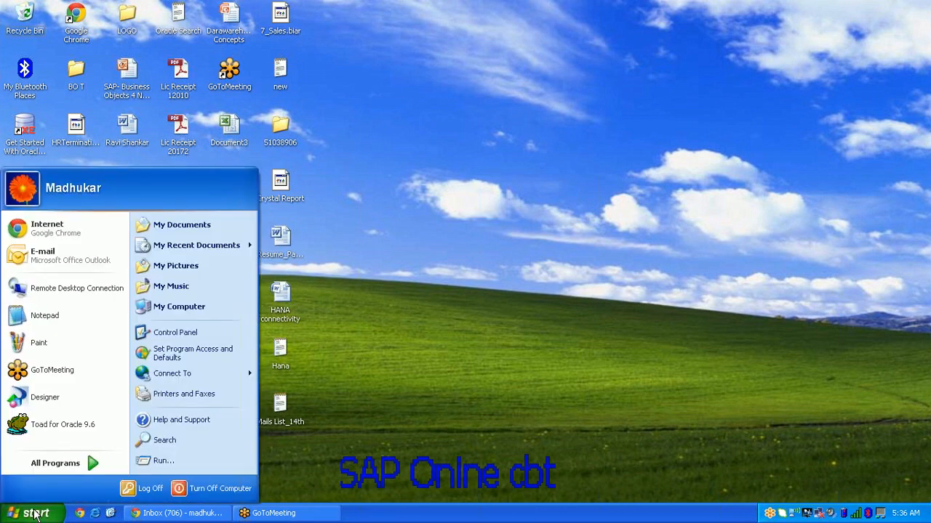
{"action": "left_click", "coordinate": [80, 291]}
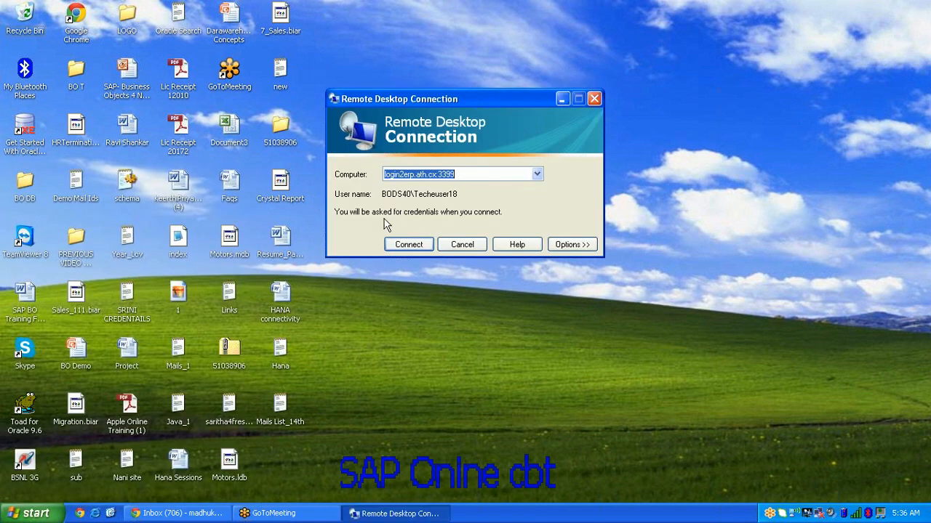
{"action": "left_click", "coordinate": [408, 246]}
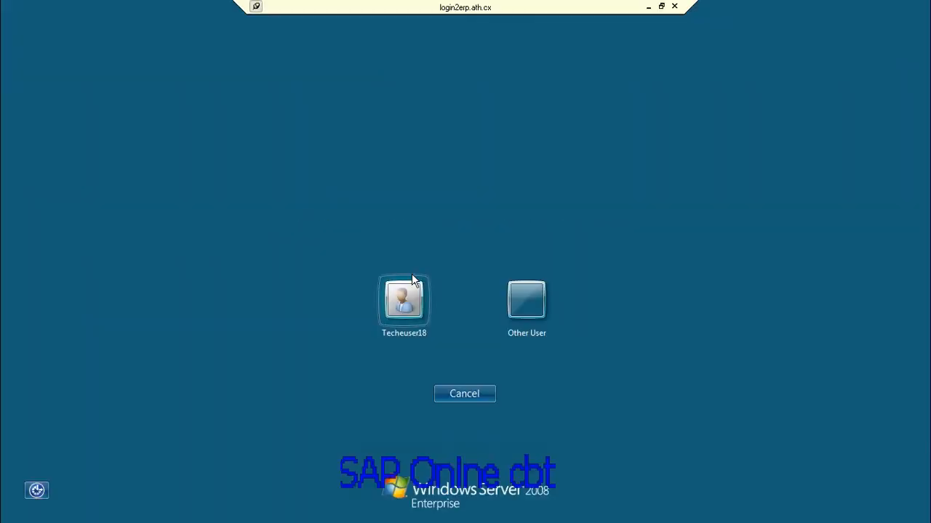
{"action": "left_click", "coordinate": [409, 283]}
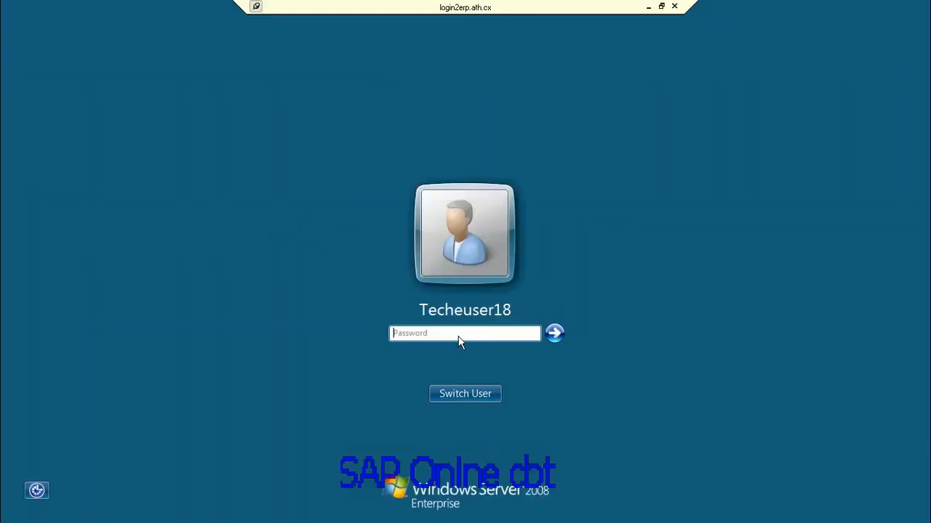
{"action": "type", "text": "p********"}
{"action": "left_click", "coordinate": [560, 338]}
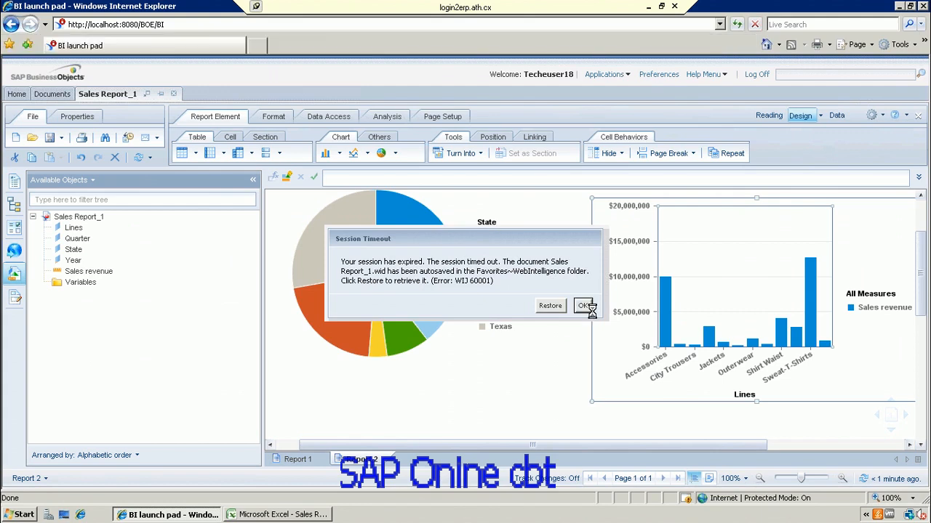
Step: Dismiss the session-timeout prompts, then close Internet Explorer and the Excel sales report
{"action": "left_click", "coordinate": [582, 305]}
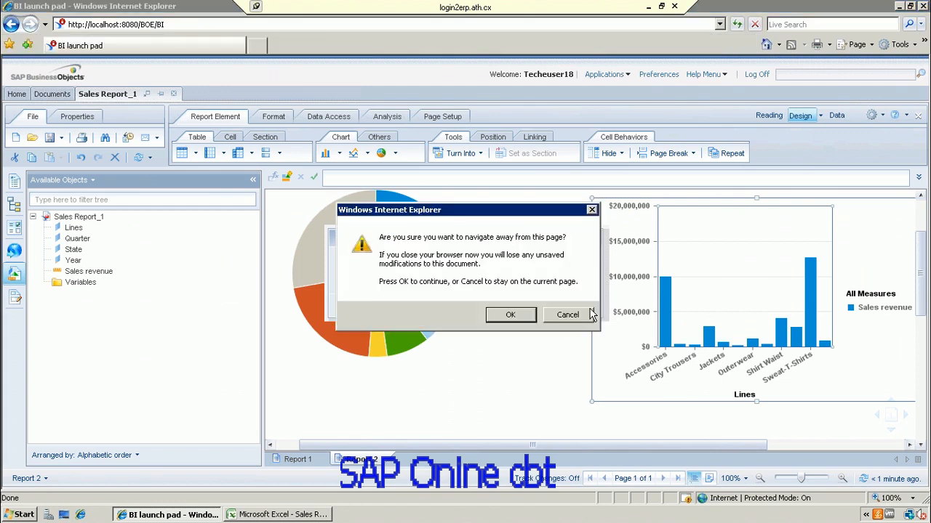
{"action": "left_click", "coordinate": [512, 315]}
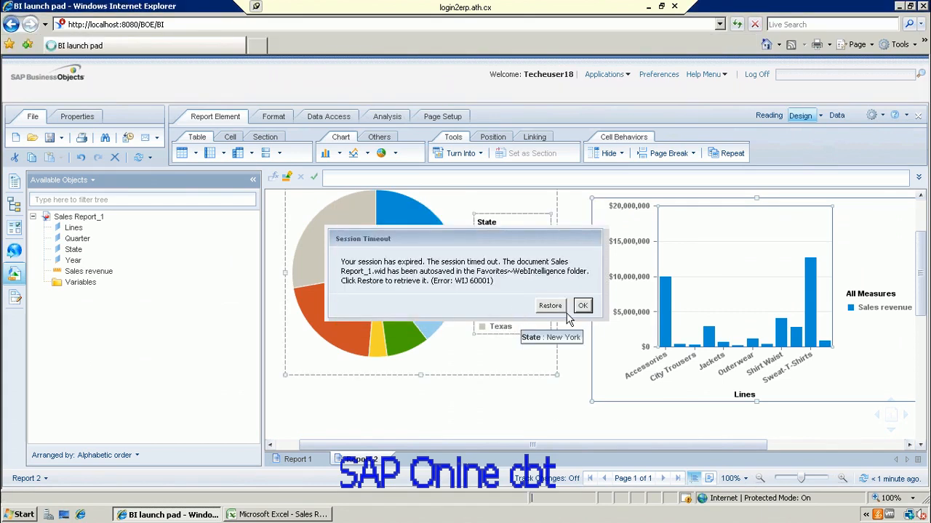
{"action": "left_click", "coordinate": [585, 308]}
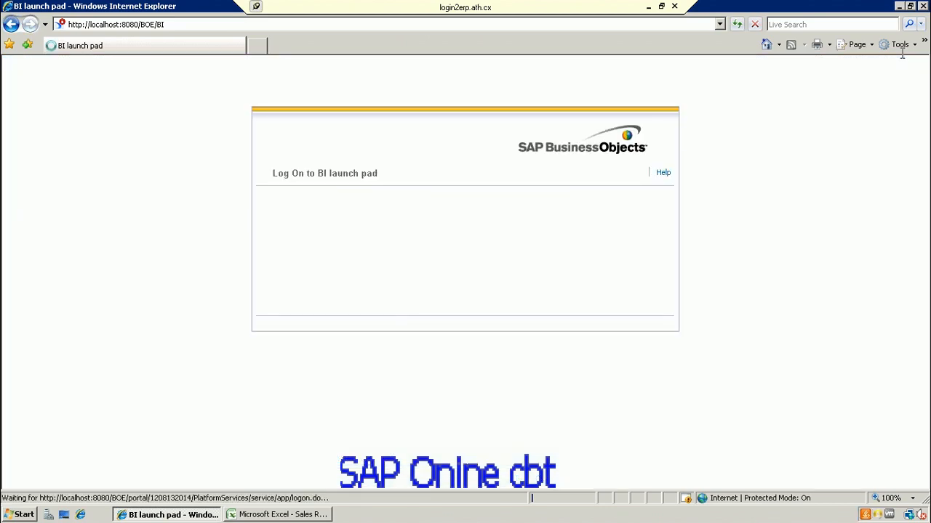
{"action": "left_click", "coordinate": [923, 5]}
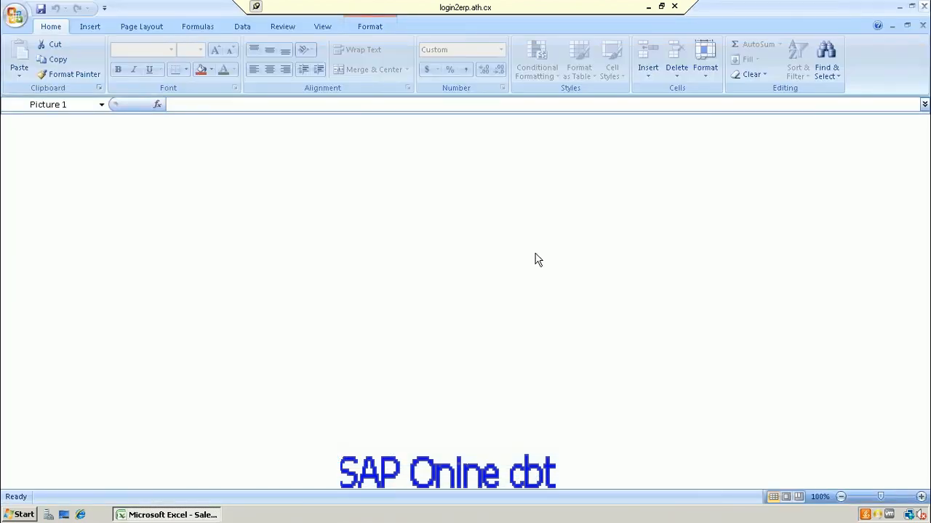
{"action": "left_click", "coordinate": [923, 5]}
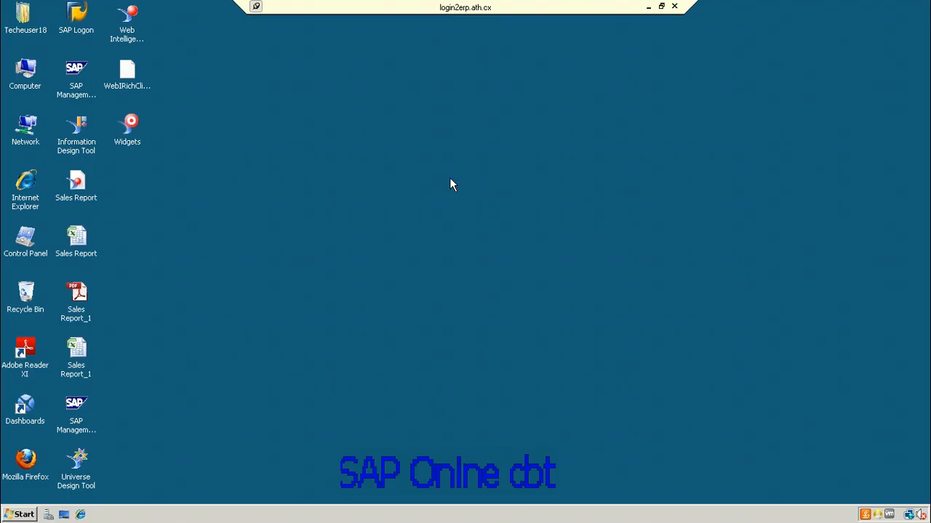
Step: Launch Information Design Tool from its desktop shortcut
{"action": "left_click", "coordinate": [21, 515]}
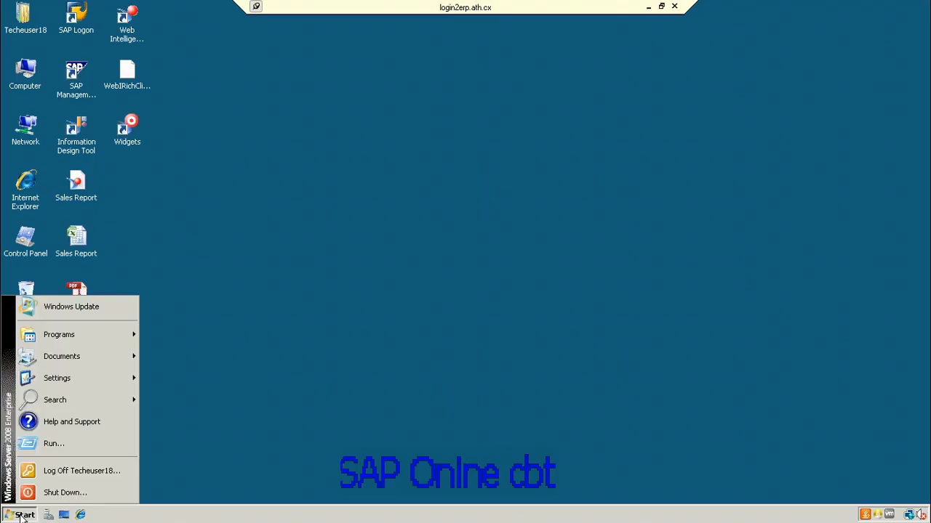
{"action": "left_click", "coordinate": [265, 382]}
{"action": "left_click", "coordinate": [83, 141]}
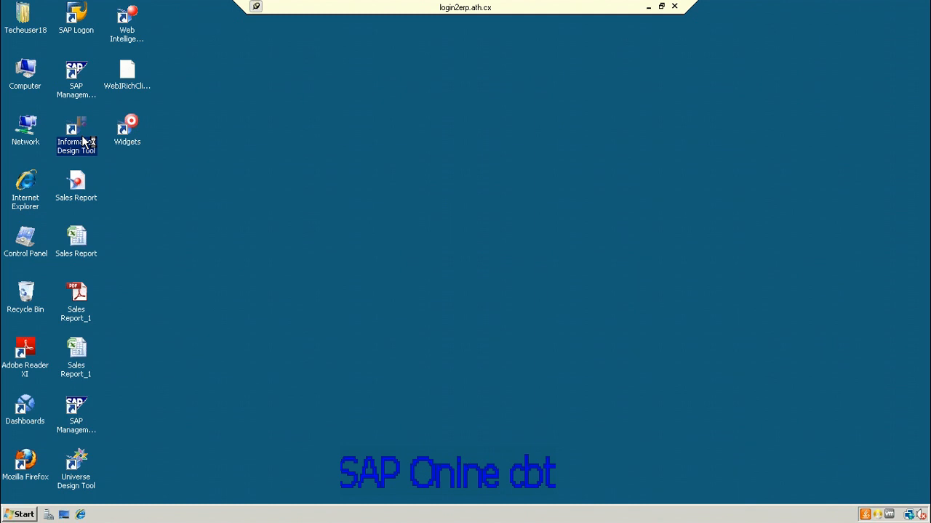
{"action": "double_click", "coordinate": [83, 142]}
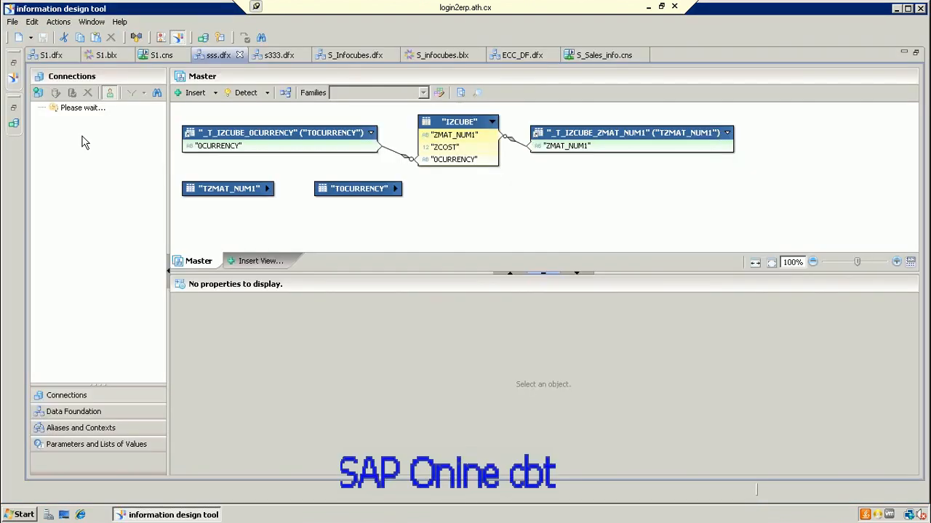
Step: Dock the Local Projects and Repository Resources panes, then browse the File and Help menus
{"action": "left_click", "coordinate": [14, 78]}
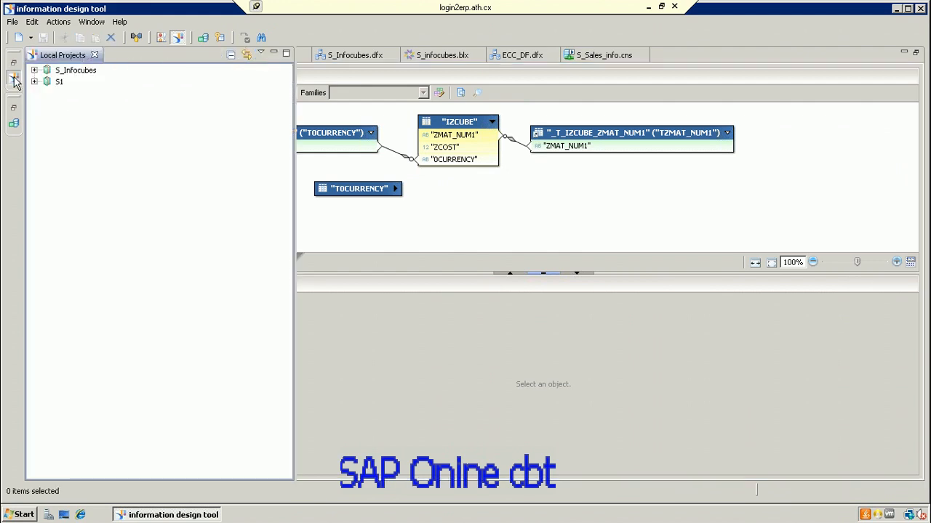
{"action": "left_click", "coordinate": [13, 64]}
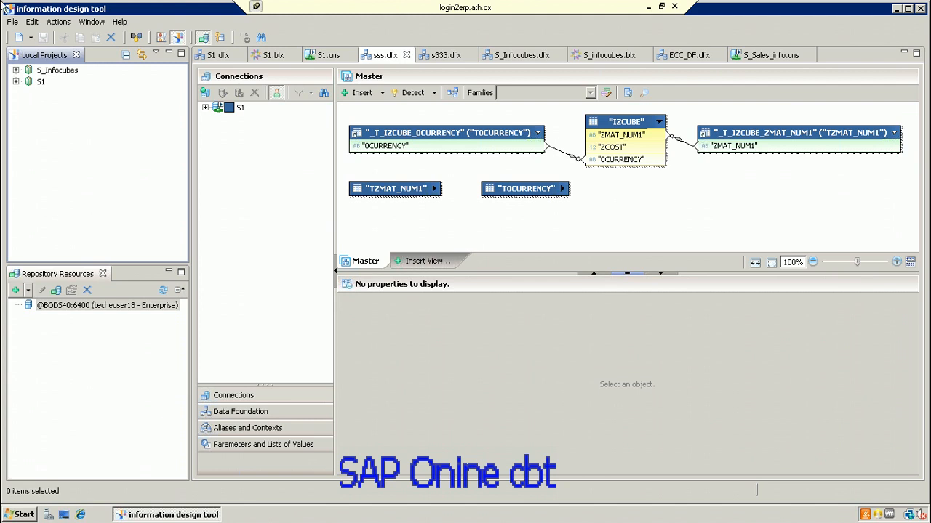
{"action": "left_click", "coordinate": [12, 22]}
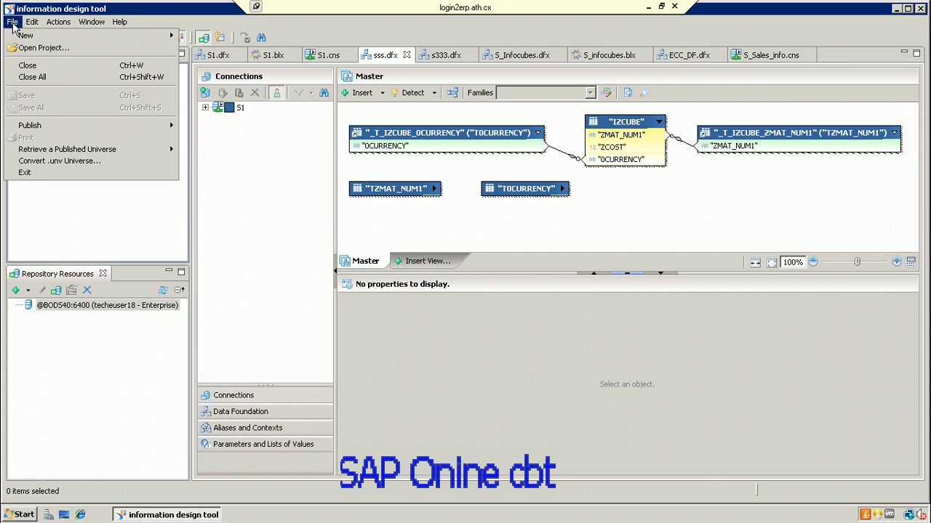
{"action": "mouse_move", "coordinate": [29, 37]}
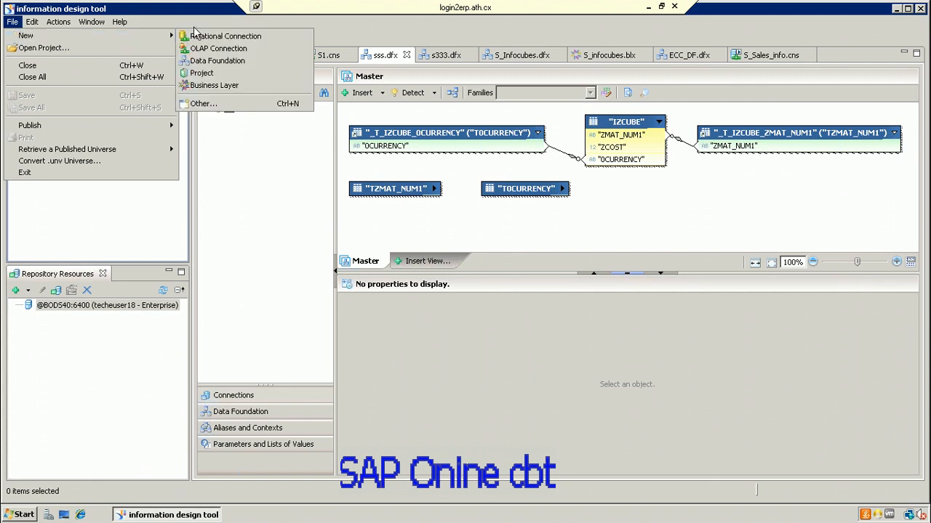
{"action": "left_click", "coordinate": [11, 23]}
{"action": "left_click", "coordinate": [12, 25]}
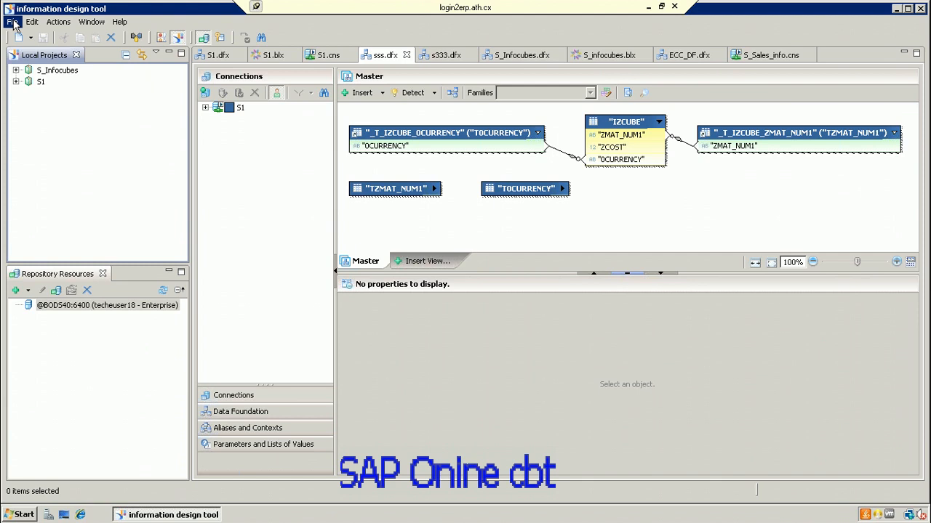
{"action": "left_click", "coordinate": [13, 26]}
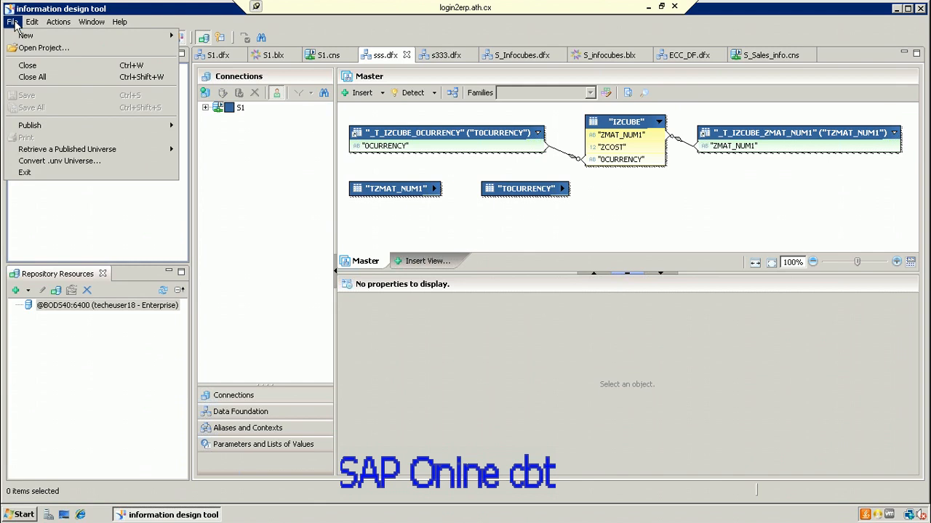
Step: Create a new local project named IDT from File > New > Project
{"action": "mouse_move", "coordinate": [33, 36]}
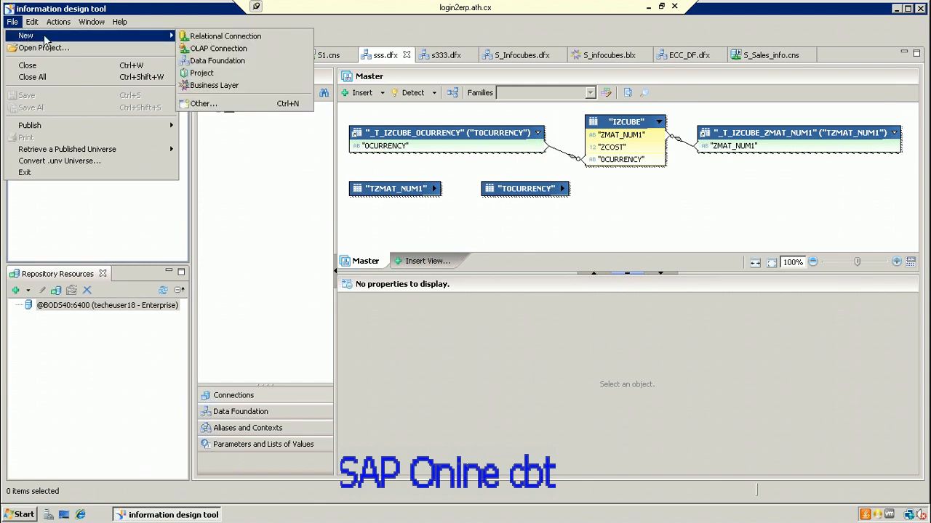
{"action": "left_click", "coordinate": [207, 72]}
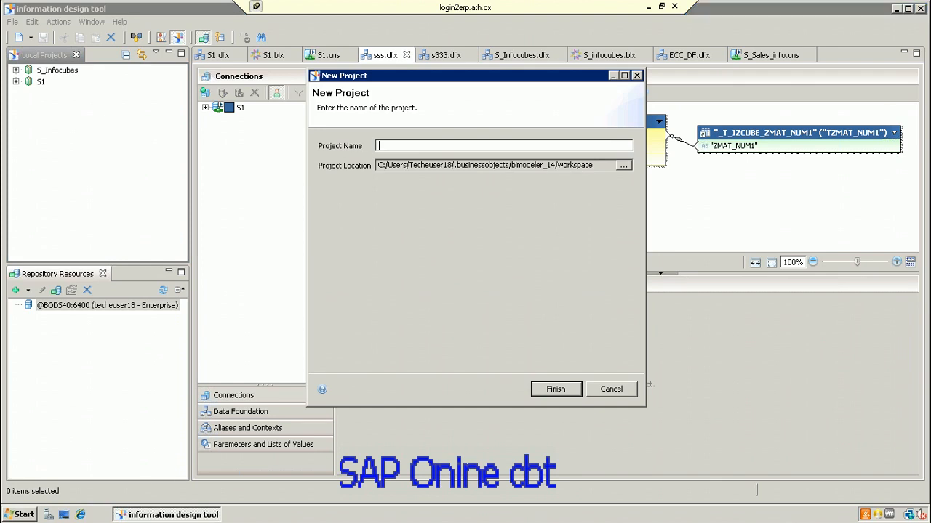
{"action": "type", "text": "IDT"}
{"action": "left_click", "coordinate": [560, 391]}
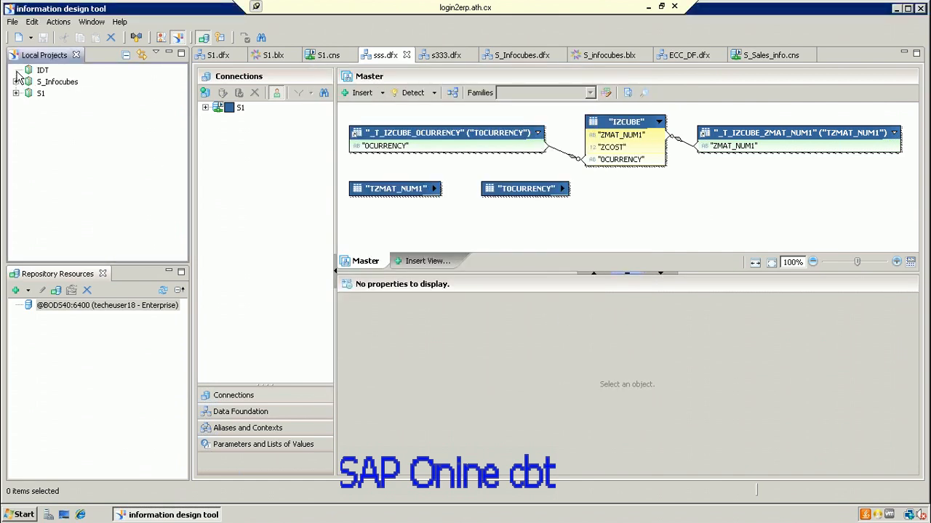
Step: Start a new relational connection in the IDT project with resource name Efashion_Conn
{"action": "right_click", "coordinate": [45, 72]}
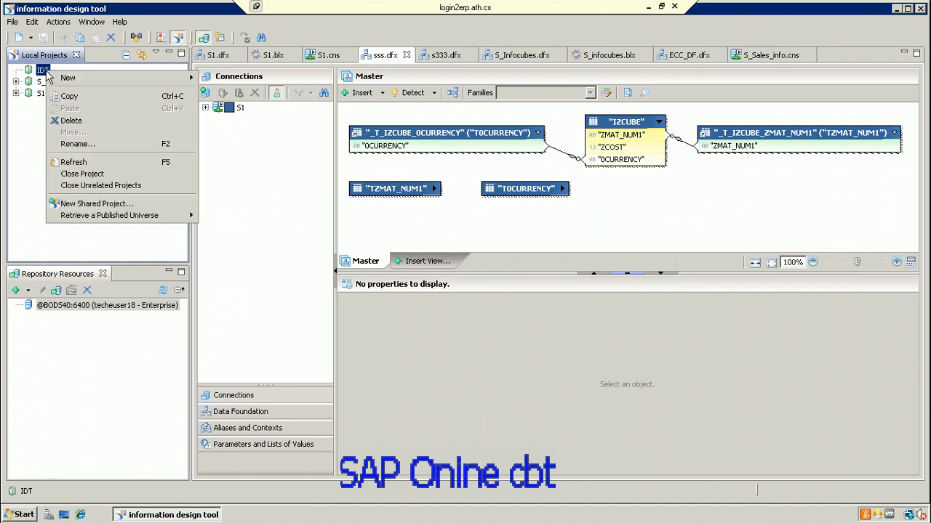
{"action": "mouse_move", "coordinate": [64, 78]}
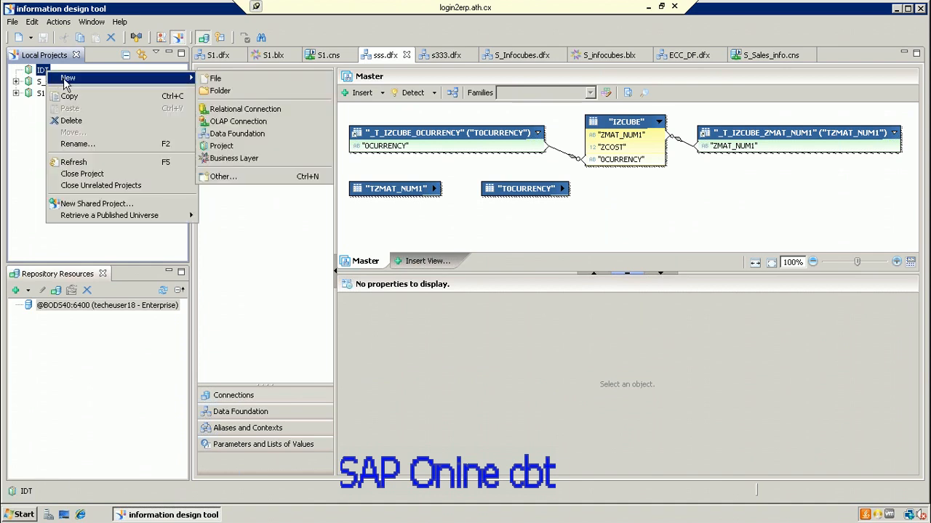
{"action": "left_click", "coordinate": [258, 111]}
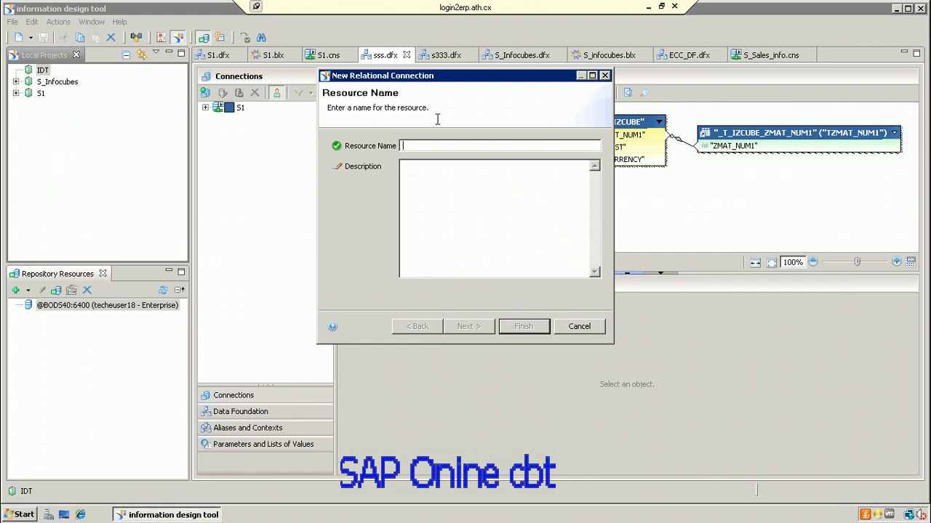
{"action": "type", "text": "Efash"}
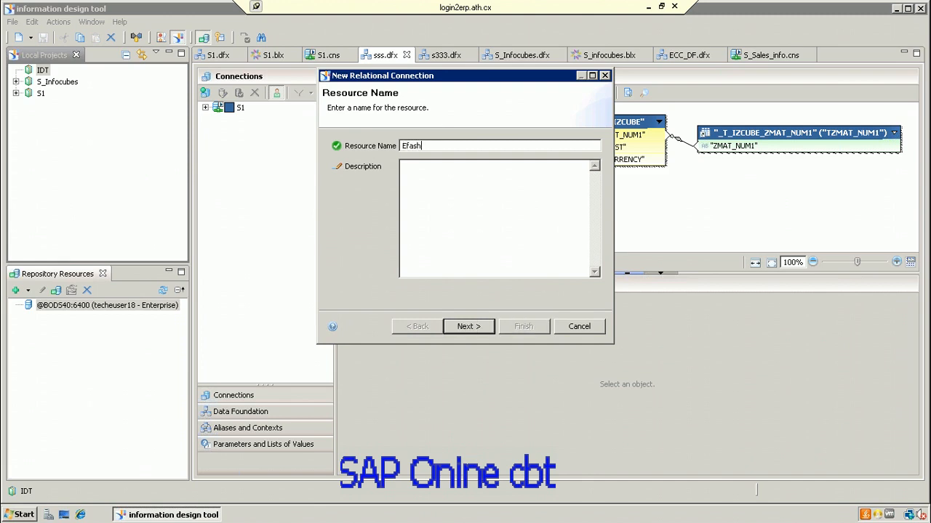
{"action": "type", "text": "ion_Conn"}
Step: Select the Microsoft MS Access 2010 ODBC driver for the connection
{"action": "left_click", "coordinate": [479, 328]}
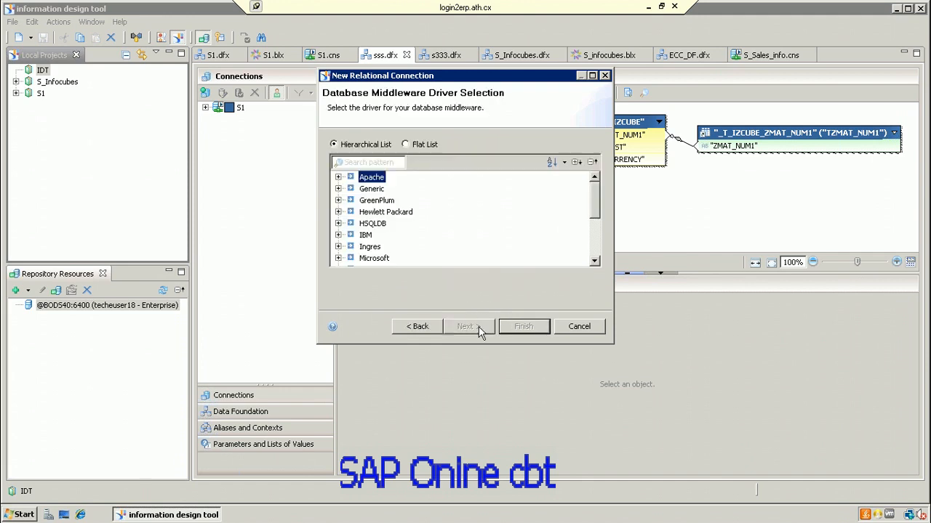
{"action": "left_click", "coordinate": [339, 258]}
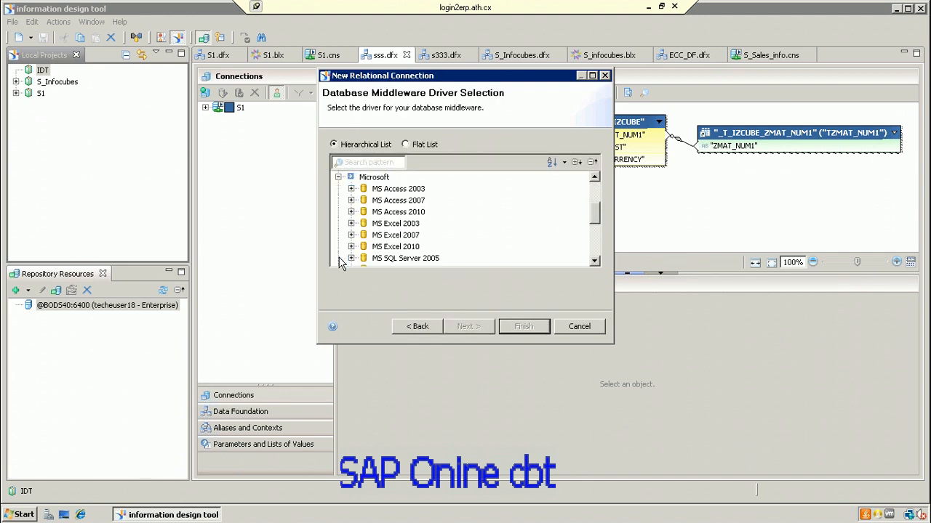
{"action": "left_click", "coordinate": [351, 212]}
{"action": "left_click", "coordinate": [393, 223]}
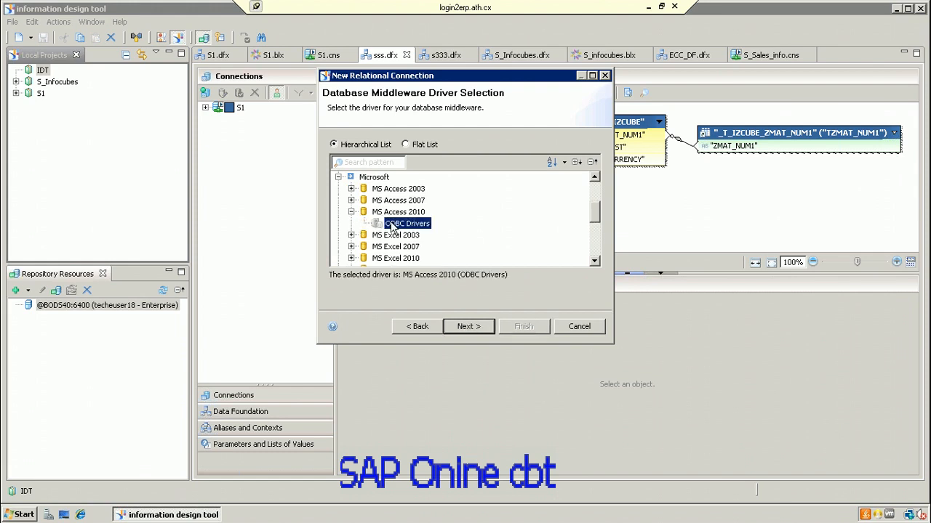
{"action": "left_click", "coordinate": [466, 327]}
{"action": "left_click", "coordinate": [476, 326]}
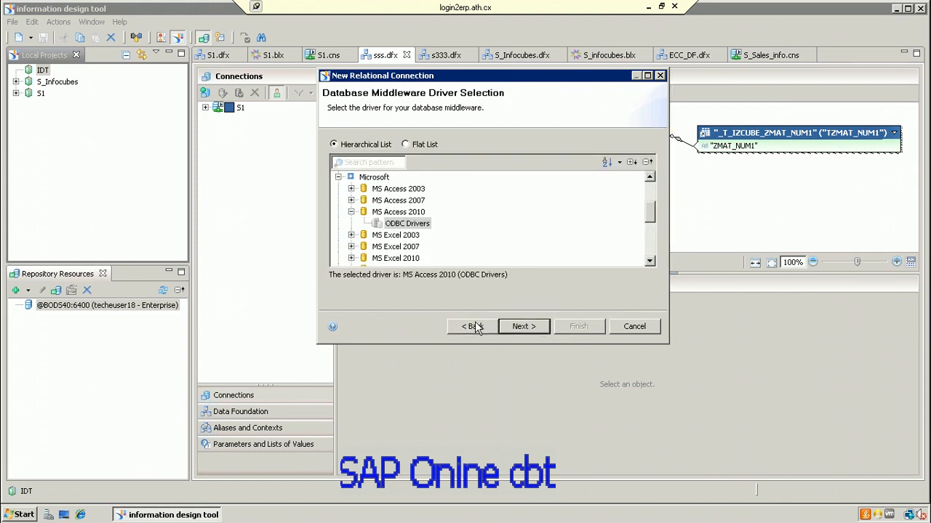
{"action": "left_click", "coordinate": [519, 326]}
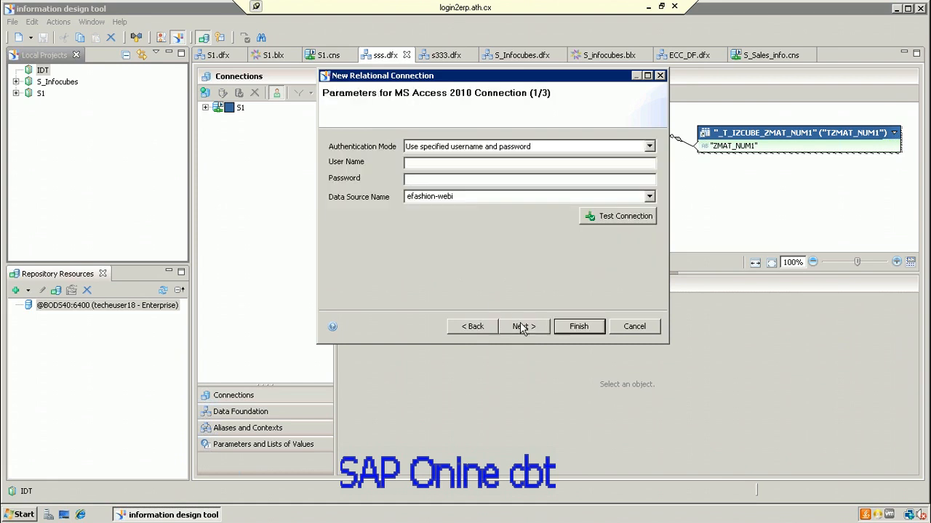
{"action": "left_click", "coordinate": [492, 330]}
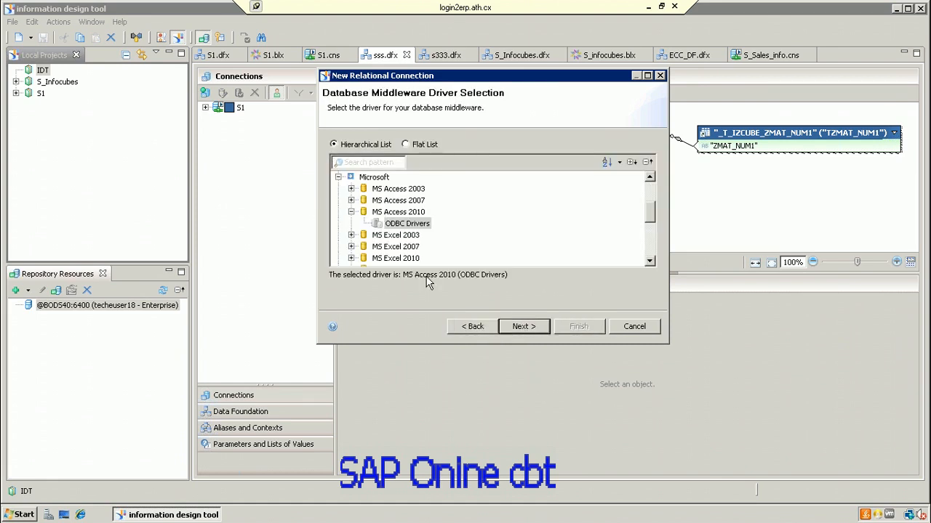
{"action": "left_click", "coordinate": [338, 176]}
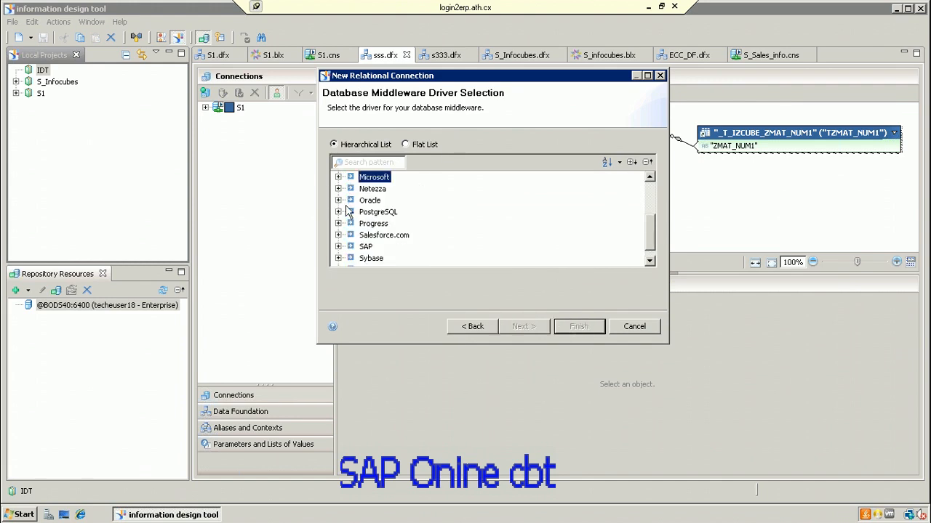
{"action": "left_click", "coordinate": [339, 201]}
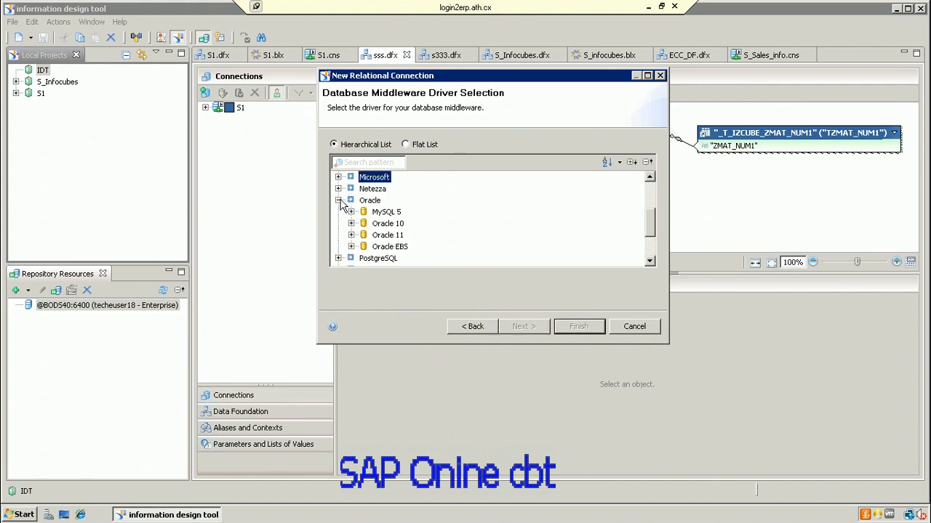
{"action": "left_click", "coordinate": [338, 177]}
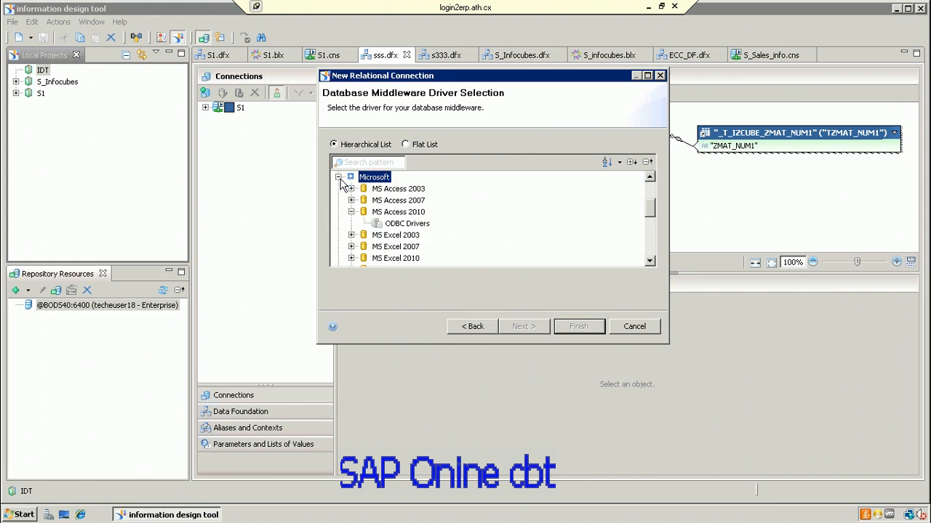
{"action": "left_click", "coordinate": [406, 224]}
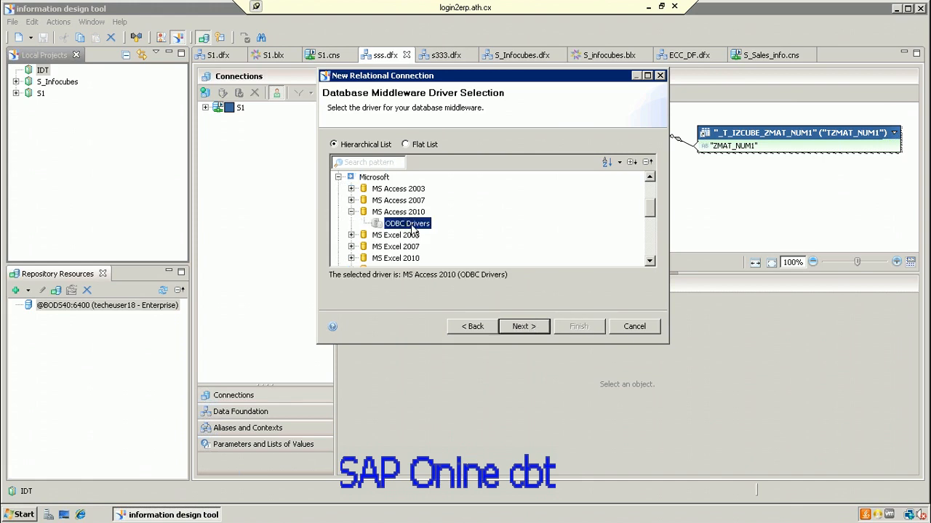
Step: Keep efashion-webi as the data source and finish the connection wizard
{"action": "left_click", "coordinate": [531, 325]}
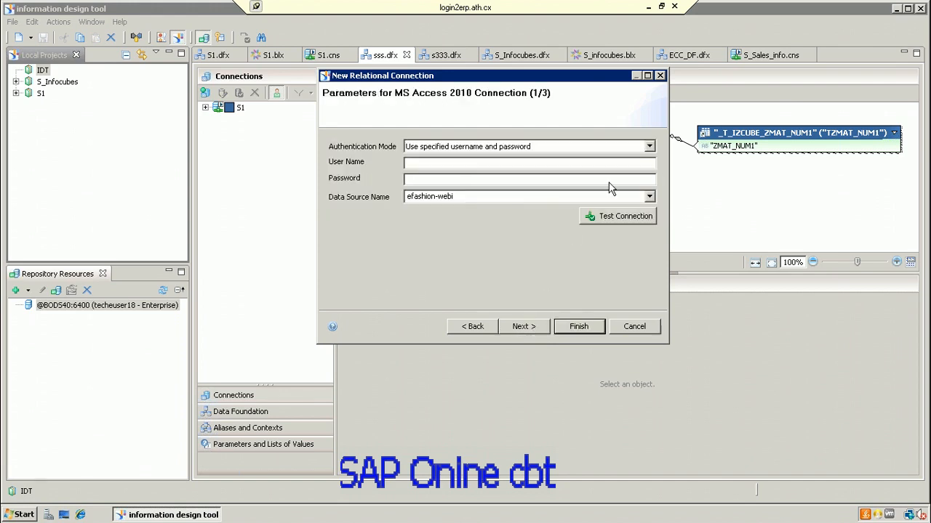
{"action": "left_click", "coordinate": [648, 196]}
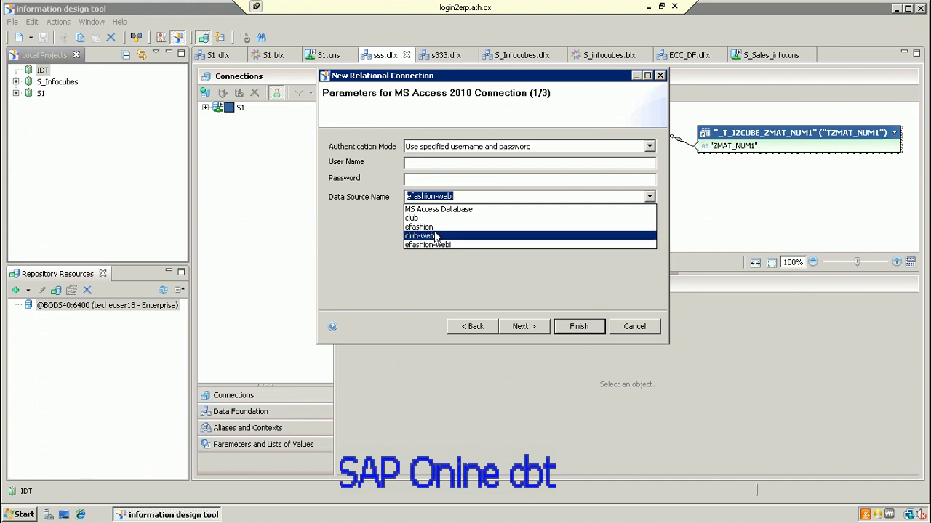
{"action": "left_click", "coordinate": [530, 268]}
{"action": "left_click", "coordinate": [538, 328]}
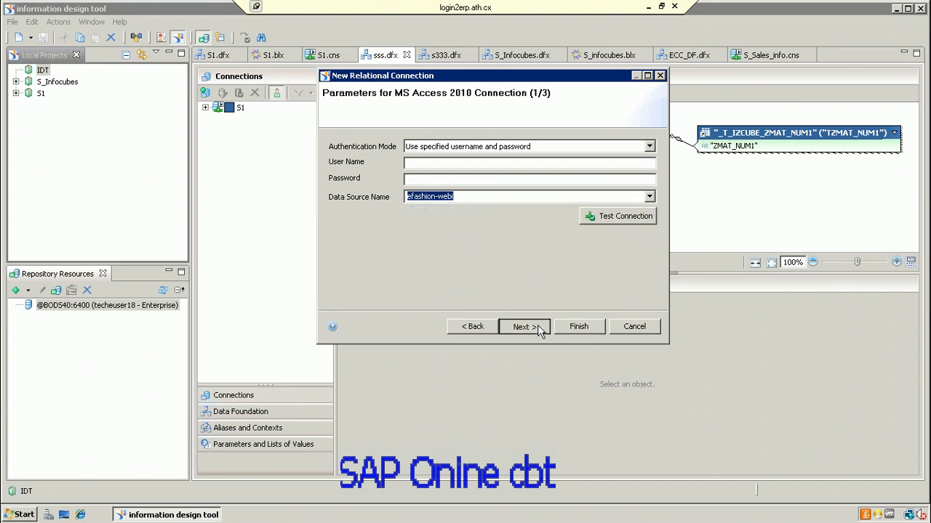
{"action": "left_click", "coordinate": [538, 329]}
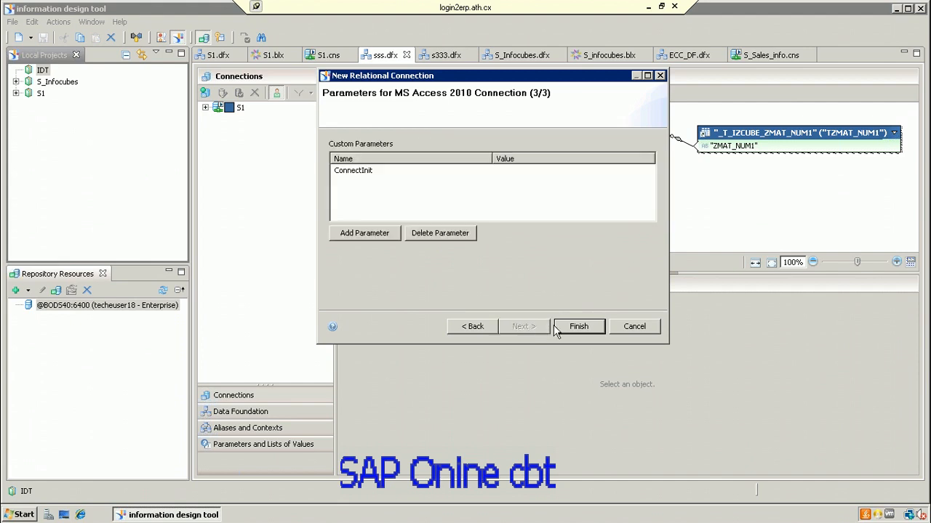
{"action": "left_click", "coordinate": [569, 328]}
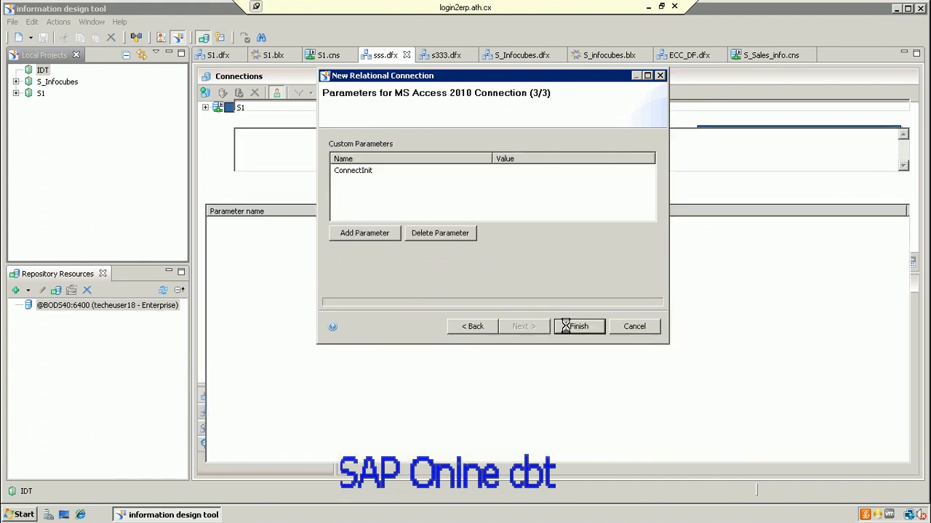
Step: Test the Efashion_Conn connection successfully and select Efashion_Conn.cnx under the IDT project
{"action": "left_click", "coordinate": [445, 190]}
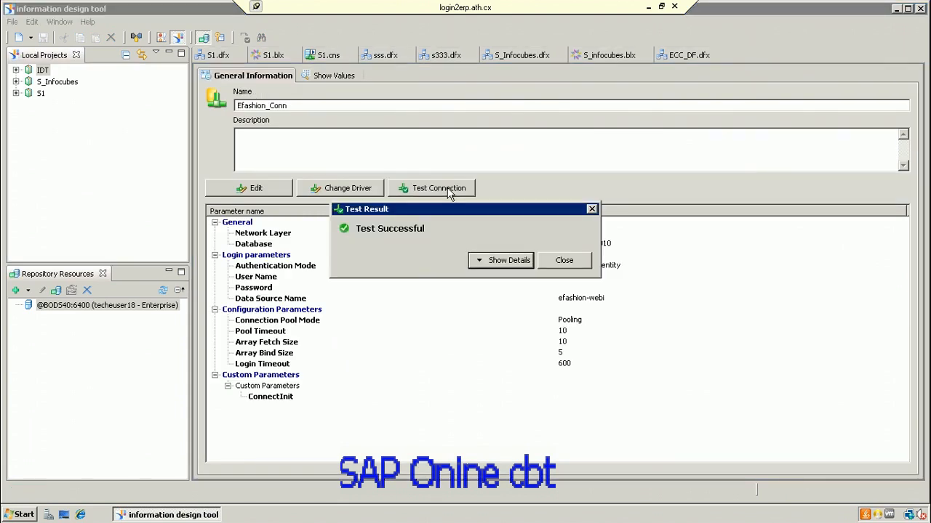
{"action": "left_click", "coordinate": [568, 261]}
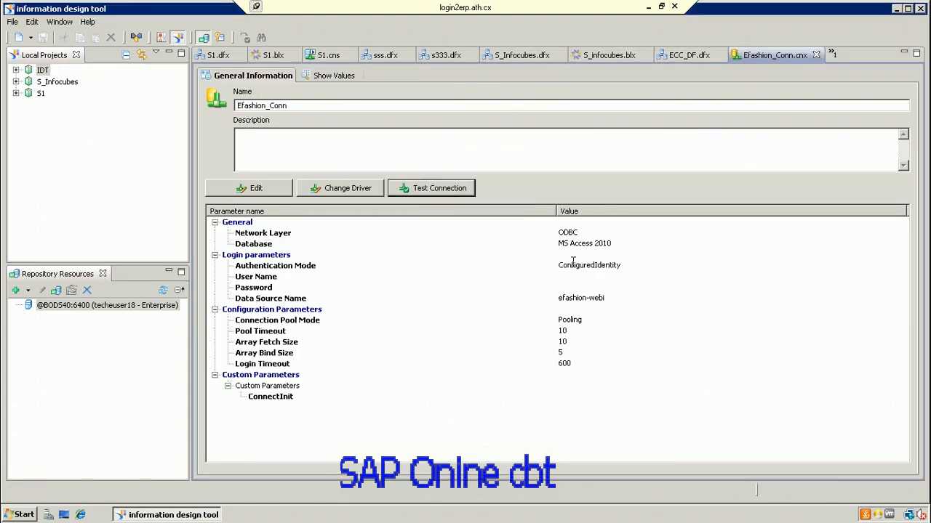
{"action": "left_click", "coordinate": [17, 69]}
{"action": "left_click", "coordinate": [16, 69]}
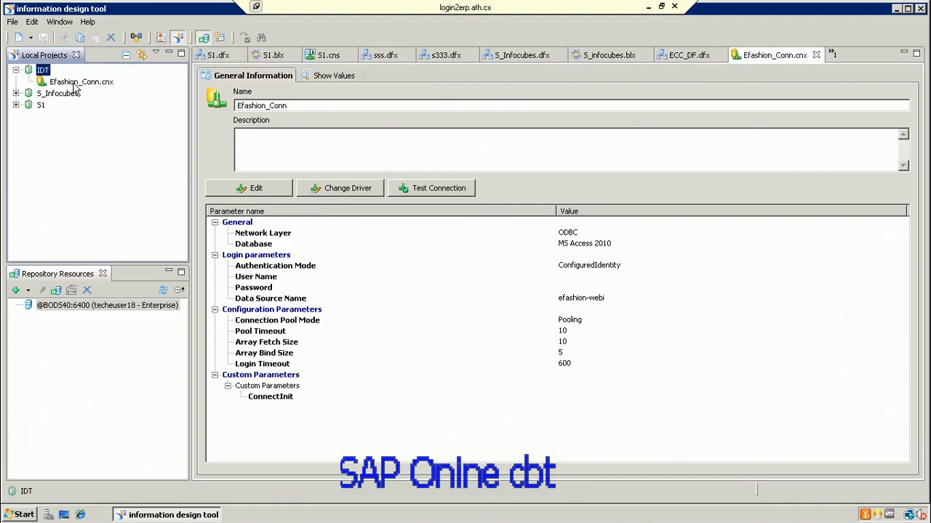
{"action": "left_click", "coordinate": [77, 82]}
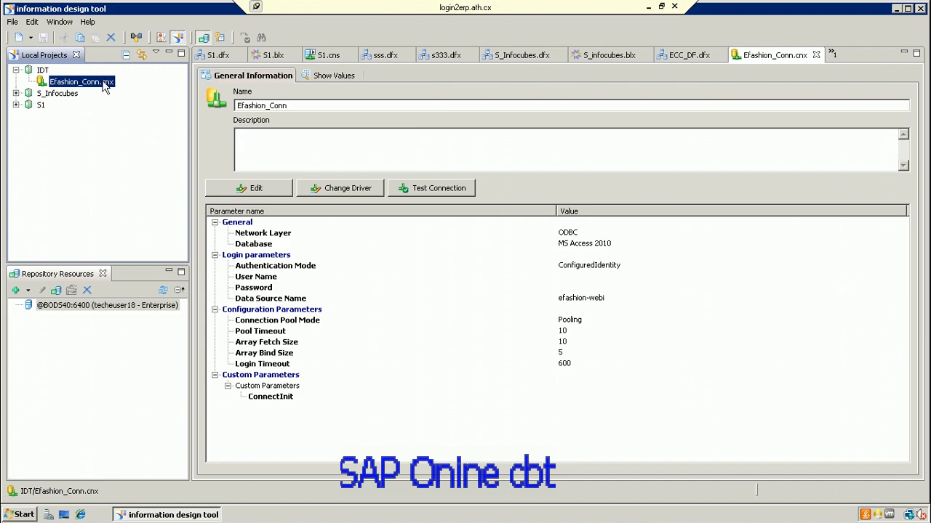
Step: Start a new data foundation named Efashion_DF in IDT, keeping the Single Source type
{"action": "right_click", "coordinate": [43, 71]}
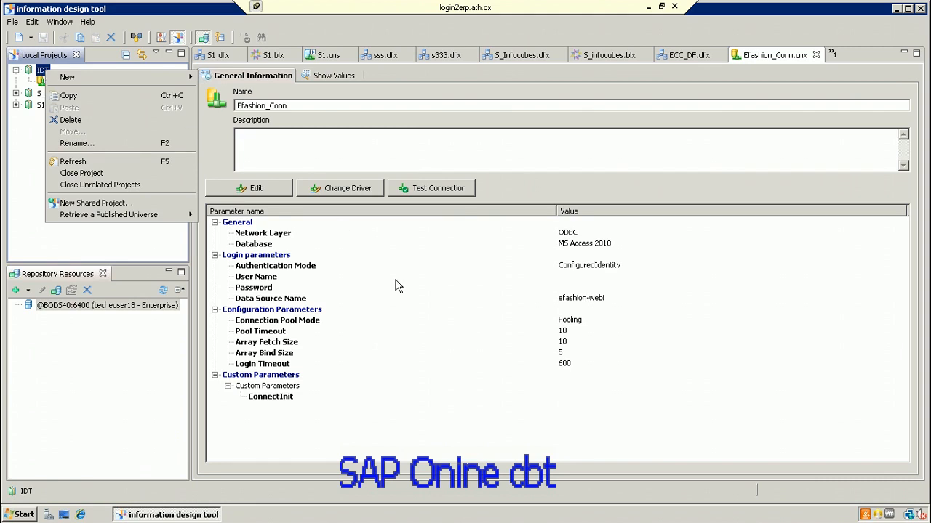
{"action": "mouse_move", "coordinate": [90, 82]}
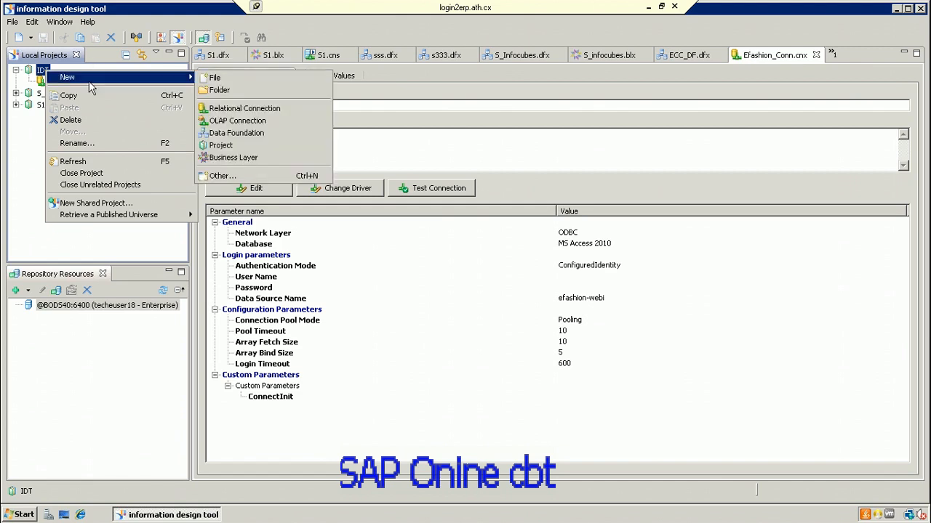
{"action": "left_click", "coordinate": [250, 138]}
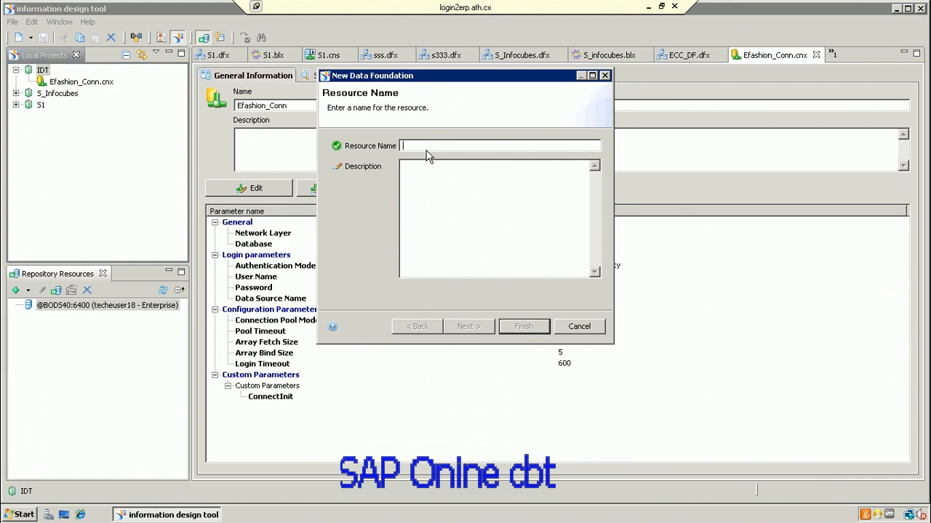
{"action": "type", "text": "E"}
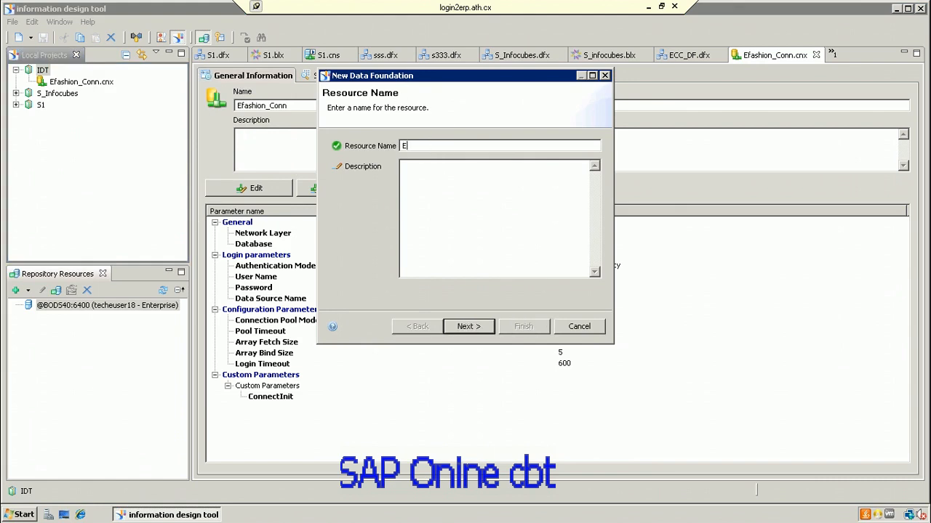
{"action": "type", "text": "fashion_DF"}
{"action": "left_click", "coordinate": [474, 327]}
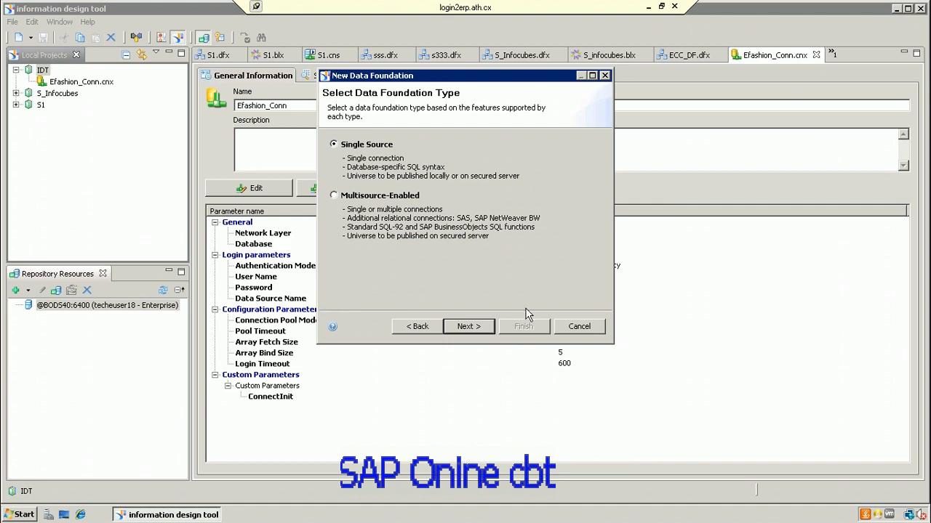
{"action": "left_click", "coordinate": [467, 327]}
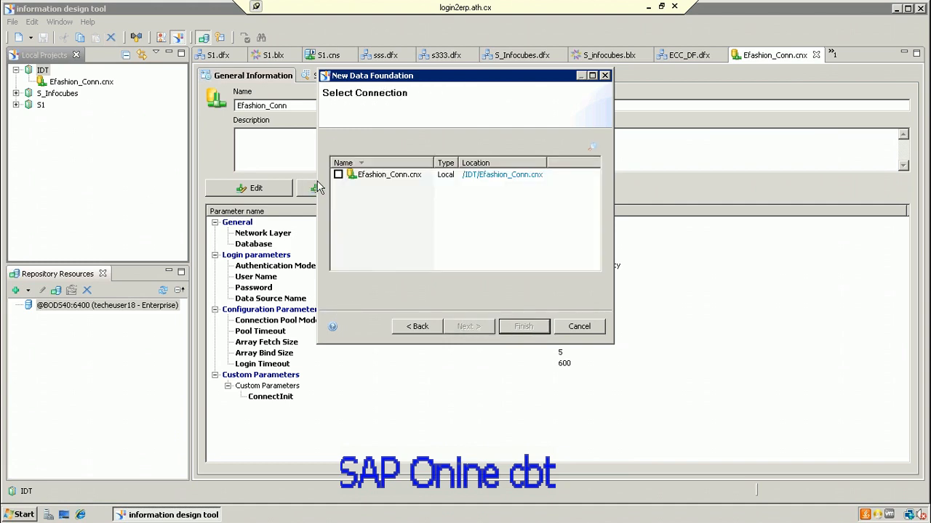
Step: Build Efashion_DF on Efashion_Conn.cnx and expand that connection in the editor
{"action": "left_click", "coordinate": [338, 175]}
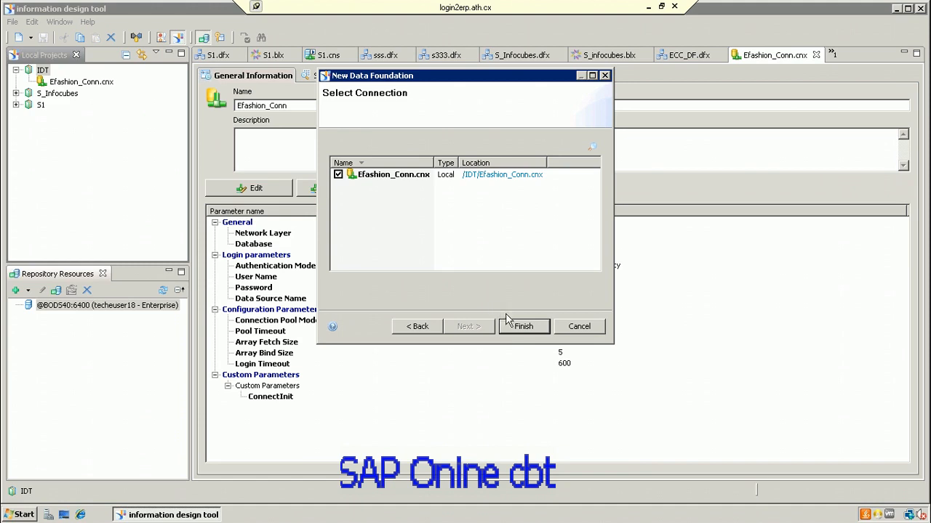
{"action": "left_click", "coordinate": [538, 327]}
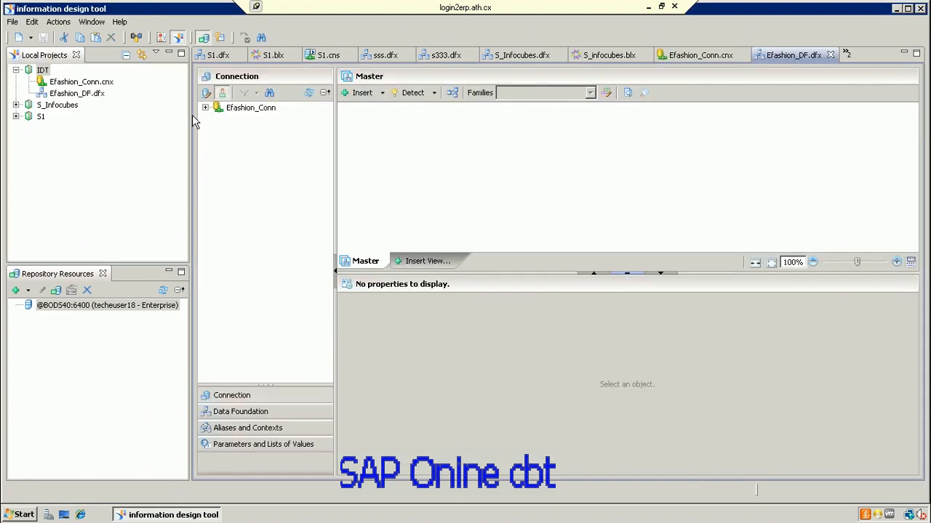
{"action": "left_click", "coordinate": [205, 107]}
Step: List the efashion tables and add Shop_facts, Outlet_Lookup and Calendar_year_lookup to the Master view
{"action": "left_click", "coordinate": [219, 131]}
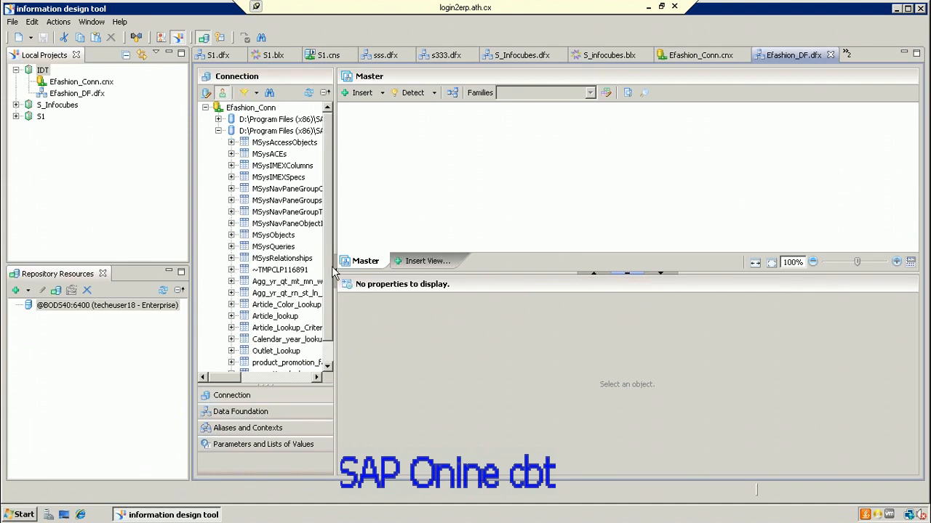
{"action": "scroll", "coordinate": [326, 305], "scroll_direction": "down", "scroll_amount": 2}
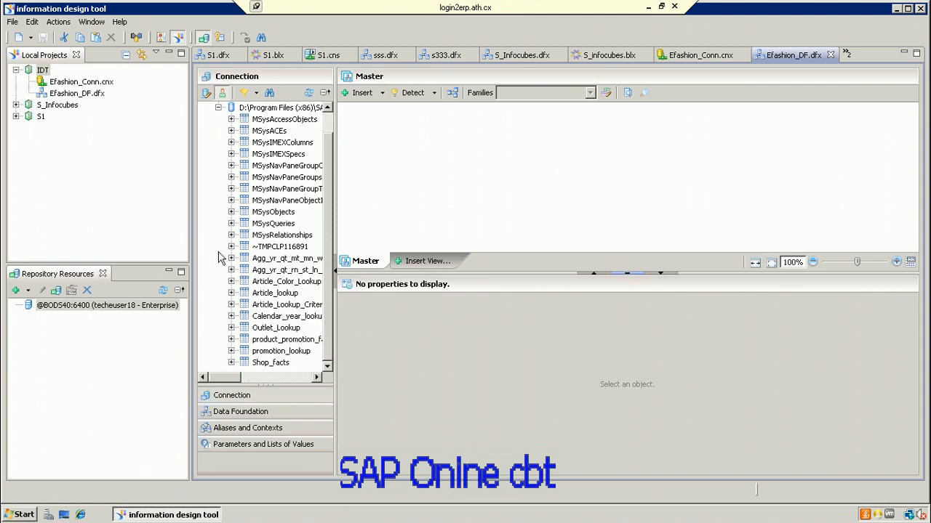
{"action": "left_click", "coordinate": [285, 365]}
{"action": "double_click", "coordinate": [285, 365]}
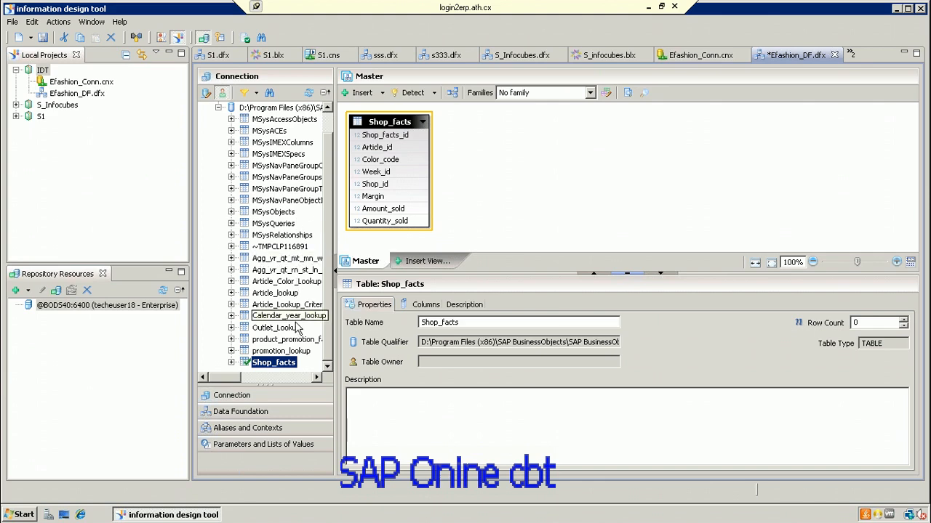
{"action": "left_click", "coordinate": [285, 328]}
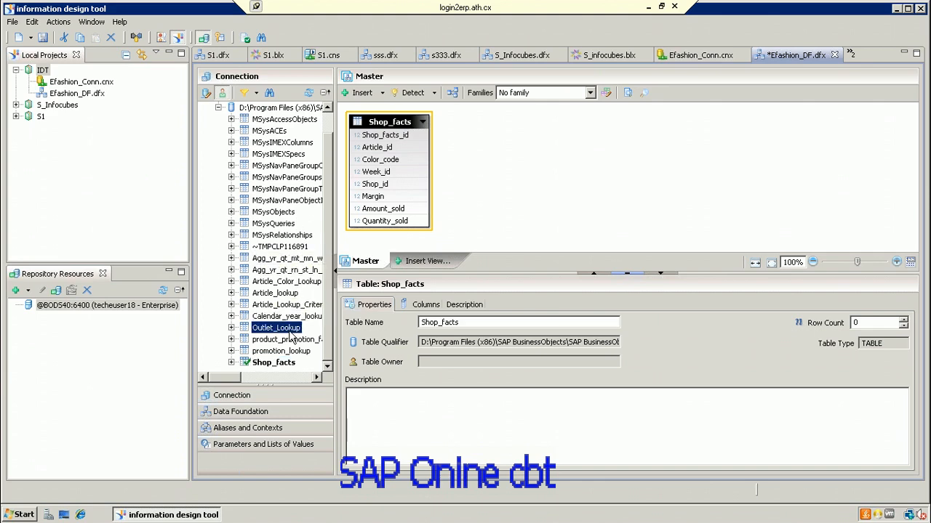
{"action": "double_click", "coordinate": [289, 332]}
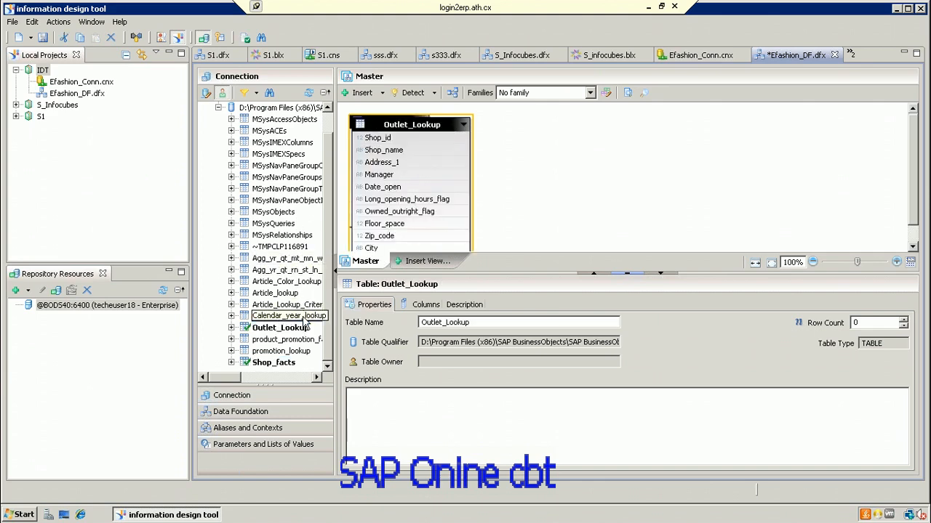
{"action": "double_click", "coordinate": [304, 318]}
{"action": "scroll", "coordinate": [325, 158], "scroll_direction": "up", "scroll_amount": 2}
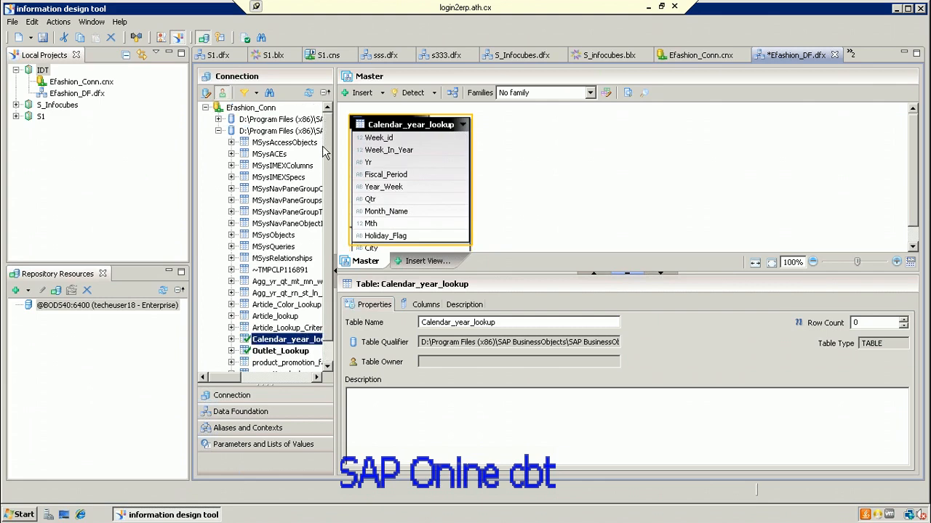
{"action": "scroll", "coordinate": [327, 178], "scroll_direction": "down", "scroll_amount": 2}
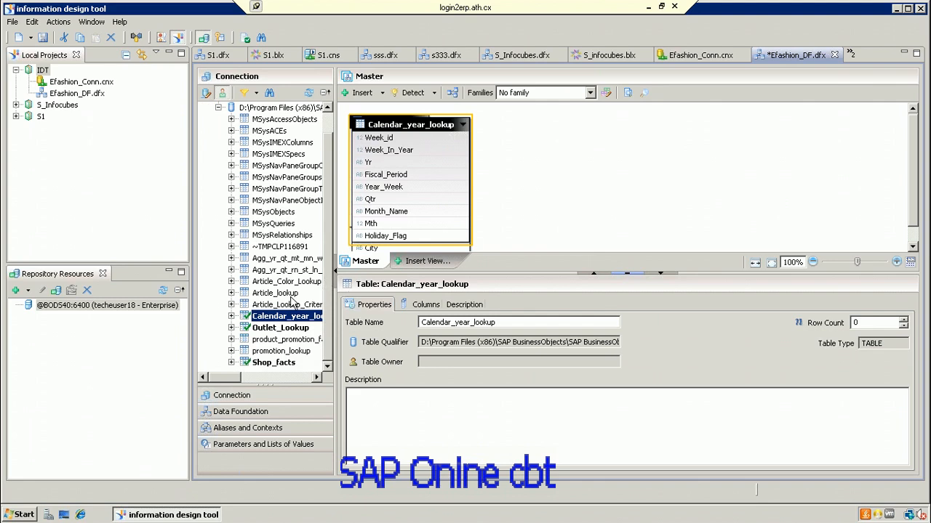
Step: Drag Article_lookup onto the diagram and arrange the four tables side by side
{"action": "left_click_drag", "start_coordinate": [291, 296], "coordinate": [778, 153]}
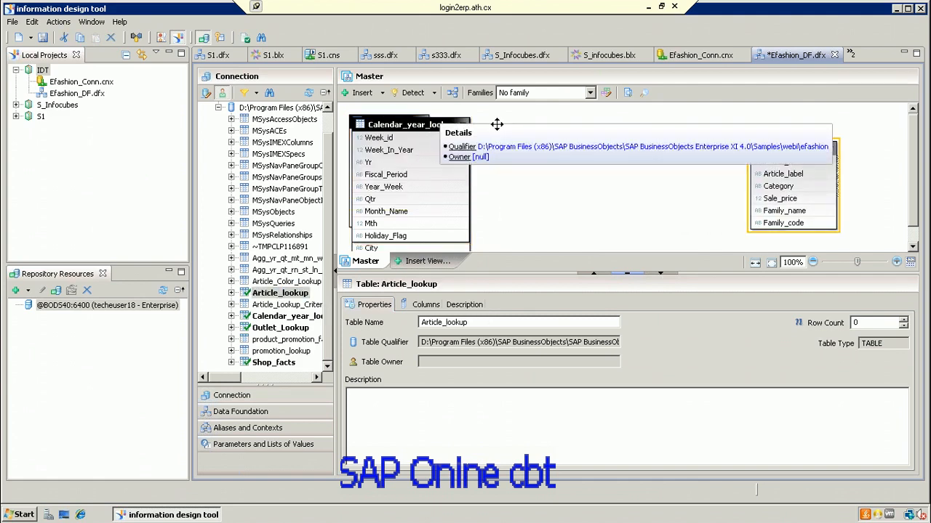
{"action": "left_click_drag", "start_coordinate": [429, 125], "coordinate": [649, 144]}
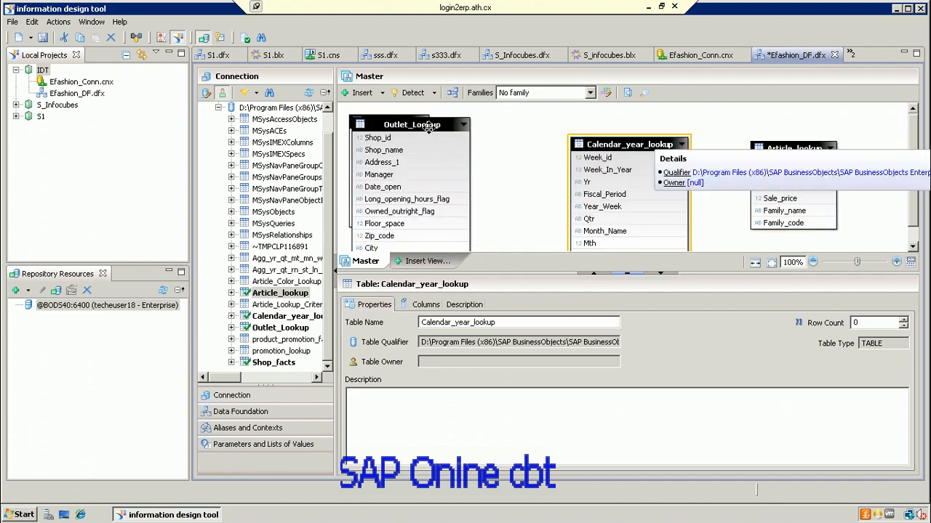
{"action": "left_click_drag", "start_coordinate": [429, 125], "coordinate": [516, 138]}
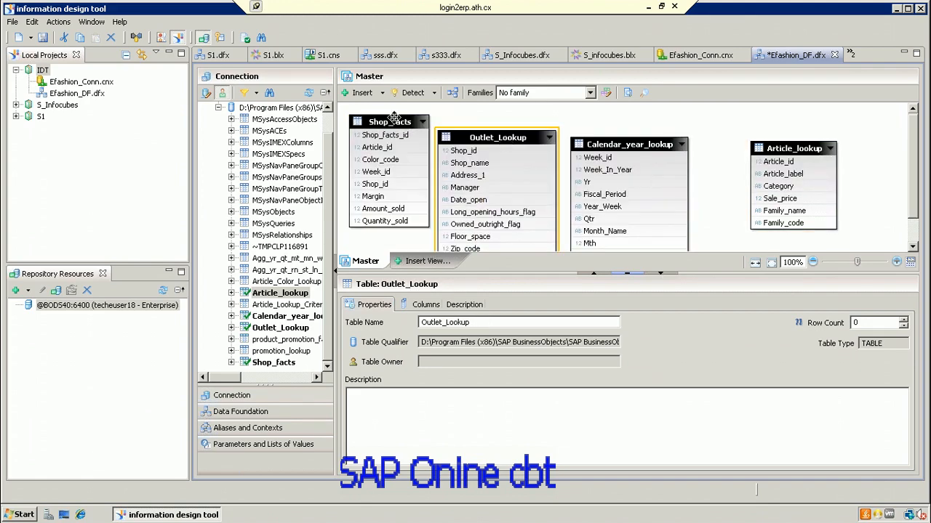
{"action": "left_click_drag", "start_coordinate": [451, 123], "coordinate": [714, 129]}
{"action": "left_click_drag", "start_coordinate": [483, 140], "coordinate": [424, 137]}
{"action": "left_click_drag", "start_coordinate": [603, 144], "coordinate": [510, 126]}
{"action": "left_click_drag", "start_coordinate": [700, 127], "coordinate": [657, 147]}
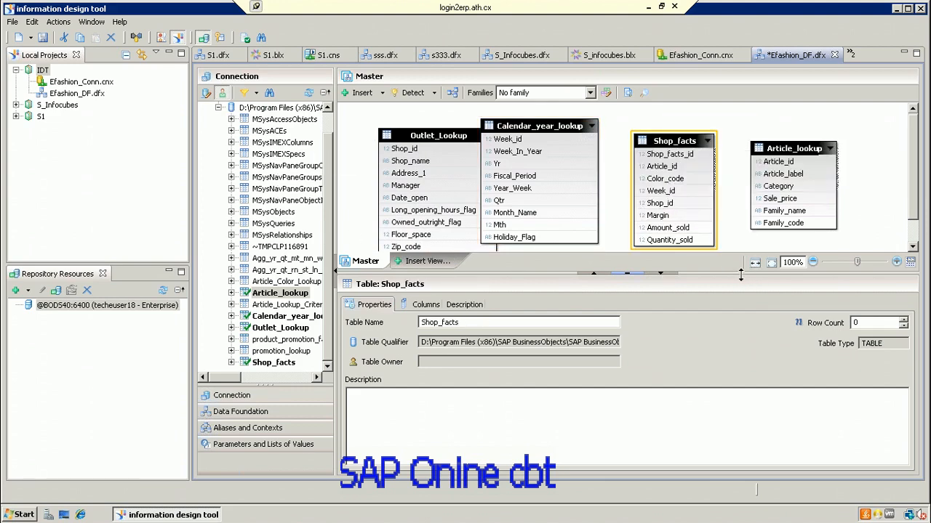
Step: Resize the splitter between the diagram and the table details area
{"action": "left_click_drag", "start_coordinate": [740, 275], "coordinate": [719, 380]}
{"action": "left_click_drag", "start_coordinate": [650, 318], "coordinate": [693, 346]}
{"action": "left_click_drag", "start_coordinate": [693, 339], "coordinate": [690, 314]}
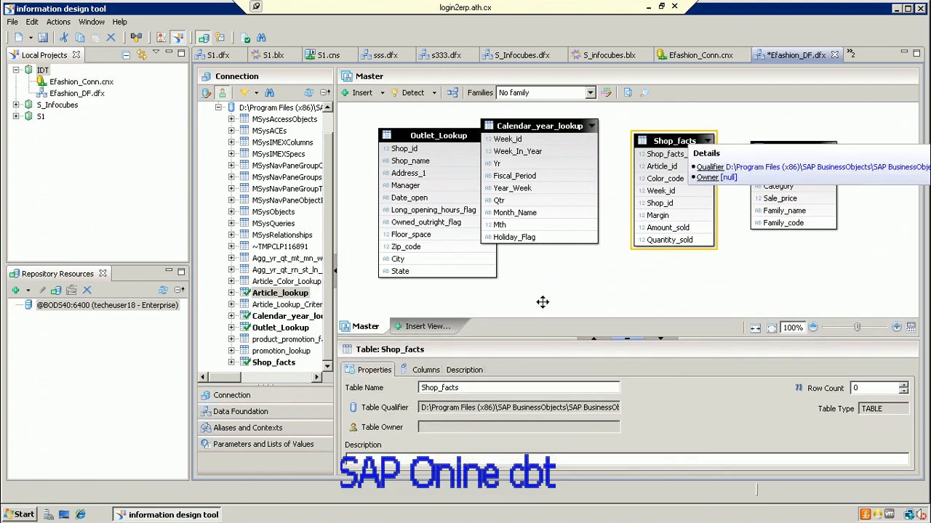
Step: Show the Shop_facts column definitions with more rows visible
{"action": "left_click", "coordinate": [428, 370]}
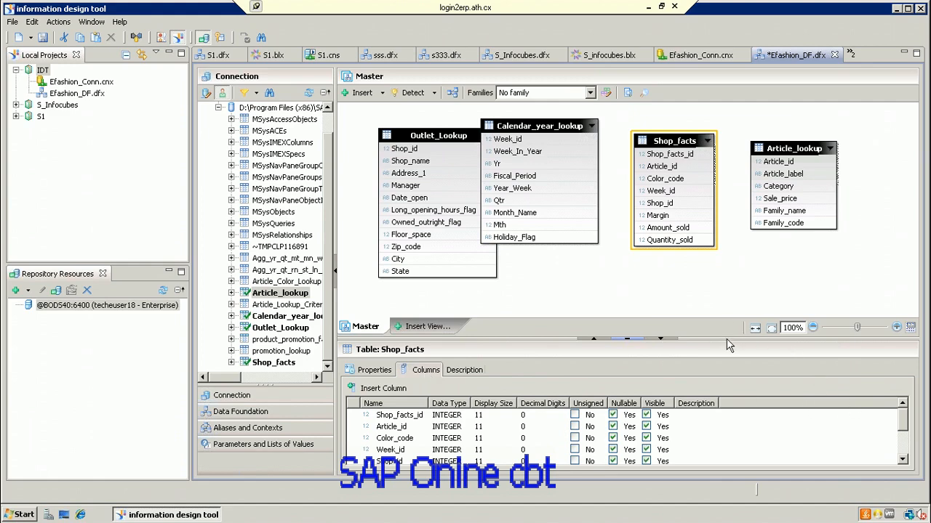
{"action": "left_click_drag", "start_coordinate": [725, 336], "coordinate": [725, 279]}
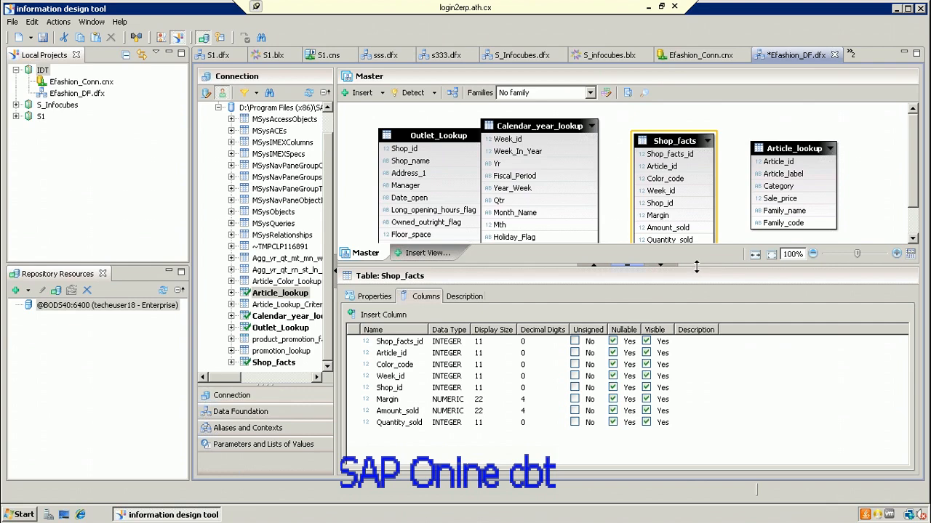
{"action": "left_click_drag", "start_coordinate": [696, 267], "coordinate": [710, 318]}
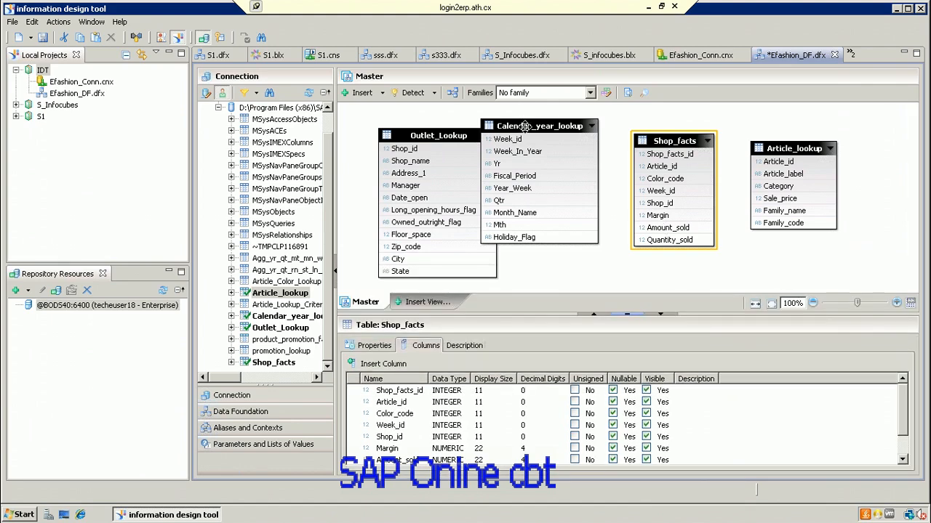
Step: View Calendar_year_lookup's description, nudge it clear of Outlet_Lookup, and open the Insert options
{"action": "left_click", "coordinate": [524, 126]}
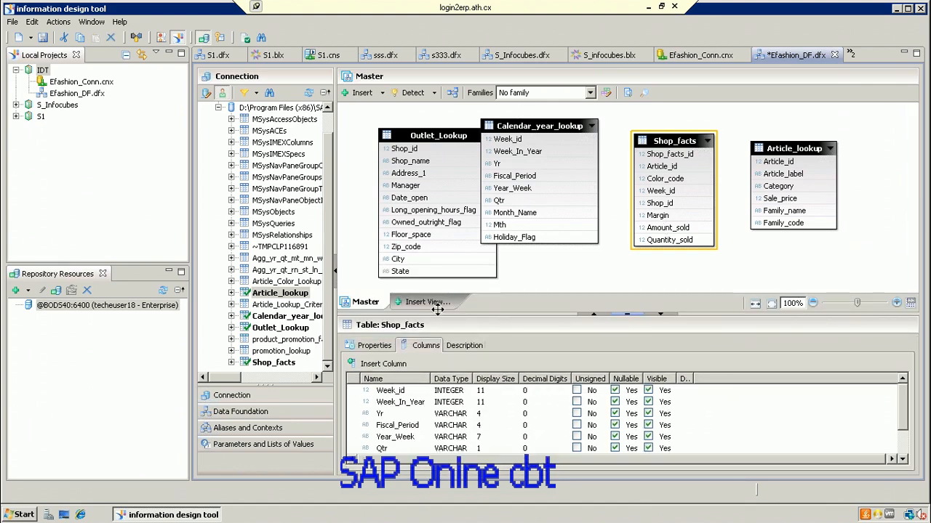
{"action": "left_click", "coordinate": [469, 346]}
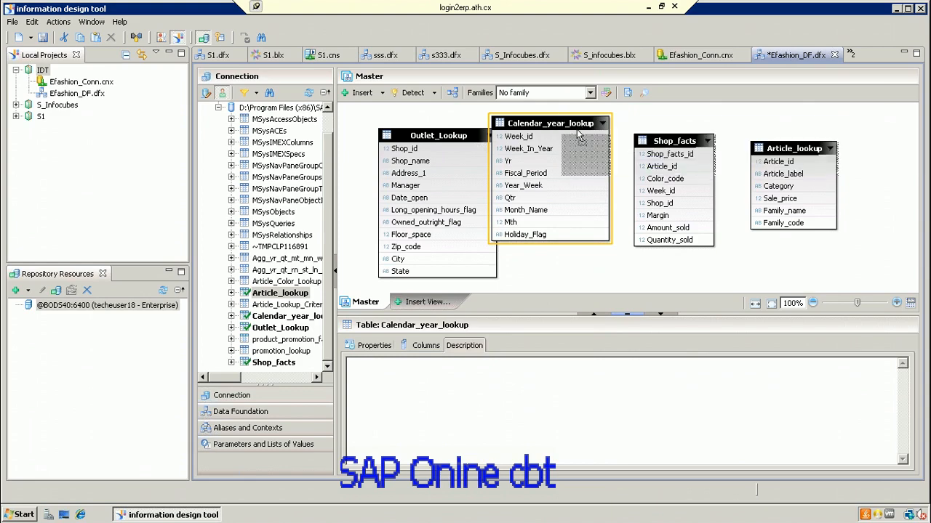
{"action": "left_click_drag", "start_coordinate": [578, 134], "coordinate": [596, 142]}
{"action": "left_click", "coordinate": [381, 93]}
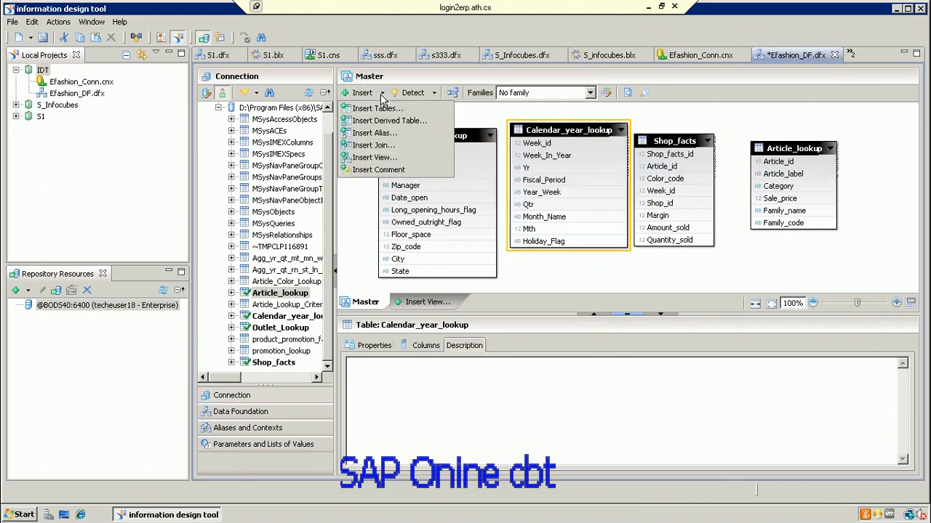
Step: Insert a join Shop_facts.Shop_id = Outlet_Lookup.Shop_id with detected n,1 cardinality
{"action": "left_click", "coordinate": [383, 146]}
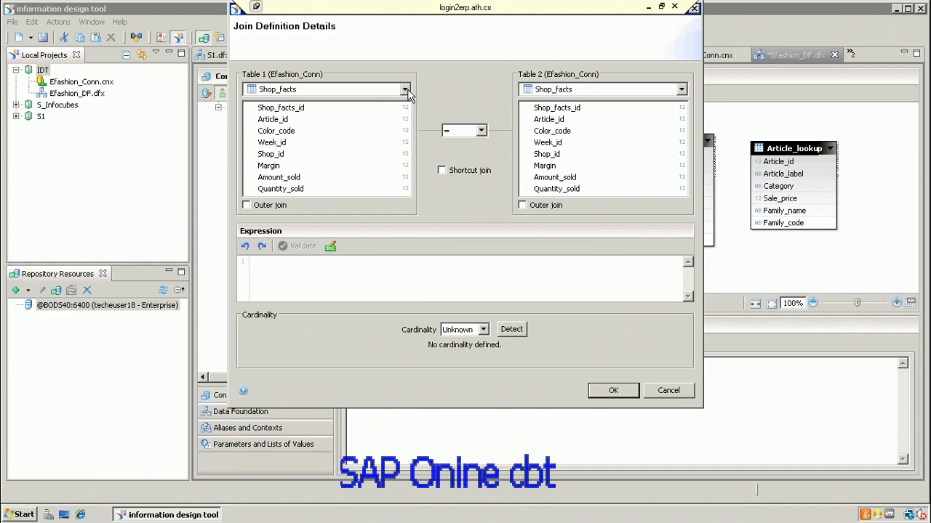
{"action": "left_click", "coordinate": [682, 89]}
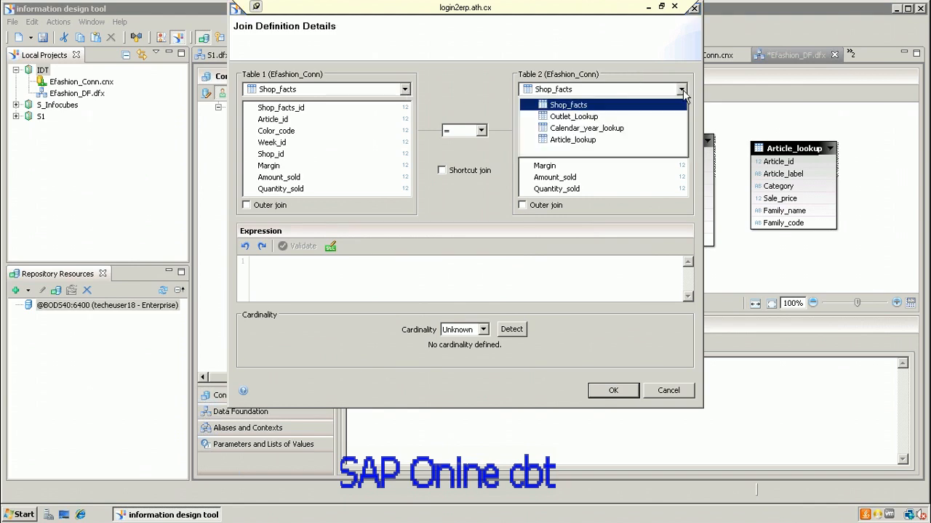
{"action": "left_click", "coordinate": [597, 121]}
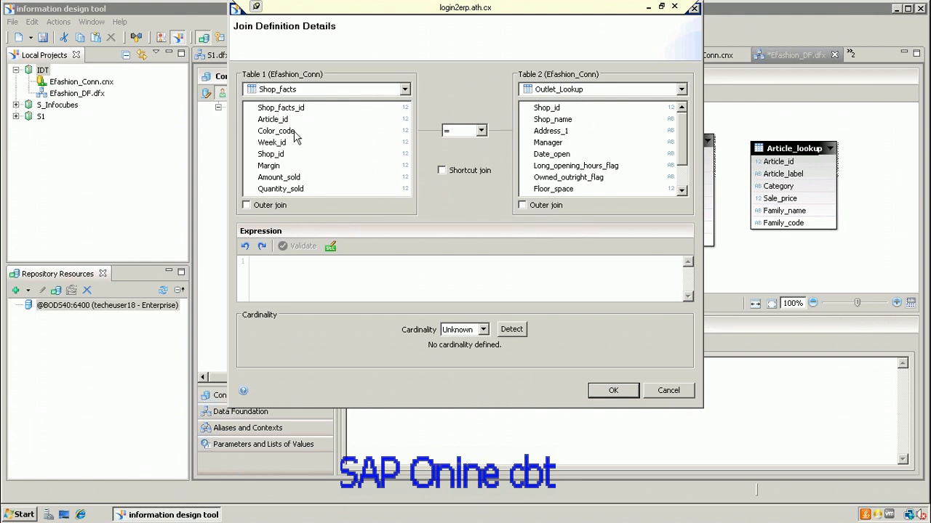
{"action": "left_click", "coordinate": [280, 155]}
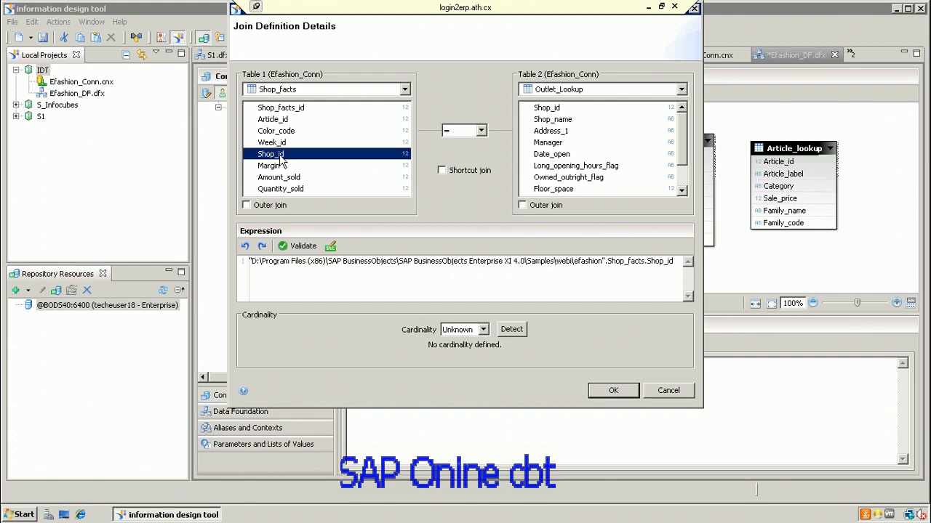
{"action": "left_click", "coordinate": [567, 111]}
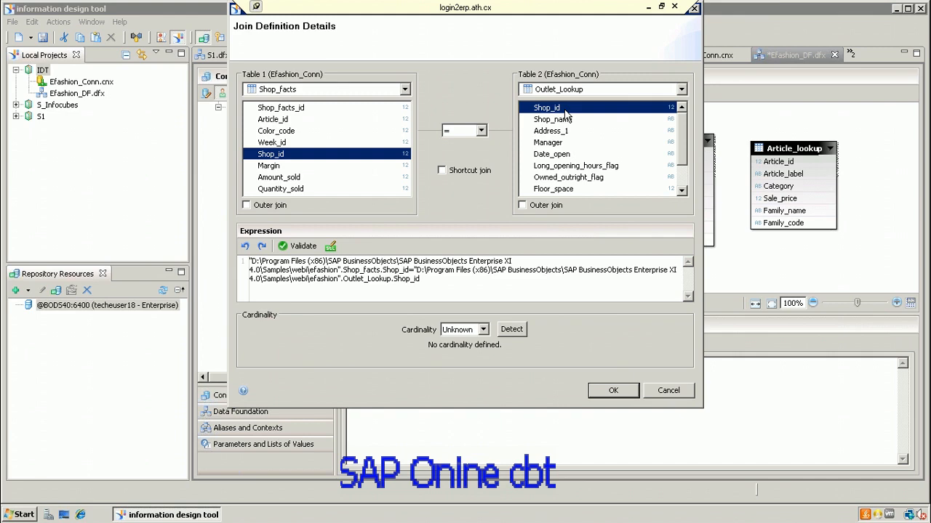
{"action": "left_click", "coordinate": [511, 331]}
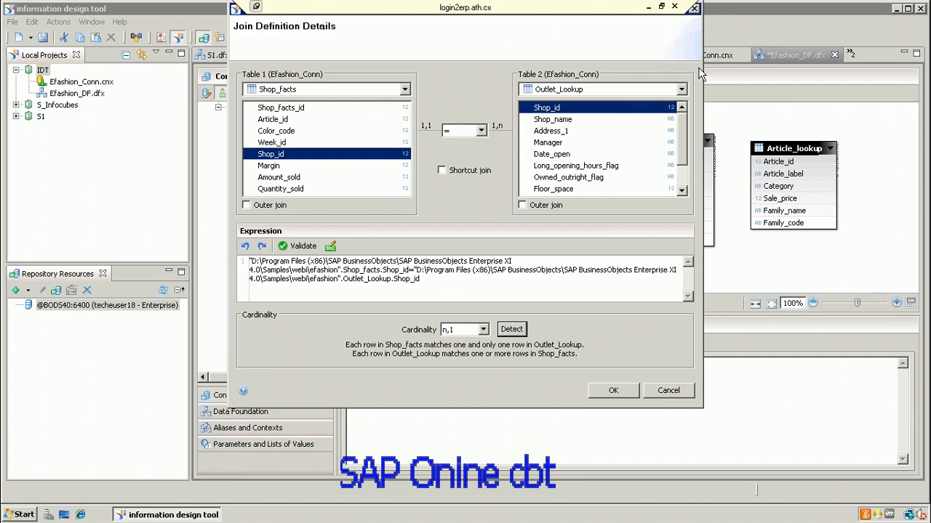
{"action": "left_click", "coordinate": [239, 12]}
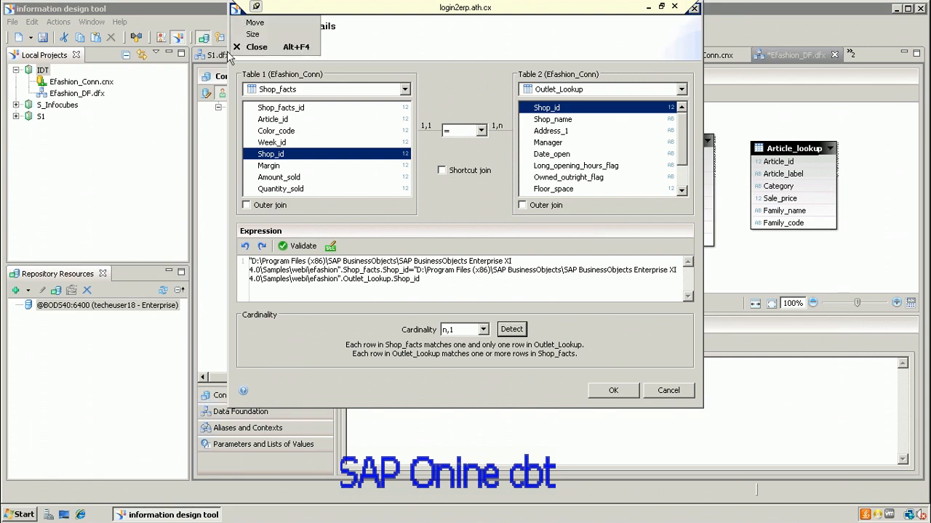
{"action": "left_click_drag", "start_coordinate": [229, 52], "coordinate": [285, 59]}
{"action": "left_click", "coordinate": [630, 393]}
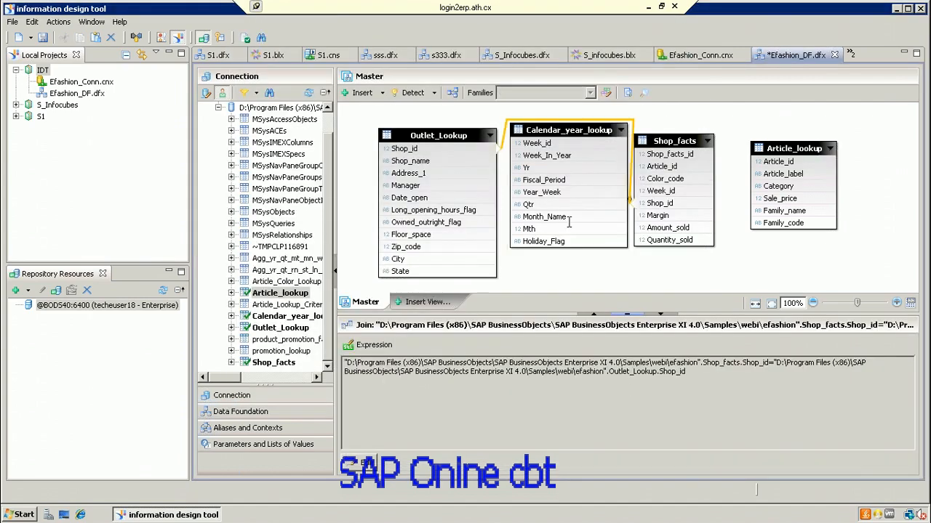
{"action": "left_click", "coordinate": [666, 142]}
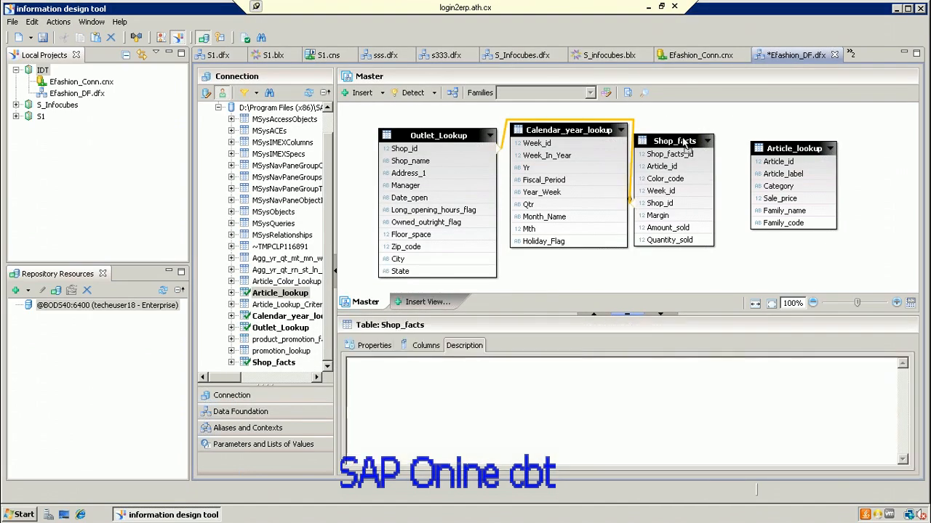
Step: Drag Calendar_year_lookup about 50 px lower to uncover the Outlet_Lookup–Shop_facts join line
{"action": "left_click", "coordinate": [575, 172]}
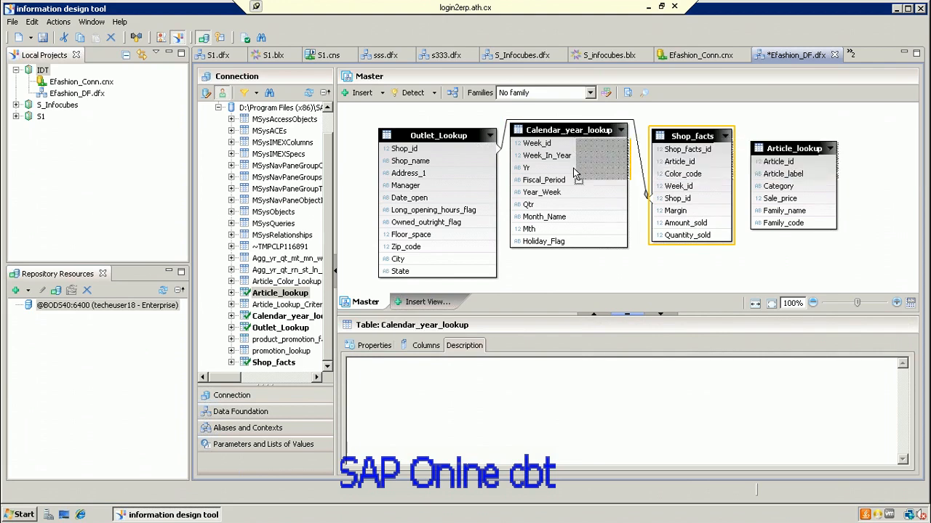
{"action": "left_click_drag", "start_coordinate": [575, 171], "coordinate": [578, 208]}
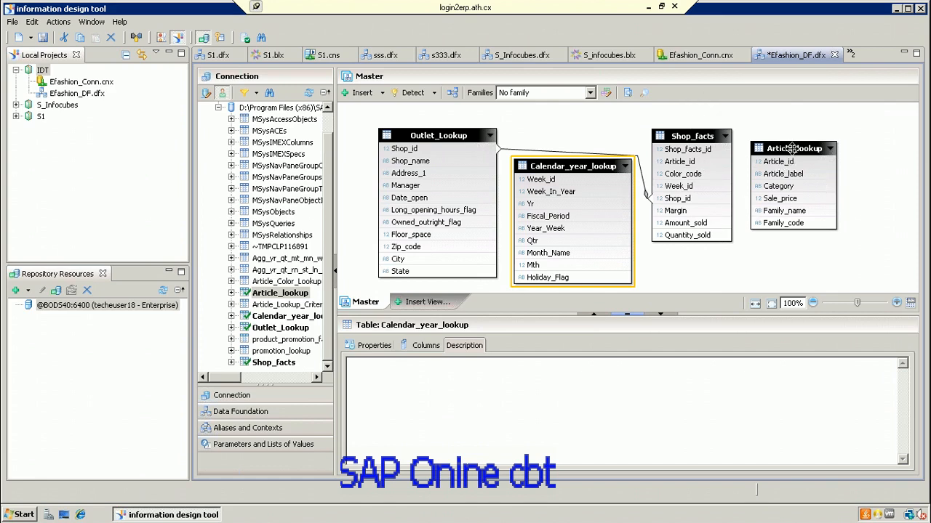
Step: Shift Article_lookup slightly right and pick Calendar_year_lookup's Week_id column
{"action": "left_click", "coordinate": [814, 154]}
{"action": "left_click_drag", "start_coordinate": [814, 151], "coordinate": [834, 150]}
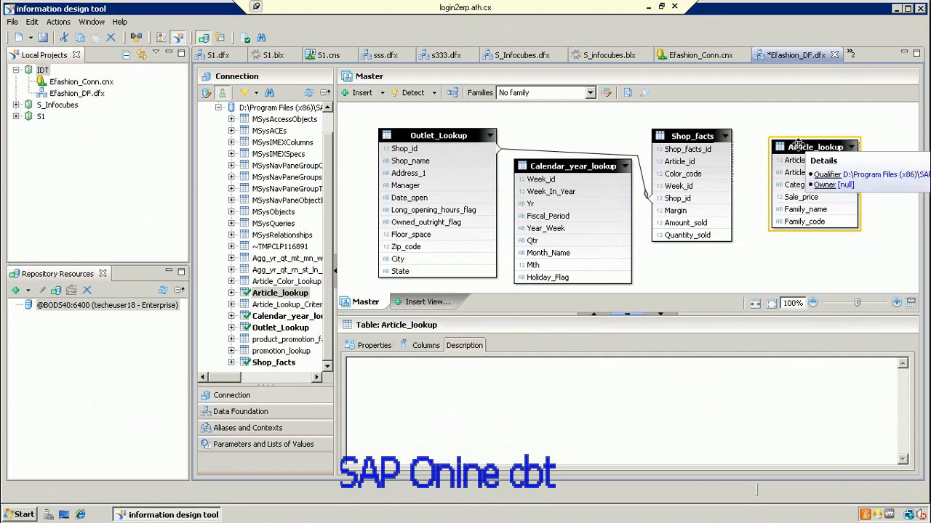
{"action": "left_click_drag", "start_coordinate": [797, 143], "coordinate": [813, 142]}
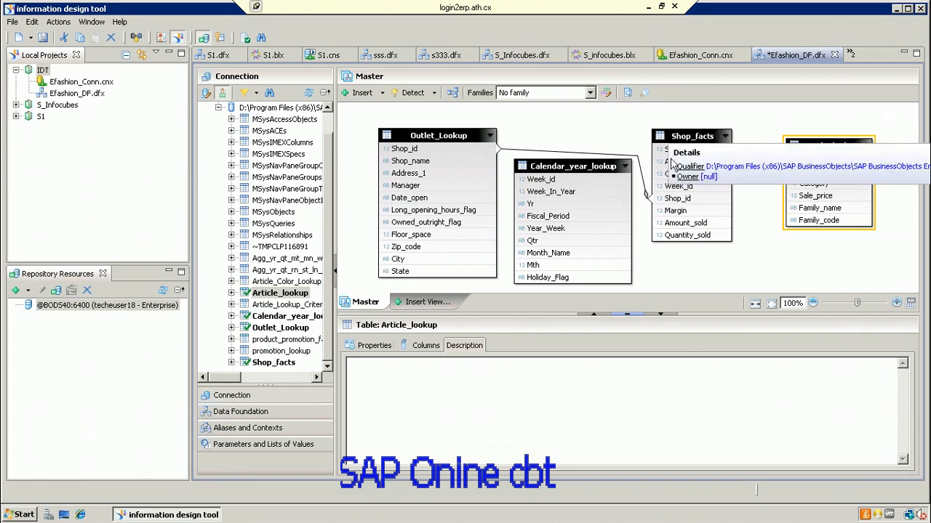
{"action": "left_click_drag", "start_coordinate": [575, 183], "coordinate": [573, 181]}
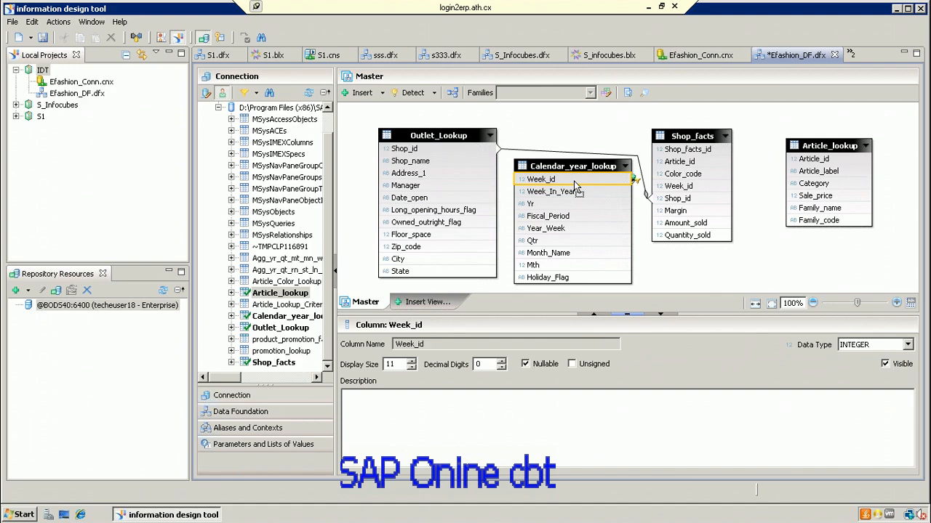
Step: Join Calendar_year_lookup.Week_id to Shop_facts.Week_id, discarding the stray self-join, and confirm 1,n cardinality
{"action": "left_click_drag", "start_coordinate": [574, 185], "coordinate": [588, 183]}
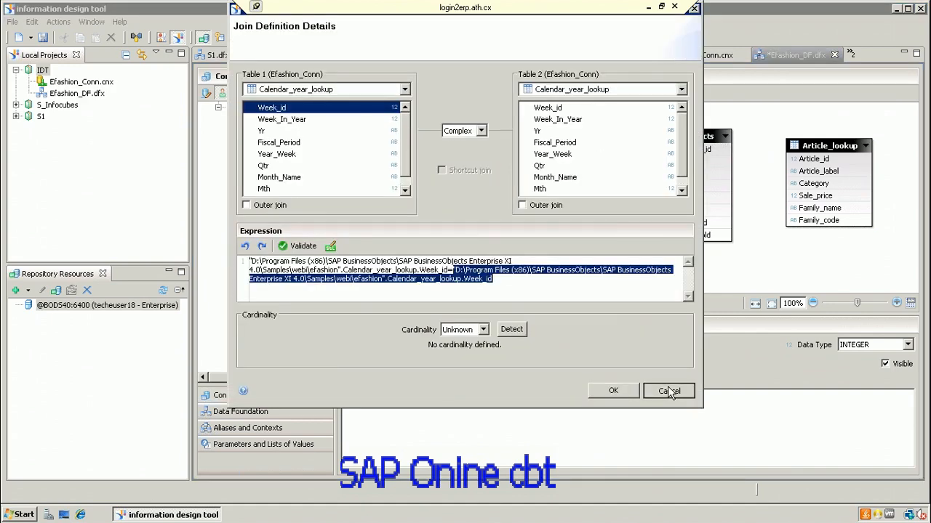
{"action": "left_click", "coordinate": [669, 391]}
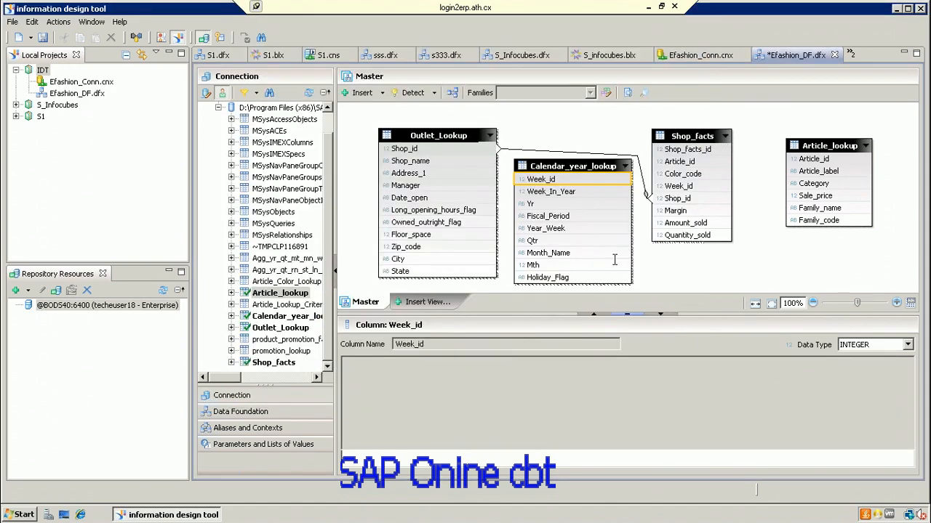
{"action": "left_click_drag", "start_coordinate": [595, 182], "coordinate": [665, 188]}
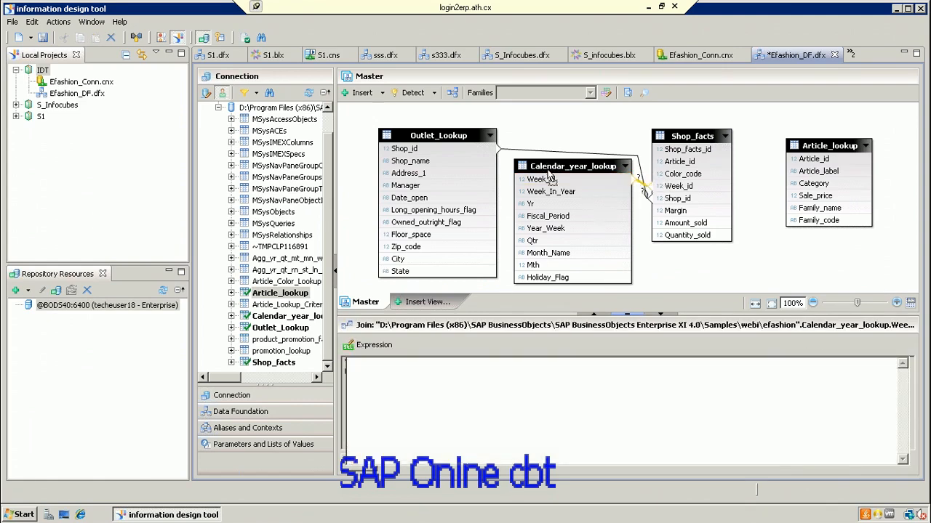
{"action": "left_click_drag", "start_coordinate": [547, 170], "coordinate": [545, 164]}
{"action": "left_click", "coordinate": [645, 237]}
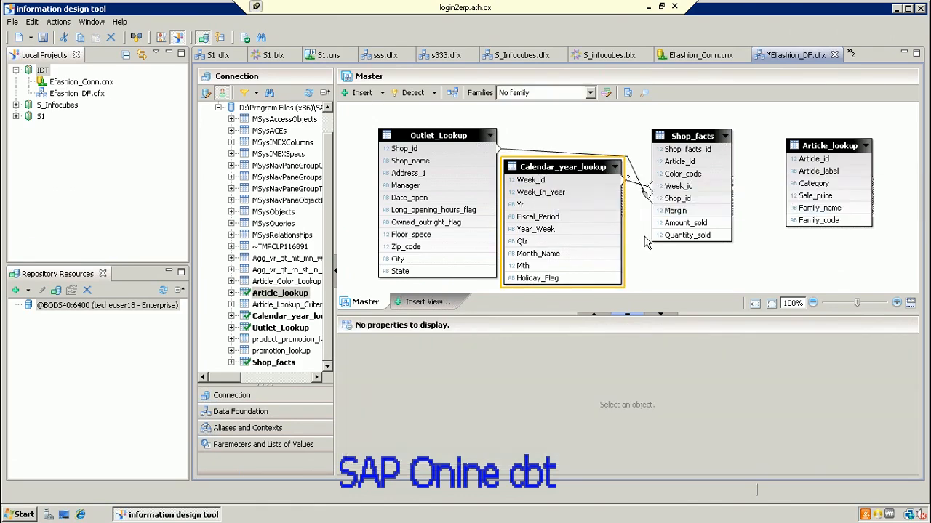
{"action": "left_click", "coordinate": [635, 187]}
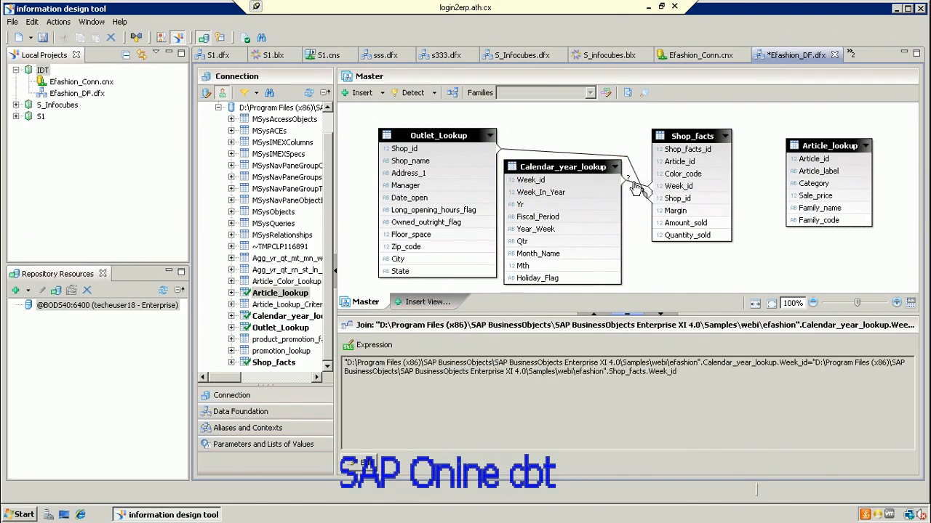
{"action": "double_click", "coordinate": [635, 187]}
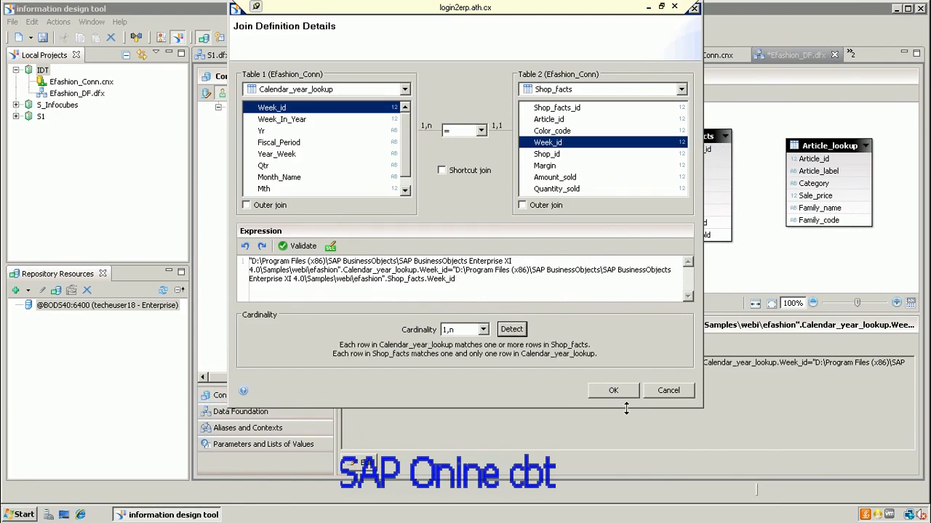
{"action": "left_click", "coordinate": [602, 394]}
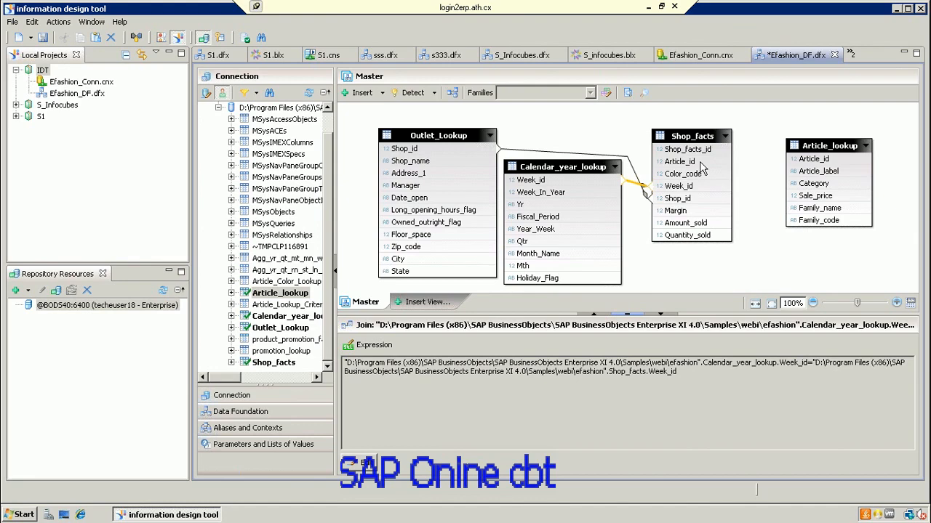
Step: Join Shop_facts.Article_id to Article_lookup.Article_id with detected n,1 cardinality
{"action": "left_click_drag", "start_coordinate": [734, 163], "coordinate": [796, 158]}
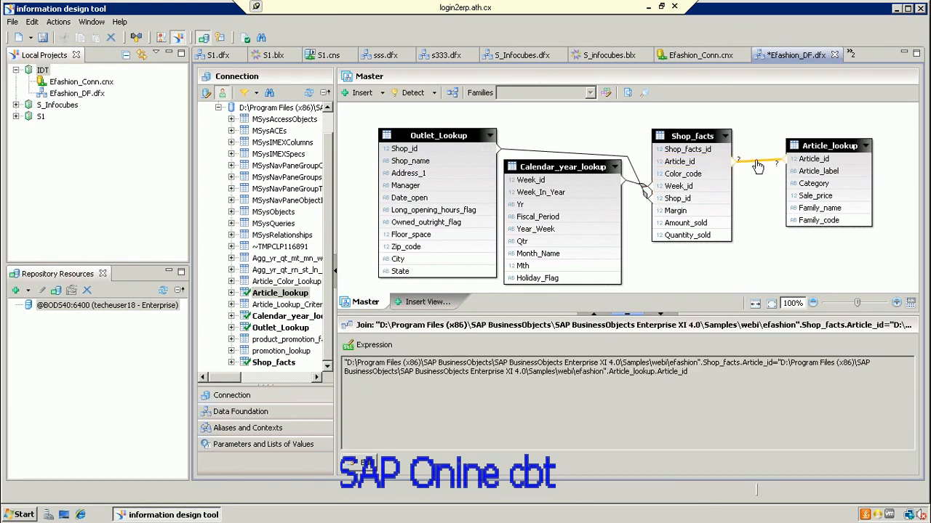
{"action": "double_click", "coordinate": [758, 165]}
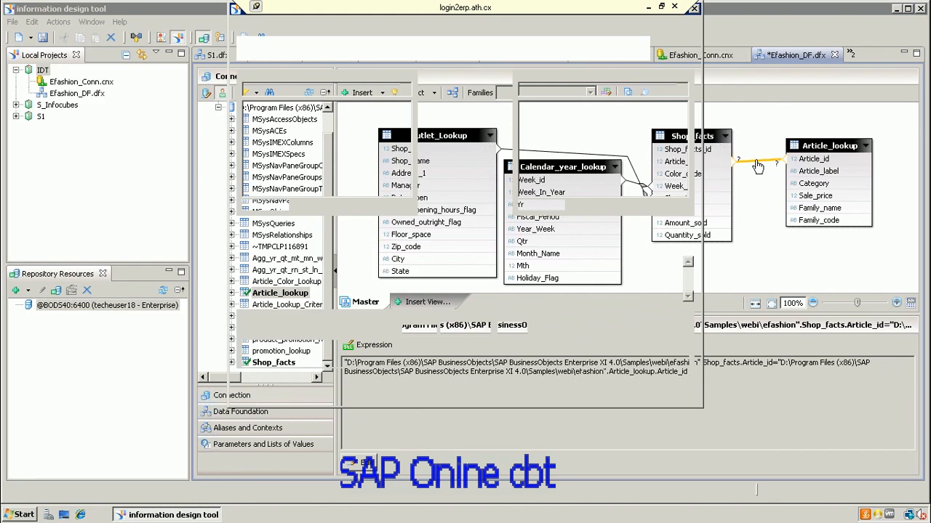
{"action": "left_click", "coordinate": [512, 330]}
{"action": "left_click", "coordinate": [613, 394]}
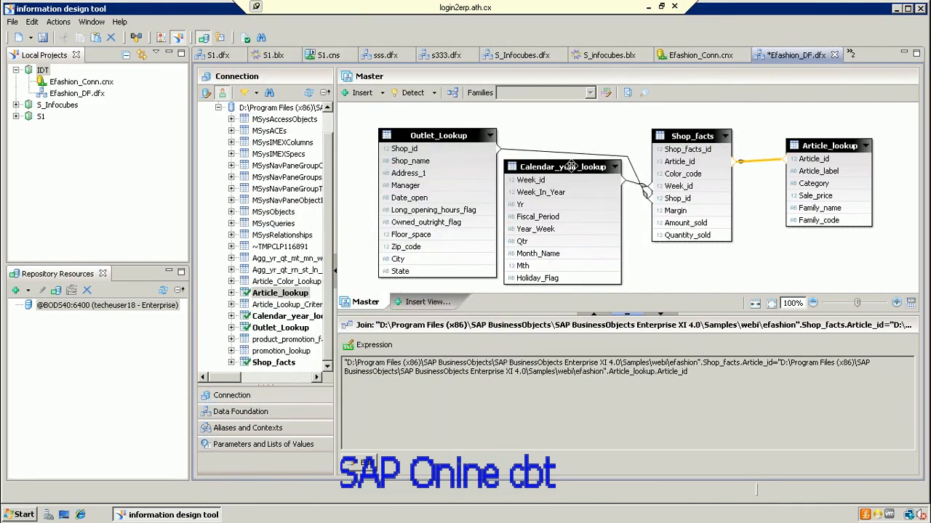
{"action": "left_click_drag", "start_coordinate": [572, 165], "coordinate": [578, 182]}
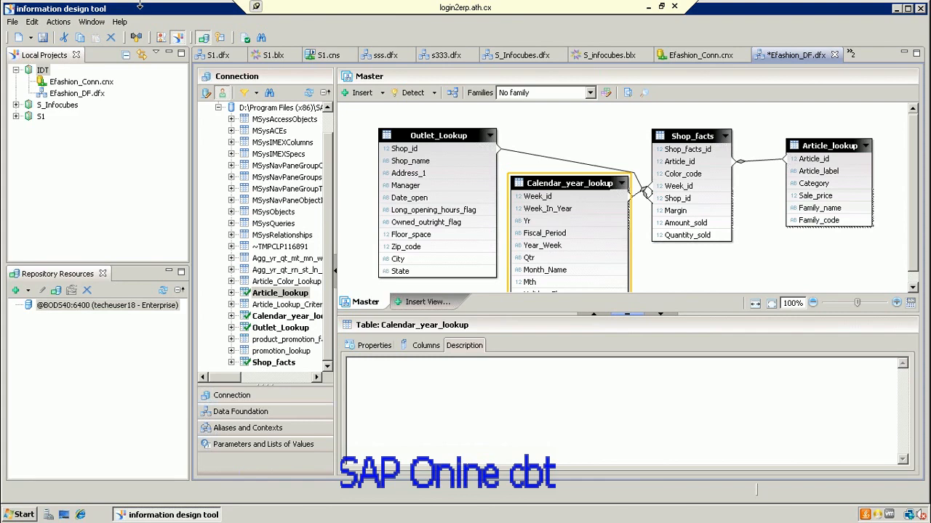
{"action": "left_click", "coordinate": [240, 412]}
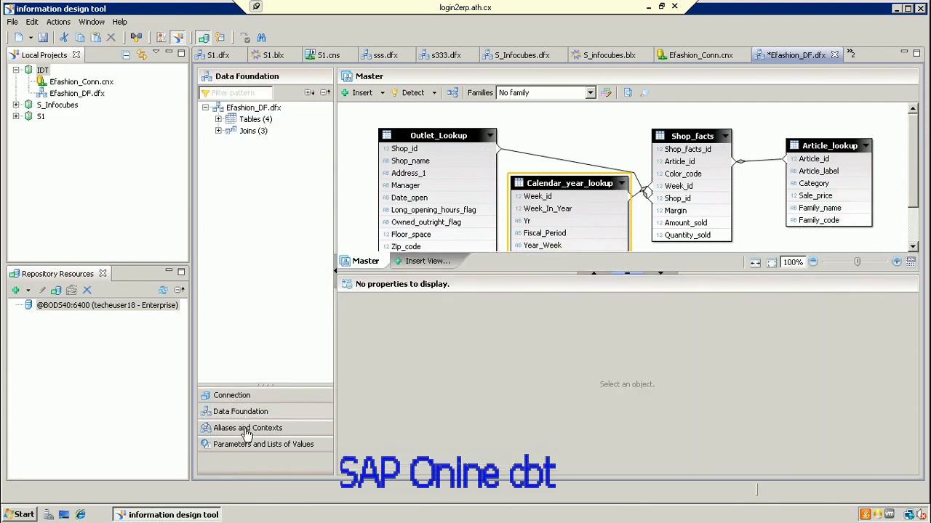
Step: Run Detect Loops in the Aliases and Contexts pane, then check Outlet_Lookup's Insert options without inserting anything
{"action": "left_click", "coordinate": [247, 427]}
{"action": "left_click", "coordinate": [207, 258]}
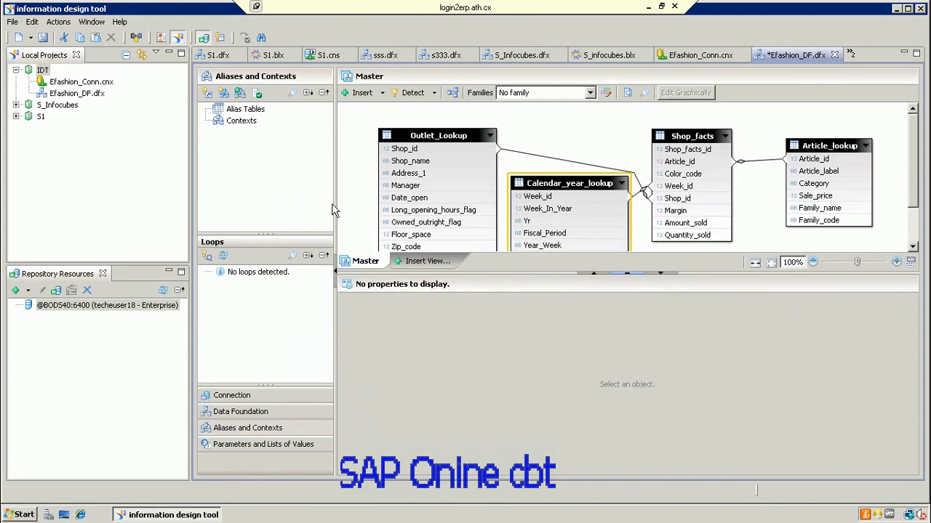
{"action": "left_click", "coordinate": [445, 137]}
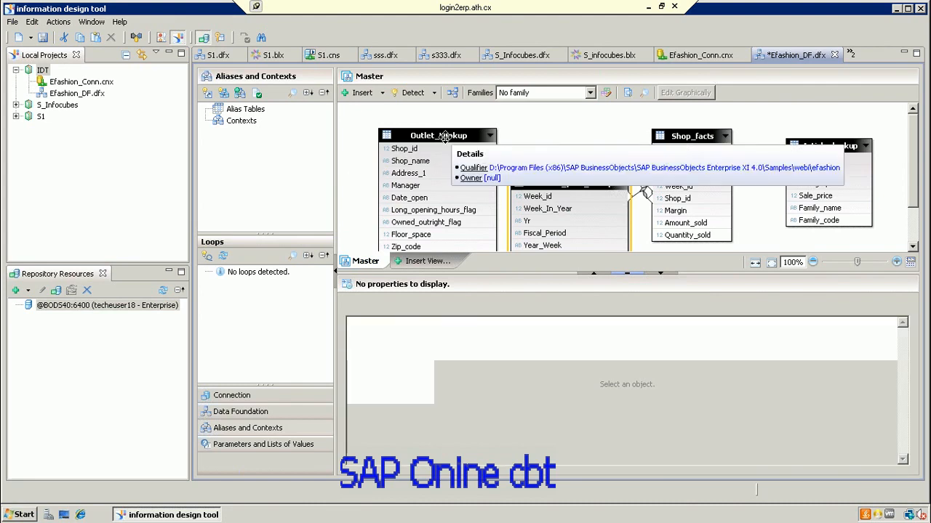
{"action": "right_click", "coordinate": [445, 138]}
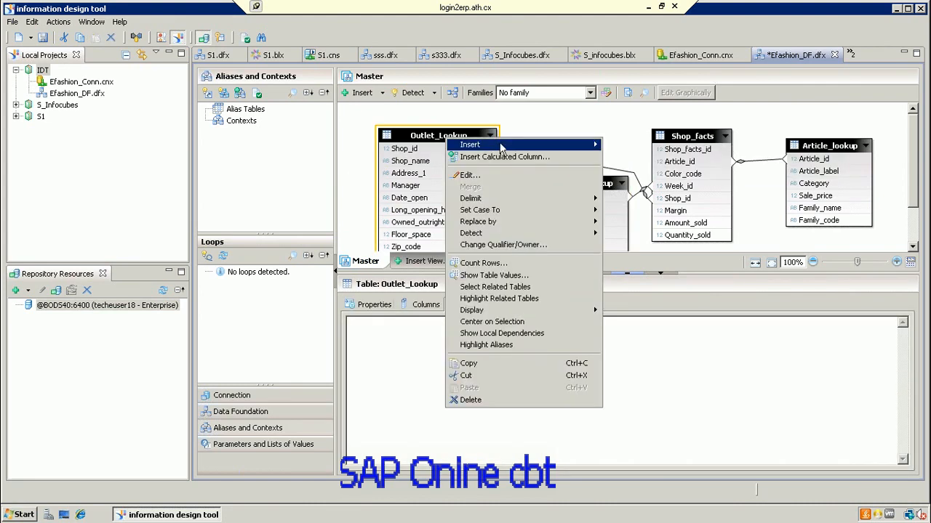
{"action": "mouse_move", "coordinate": [502, 148]}
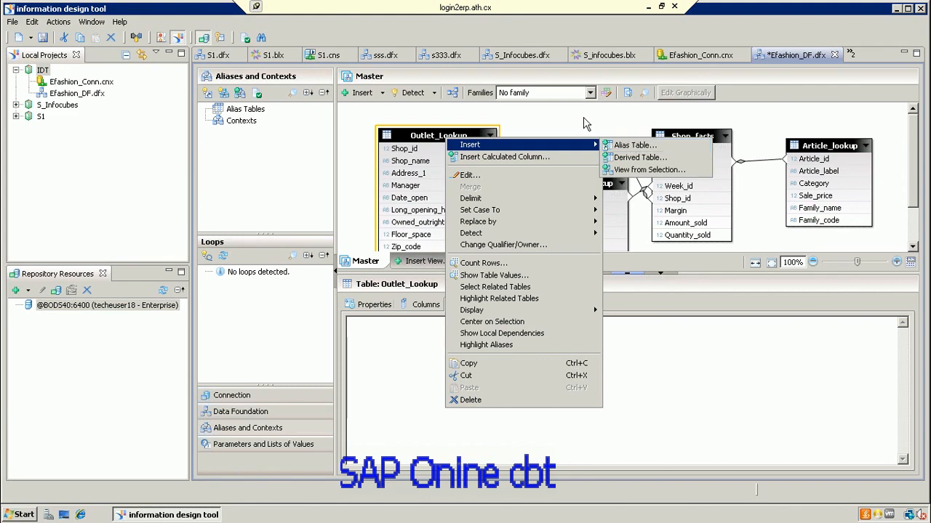
{"action": "left_click", "coordinate": [543, 131]}
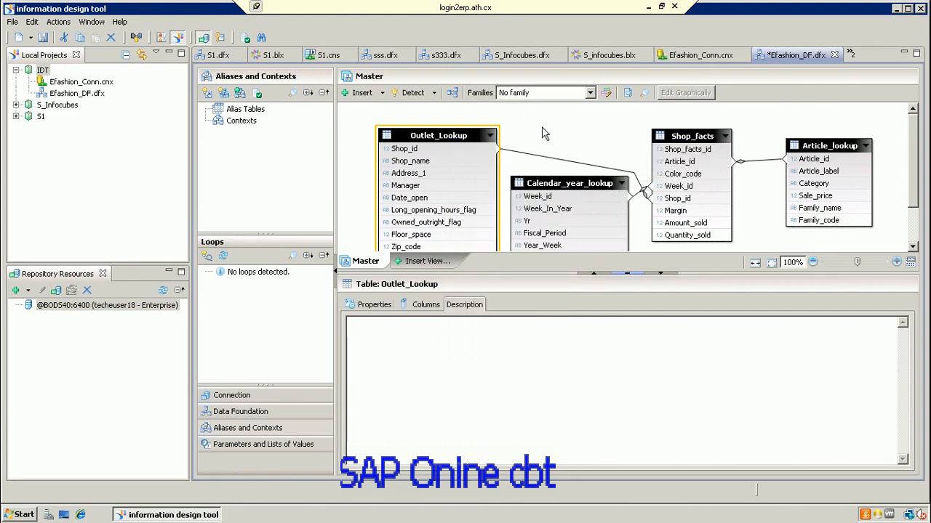
{"action": "left_click", "coordinate": [544, 131]}
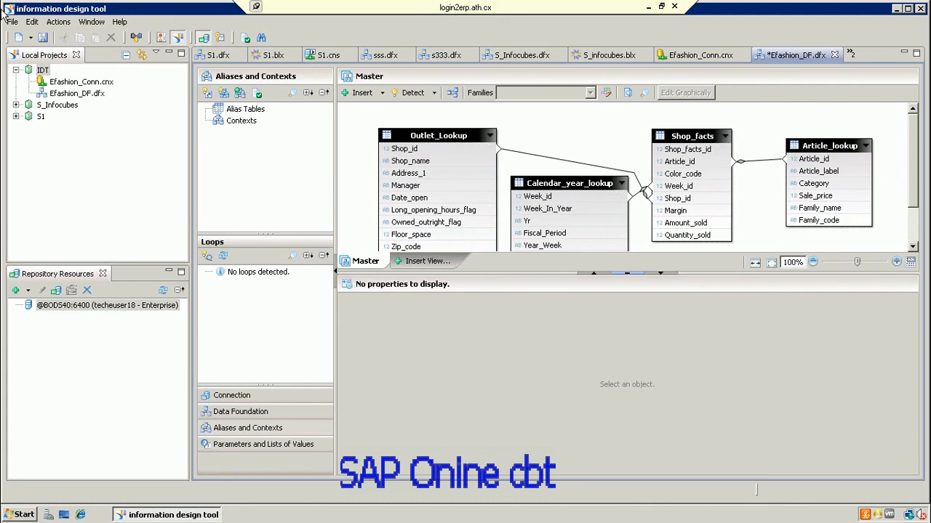
Step: Save the data foundation and start a new Business Layer from the IDT project
{"action": "left_click", "coordinate": [44, 38]}
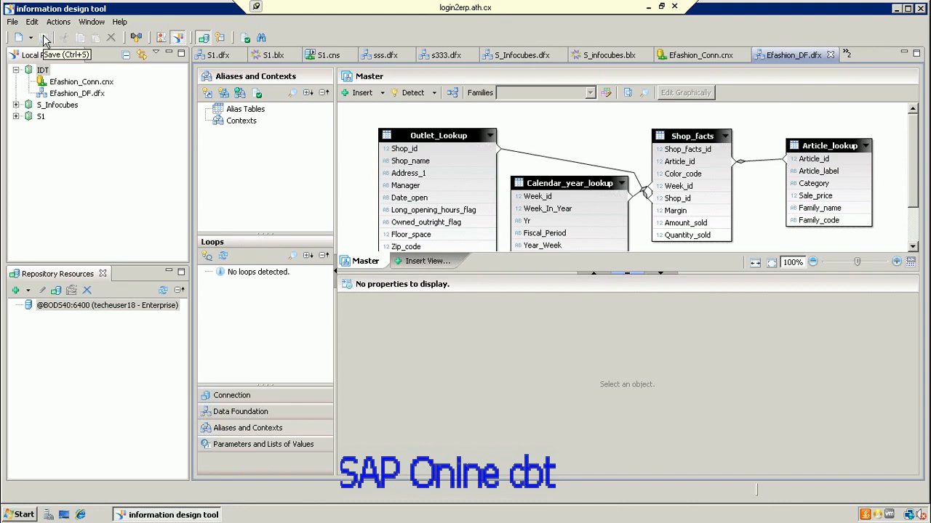
{"action": "left_click", "coordinate": [42, 71]}
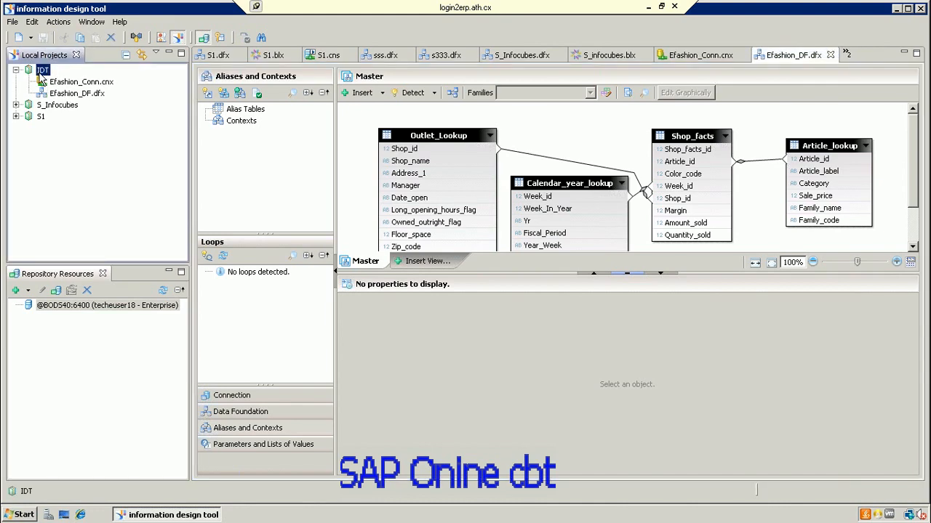
{"action": "right_click", "coordinate": [40, 75]}
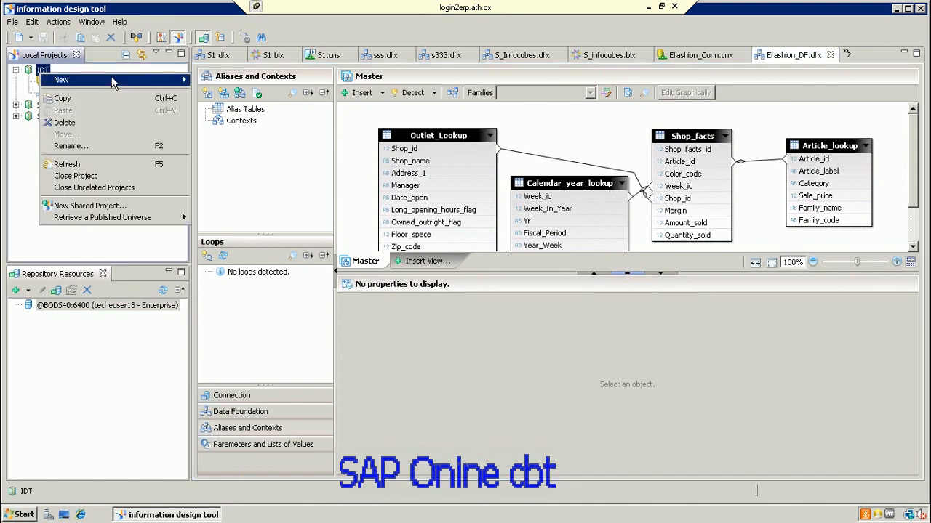
{"action": "mouse_move", "coordinate": [113, 80]}
{"action": "left_click", "coordinate": [256, 161]}
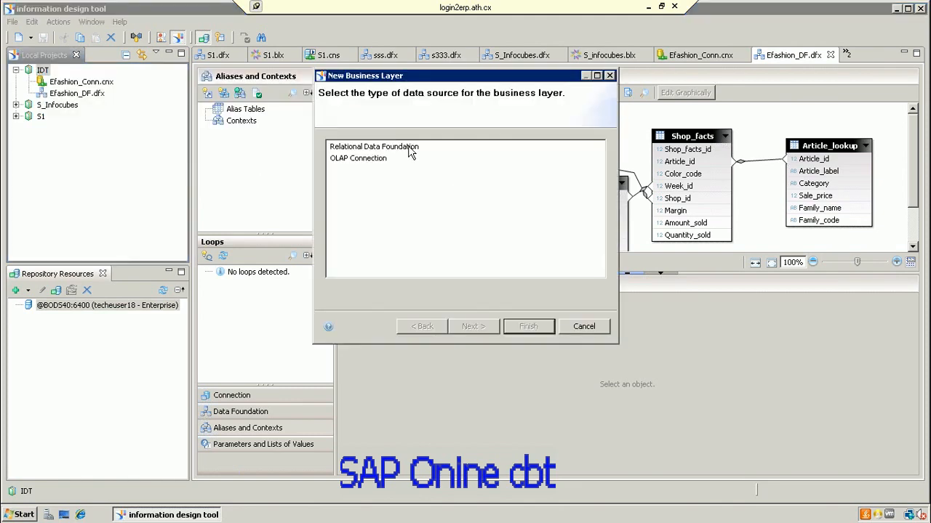
Step: Choose Relational Data Foundation and name the business layer S_Efashion
{"action": "left_click", "coordinate": [409, 148]}
{"action": "left_click", "coordinate": [472, 327]}
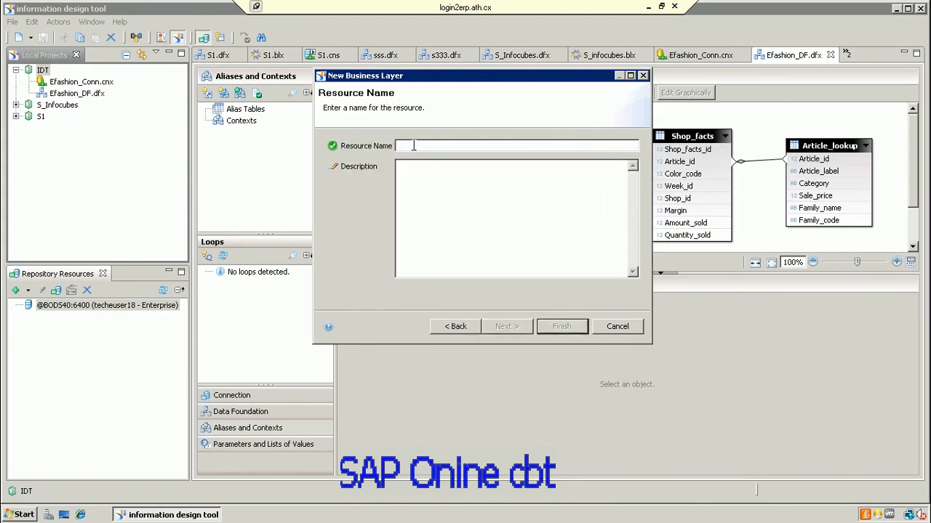
{"action": "type", "text": "S"}
{"action": "type", "text": "_"}
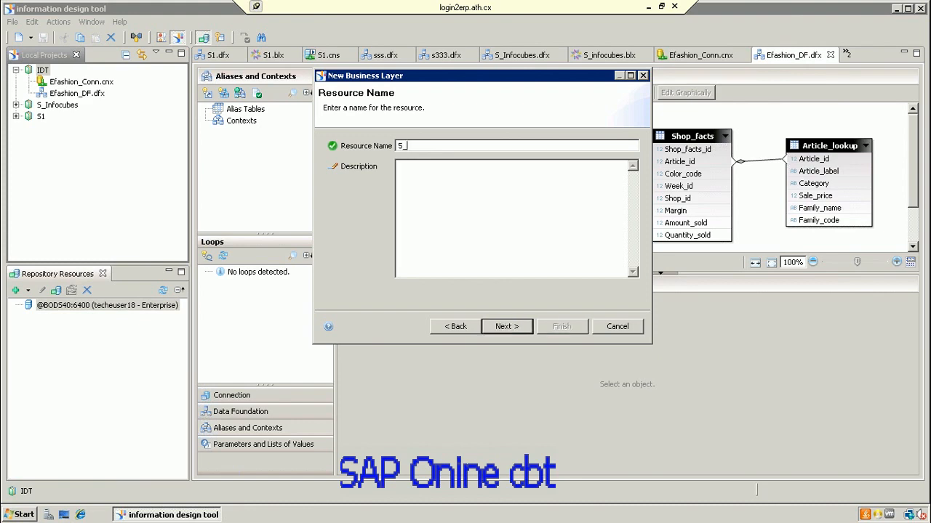
{"action": "type", "text": "Efashion"}
{"action": "left_click", "coordinate": [510, 331]}
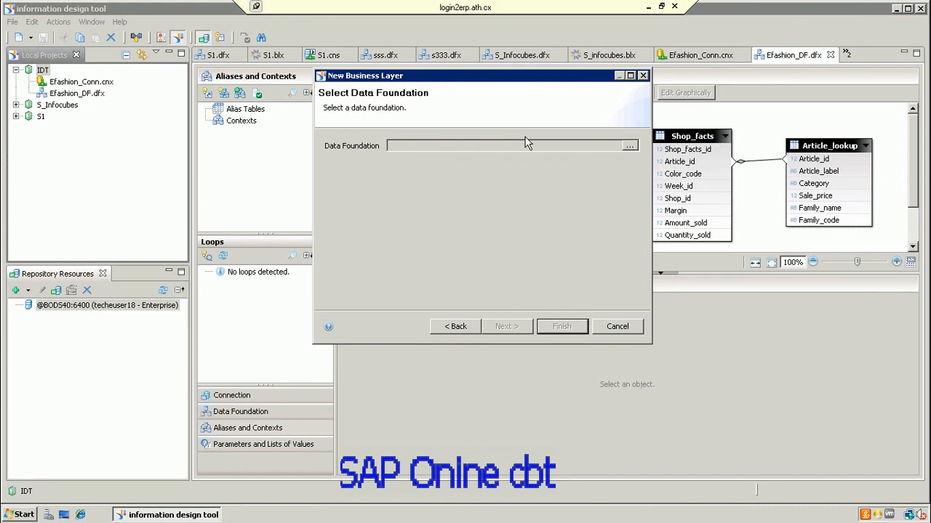
Step: Base the new business layer on the \IDT\Efashion_DF.dfx data foundation and finish the wizard
{"action": "left_click", "coordinate": [631, 146]}
{"action": "left_click", "coordinate": [424, 99]}
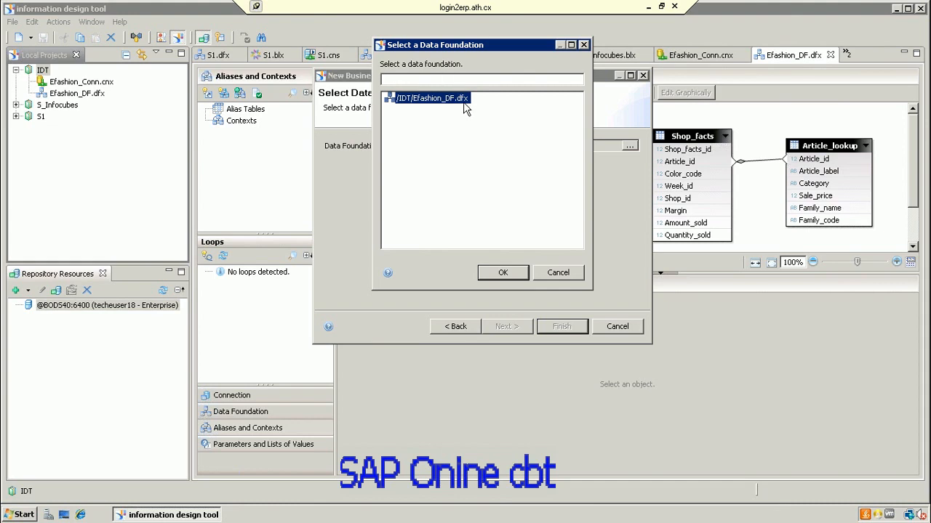
{"action": "left_click", "coordinate": [504, 273]}
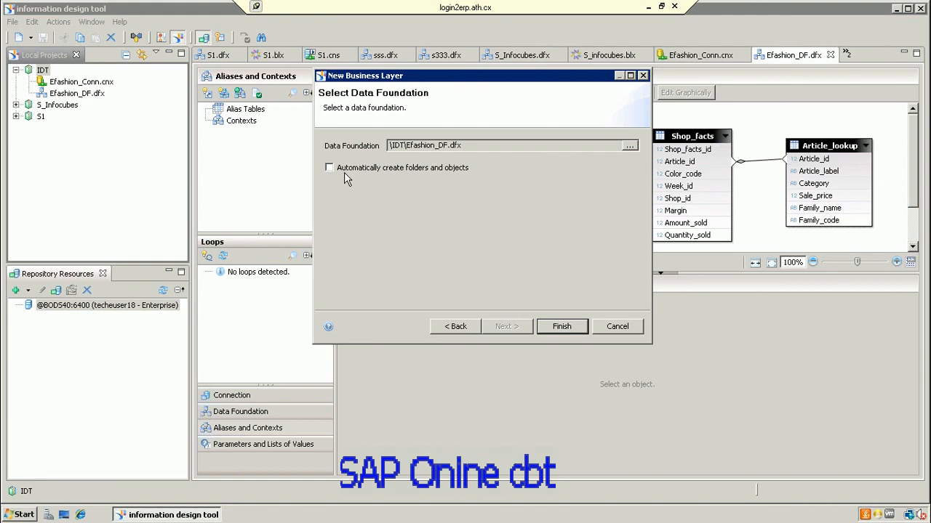
{"action": "left_click", "coordinate": [560, 327]}
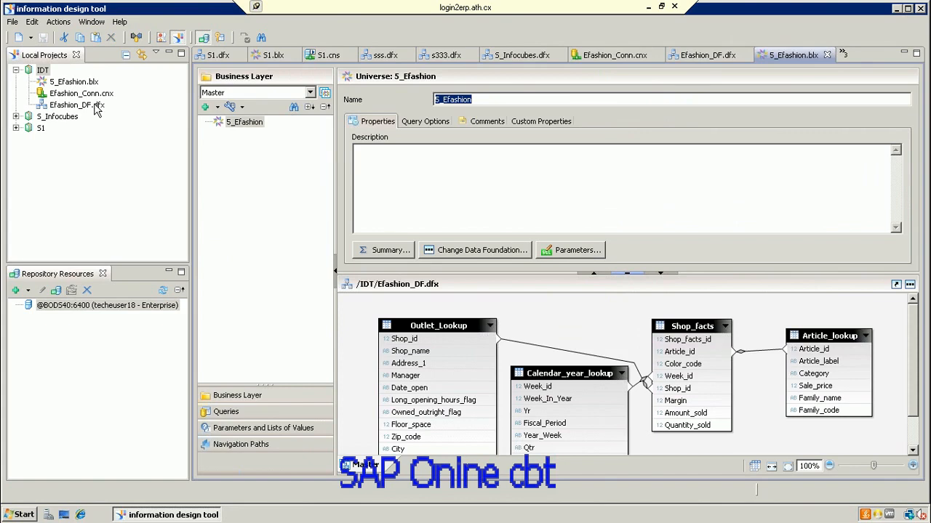
{"action": "left_click", "coordinate": [82, 83]}
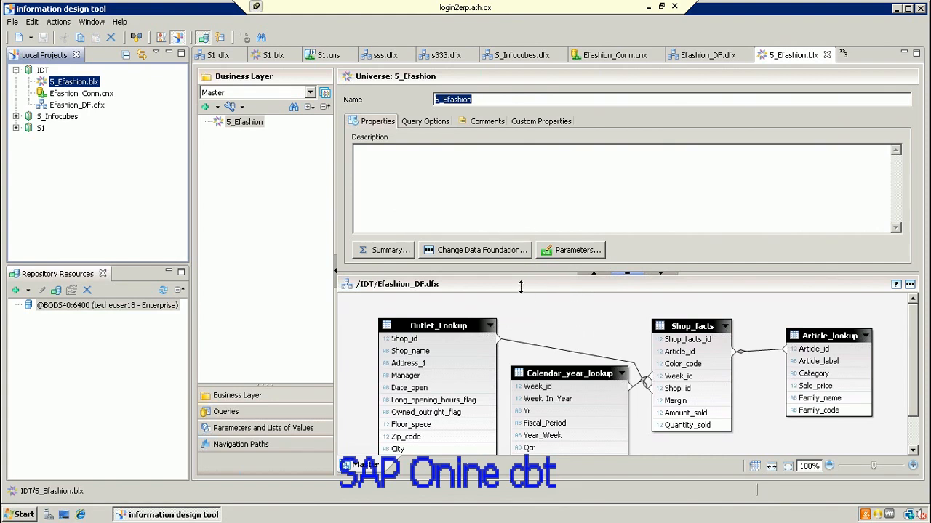
{"action": "left_click", "coordinate": [240, 121]}
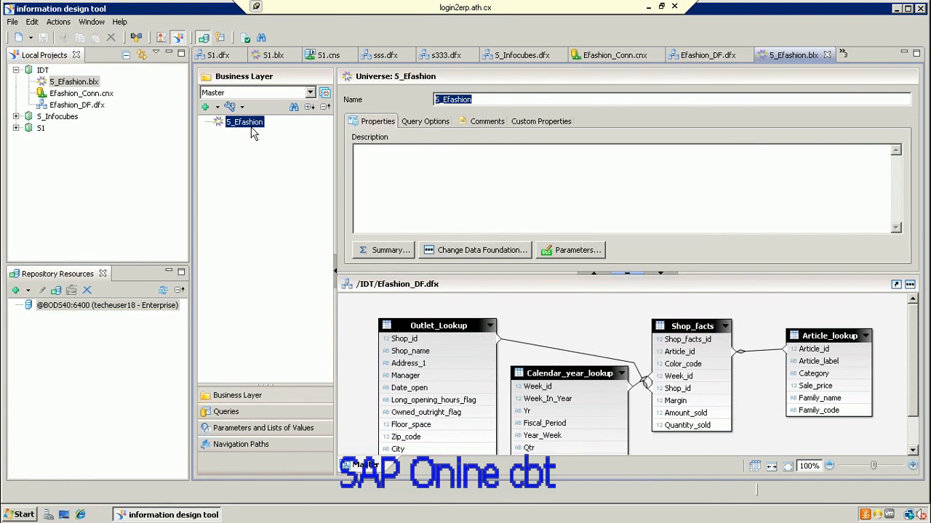
Step: Add a new folder named Sales at the root of the business layer
{"action": "right_click", "coordinate": [253, 125]}
{"action": "mouse_move", "coordinate": [287, 135]}
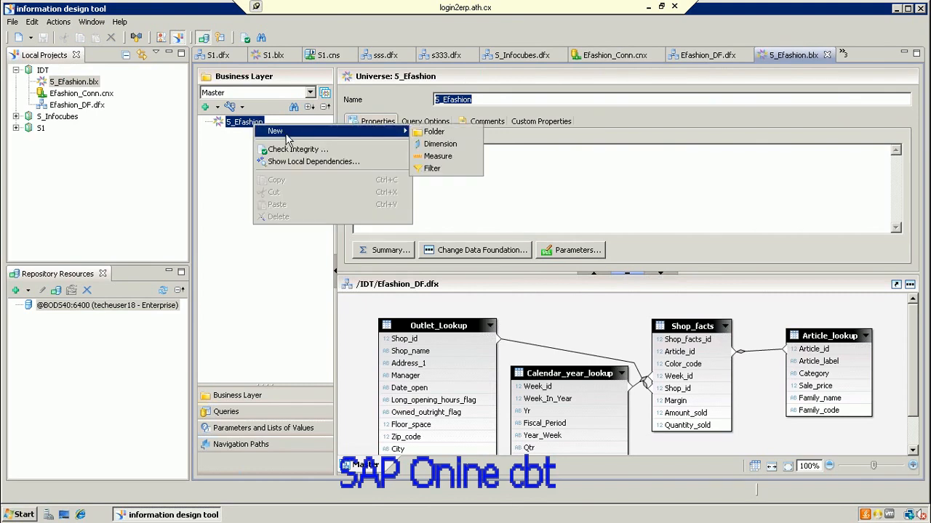
{"action": "left_click", "coordinate": [433, 132]}
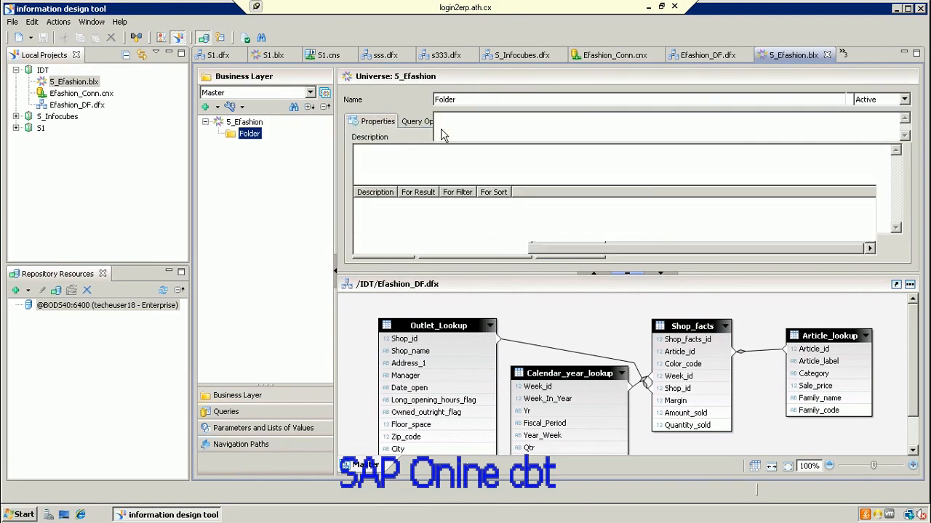
{"action": "type", "text": "S"}
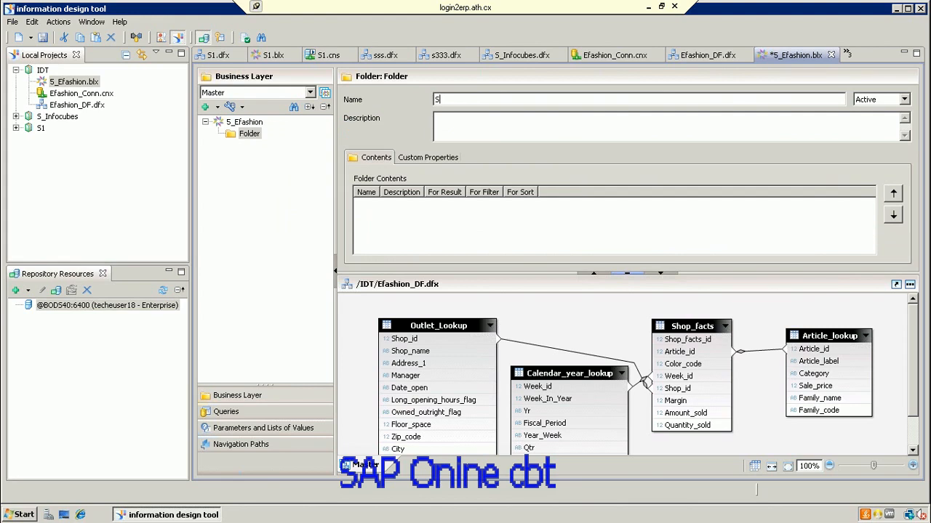
{"action": "type", "text": "ales"}
Step: Create a new dimension named Year inside the Sales folder
{"action": "right_click", "coordinate": [248, 140]}
{"action": "mouse_move", "coordinate": [285, 143]}
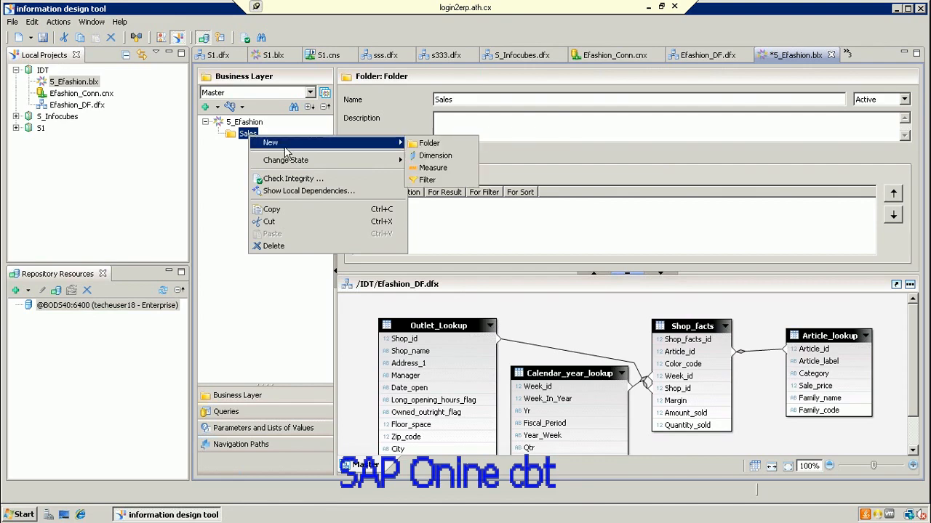
{"action": "left_click", "coordinate": [435, 155]}
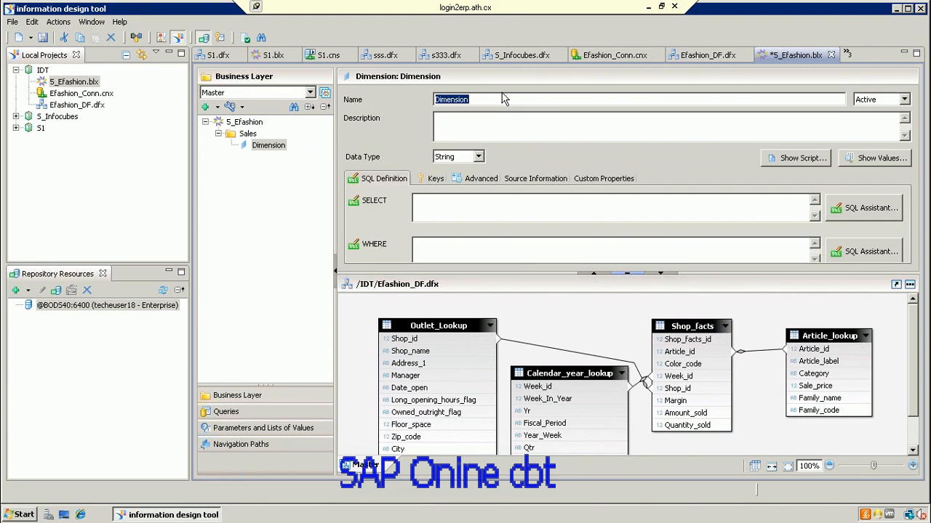
{"action": "type", "text": "T"}
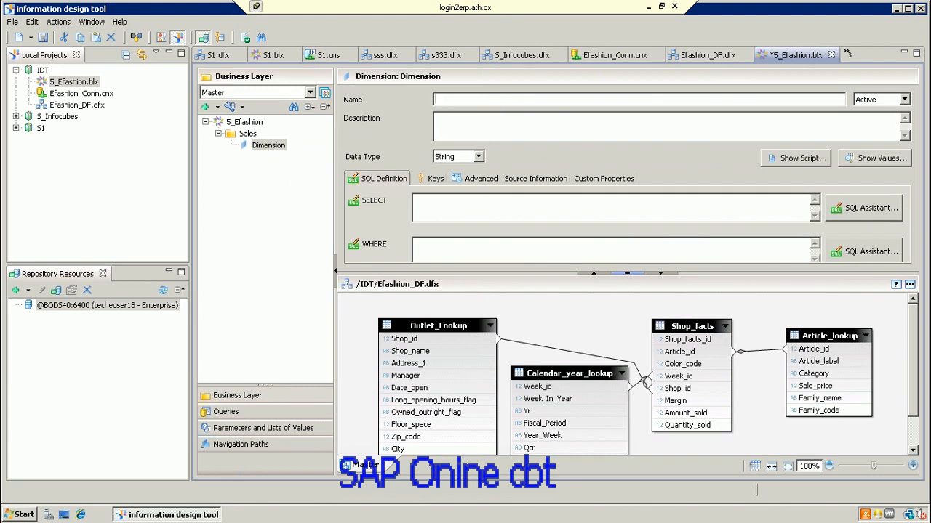
{"action": "type", "text": "Year"}
Step: Set the Year dimension's SELECT to Calendar_year_lookup.Yr and validate the expression
{"action": "left_click", "coordinate": [868, 212]}
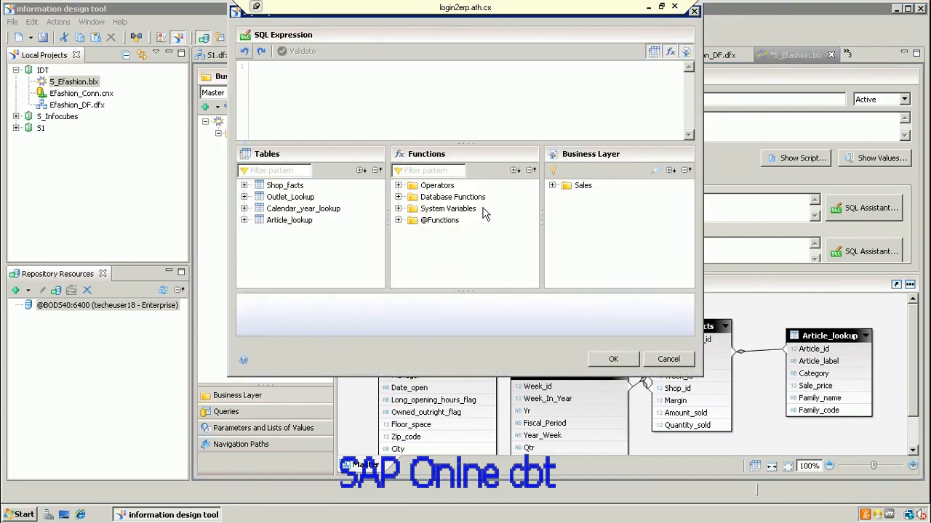
{"action": "left_click", "coordinate": [244, 208]}
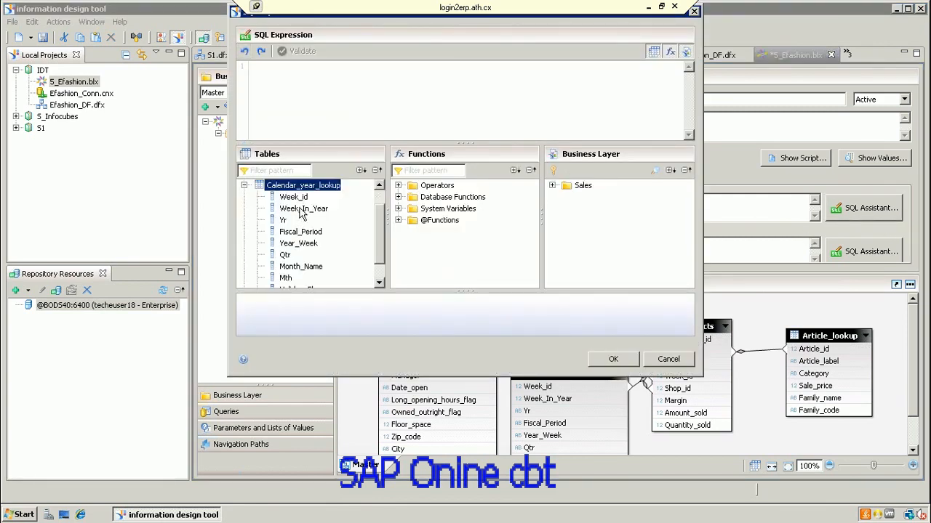
{"action": "double_click", "coordinate": [283, 219]}
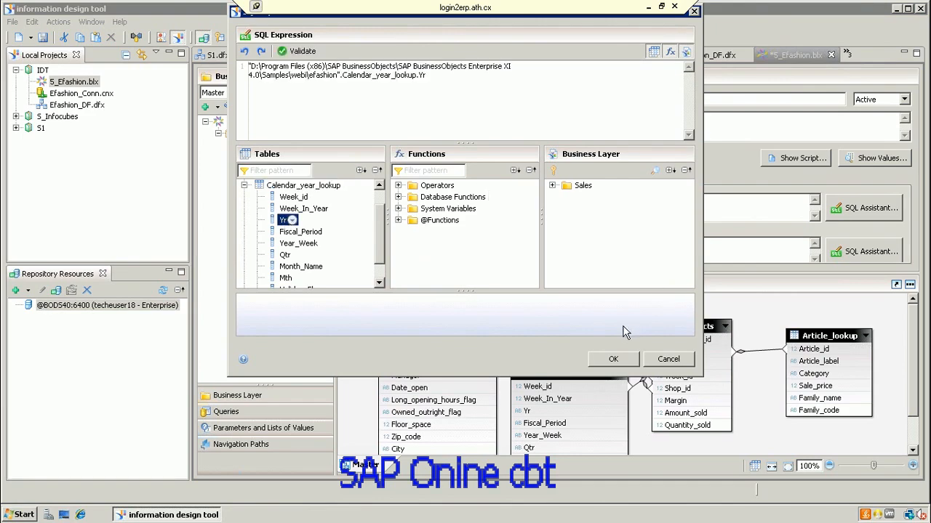
{"action": "left_click", "coordinate": [623, 360]}
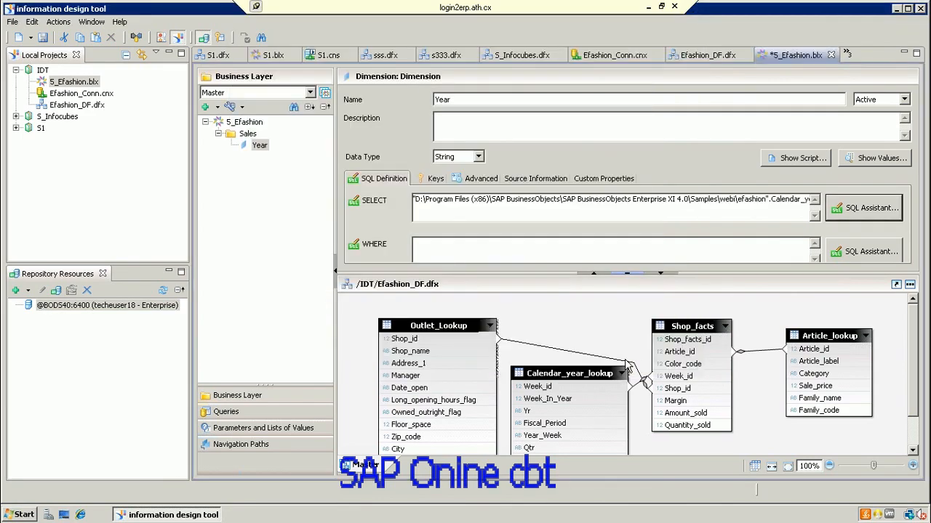
{"action": "left_click", "coordinate": [860, 207]}
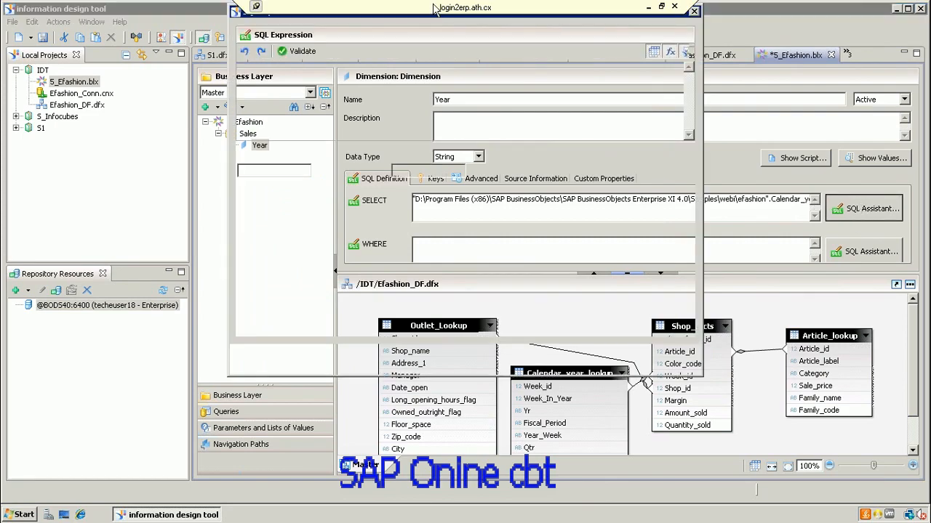
{"action": "left_click", "coordinate": [298, 51]}
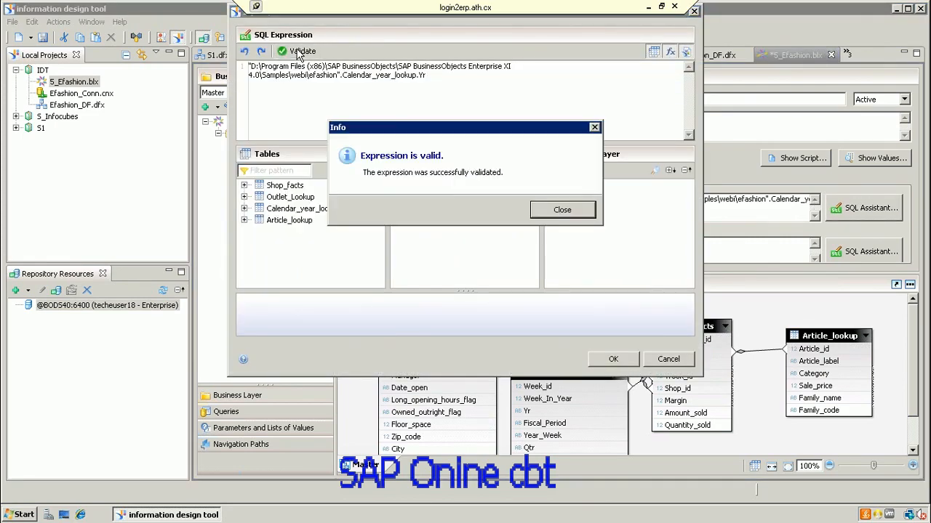
{"action": "left_click", "coordinate": [562, 210]}
{"action": "left_click", "coordinate": [630, 361]}
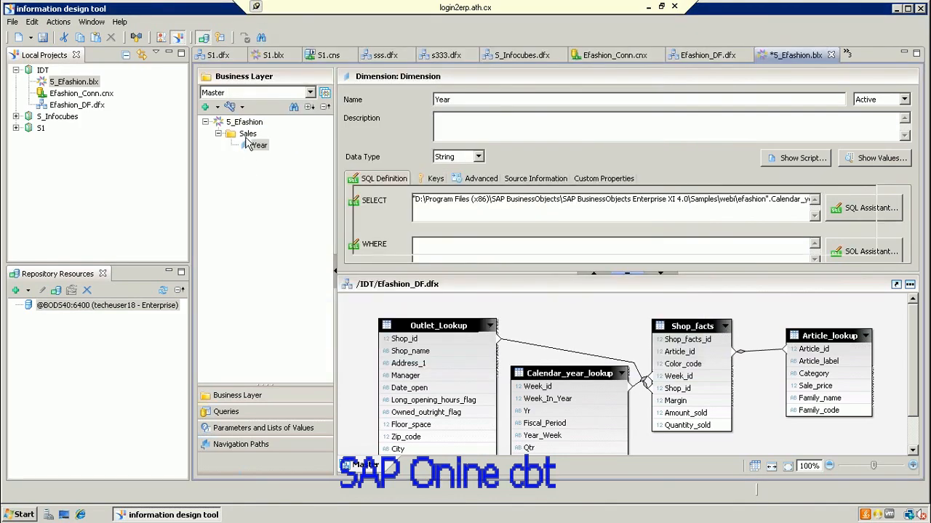
{"action": "left_click", "coordinate": [247, 134]}
{"action": "right_click", "coordinate": [247, 135]}
Step: Add a Show Name dimension to Sales with SELECT Outlet_Lookup.Shop_name
{"action": "mouse_move", "coordinate": [291, 145]}
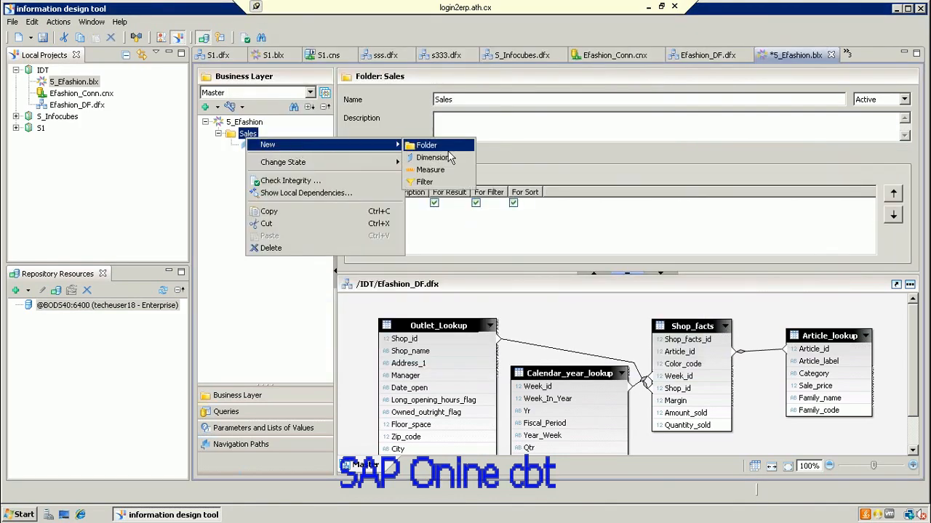
{"action": "left_click", "coordinate": [435, 158]}
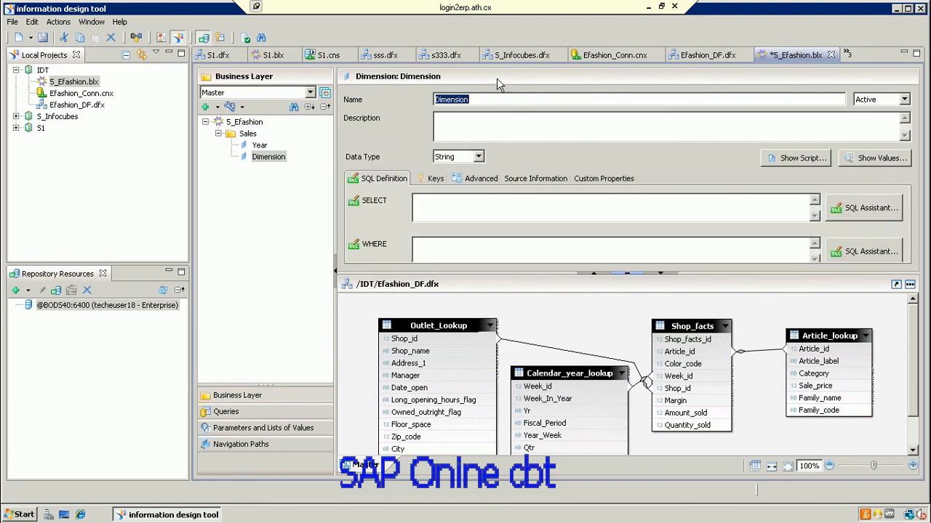
{"action": "type", "text": "Show Name"}
{"action": "left_click", "coordinate": [845, 211]}
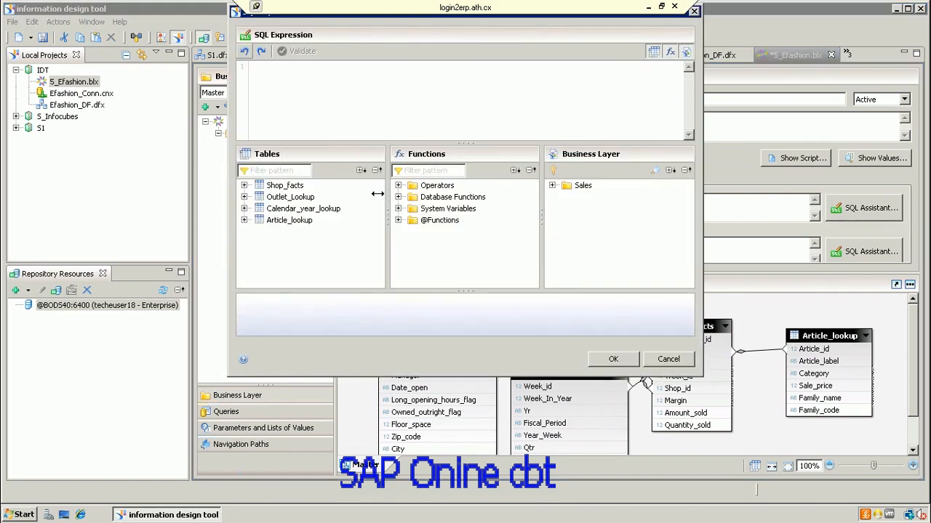
{"action": "left_click", "coordinate": [245, 197]}
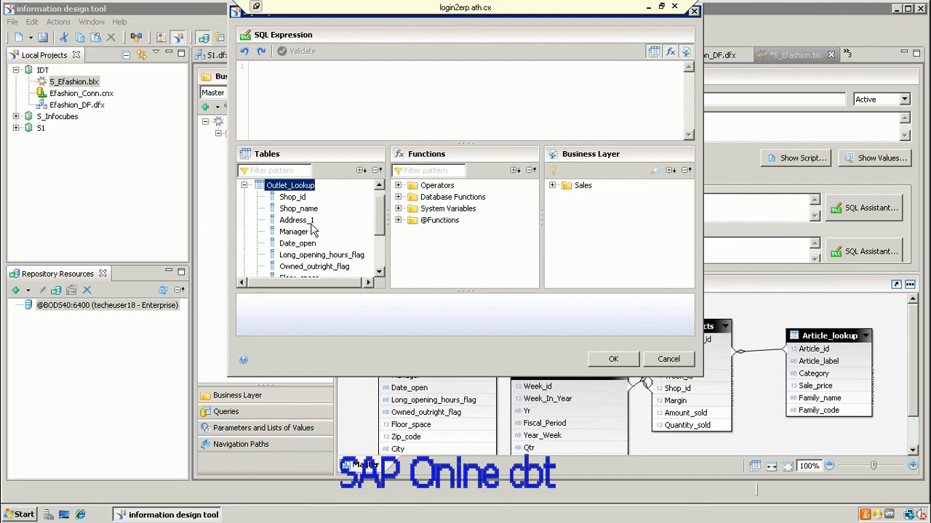
{"action": "double_click", "coordinate": [298, 208]}
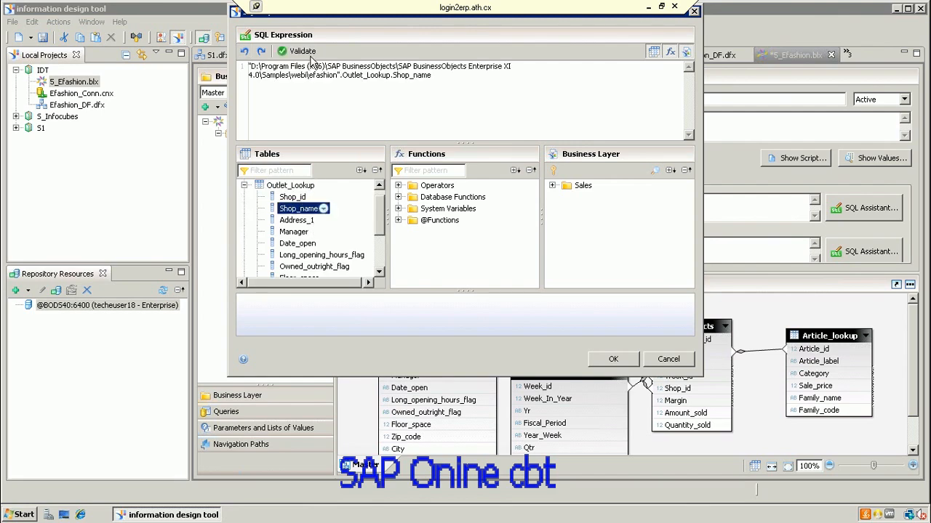
{"action": "left_click", "coordinate": [614, 359]}
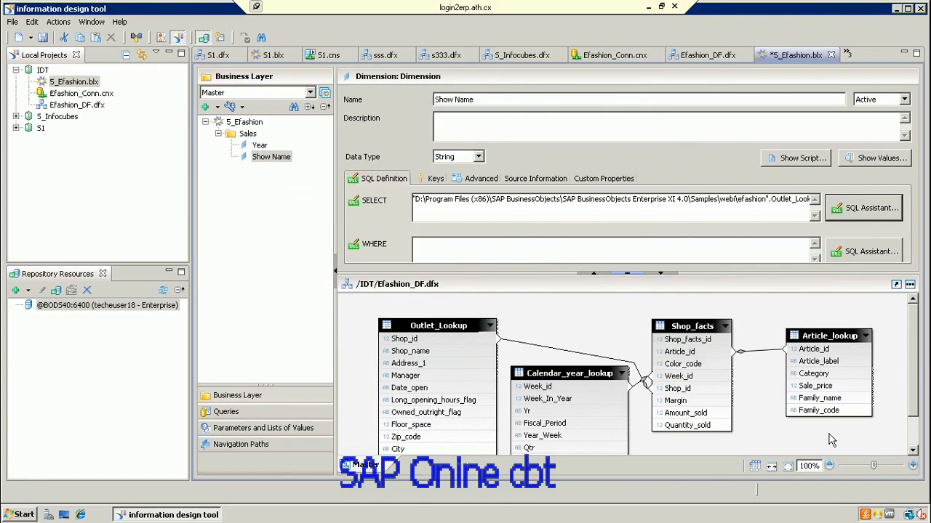
Step: Drag City, State, Family_name and Category columns onto the Sales folder as dimensions
{"action": "left_click", "coordinate": [700, 331]}
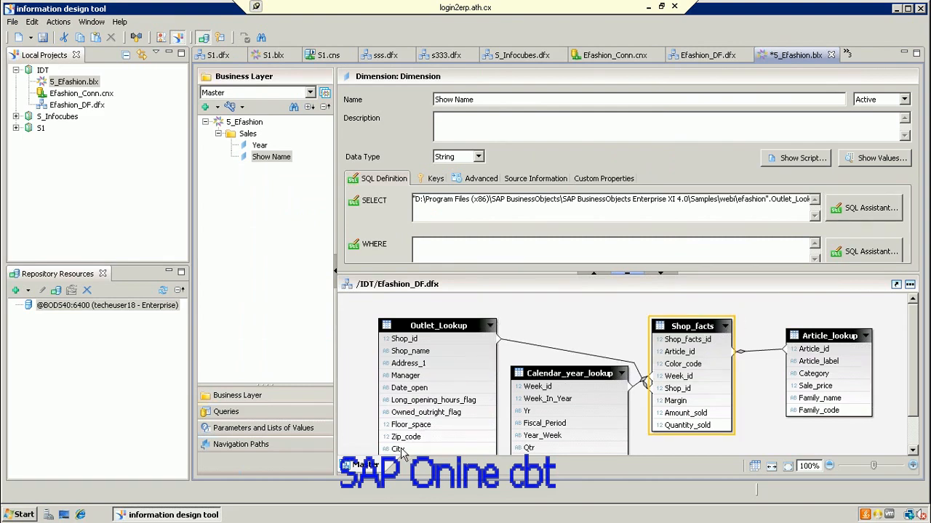
{"action": "left_click_drag", "start_coordinate": [406, 449], "coordinate": [240, 139]}
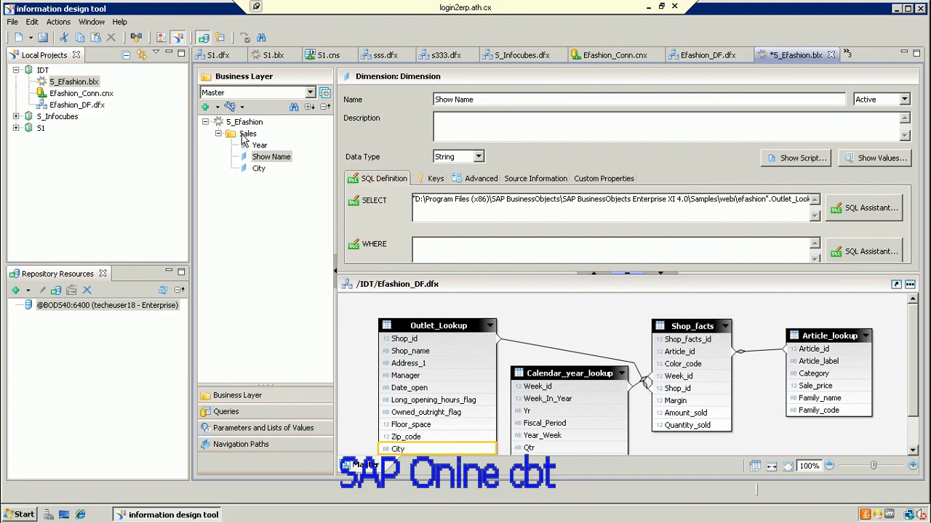
{"action": "left_click", "coordinate": [434, 333]}
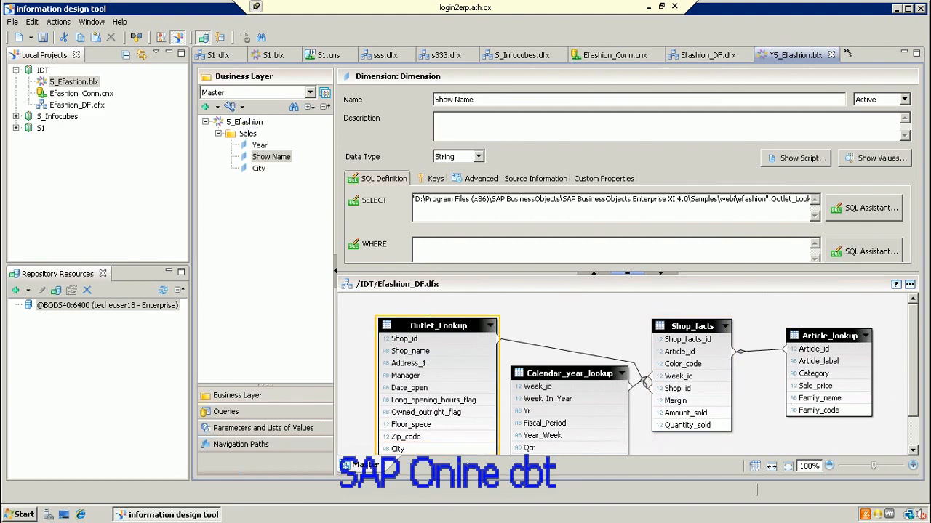
{"action": "left_click", "coordinate": [914, 450]}
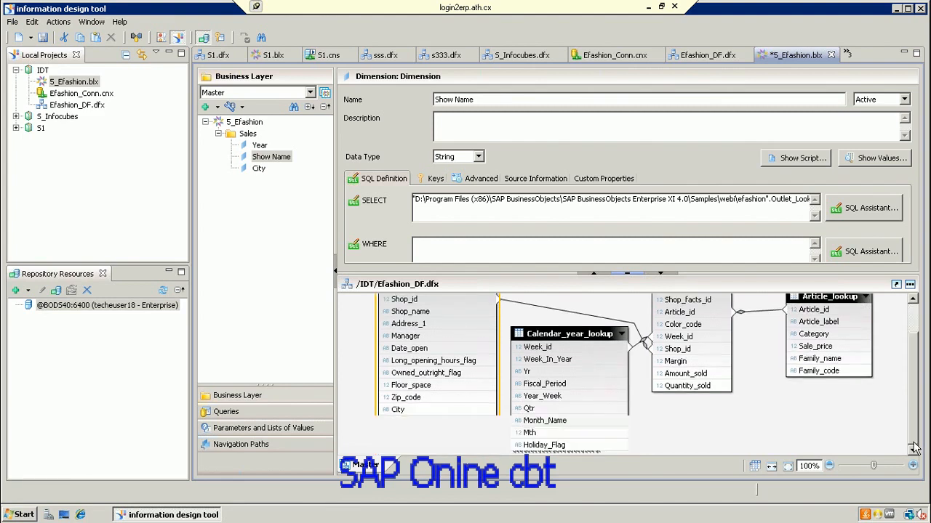
{"action": "left_click_drag", "start_coordinate": [421, 422], "coordinate": [246, 136]}
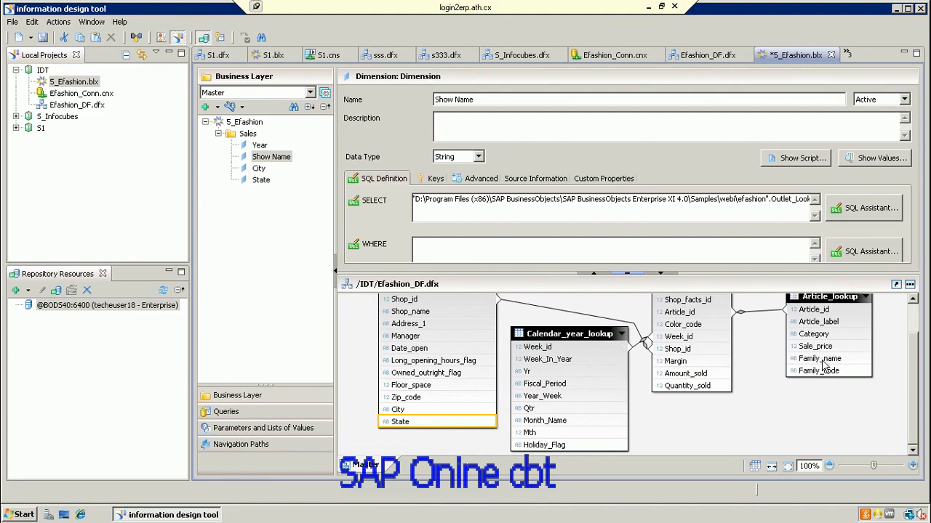
{"action": "left_click_drag", "start_coordinate": [823, 364], "coordinate": [262, 142]}
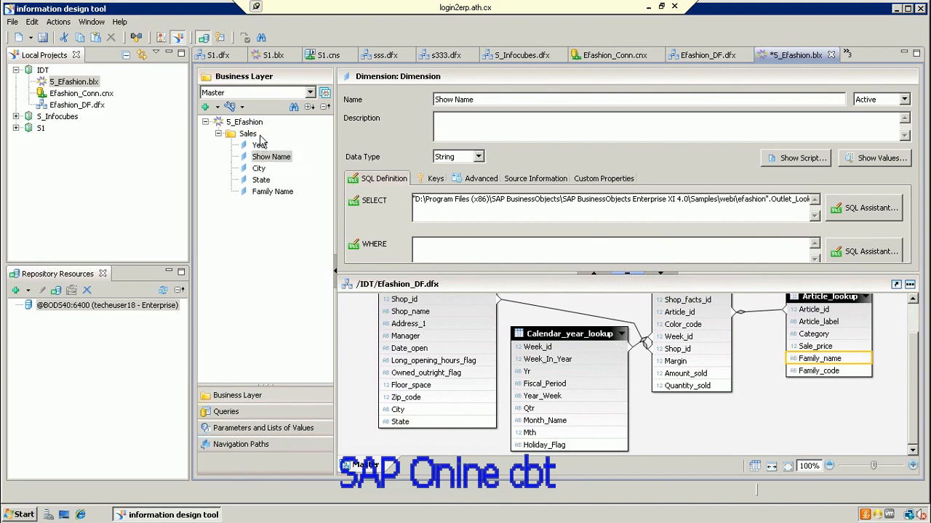
{"action": "left_click_drag", "start_coordinate": [820, 336], "coordinate": [246, 139]}
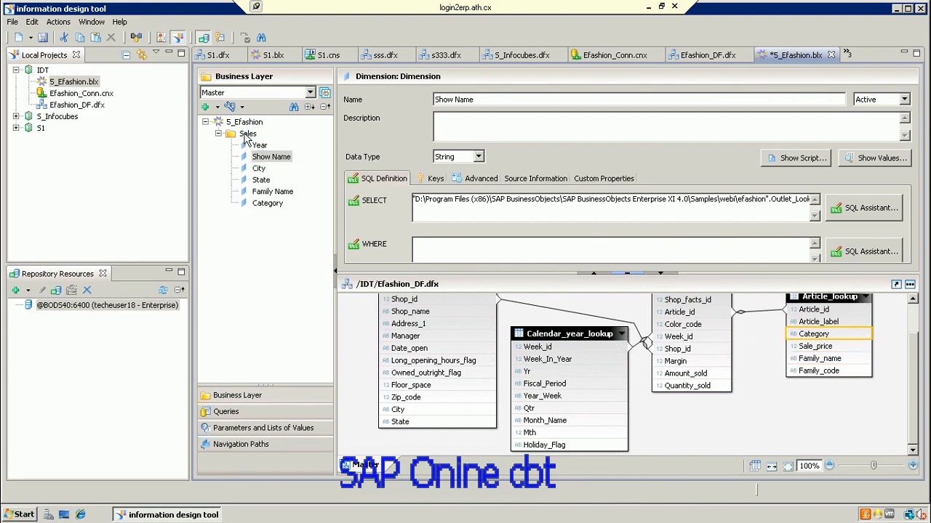
{"action": "left_click", "coordinate": [247, 135]}
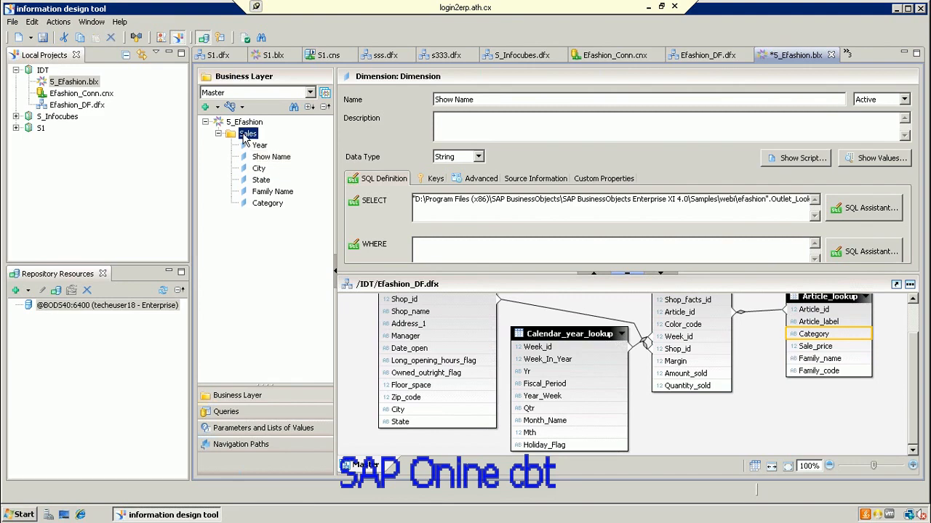
Step: Create a Sales Revenue measure in Sales as a validated sum(Shop_facts.Amount_sold)
{"action": "right_click", "coordinate": [247, 135]}
{"action": "mouse_move", "coordinate": [295, 148]}
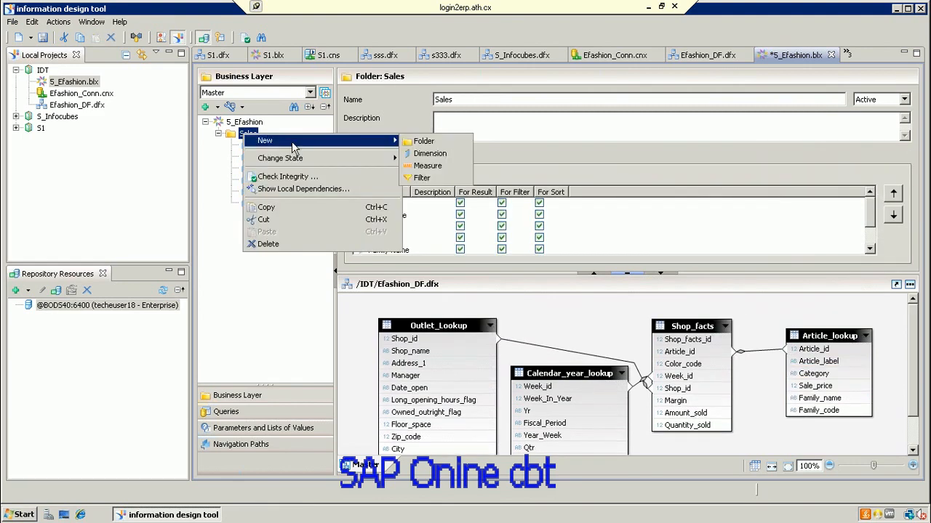
{"action": "left_click", "coordinate": [436, 169]}
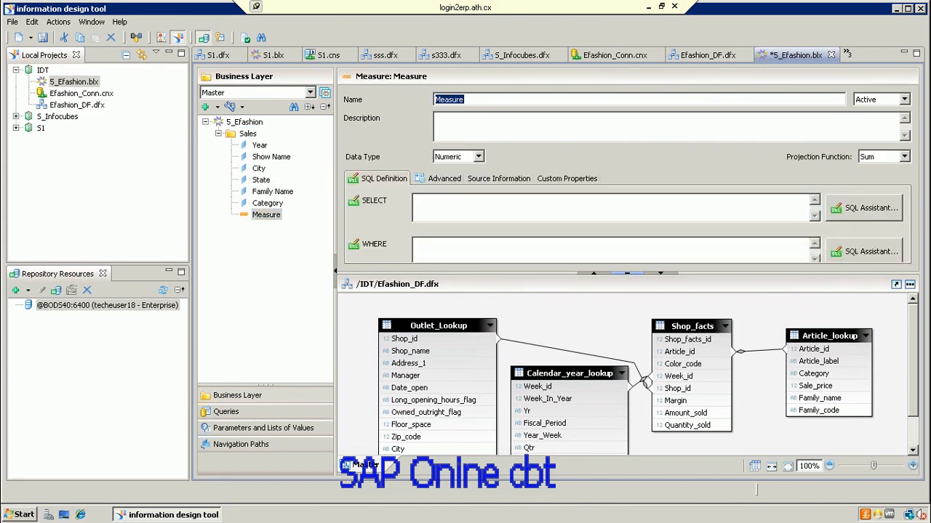
{"action": "type", "text": "Sales Reven"}
{"action": "left_click", "coordinate": [864, 206]}
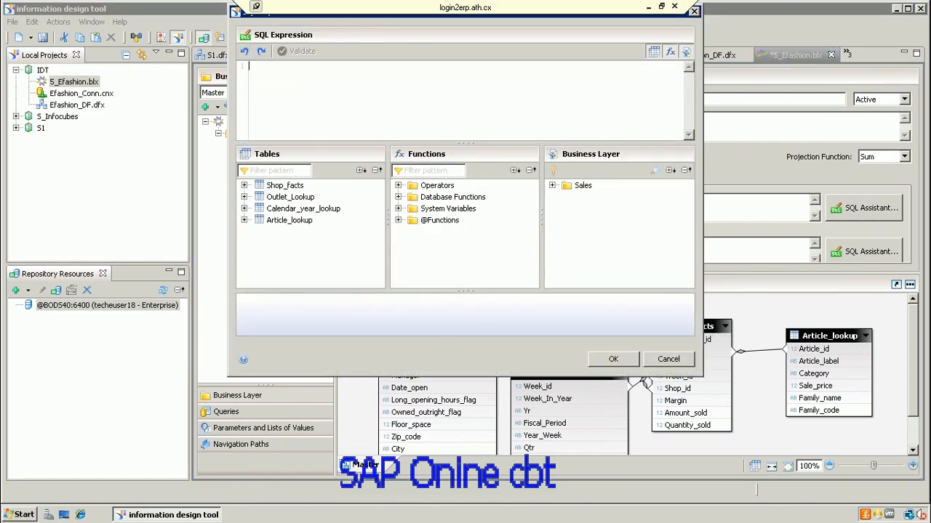
{"action": "type", "text": "sum("}
{"action": "left_click", "coordinate": [244, 187]}
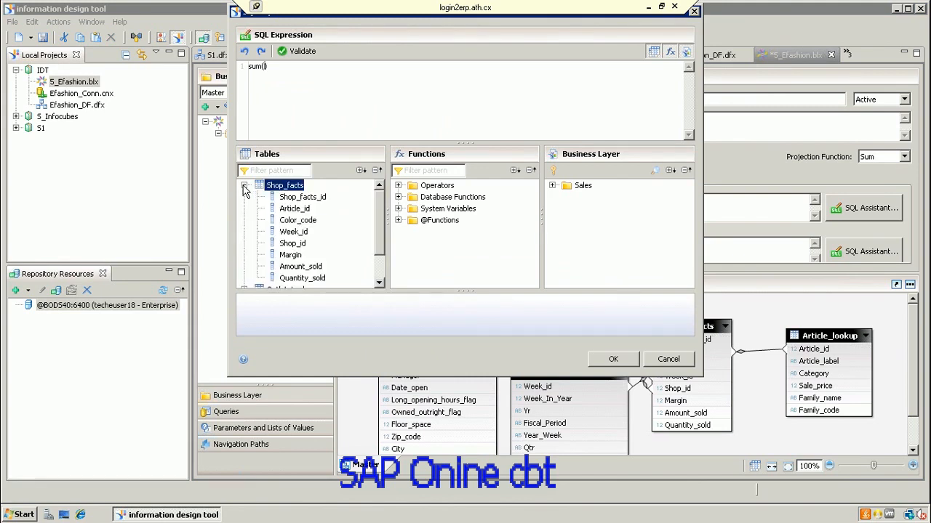
{"action": "double_click", "coordinate": [300, 266]}
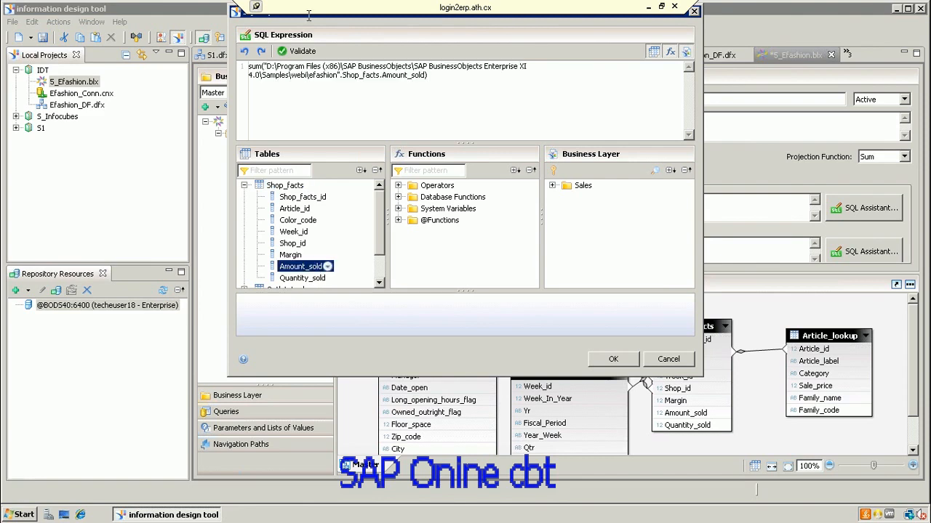
{"action": "left_click", "coordinate": [303, 51]}
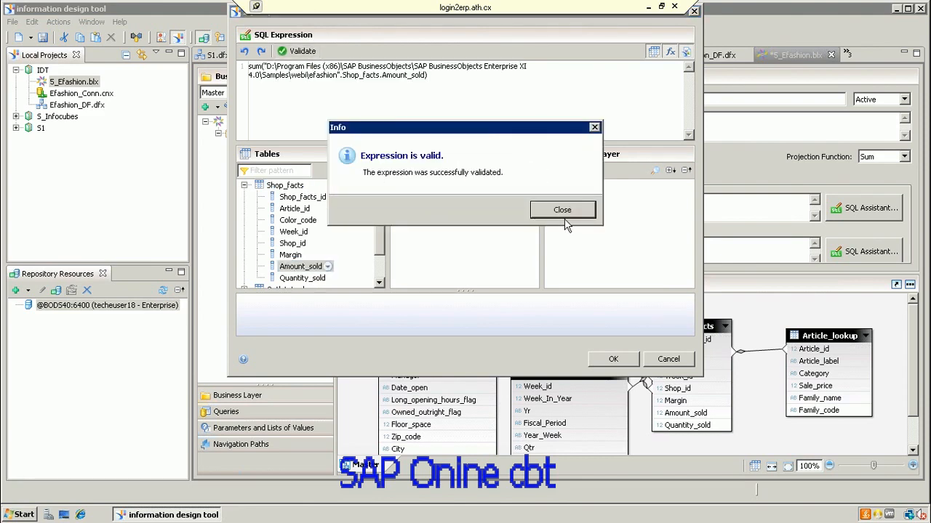
{"action": "left_click", "coordinate": [565, 210]}
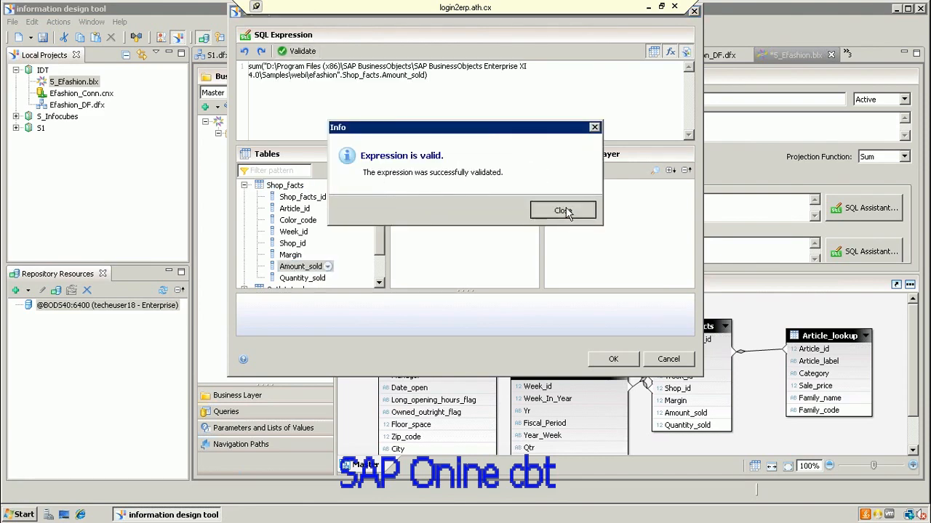
{"action": "left_click", "coordinate": [615, 356]}
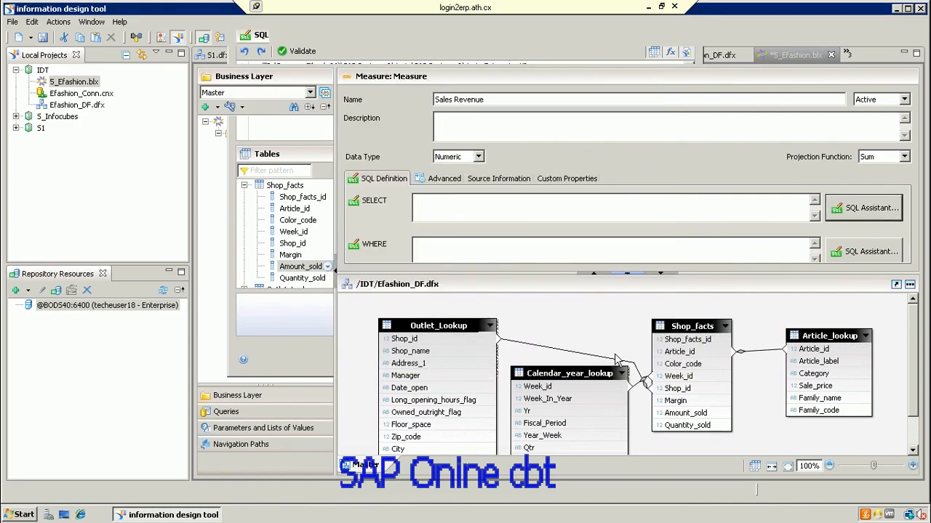
Step: Add another new measure to the Sales folder
{"action": "left_click", "coordinate": [247, 134]}
{"action": "right_click", "coordinate": [249, 139]}
{"action": "mouse_move", "coordinate": [277, 143]}
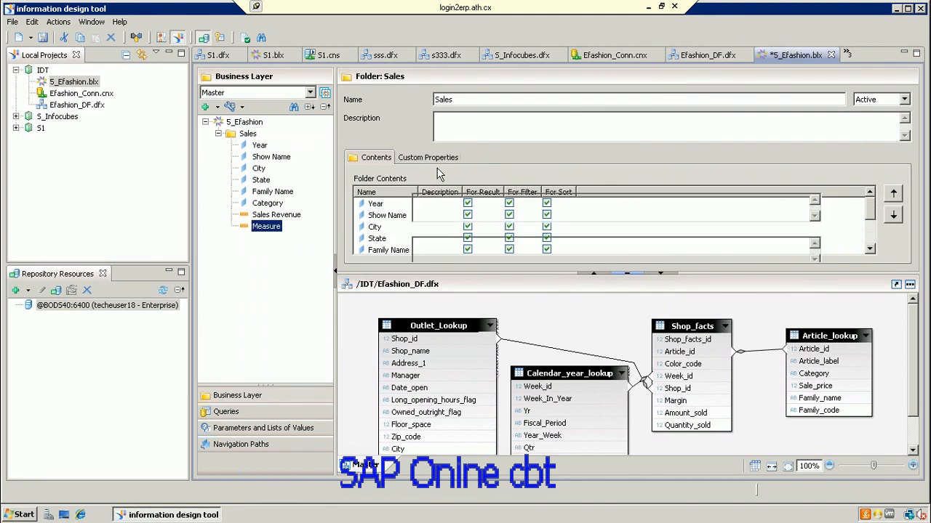
Step: Name the measure Quantity Sold with a validated SELECT of sum(Shop_facts.Quantity_sold)
{"action": "type", "text": "Quant"}
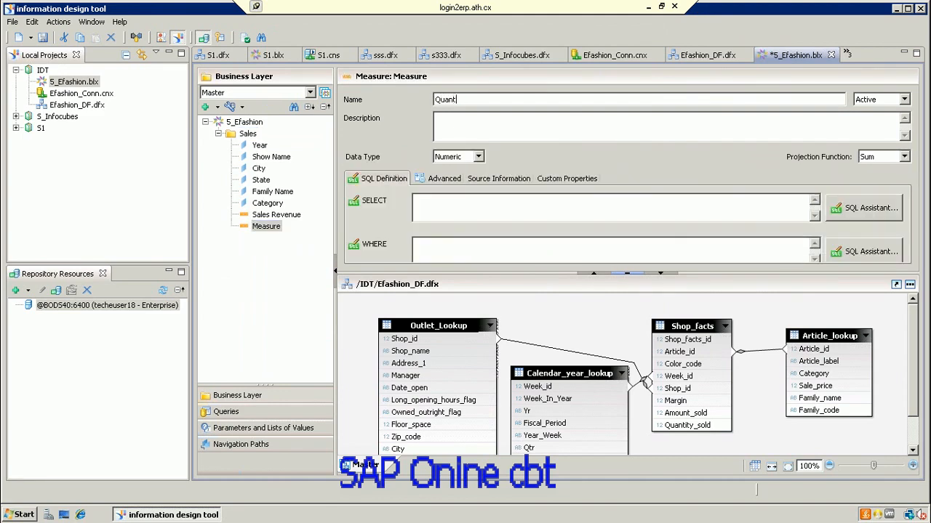
{"action": "type", "text": "ity Sold"}
{"action": "left_click", "coordinate": [858, 224]}
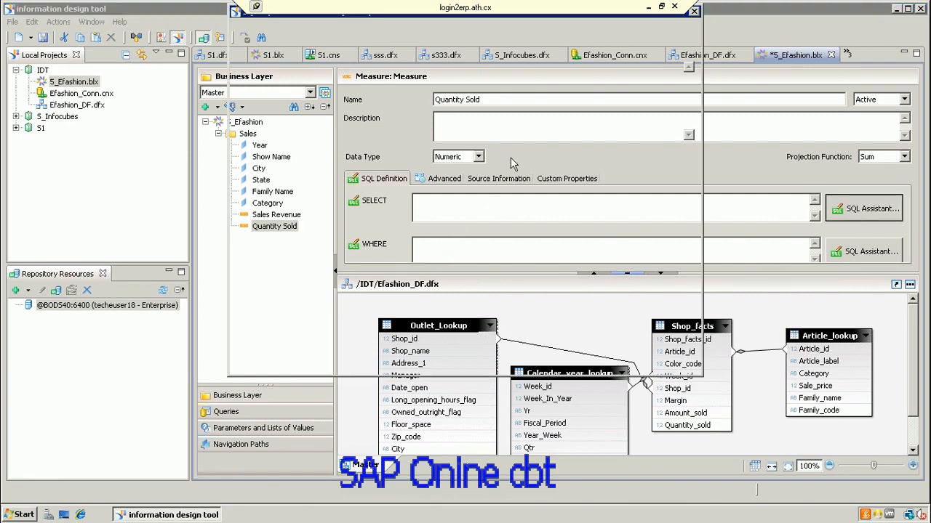
{"action": "type", "text": "sum("}
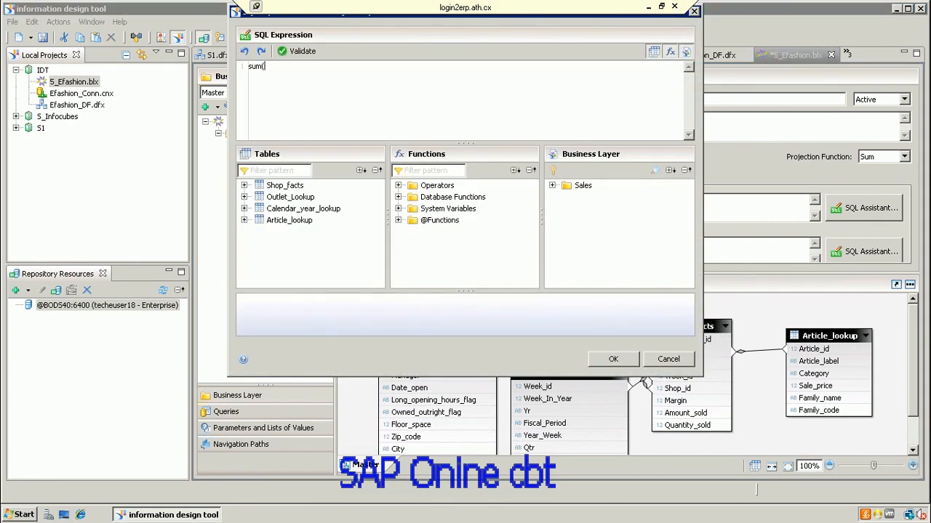
{"action": "type", "text": ")"}
{"action": "left_click", "coordinate": [245, 186]}
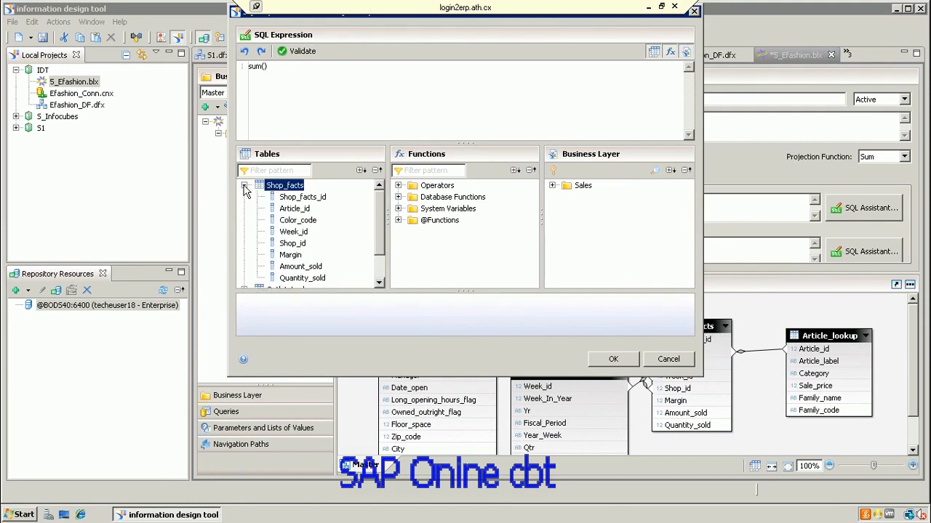
{"action": "left_click", "coordinate": [317, 280]}
{"action": "double_click", "coordinate": [316, 279]}
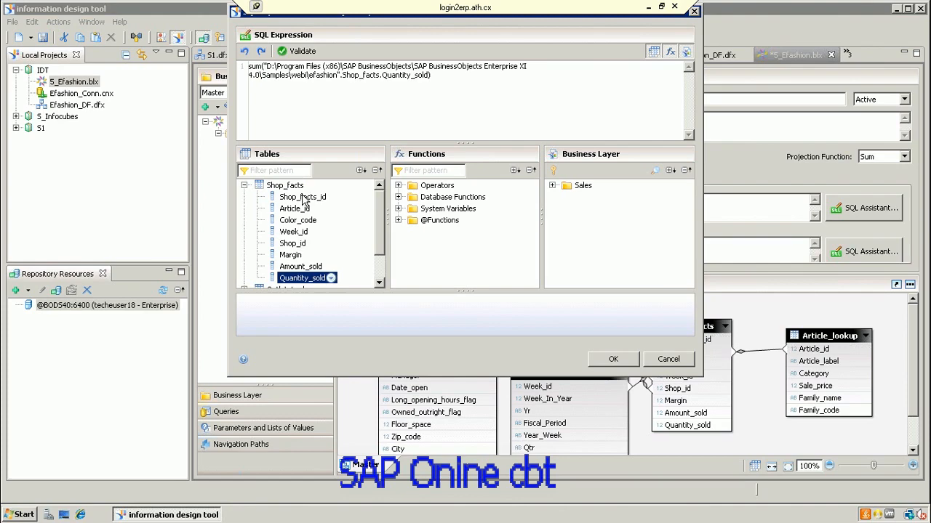
{"action": "left_click", "coordinate": [299, 53]}
{"action": "left_click", "coordinate": [562, 211]}
{"action": "left_click", "coordinate": [614, 360]}
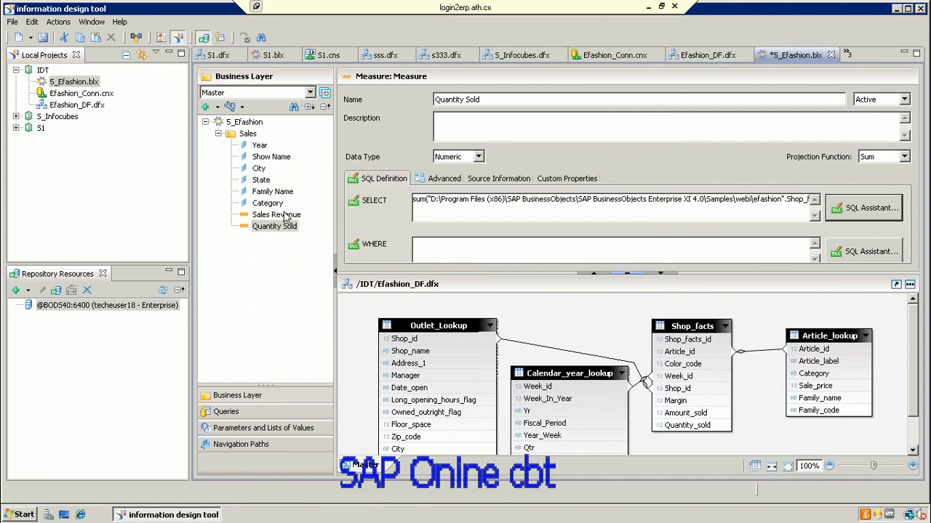
{"action": "left_click", "coordinate": [218, 135]}
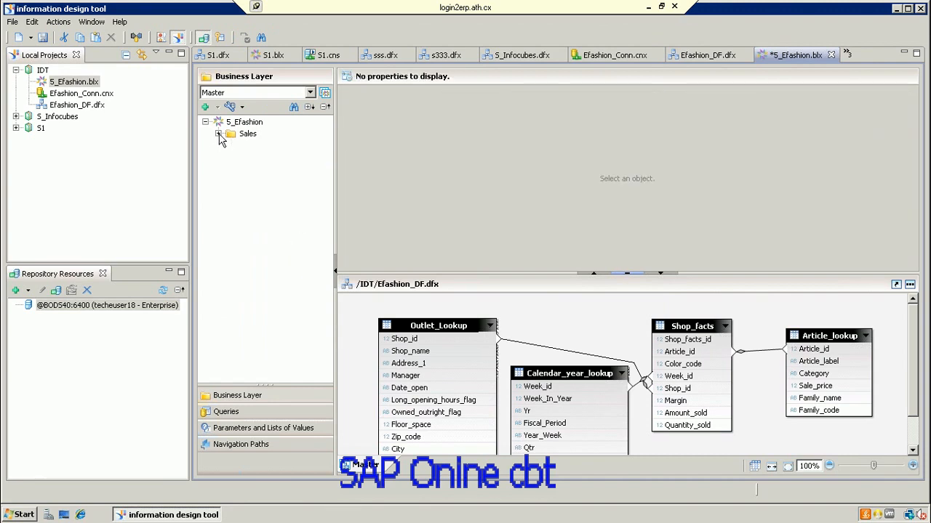
Step: Save the S_Efashion business layer
{"action": "left_click", "coordinate": [219, 135]}
{"action": "left_click", "coordinate": [218, 135]}
{"action": "left_click", "coordinate": [42, 39]}
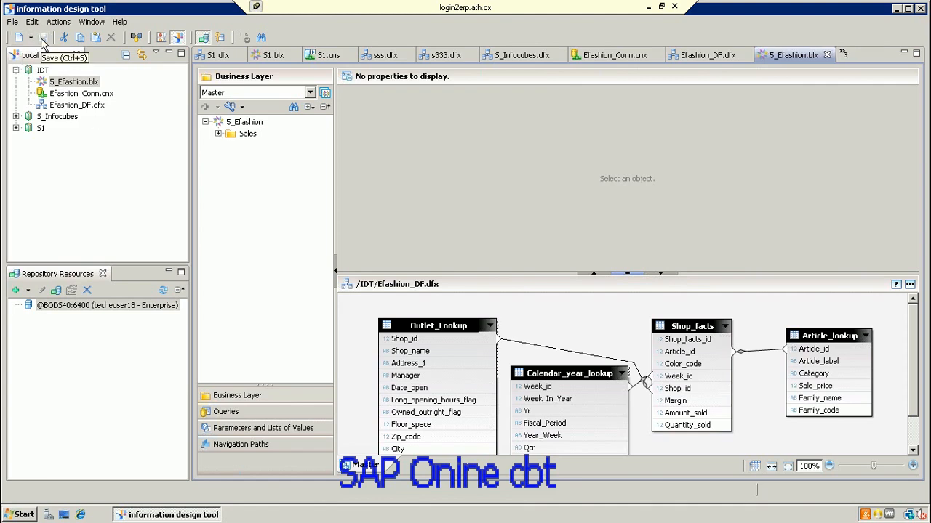
Step: Try publishing the business layer to a repository and dismiss the unsecured connection error
{"action": "left_click", "coordinate": [86, 105]}
{"action": "left_click", "coordinate": [91, 82]}
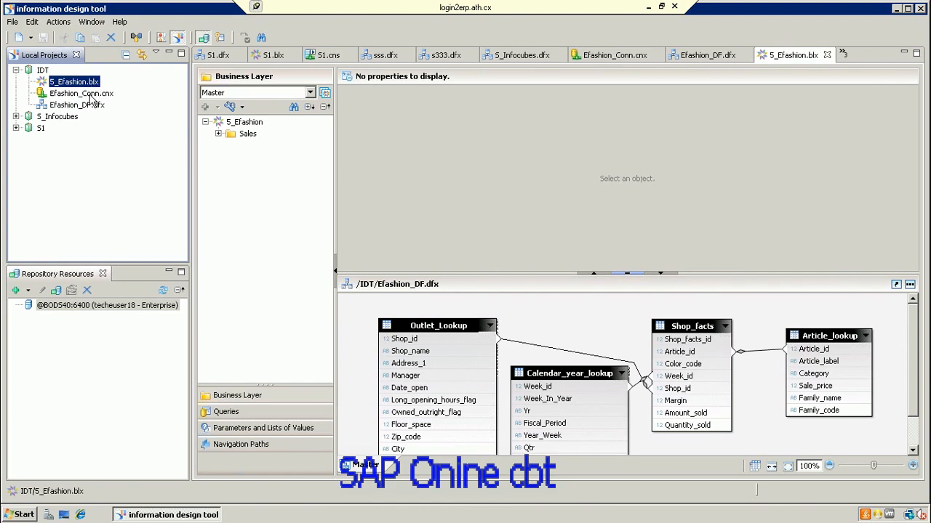
{"action": "right_click", "coordinate": [92, 85]}
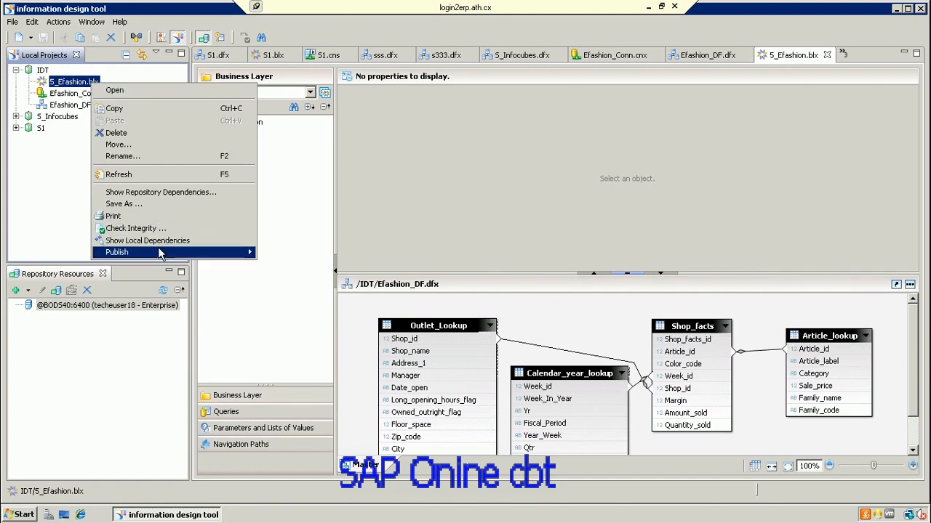
{"action": "mouse_move", "coordinate": [181, 252]}
{"action": "left_click", "coordinate": [294, 253]}
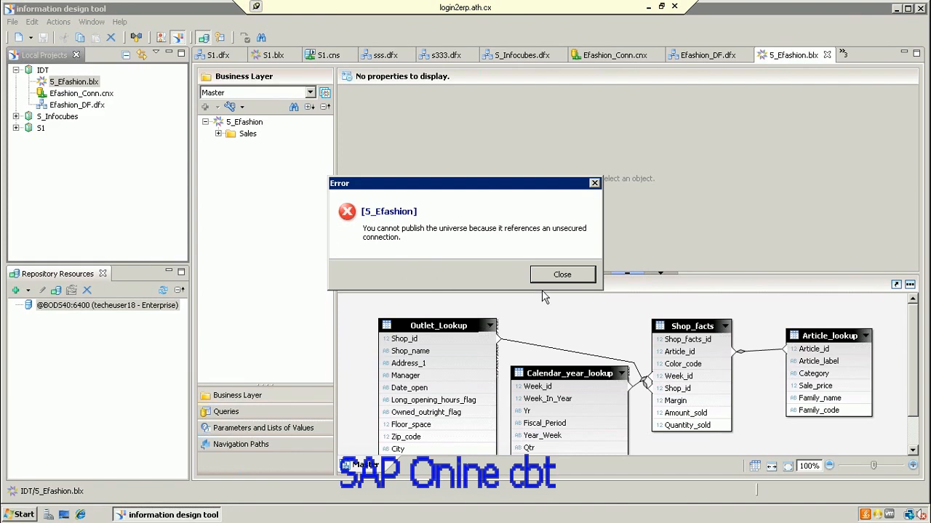
{"action": "left_click", "coordinate": [567, 280]}
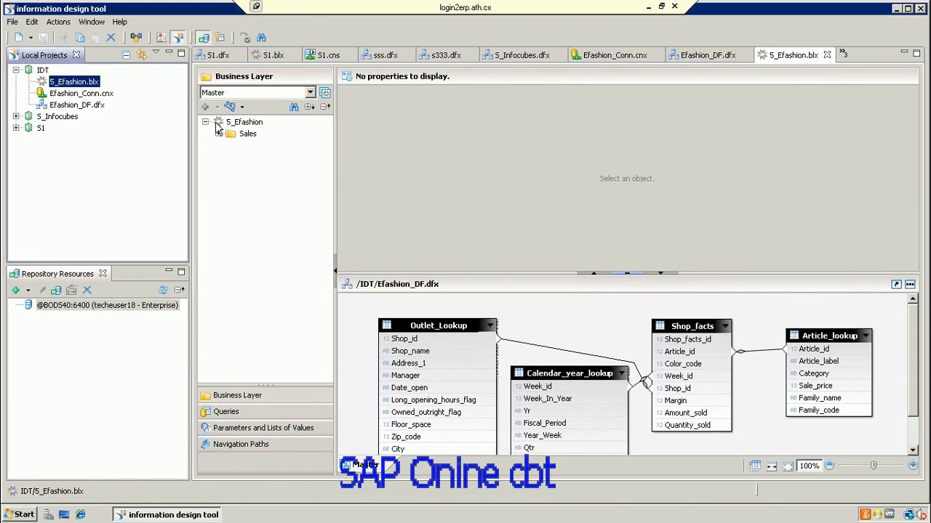
{"action": "left_click", "coordinate": [106, 99]}
Step: Start a new repository session with system localhost
{"action": "right_click", "coordinate": [105, 98]}
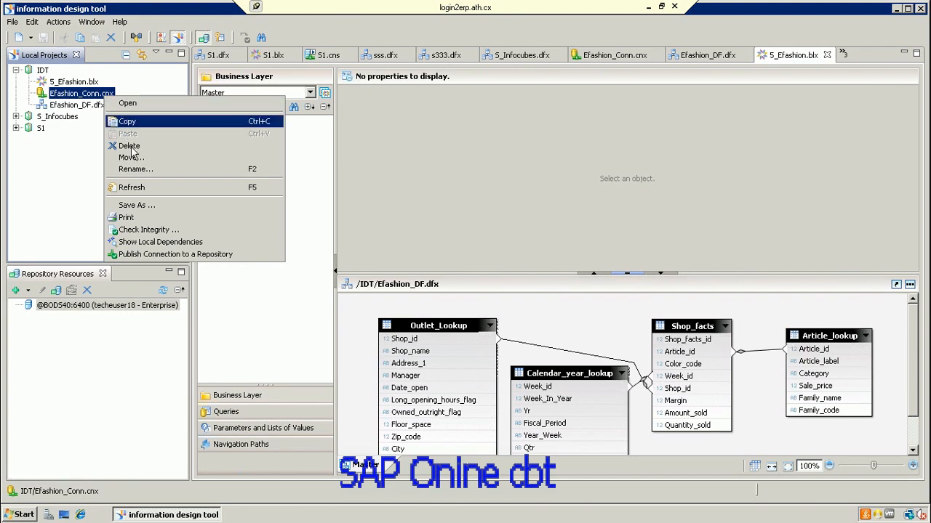
{"action": "left_click", "coordinate": [64, 206]}
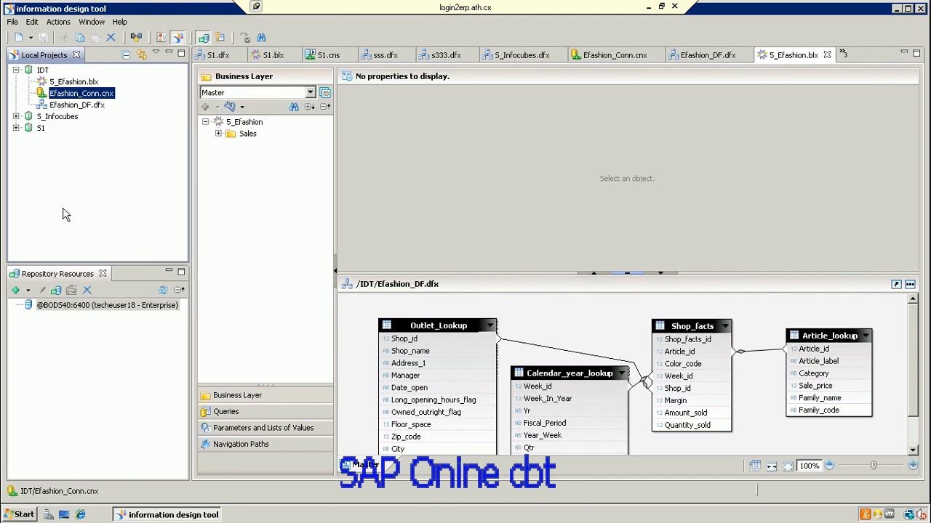
{"action": "left_click", "coordinate": [29, 293]}
{"action": "left_click", "coordinate": [40, 303]}
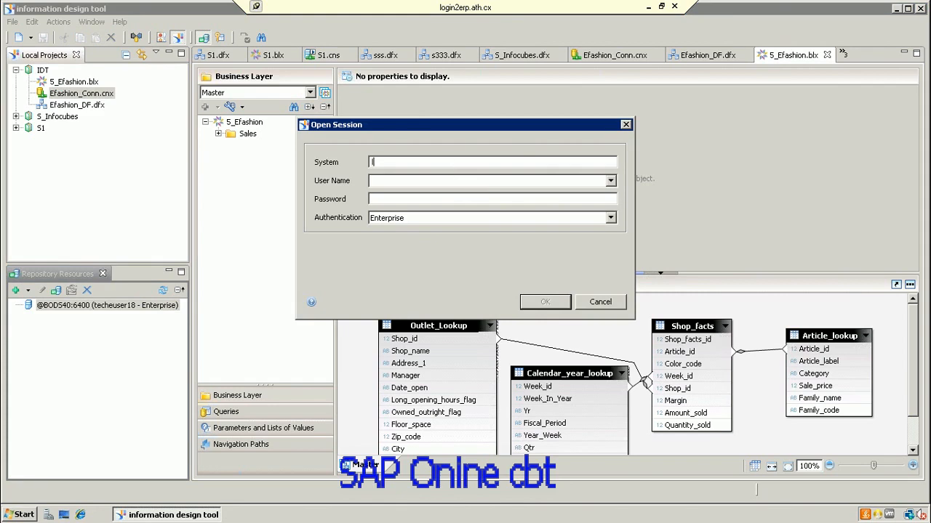
{"action": "type", "text": "localhost"}
{"action": "left_click", "coordinate": [446, 181]}
Step: Enter the repository user name and password and log on
{"action": "type", "text": "techeuser18"}
{"action": "left_click", "coordinate": [456, 200]}
{"action": "type", "text": "p"}
{"action": "key", "text": "BackSpace"}
{"action": "type", "text": "password1"}
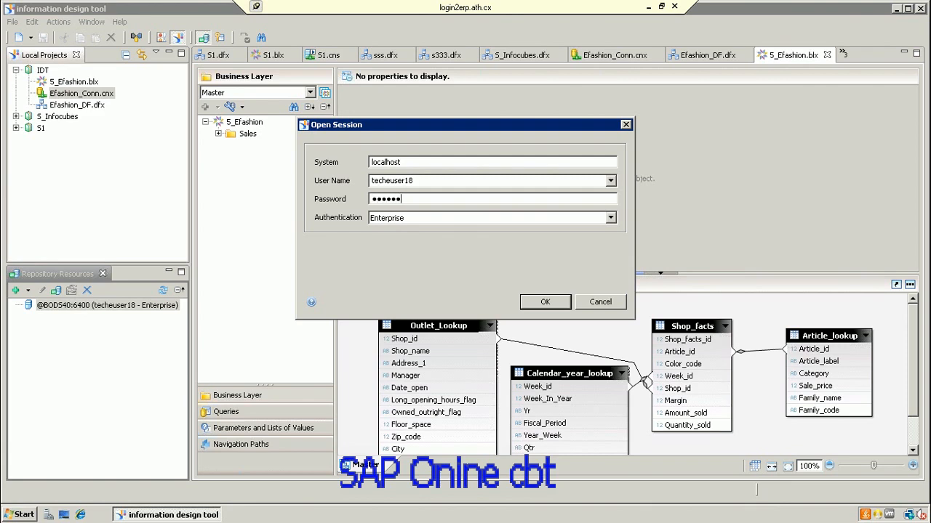
{"action": "left_click", "coordinate": [532, 302]}
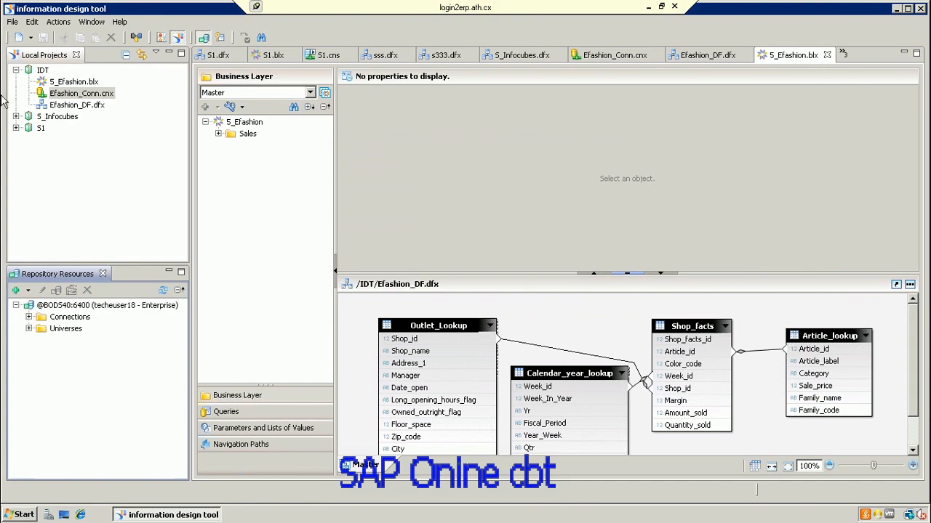
Step: Publish Efashion_Conn.cnx to the repository Connections folder and create the local Efashion_Conn.cns shortcut
{"action": "left_click", "coordinate": [101, 94]}
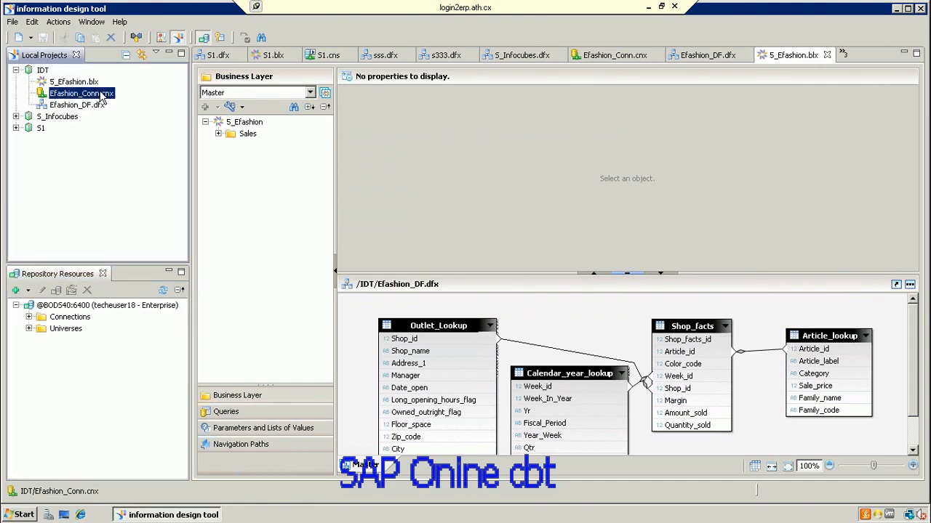
{"action": "left_click_drag", "start_coordinate": [104, 100], "coordinate": [78, 320]}
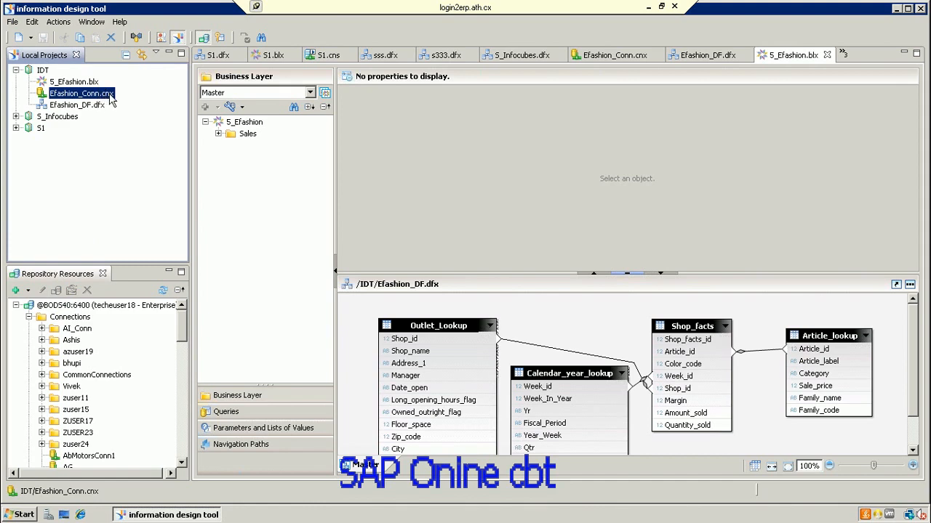
{"action": "left_click_drag", "start_coordinate": [110, 100], "coordinate": [81, 332]}
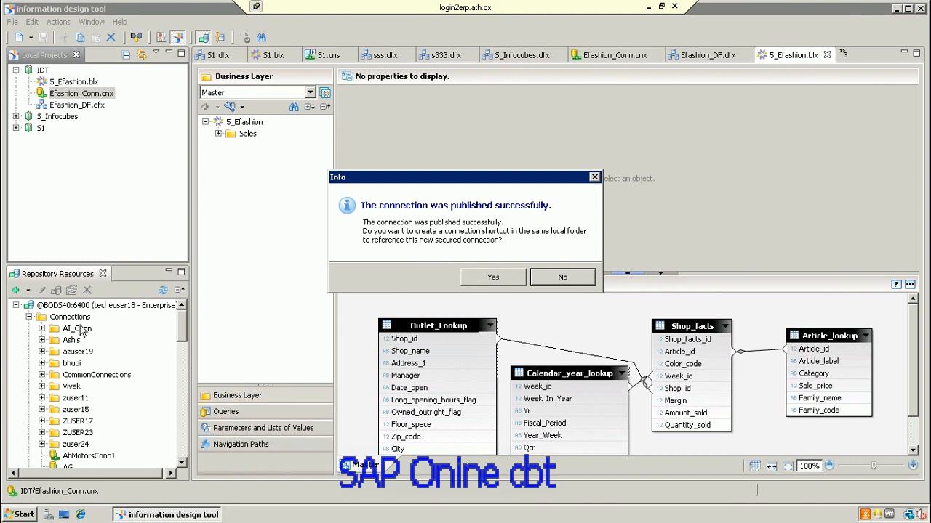
{"action": "left_click", "coordinate": [479, 280]}
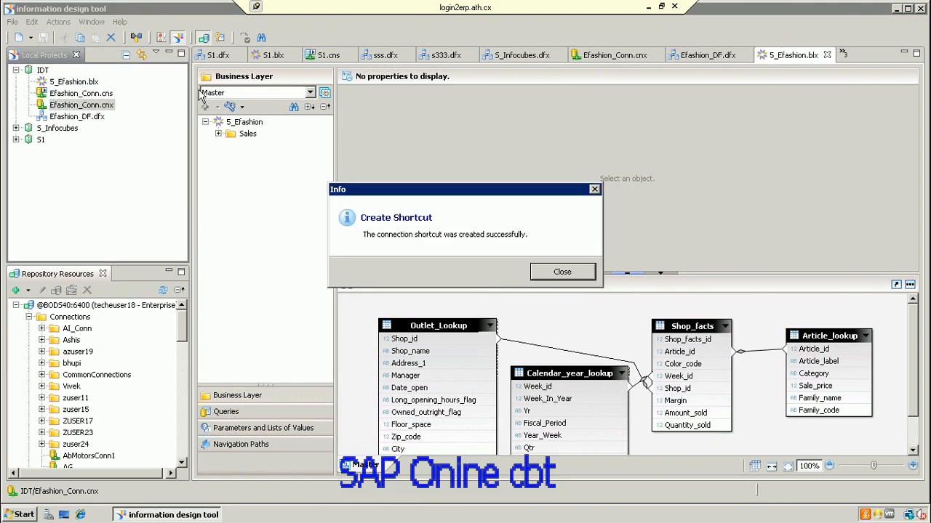
{"action": "left_click", "coordinate": [560, 271]}
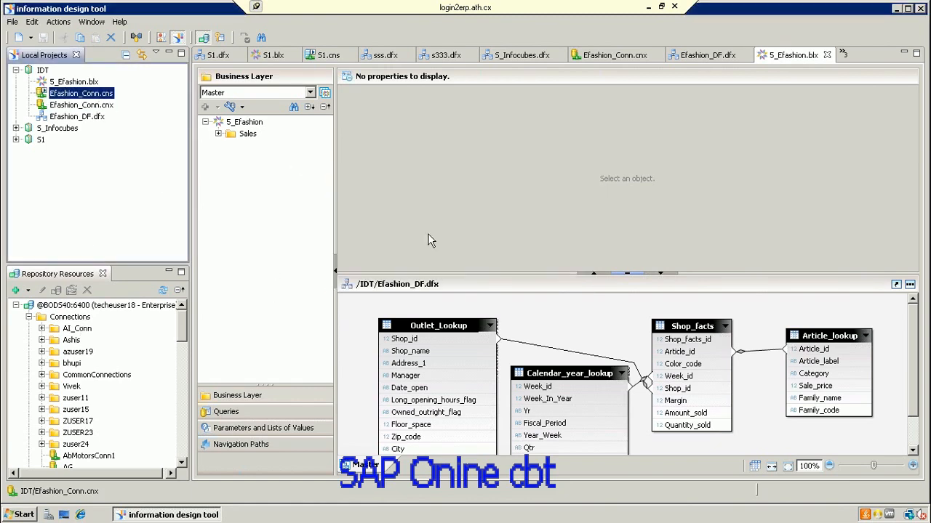
Step: Compare the original Efashion_Conn.cnx with the new Efashion_Conn.cns shortcut in the project
{"action": "left_click", "coordinate": [85, 105]}
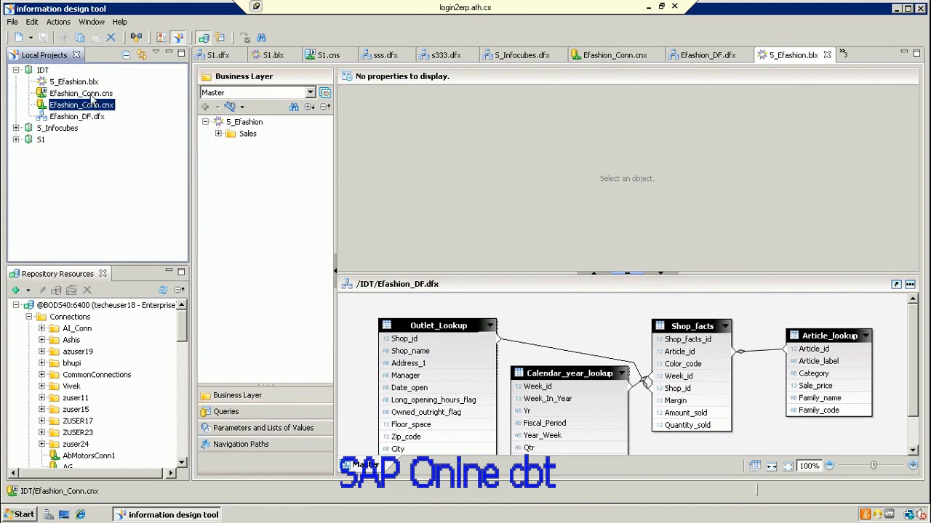
{"action": "left_click", "coordinate": [92, 95]}
{"action": "left_click", "coordinate": [98, 107]}
{"action": "left_click", "coordinate": [105, 95]}
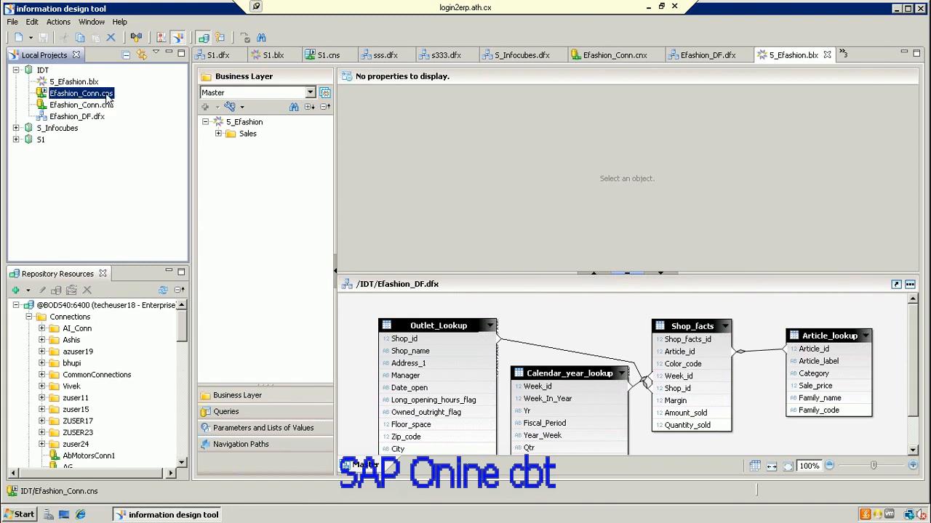
Step: Compare the original Efashion_Conn.cnx connection with the new Efashion_Conn.cns shortcut
{"action": "left_click", "coordinate": [107, 106]}
{"action": "left_click", "coordinate": [106, 96]}
{"action": "left_click", "coordinate": [108, 106]}
{"action": "left_click", "coordinate": [106, 95]}
{"action": "left_click", "coordinate": [107, 109]}
{"action": "left_click", "coordinate": [108, 95]}
Step: Open the Efashion_DF.dfx data foundation and show its connection's database tables
{"action": "left_click", "coordinate": [100, 120]}
{"action": "double_click", "coordinate": [100, 120]}
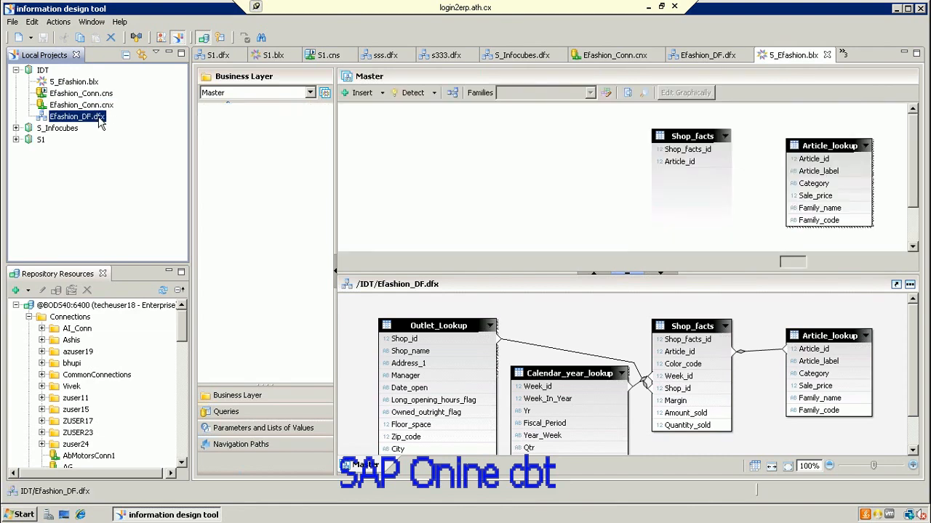
{"action": "left_click", "coordinate": [96, 119]}
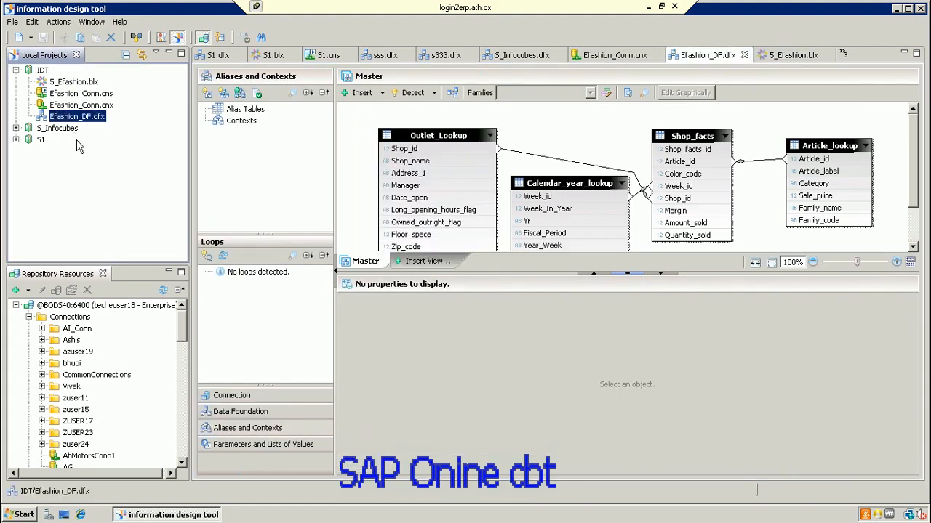
{"action": "left_click", "coordinate": [286, 395]}
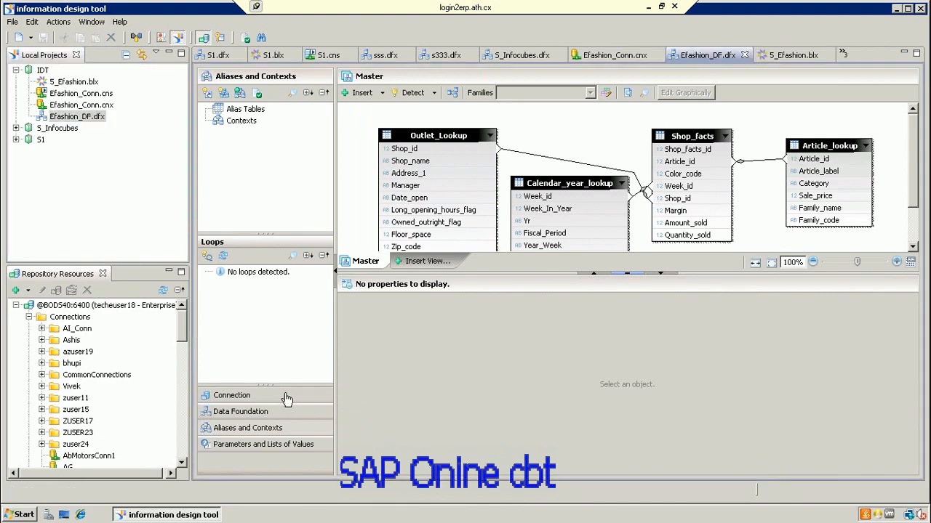
{"action": "left_click", "coordinate": [286, 395]}
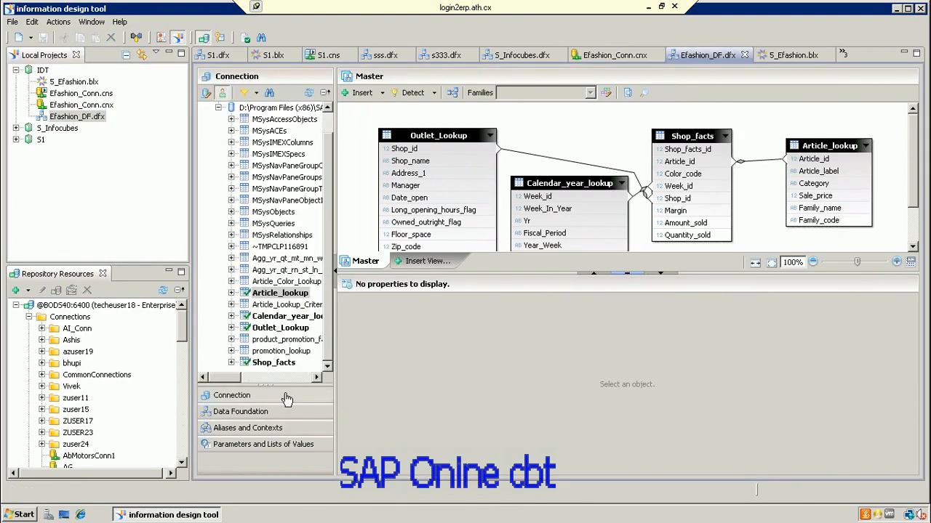
Step: Look at the connection choice without changing it, view tables and joins, then return to the table list
{"action": "left_click", "coordinate": [208, 95]}
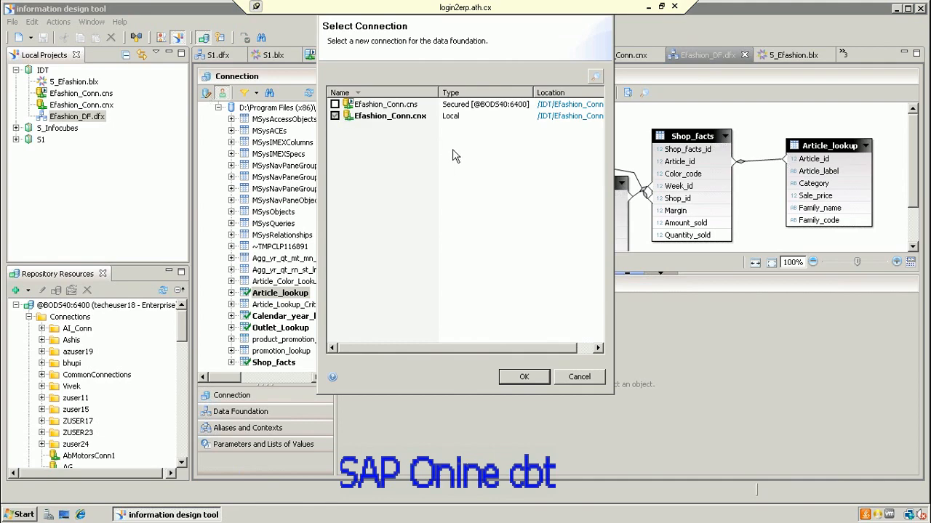
{"action": "left_click", "coordinate": [576, 378]}
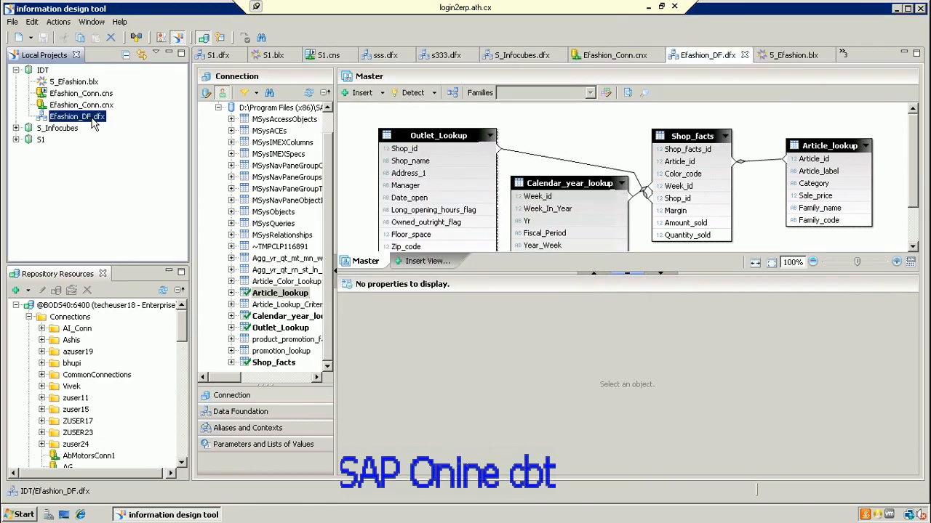
{"action": "left_click", "coordinate": [261, 396]}
{"action": "left_click", "coordinate": [254, 411]}
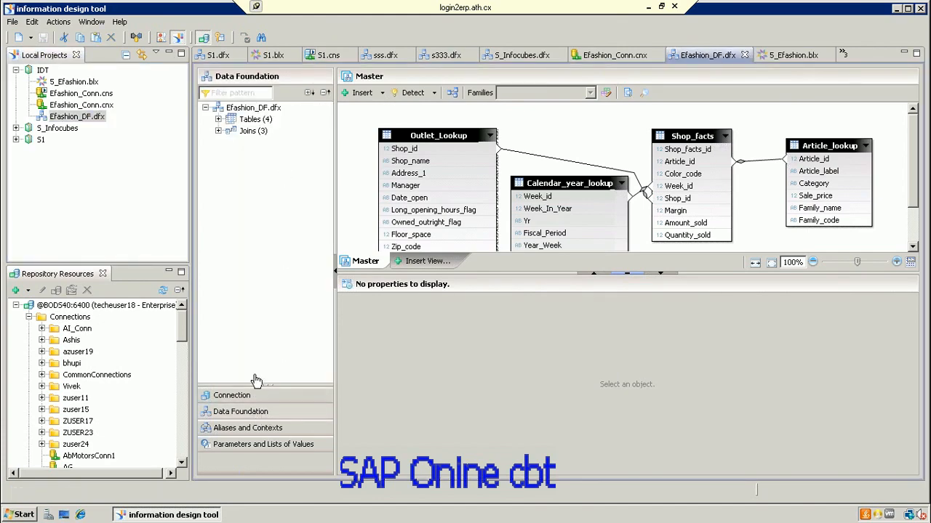
{"action": "left_click", "coordinate": [254, 401]}
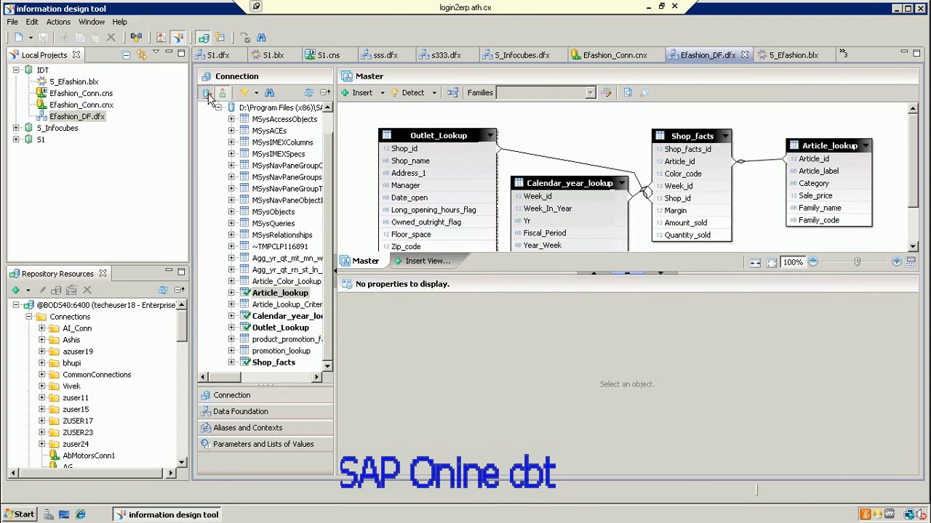
Step: Point Efashion_DF at the secured Efashion_Conn.cns connection on BOD540:6400 and save the data foundation
{"action": "left_click", "coordinate": [207, 94]}
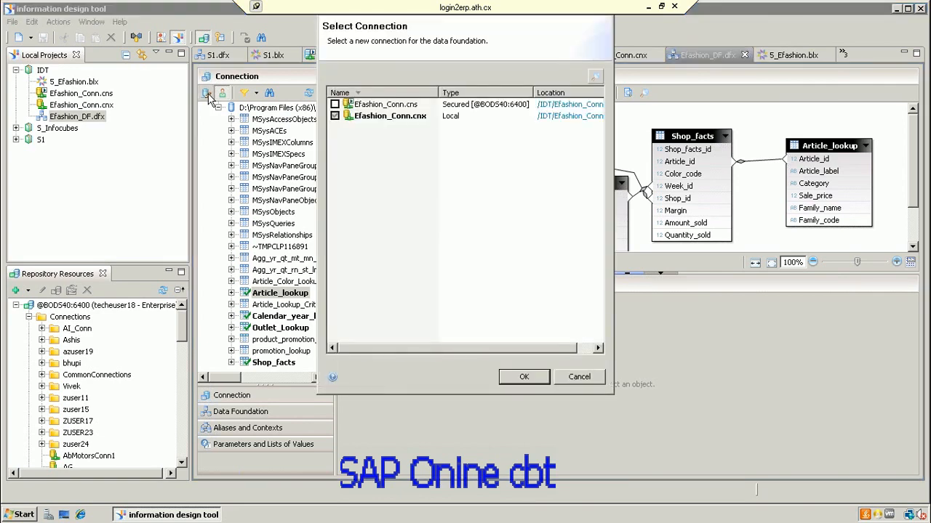
{"action": "left_click", "coordinate": [335, 117]}
{"action": "left_click", "coordinate": [335, 104]}
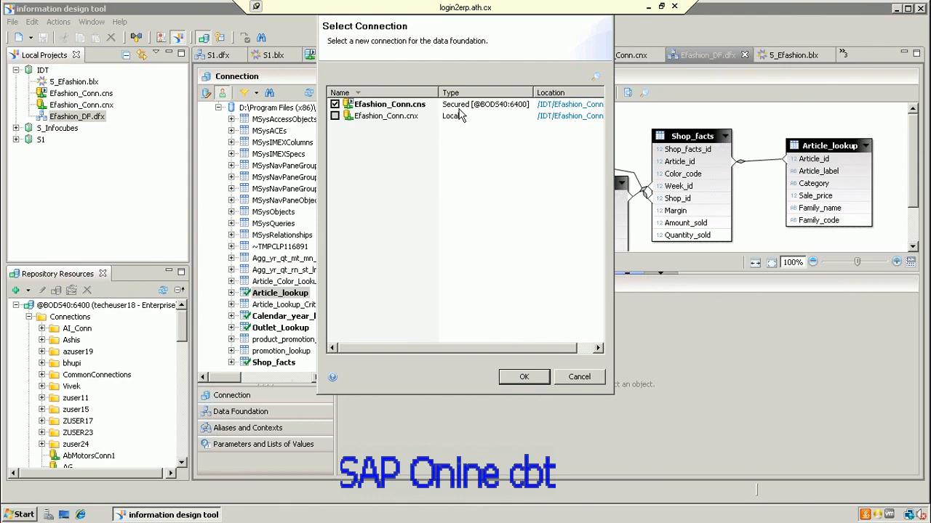
{"action": "left_click", "coordinate": [536, 387]}
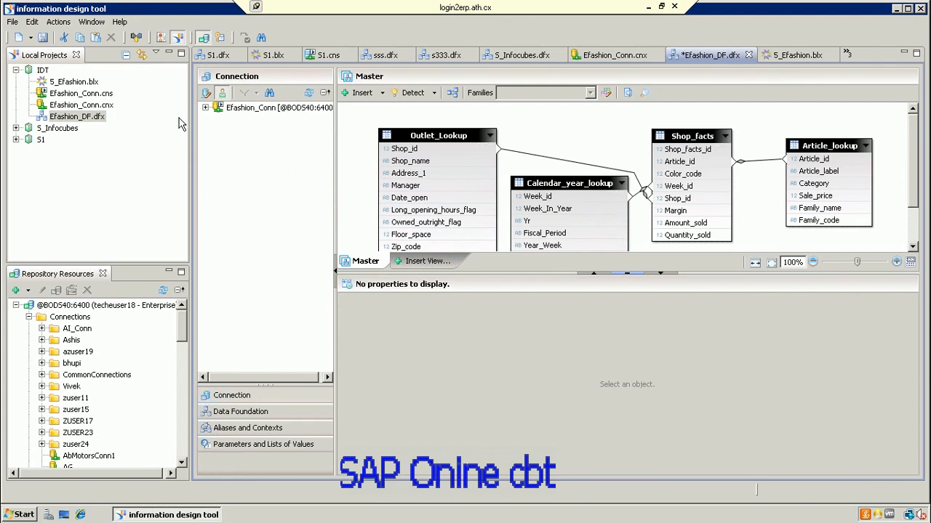
{"action": "left_click", "coordinate": [43, 38]}
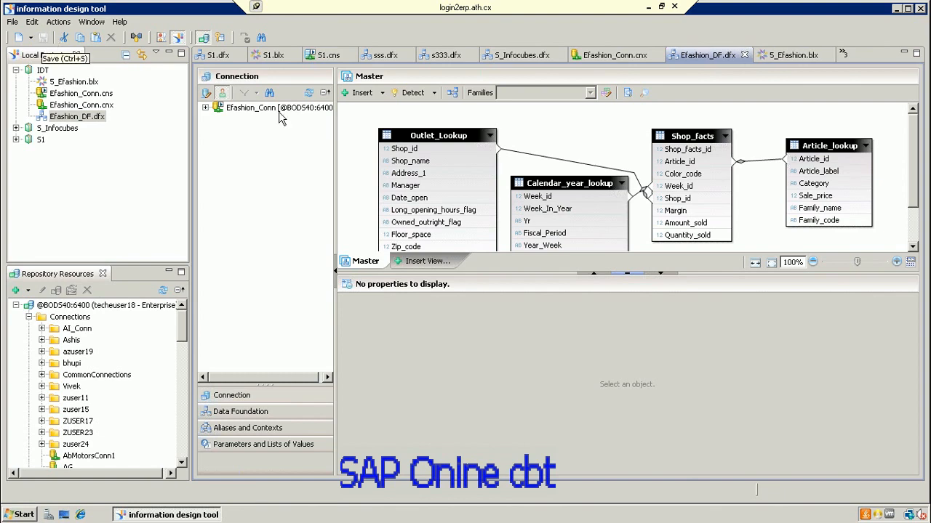
Step: Close the S_Efashion, Efashion_DF, Efashion_Conn.cnx, S_Sales_info.cns, S_infocubes.blx and S_Infocubes.dfx editors
{"action": "left_click", "coordinate": [775, 58]}
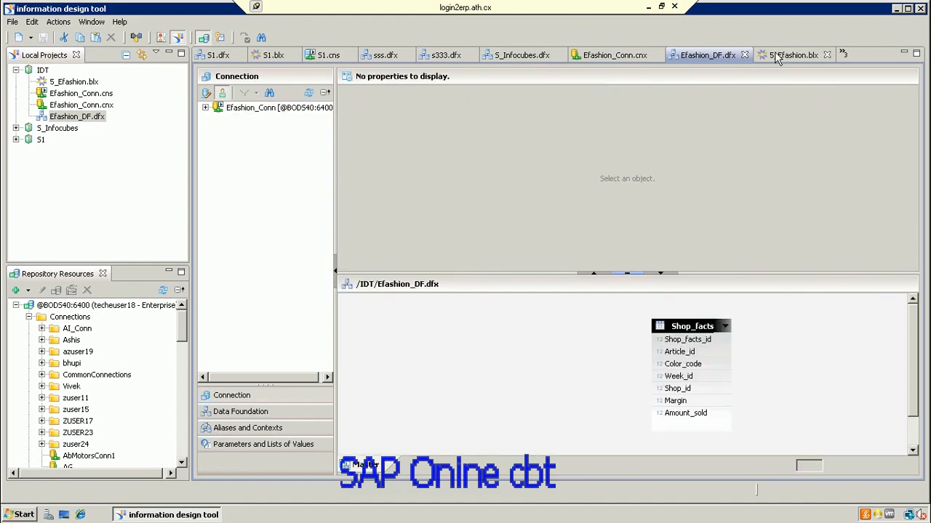
{"action": "left_click", "coordinate": [828, 56]}
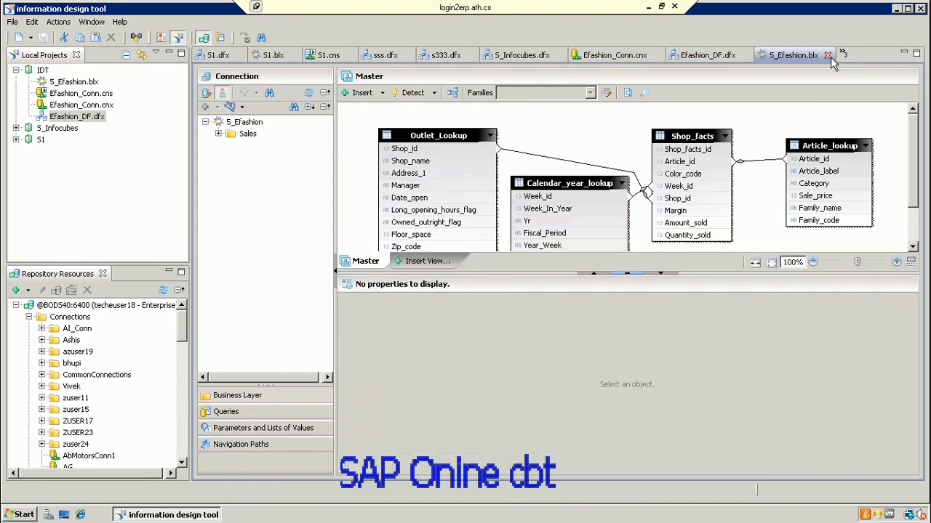
{"action": "left_click", "coordinate": [830, 56]}
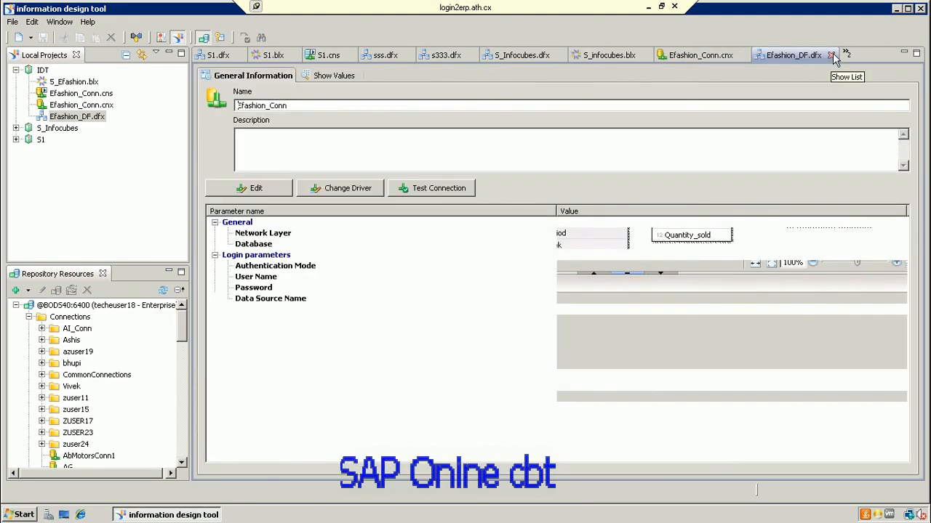
{"action": "left_click", "coordinate": [815, 56]}
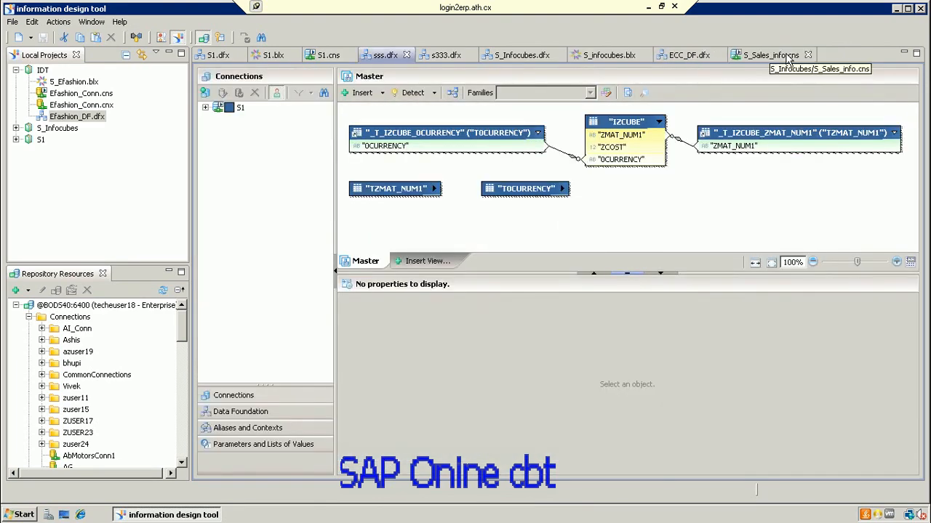
{"action": "left_click", "coordinate": [807, 55]}
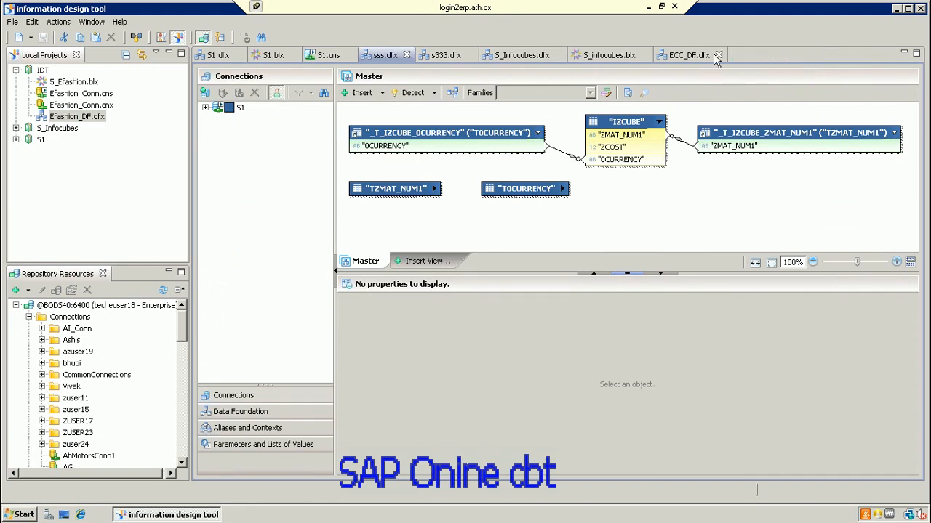
{"action": "left_click", "coordinate": [646, 54]}
{"action": "left_click", "coordinate": [553, 55]}
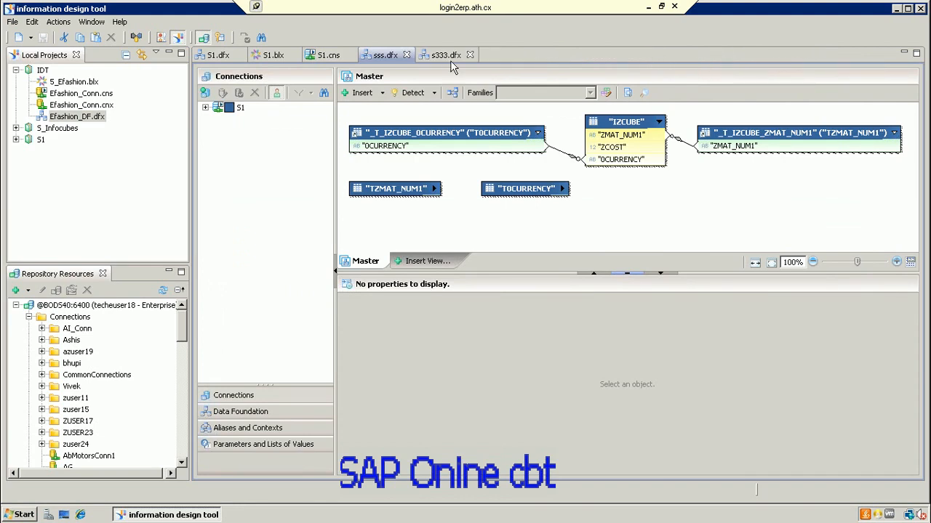
Step: Close the s333.dfx, sss.dfx, S1.cns, S1.blx and S1.dfx editors, then reopen Efashion_DF.dfx
{"action": "left_click", "coordinate": [472, 55]}
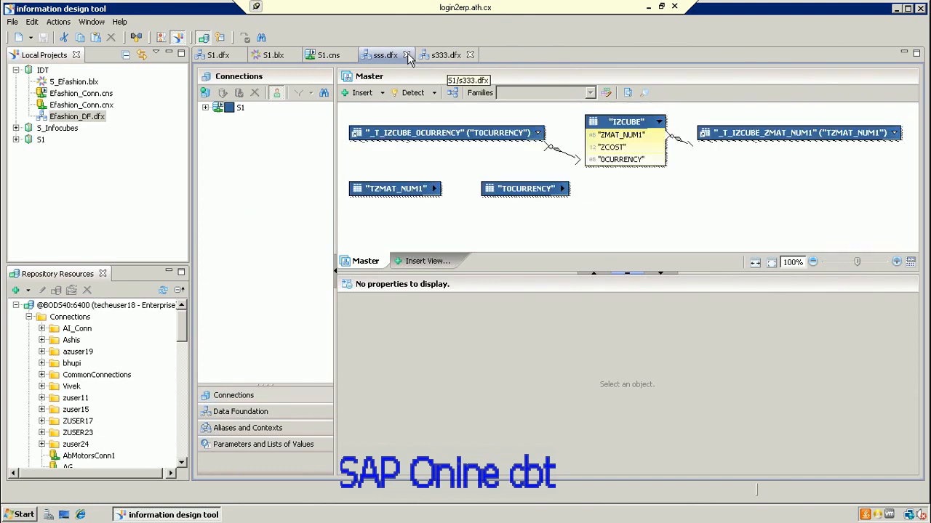
{"action": "left_click", "coordinate": [472, 55]}
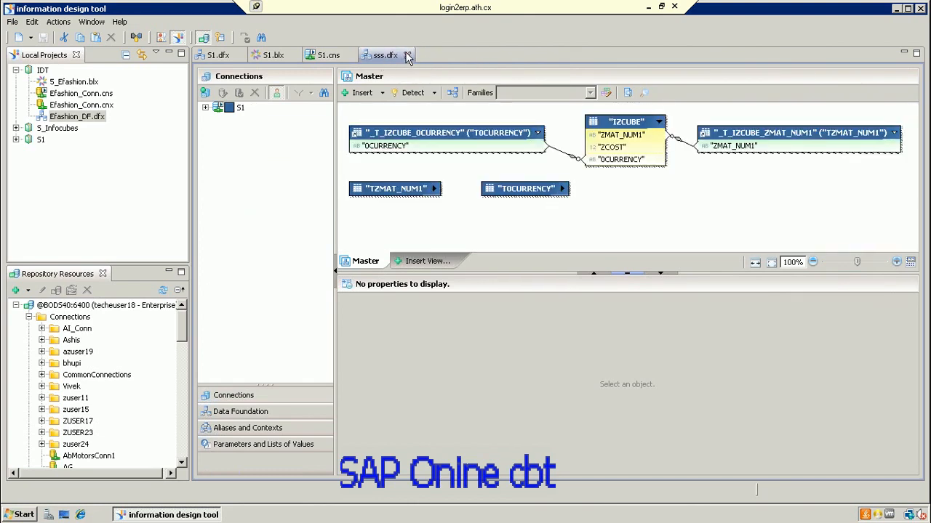
{"action": "left_click", "coordinate": [407, 56]}
{"action": "left_click", "coordinate": [349, 55]}
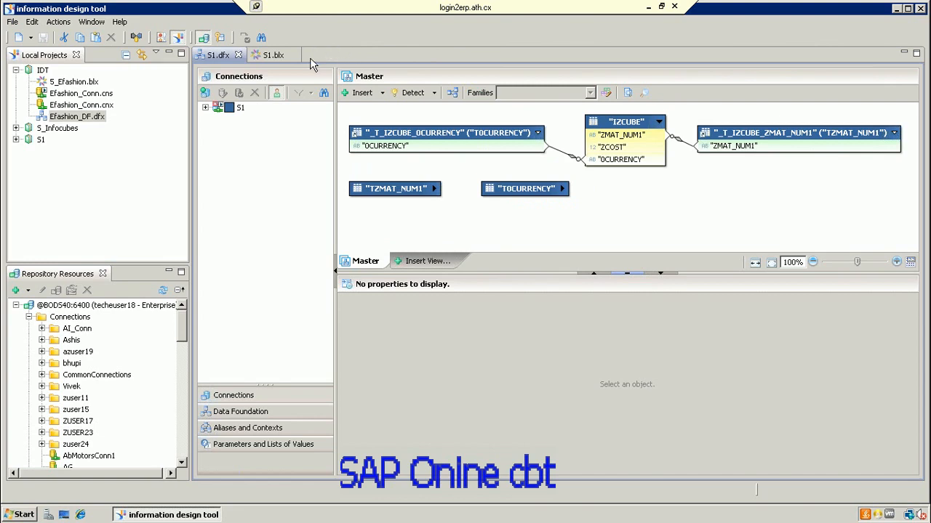
{"action": "left_click", "coordinate": [292, 55]}
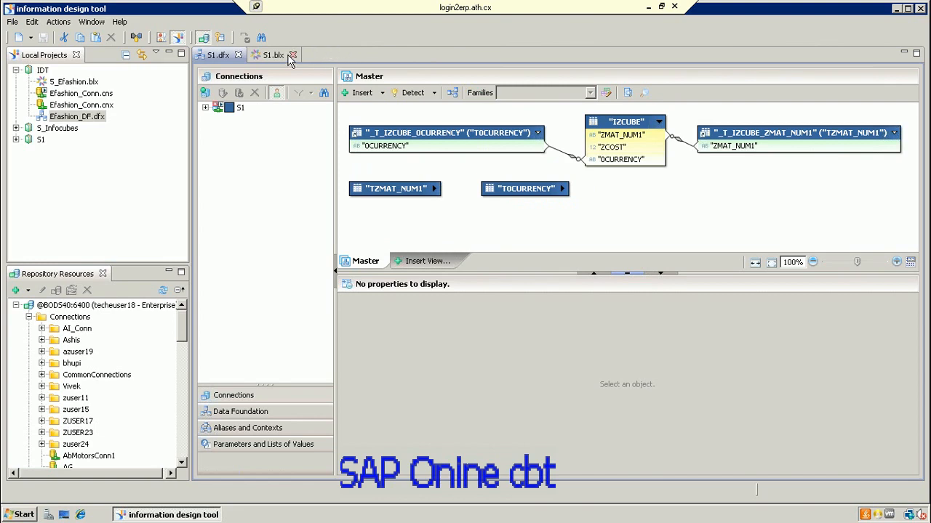
{"action": "left_click", "coordinate": [241, 56]}
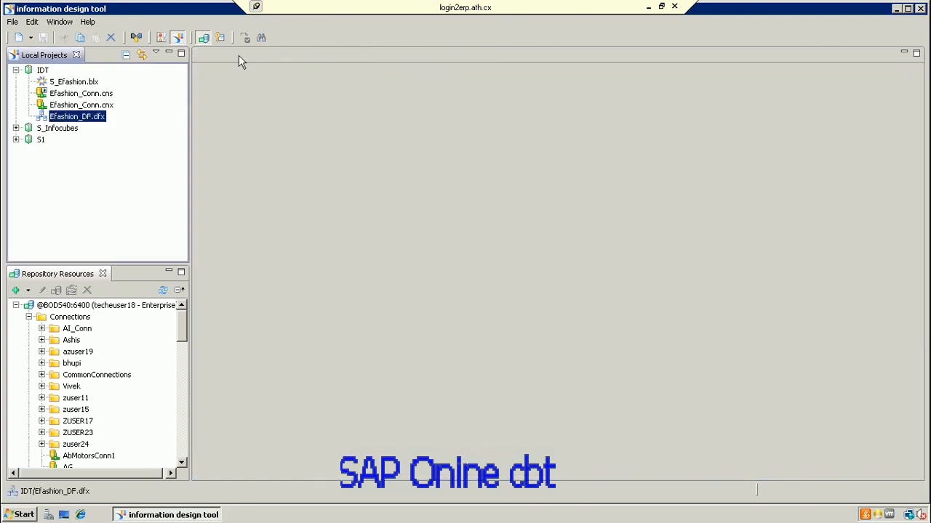
{"action": "double_click", "coordinate": [94, 117]}
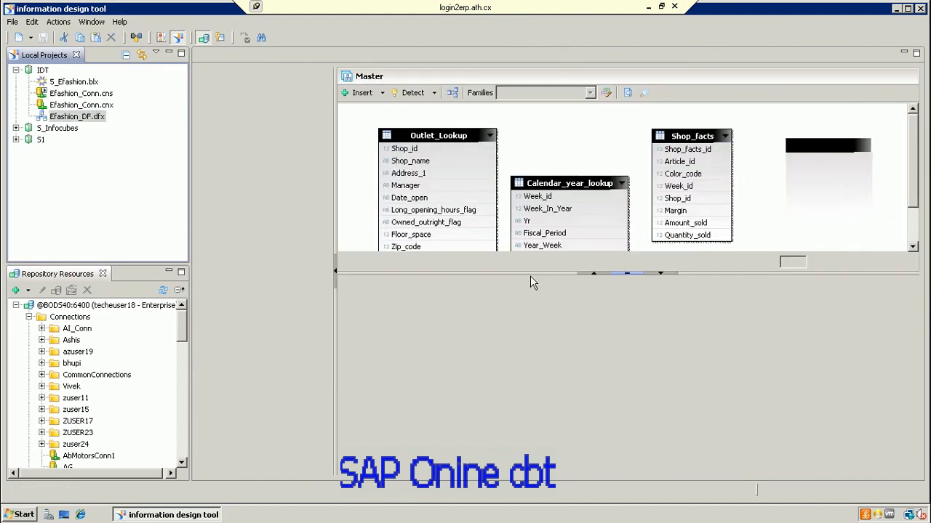
Step: Publish the S_Efashion.blx business layer to a repository from its context menu
{"action": "left_click", "coordinate": [82, 83]}
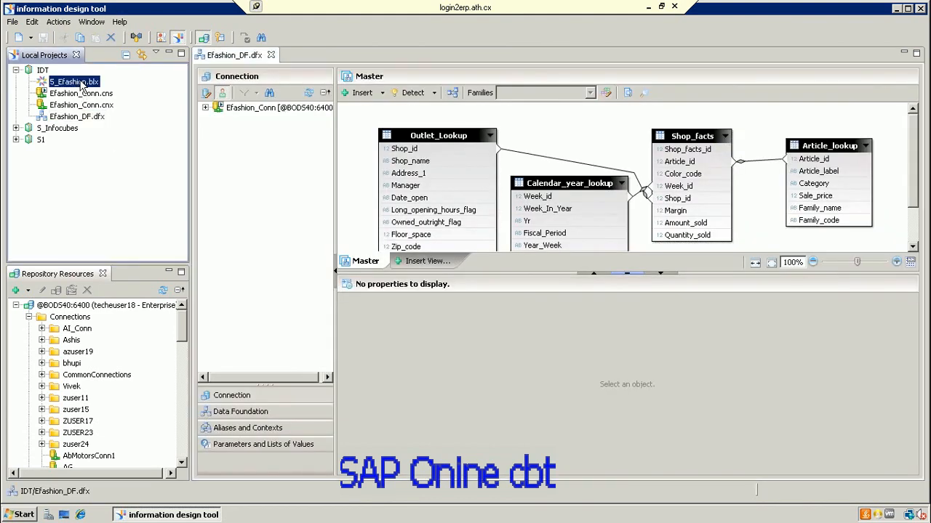
{"action": "right_click", "coordinate": [82, 84]}
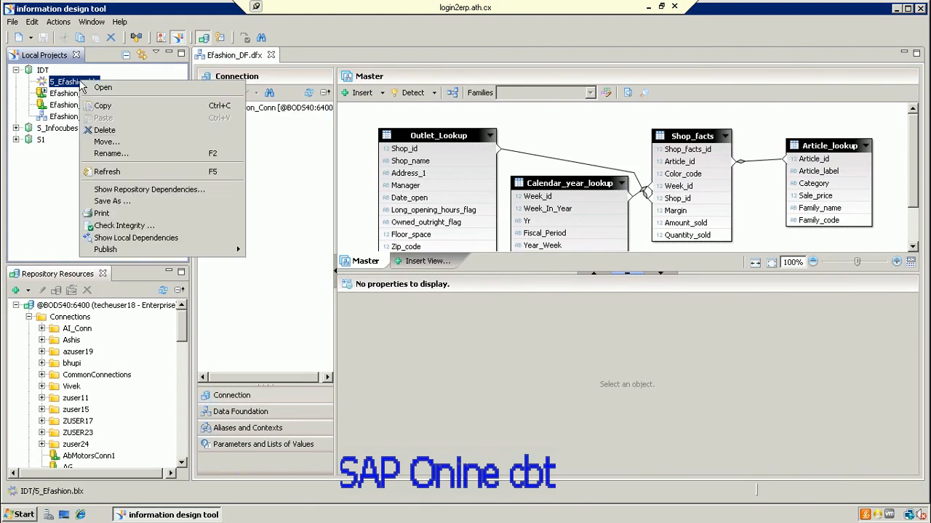
{"action": "mouse_move", "coordinate": [154, 251]}
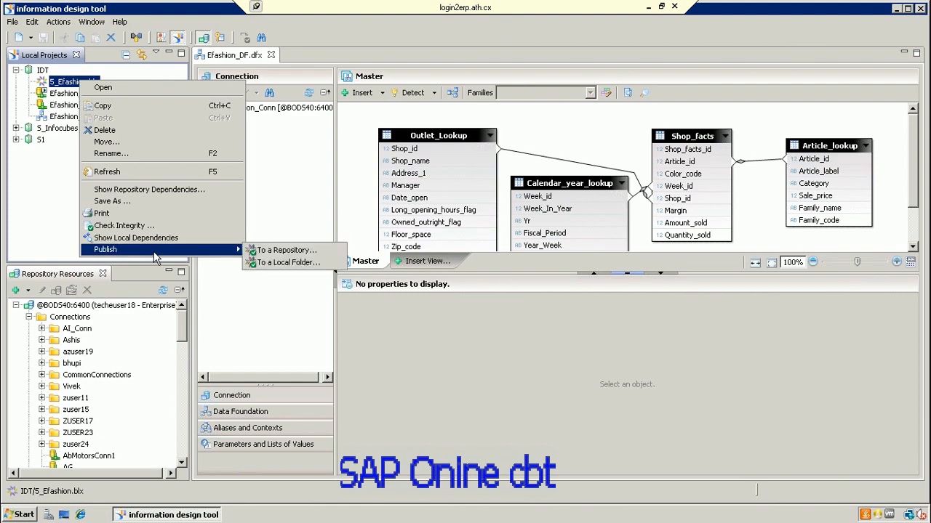
{"action": "left_click", "coordinate": [269, 251]}
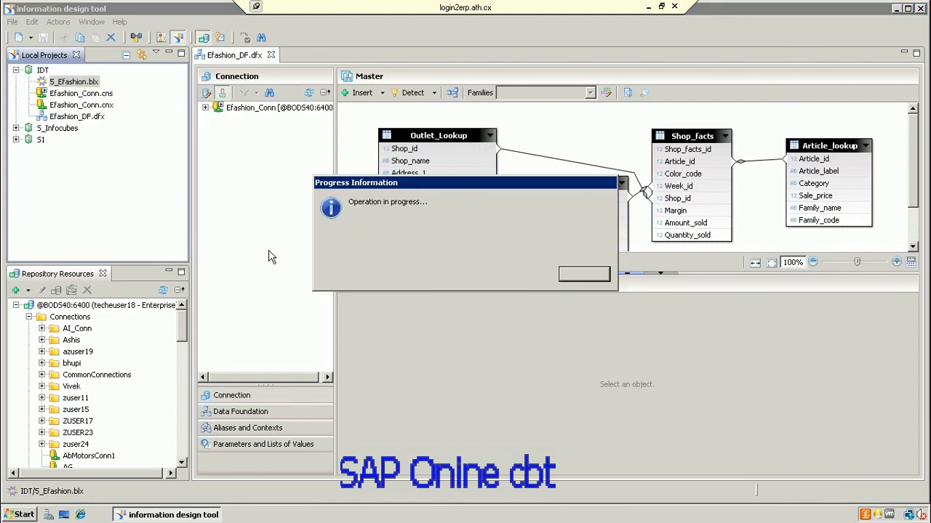
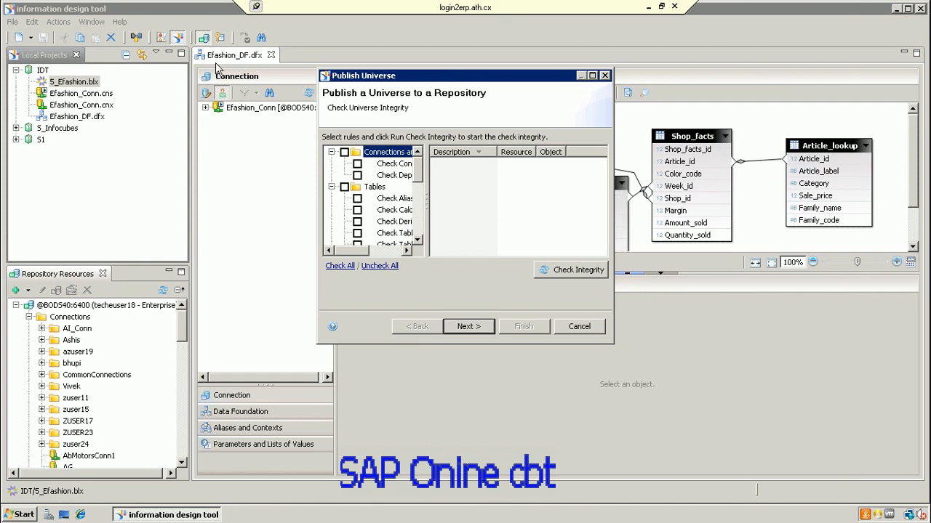
Step: Run the universe integrity check on the Tables and Joins rule groups
{"action": "left_click", "coordinate": [344, 187]}
{"action": "left_click", "coordinate": [547, 270]}
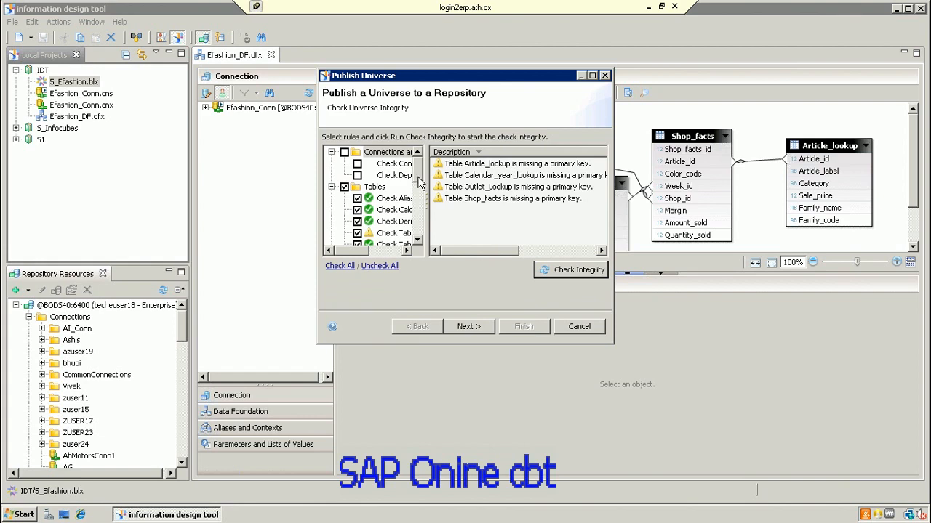
{"action": "scroll", "coordinate": [358, 201], "scroll_direction": "down", "scroll_amount": 4}
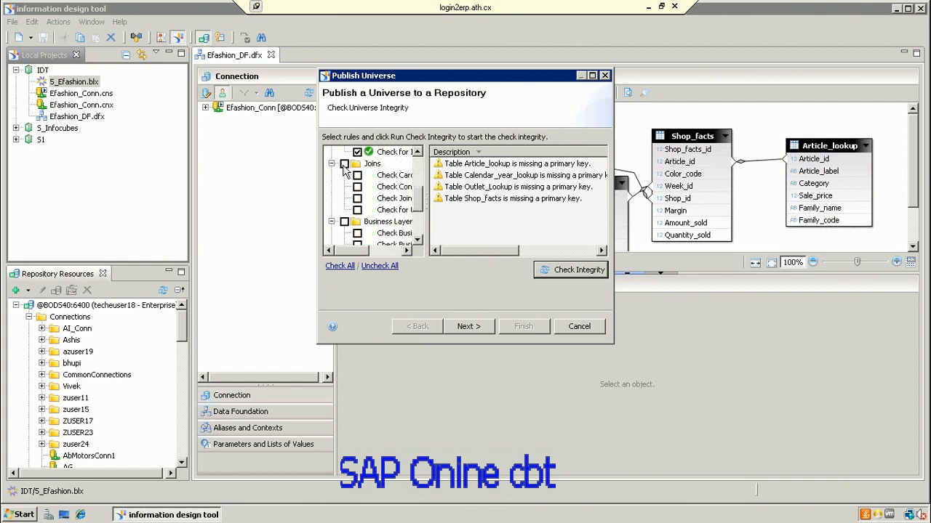
{"action": "left_click", "coordinate": [344, 164]}
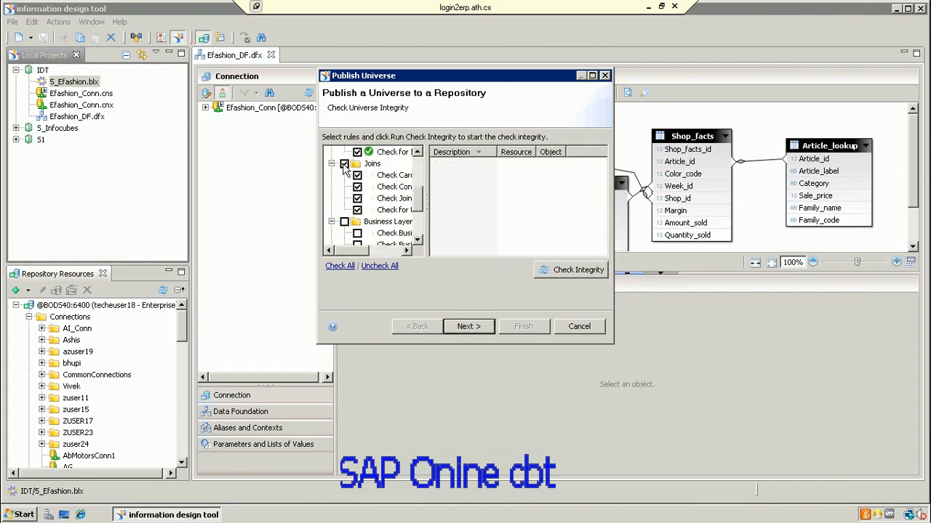
{"action": "left_click", "coordinate": [585, 271]}
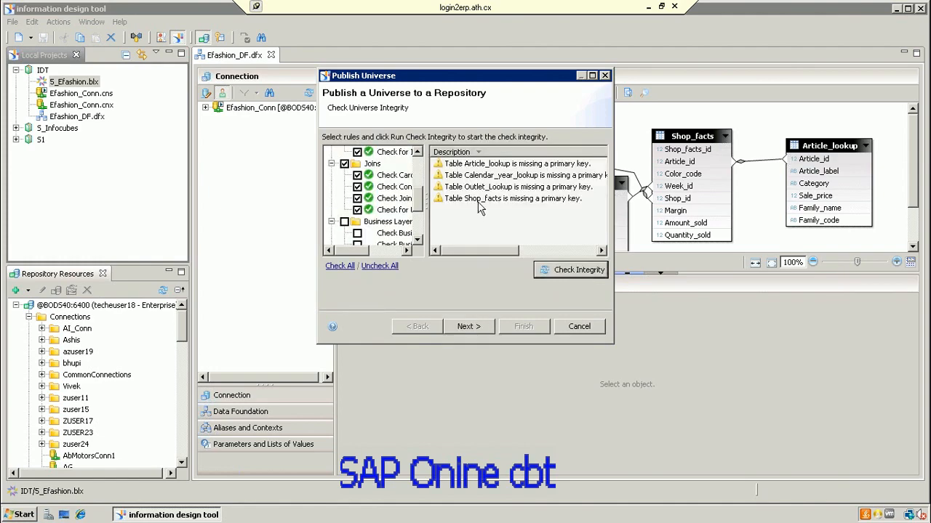
Step: Add the Business Layer and Parameters rules, rerun the check, and continue to folder selection
{"action": "left_click_drag", "start_coordinate": [421, 205], "coordinate": [420, 226]}
{"action": "left_click", "coordinate": [343, 153]}
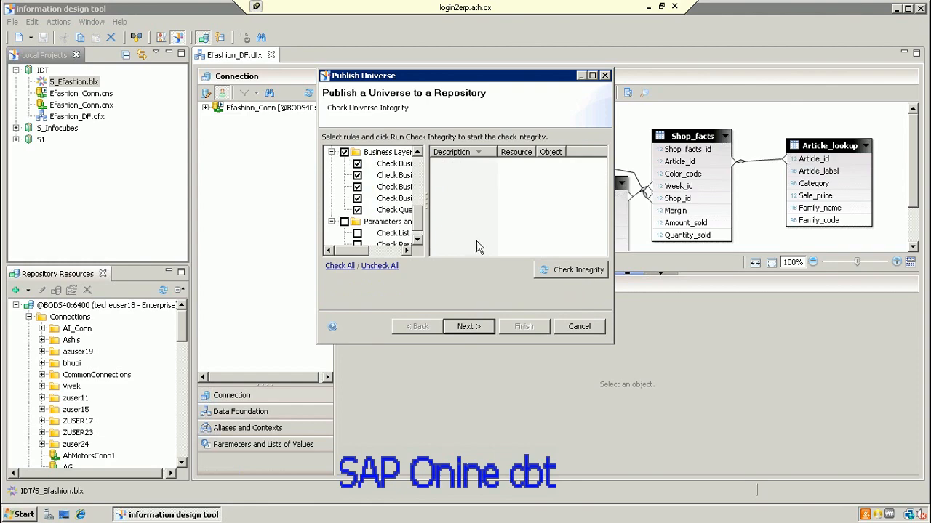
{"action": "left_click", "coordinate": [569, 275]}
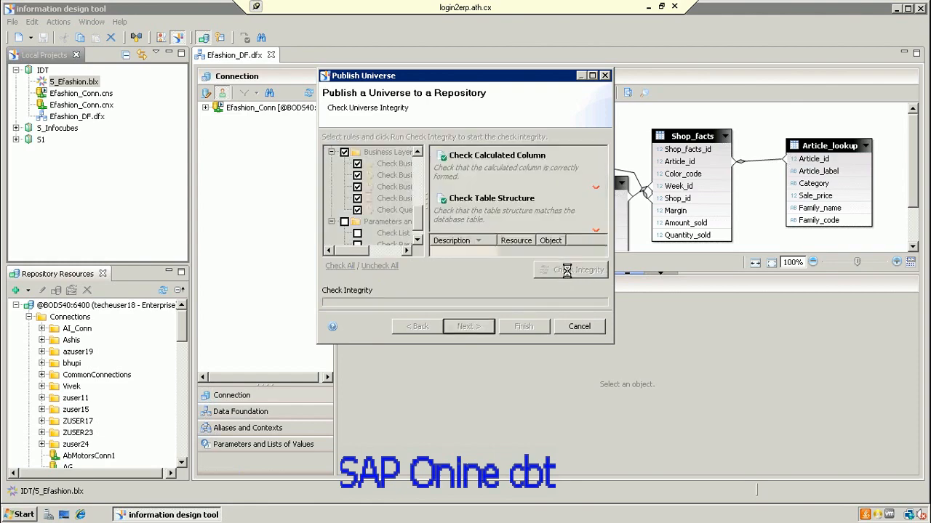
{"action": "left_click", "coordinate": [418, 240]}
{"action": "left_click", "coordinate": [343, 210]}
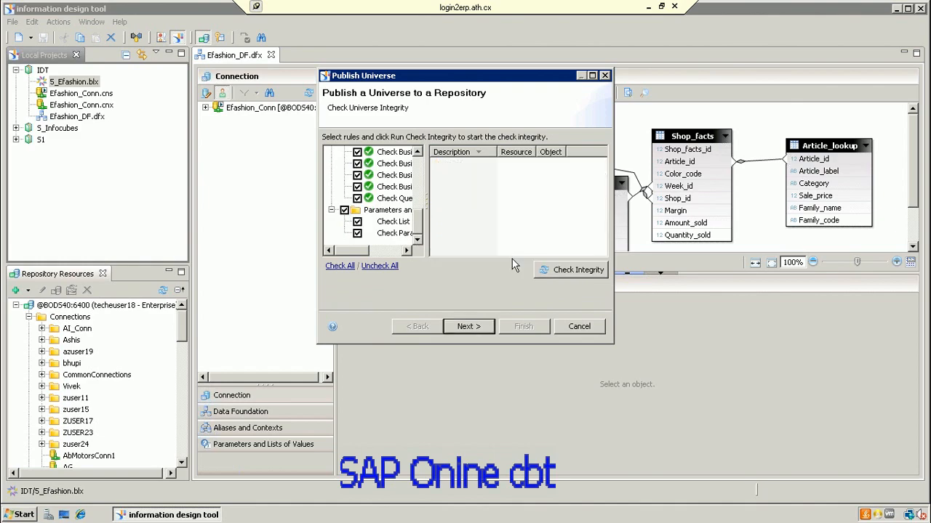
{"action": "left_click", "coordinate": [546, 269]}
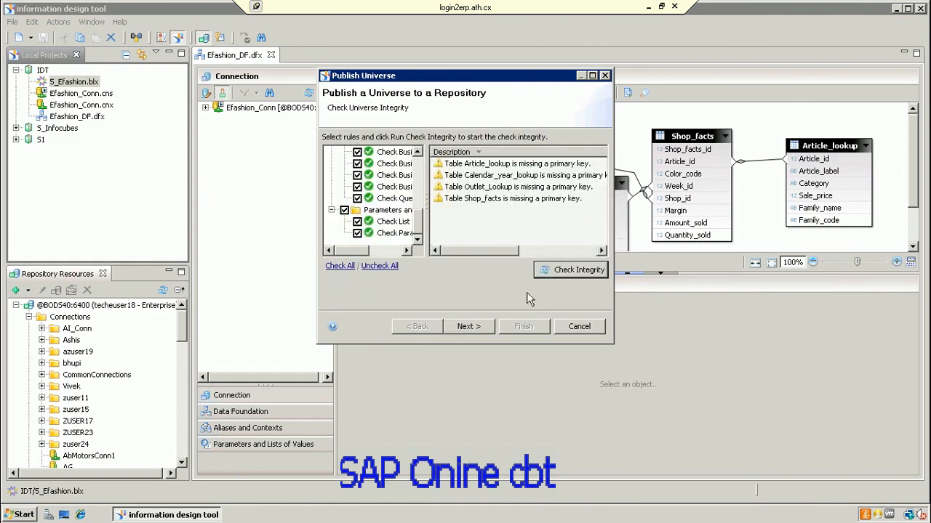
{"action": "left_click", "coordinate": [485, 325]}
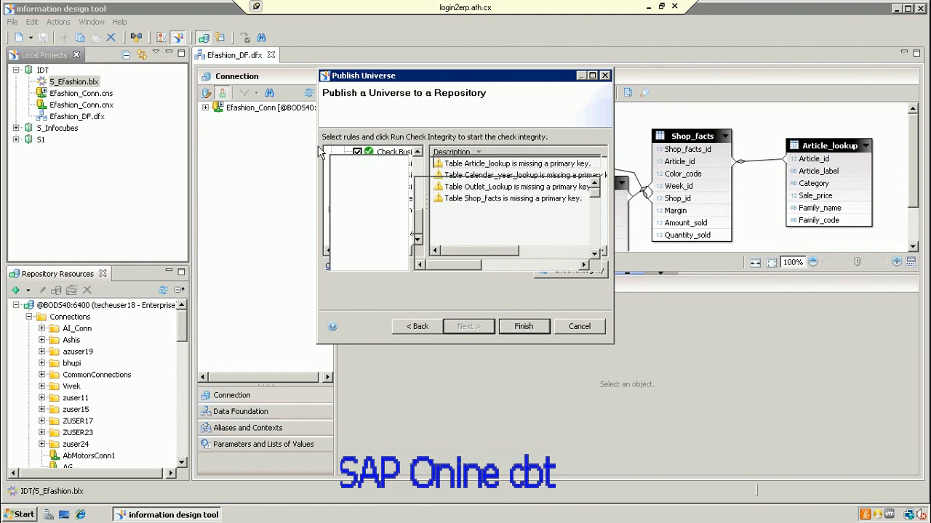
Step: Attempt to finish publishing, re-sorting the repository folder list by name
{"action": "left_click", "coordinate": [533, 329]}
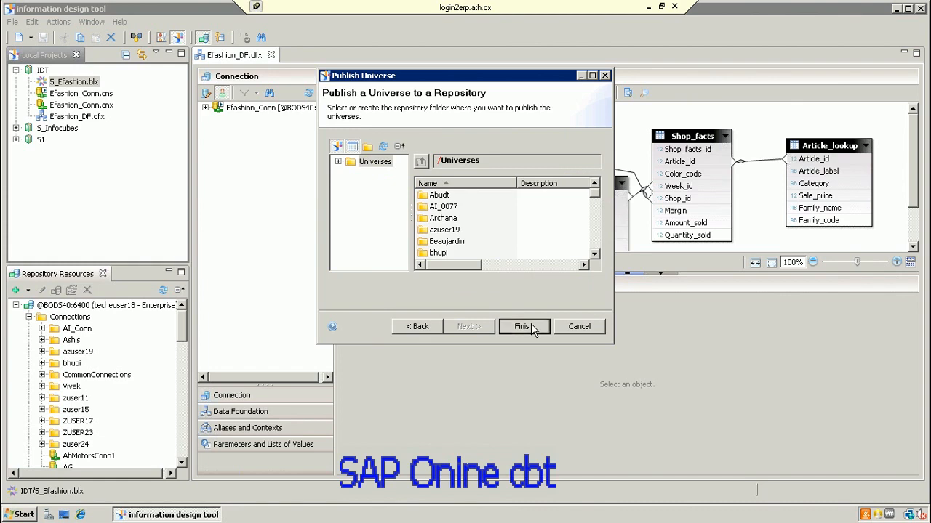
{"action": "left_click", "coordinate": [532, 325]}
{"action": "left_click", "coordinate": [469, 183]}
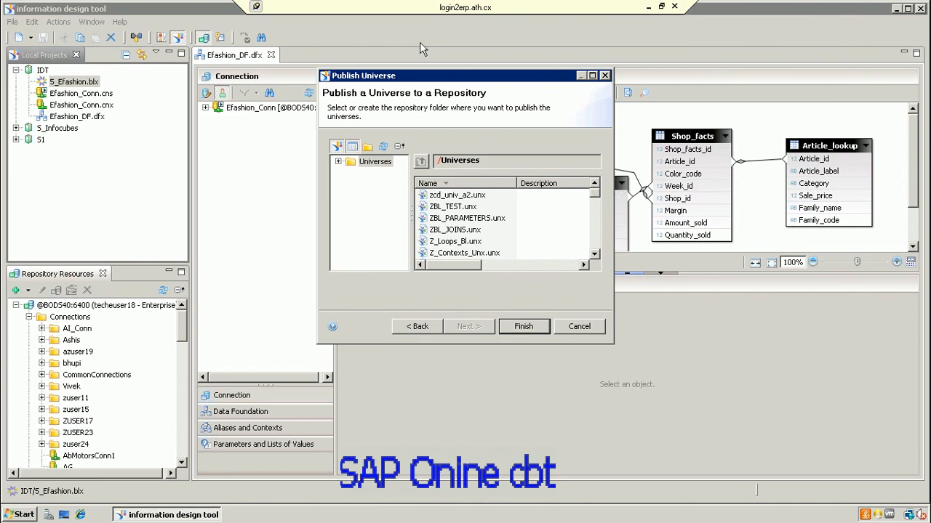
{"action": "left_click", "coordinate": [529, 327]}
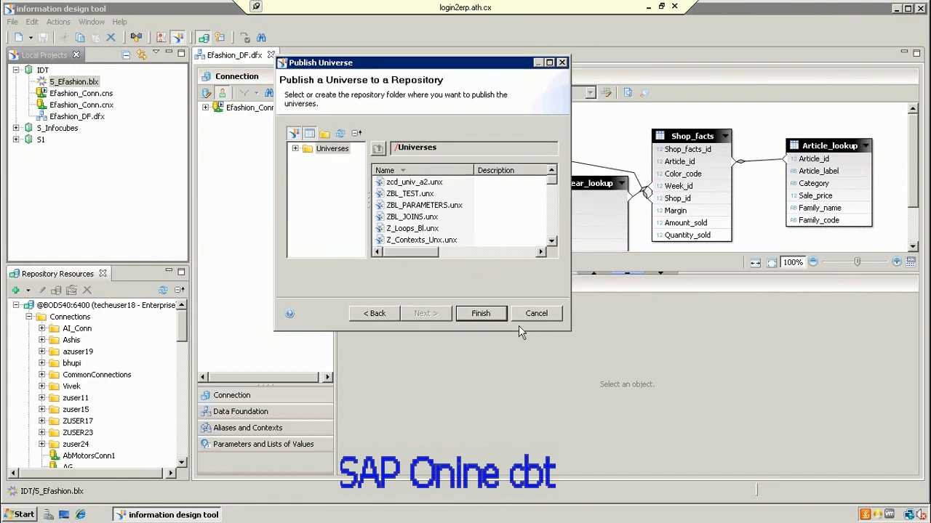
{"action": "left_click", "coordinate": [487, 321]}
Step: Pick /Universes/AI_0077 as the destination, finish publishing, and show the desktop
{"action": "left_click", "coordinate": [296, 148]}
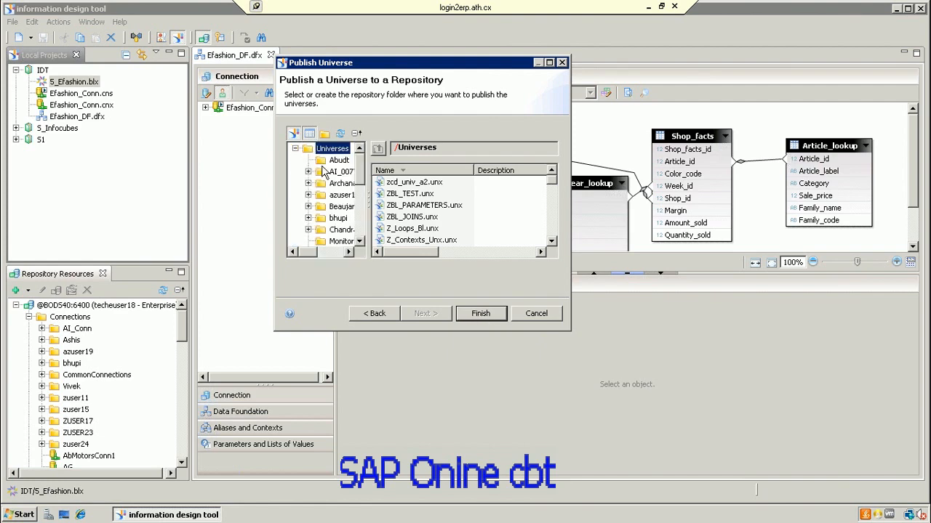
{"action": "left_click", "coordinate": [341, 172]}
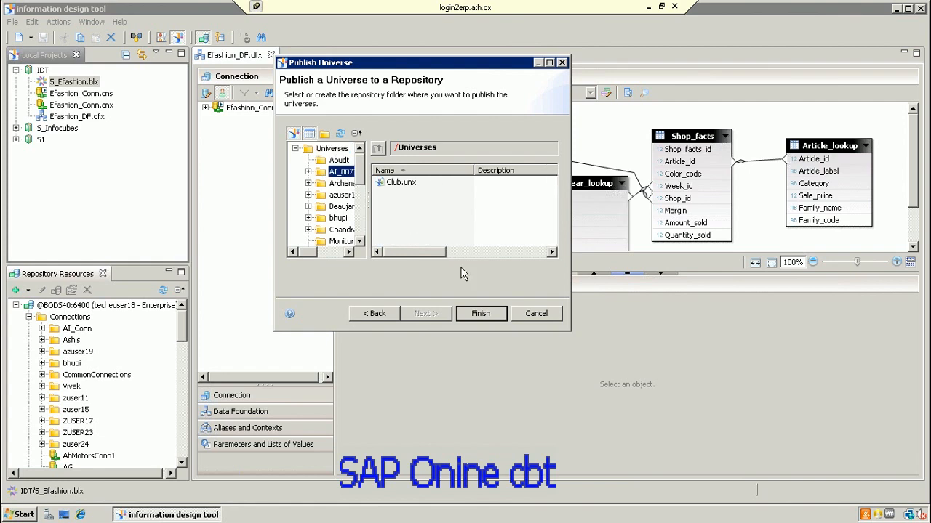
{"action": "left_click", "coordinate": [480, 317]}
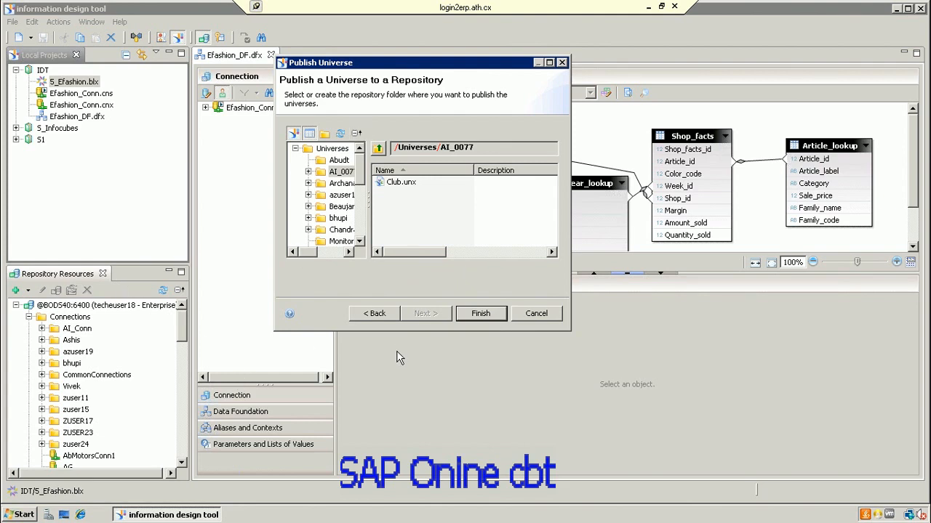
{"action": "left_click", "coordinate": [64, 514]}
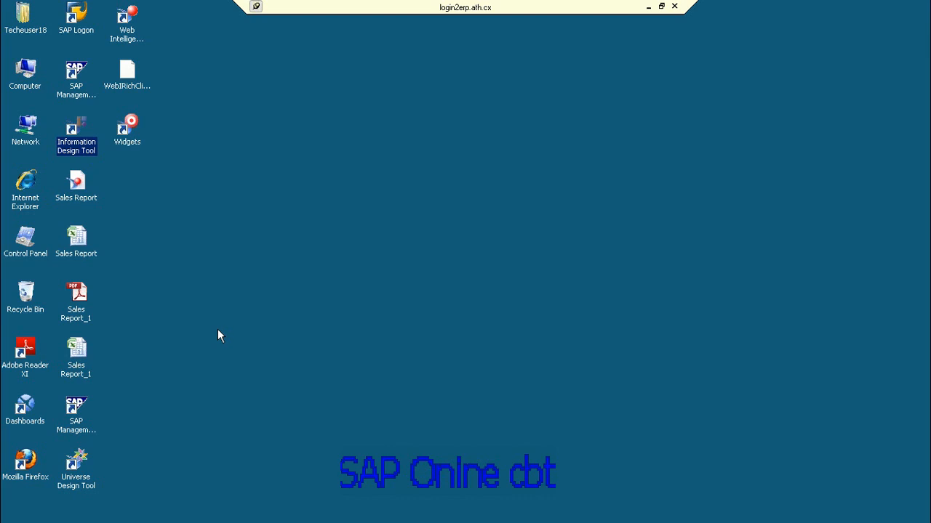
Step: Launch Web Intelligence Rich Client, briefly checking Information Design Tool before returning
{"action": "left_click", "coordinate": [141, 42]}
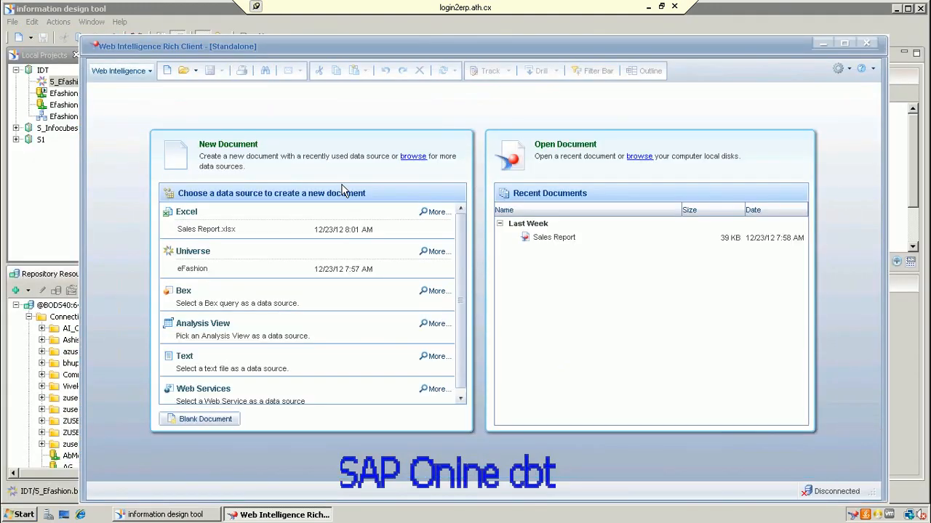
{"action": "left_click", "coordinate": [193, 515]}
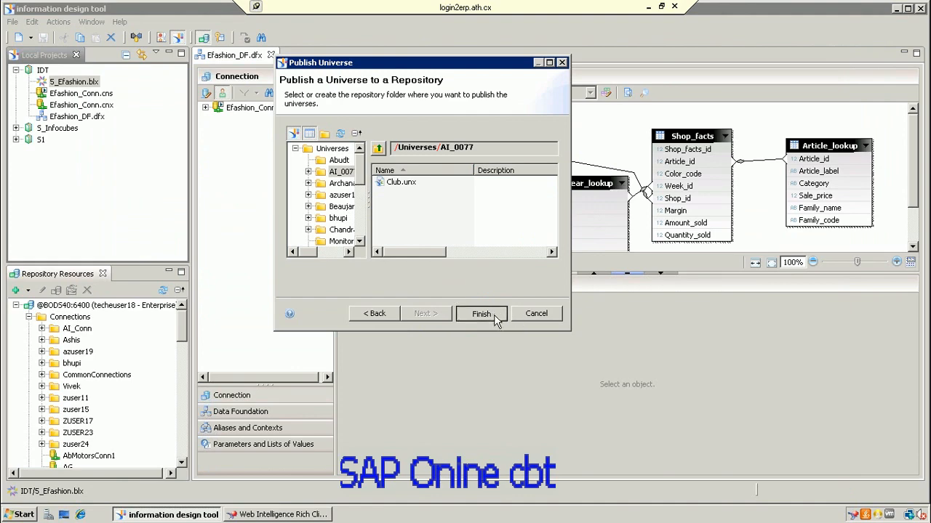
{"action": "left_click", "coordinate": [325, 516]}
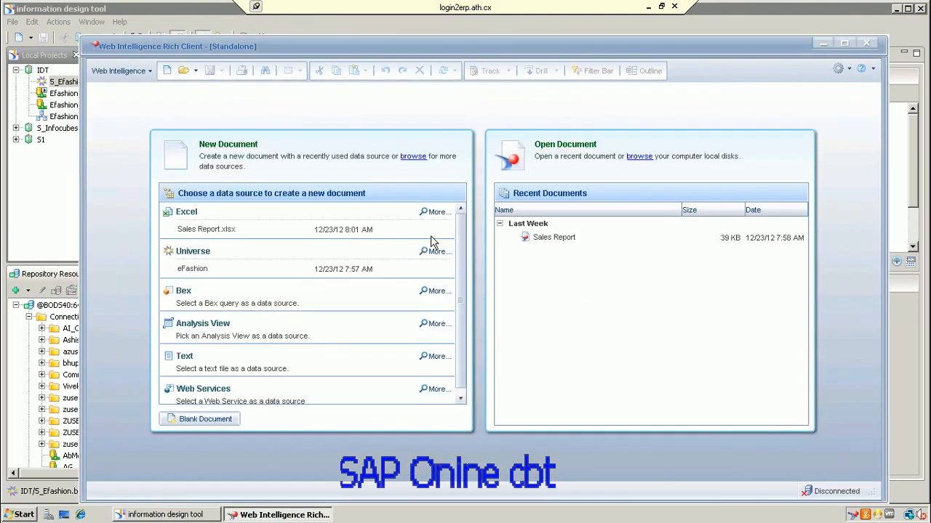
Step: Log on with the account password to start a universe-based document and filter universes by '5'
{"action": "left_click", "coordinate": [437, 252]}
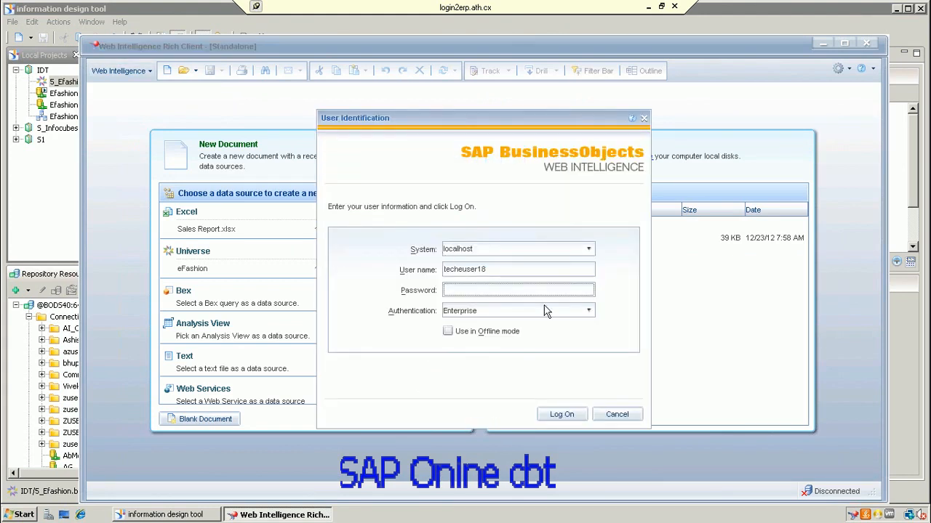
{"action": "left_click", "coordinate": [511, 290]}
{"action": "type", "text": "••••••••••"}
{"action": "left_click", "coordinate": [564, 414]}
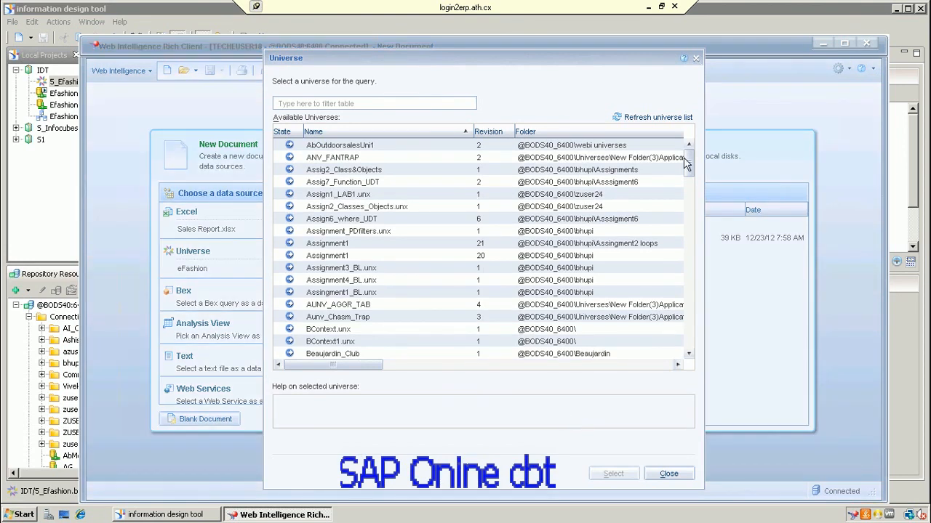
{"action": "left_click", "coordinate": [428, 103]}
{"action": "type", "text": "5"}
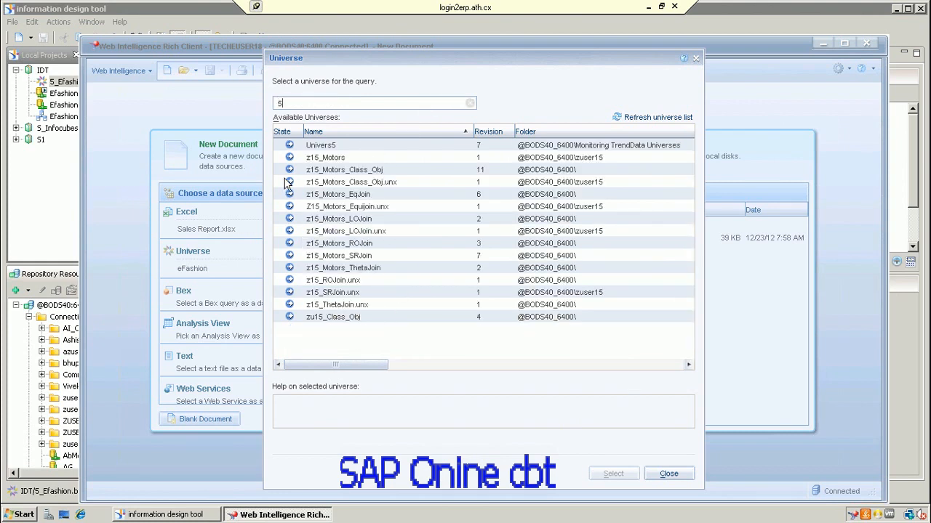
{"action": "left_click", "coordinate": [201, 514]}
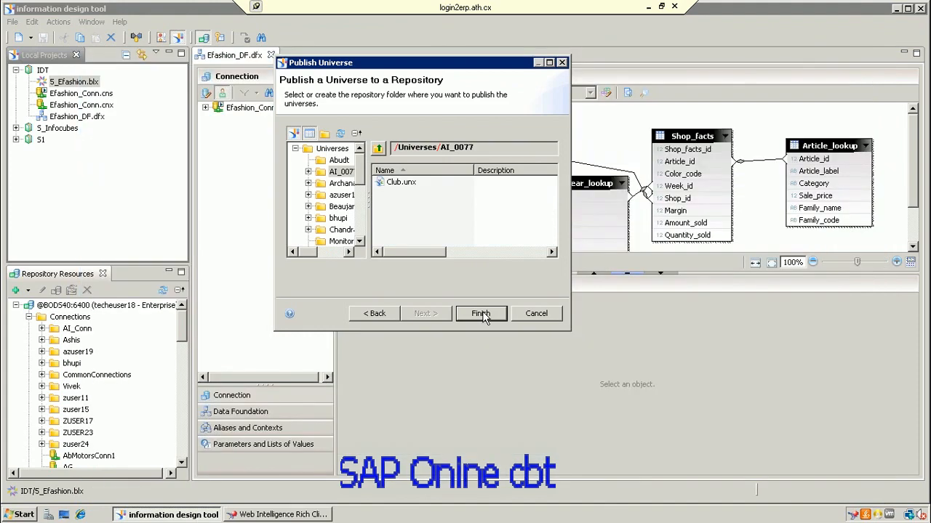
Step: Toggle the repository folder tree, try creating a folder in AI_0077, then cancel the wizard
{"action": "left_click", "coordinate": [294, 135]}
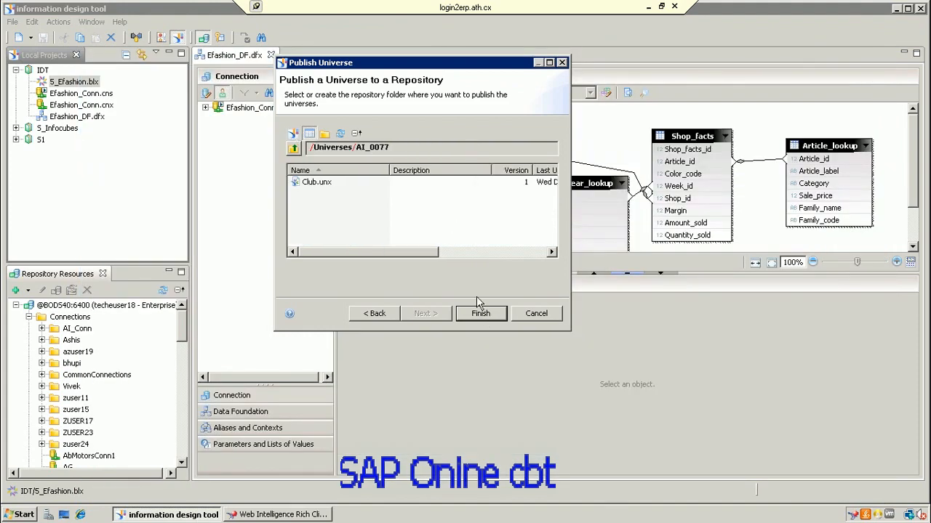
{"action": "left_click", "coordinate": [329, 137]}
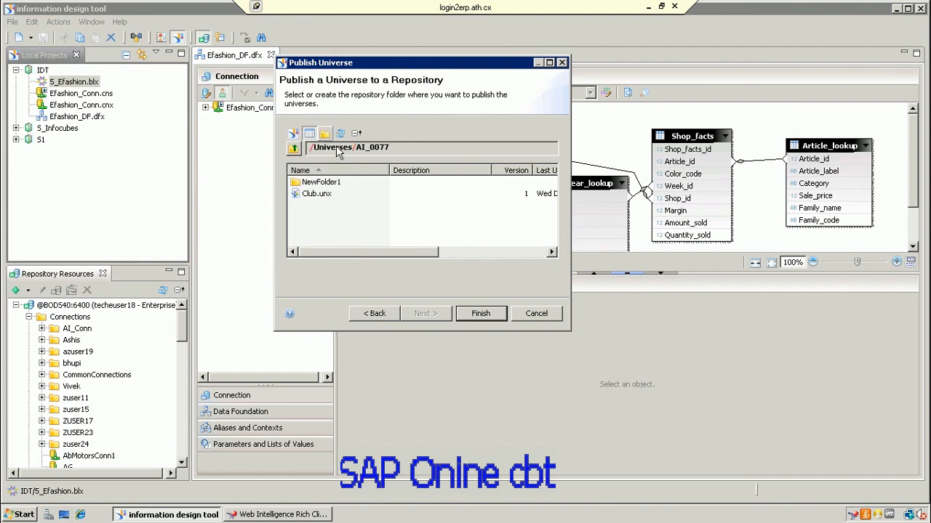
{"action": "left_click", "coordinate": [293, 134]}
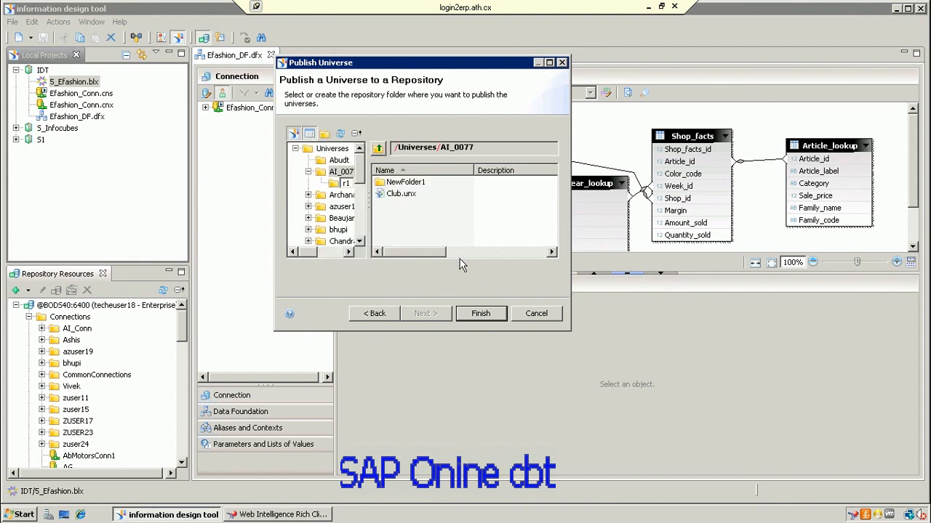
{"action": "left_click", "coordinate": [538, 321]}
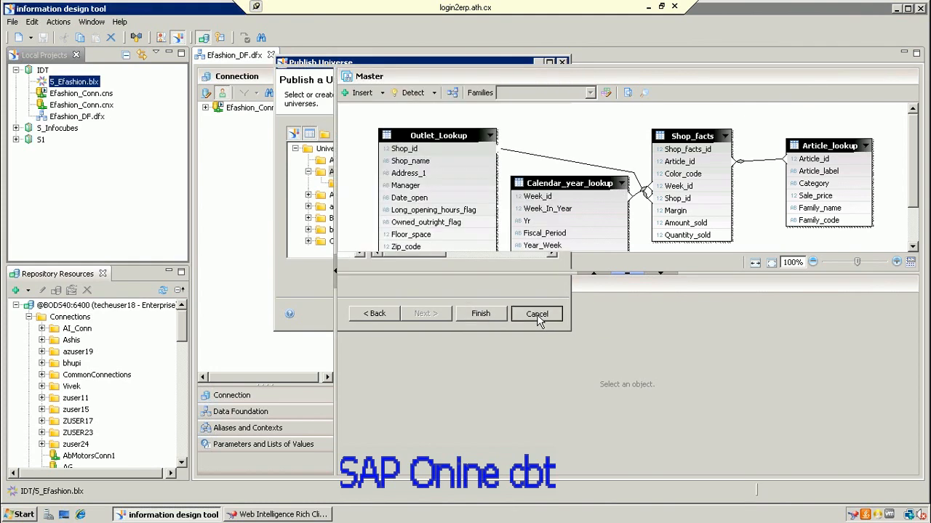
Step: Restart publishing the S_Efashion.blx business layer to the repository, skipping past the integrity check
{"action": "right_click", "coordinate": [74, 83]}
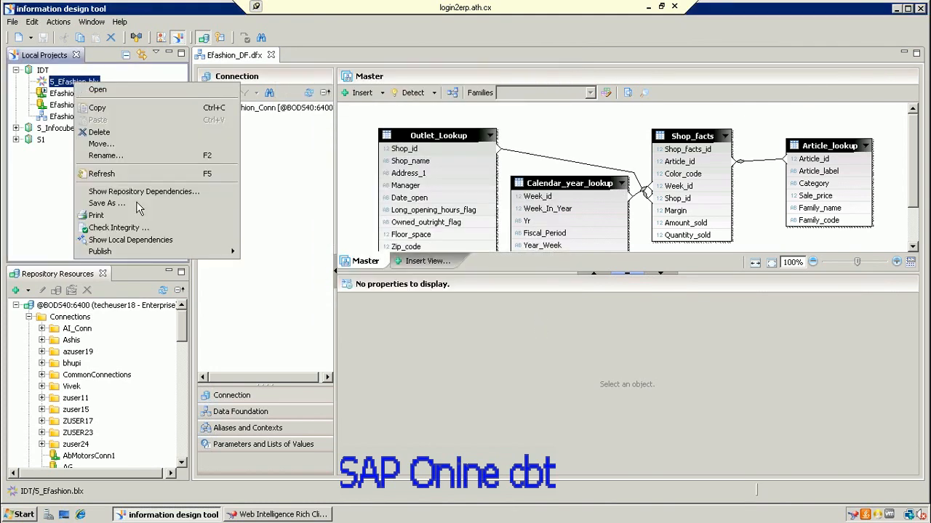
{"action": "mouse_move", "coordinate": [131, 254]}
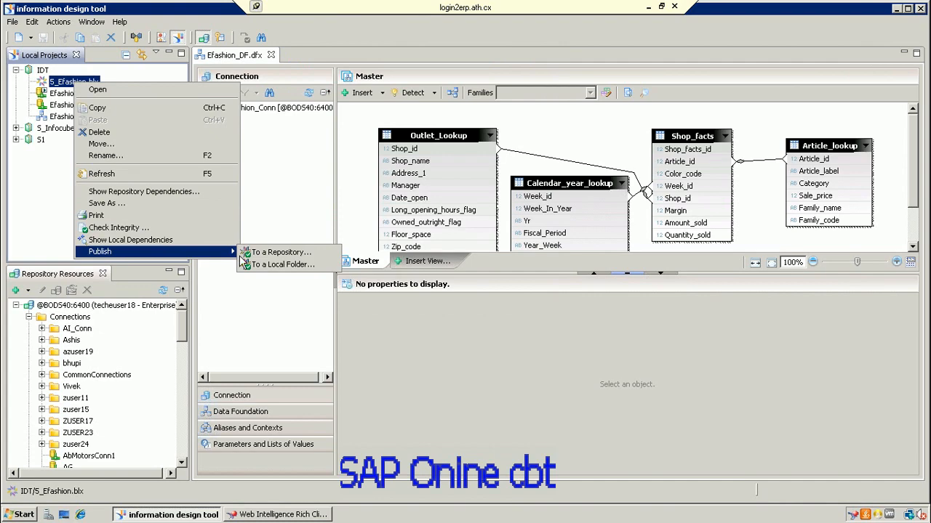
{"action": "left_click", "coordinate": [276, 252]}
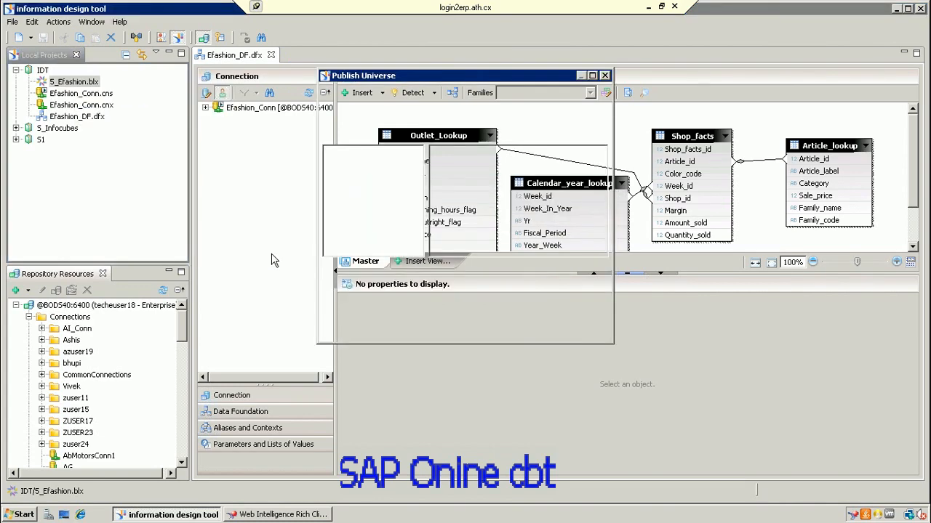
{"action": "left_click", "coordinate": [469, 327]}
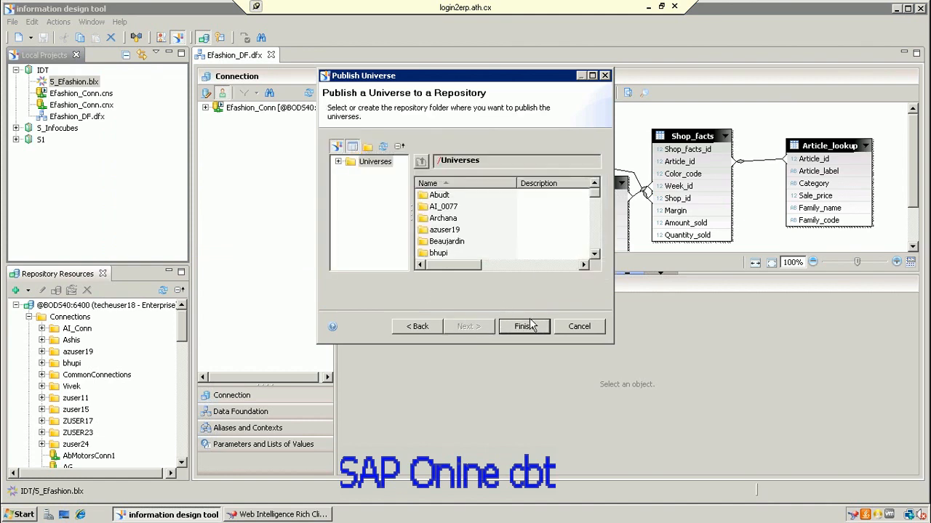
{"action": "left_click", "coordinate": [532, 330]}
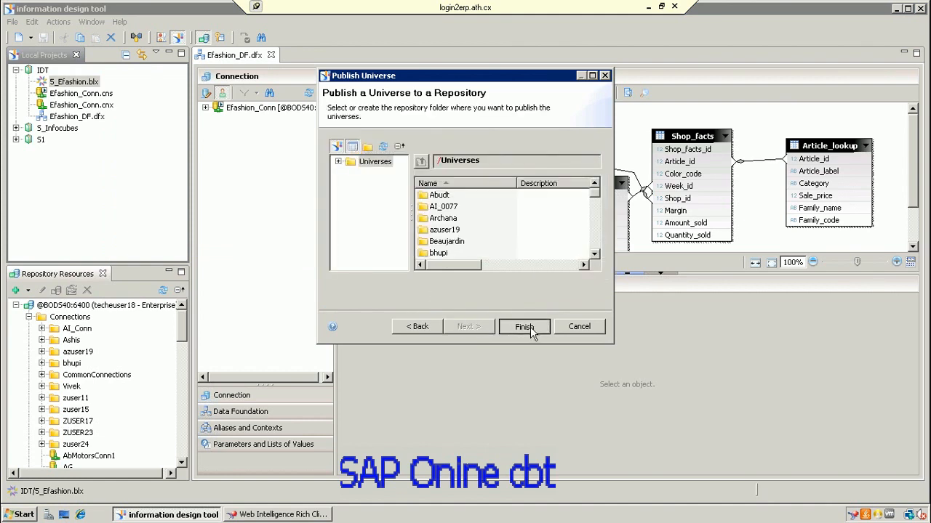
{"action": "left_click", "coordinate": [532, 331]}
{"action": "left_click", "coordinate": [532, 332]}
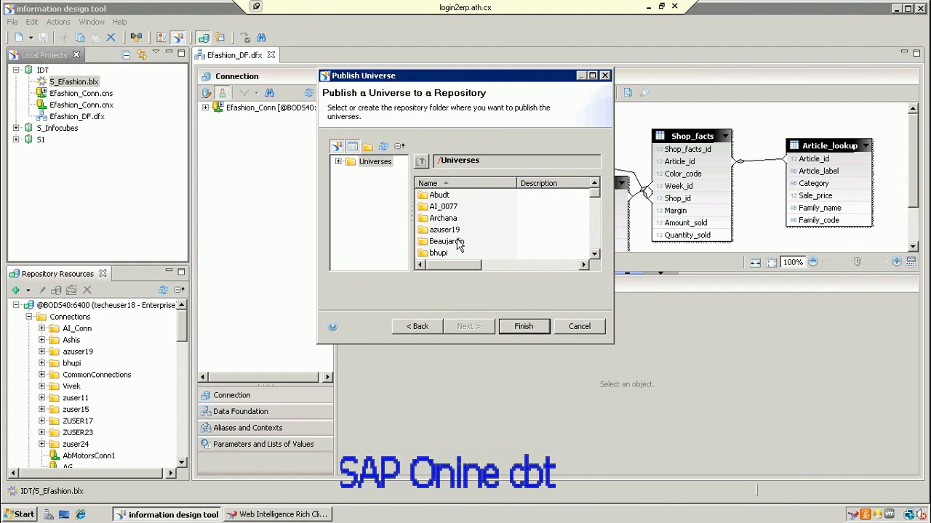
Step: Browse the Archana folder's .unx universes, then cancel publishing
{"action": "left_click", "coordinate": [447, 219]}
{"action": "double_click", "coordinate": [448, 219]}
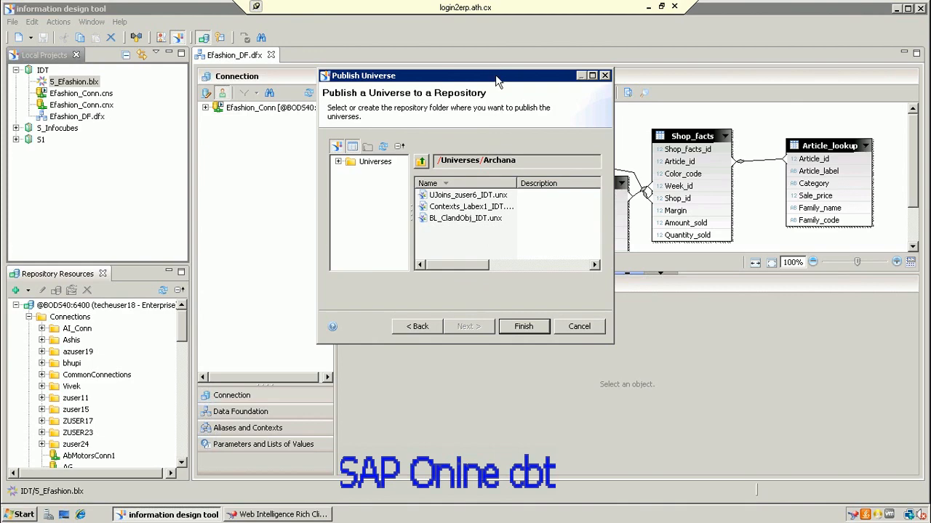
{"action": "left_click_drag", "start_coordinate": [497, 82], "coordinate": [505, 62]}
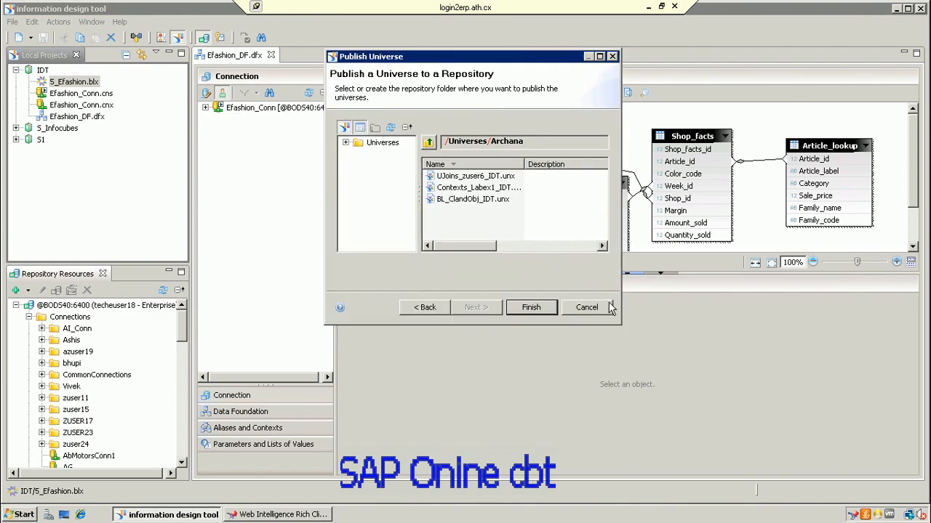
{"action": "left_click", "coordinate": [588, 309]}
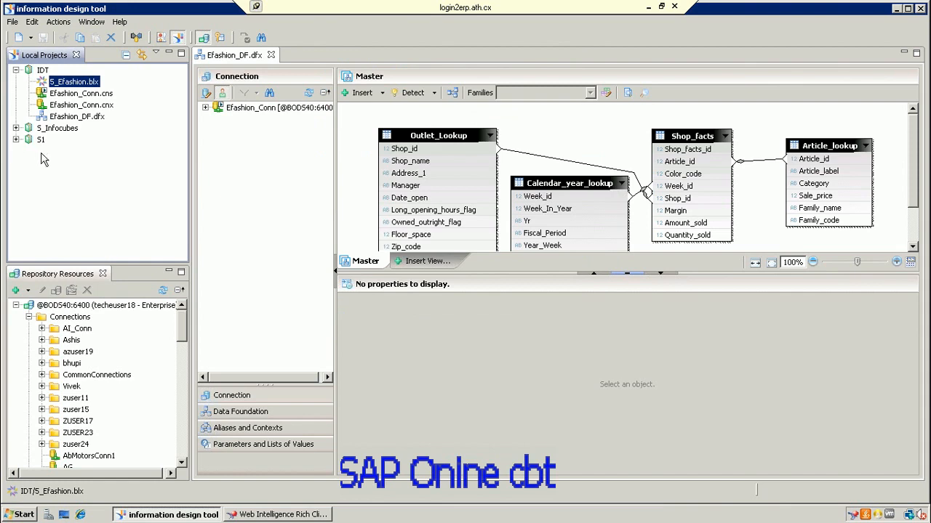
Step: Publish S1.blx to the repository twice, dismissing the universe loading error each time
{"action": "left_click", "coordinate": [16, 139]}
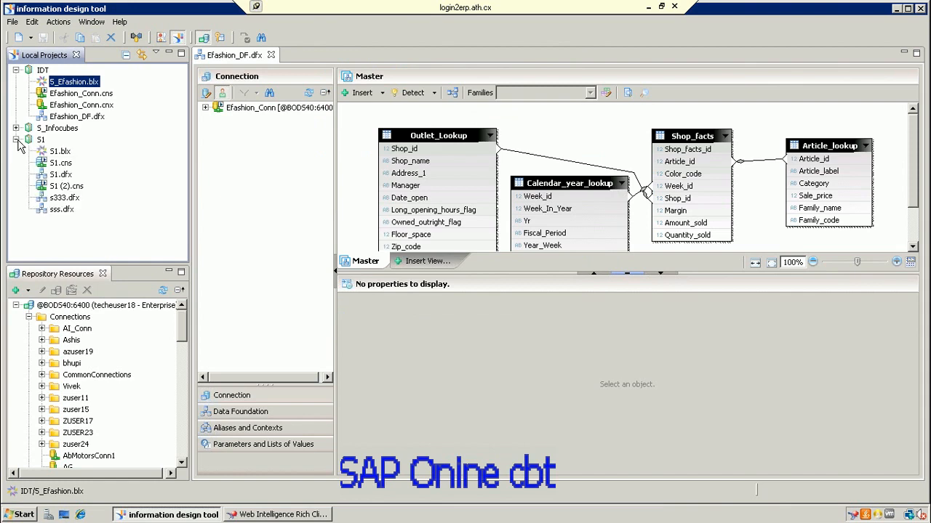
{"action": "left_click", "coordinate": [64, 152]}
{"action": "right_click", "coordinate": [66, 152]}
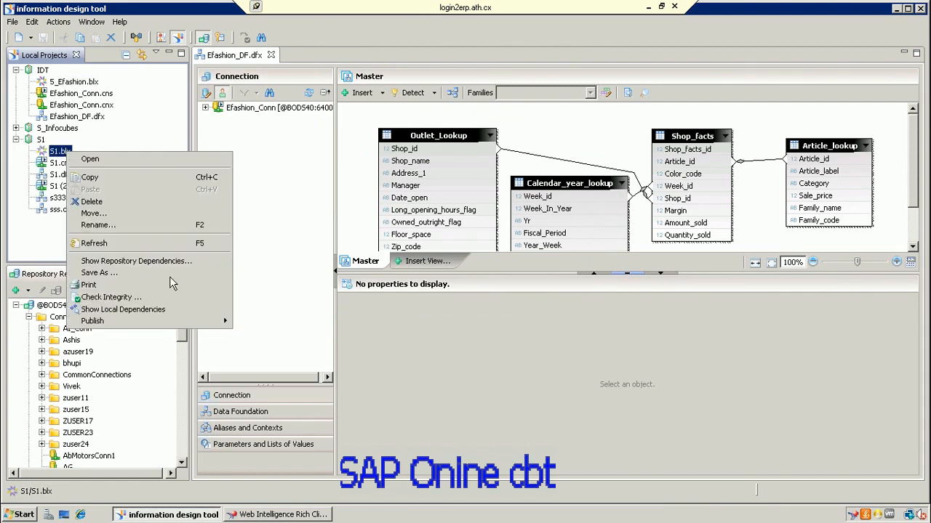
{"action": "mouse_move", "coordinate": [185, 325]}
{"action": "left_click", "coordinate": [238, 326]}
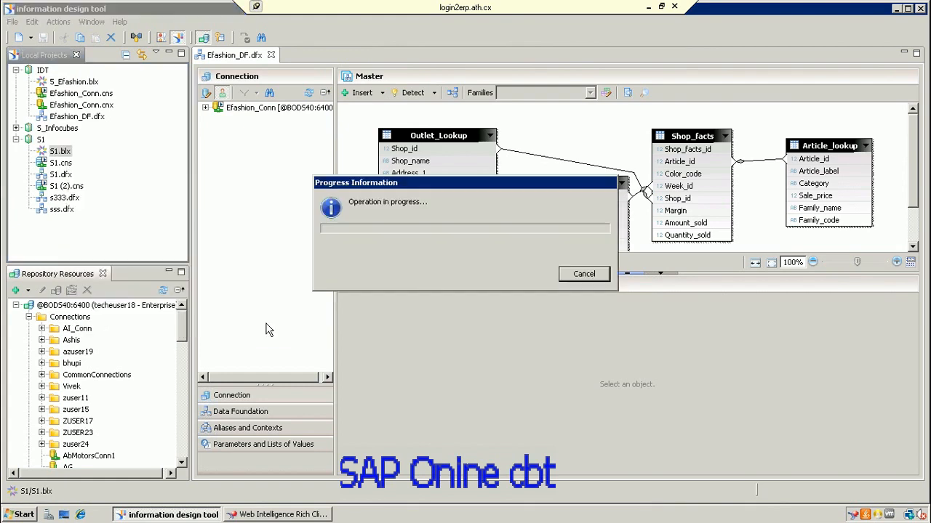
{"action": "left_click", "coordinate": [551, 274]}
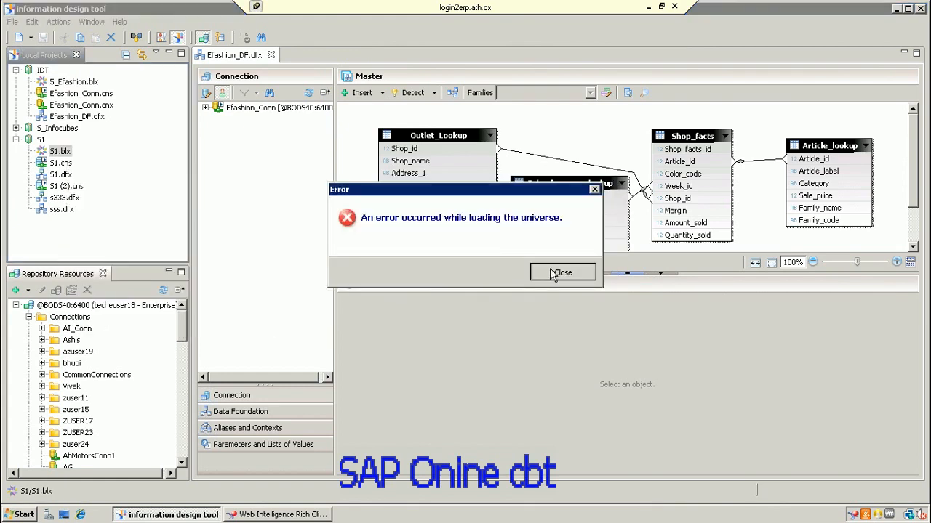
{"action": "right_click", "coordinate": [56, 151]}
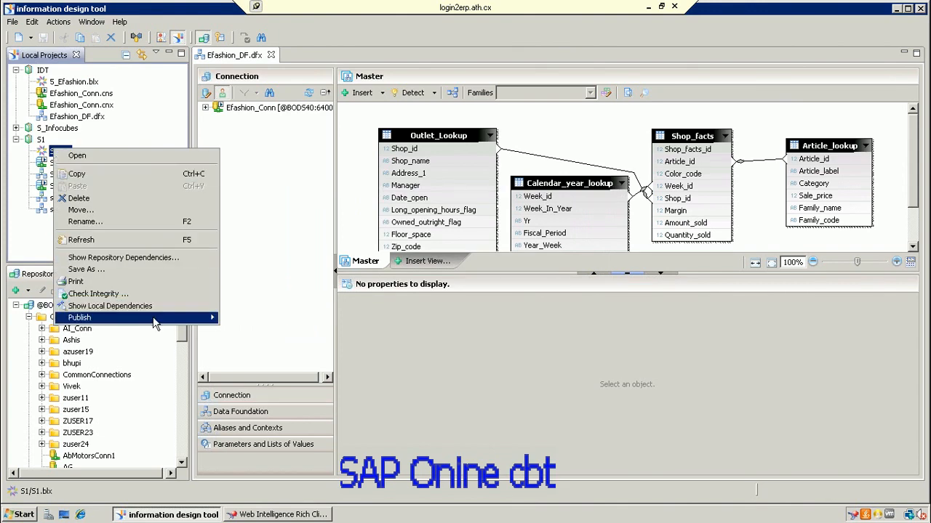
{"action": "mouse_move", "coordinate": [156, 318]}
{"action": "left_click", "coordinate": [273, 320]}
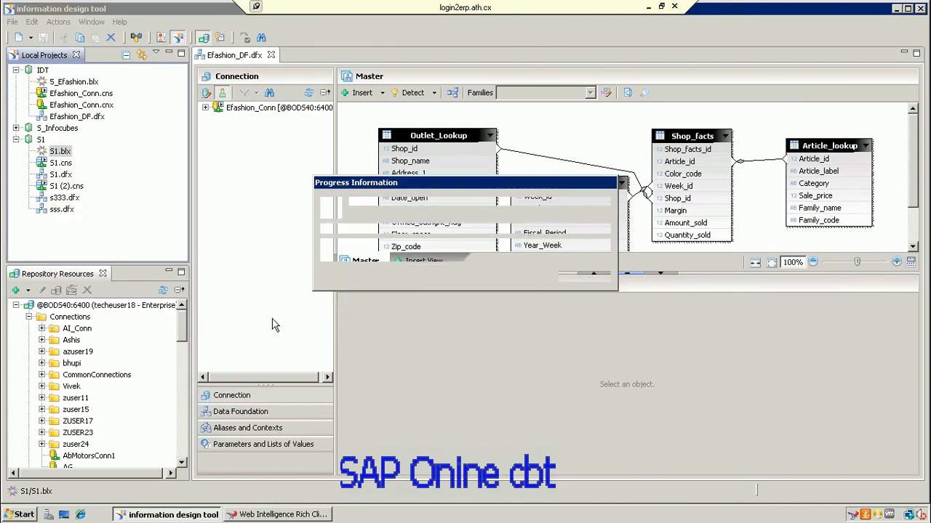
{"action": "left_click", "coordinate": [576, 274]}
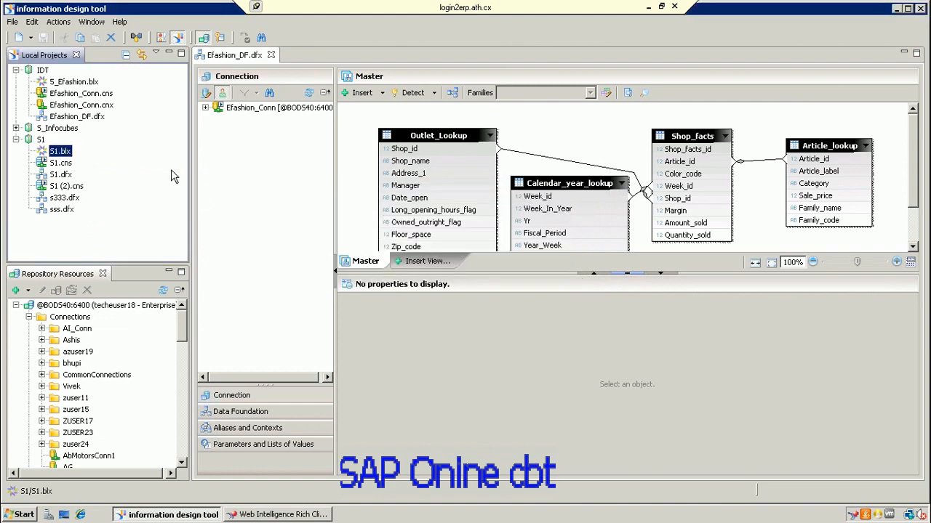
Step: Publish S_infocubes.blx to the repository and dismiss its loading error
{"action": "left_click", "coordinate": [16, 129]}
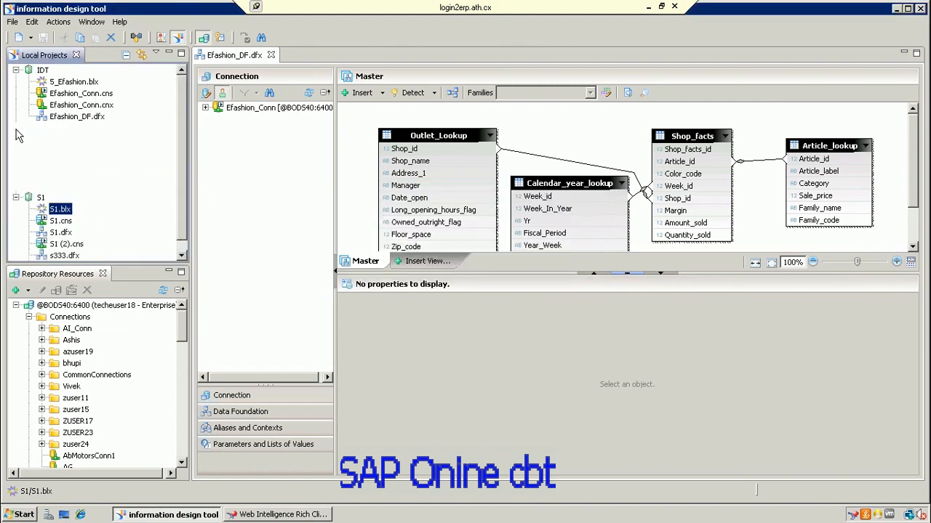
{"action": "left_click", "coordinate": [86, 165]}
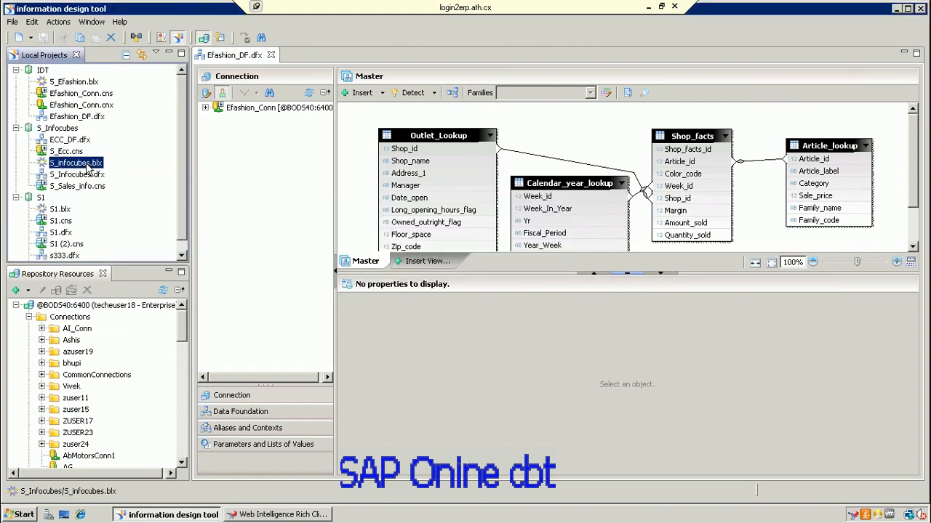
{"action": "right_click", "coordinate": [87, 167]}
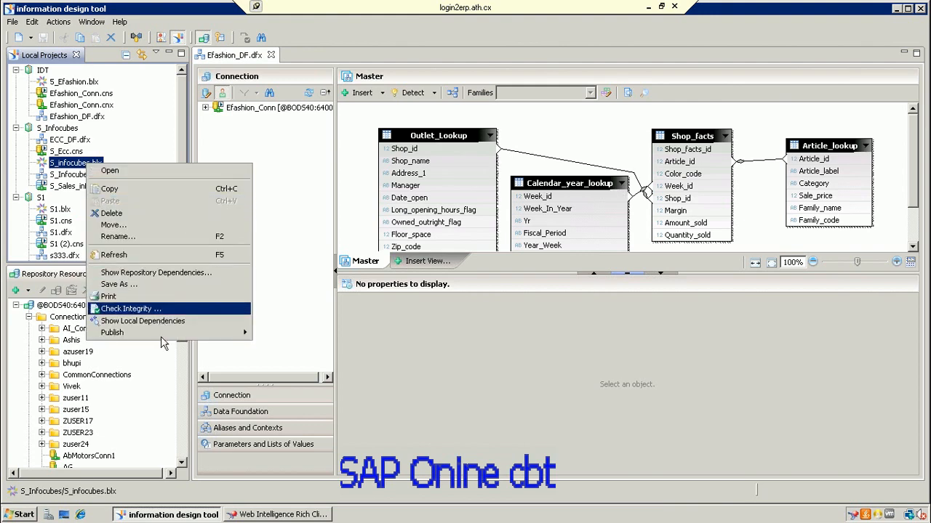
{"action": "mouse_move", "coordinate": [174, 338]}
{"action": "left_click", "coordinate": [314, 336]}
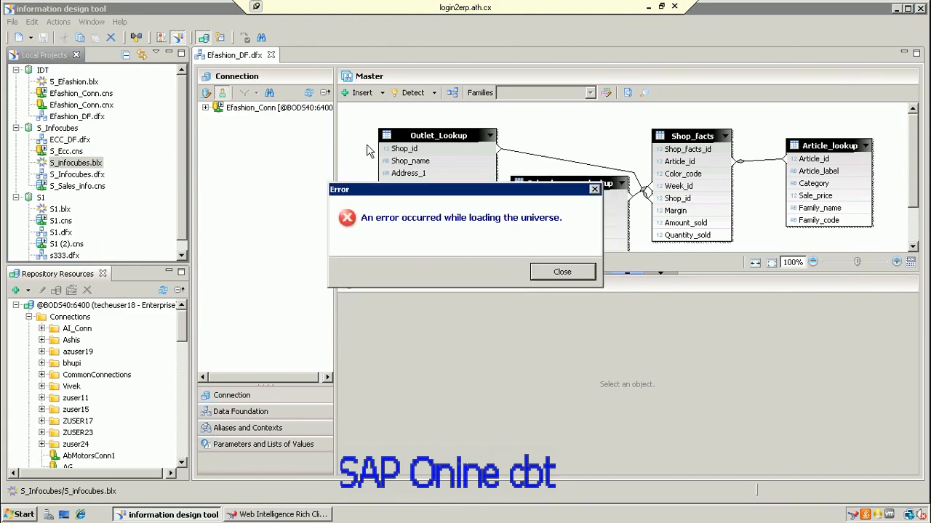
{"action": "left_click", "coordinate": [568, 277]}
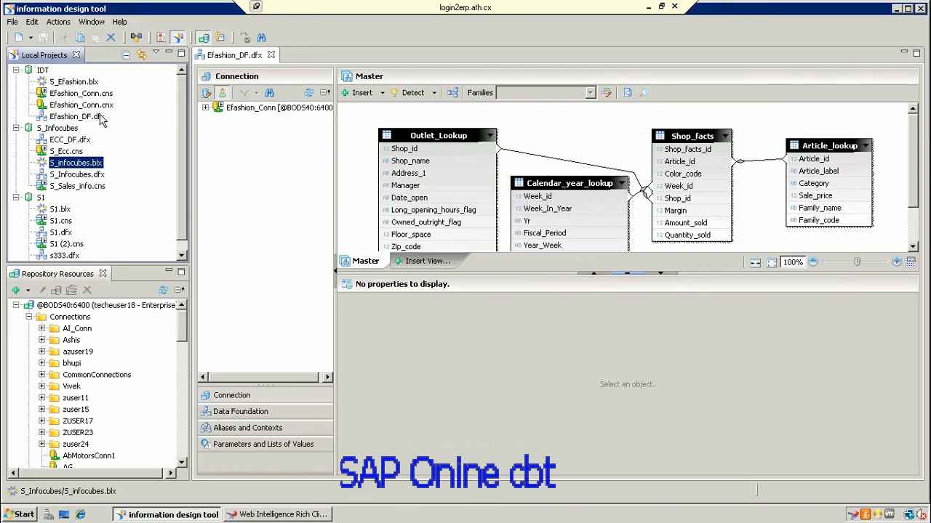
Step: Open the publish options for S_Efashion.blx and close them without publishing
{"action": "left_click", "coordinate": [74, 81]}
{"action": "right_click", "coordinate": [96, 86]}
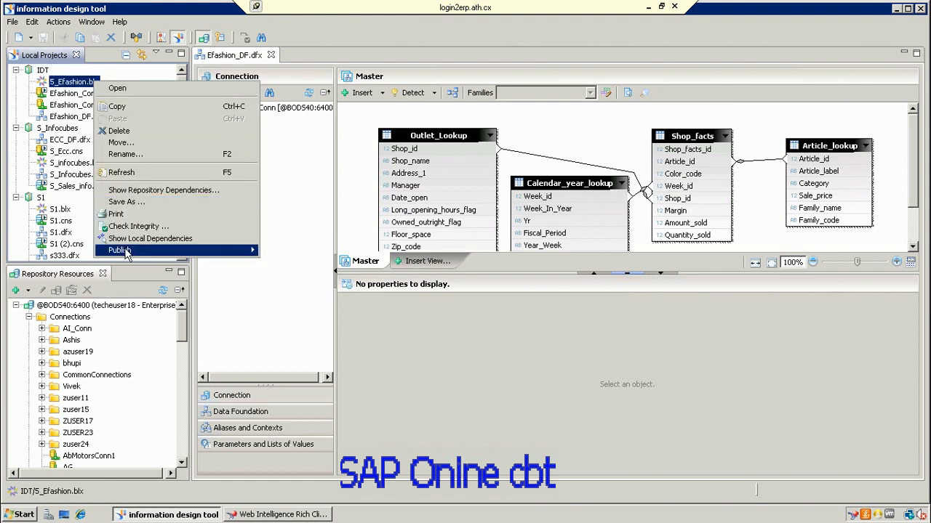
{"action": "mouse_move", "coordinate": [218, 251]}
{"action": "left_click", "coordinate": [418, 414]}
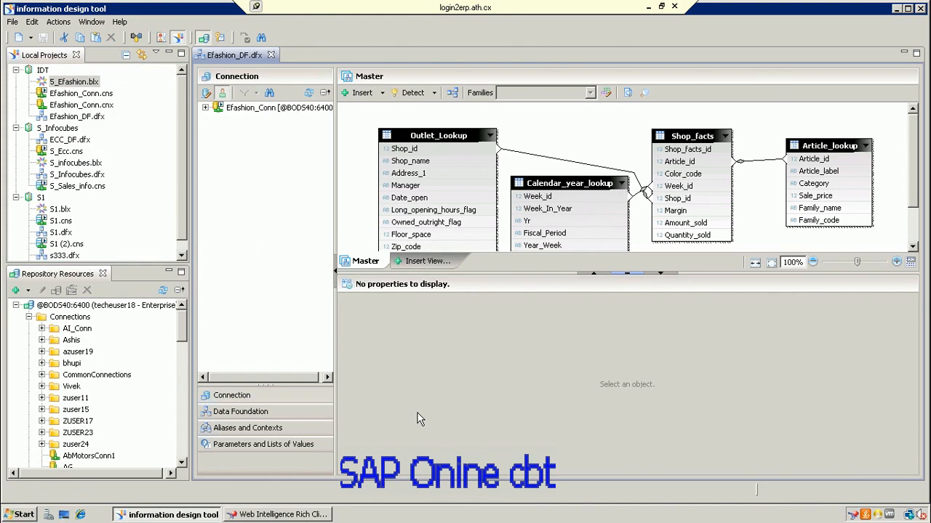
Step: Clear the universe filter in Web Intelligence and choose eFashion.unx
{"action": "left_click", "coordinate": [312, 515]}
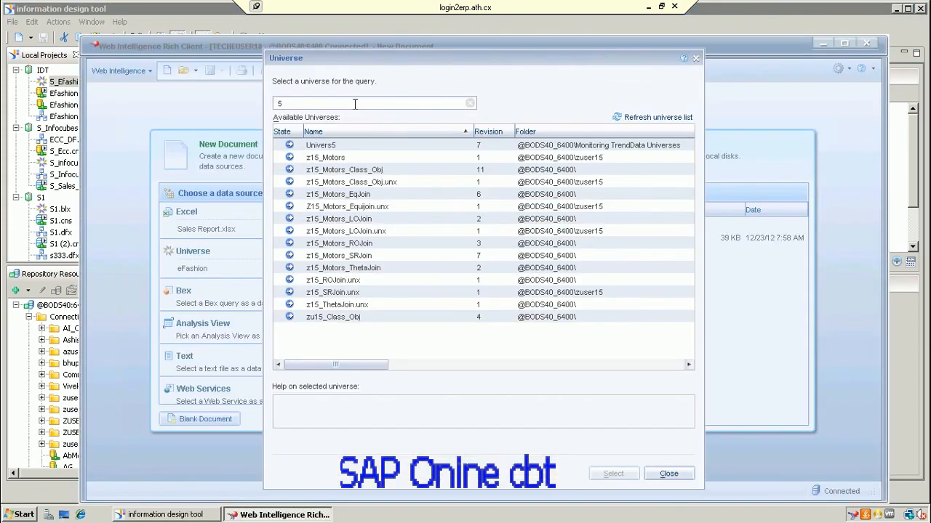
{"action": "key", "text": "BackSpace"}
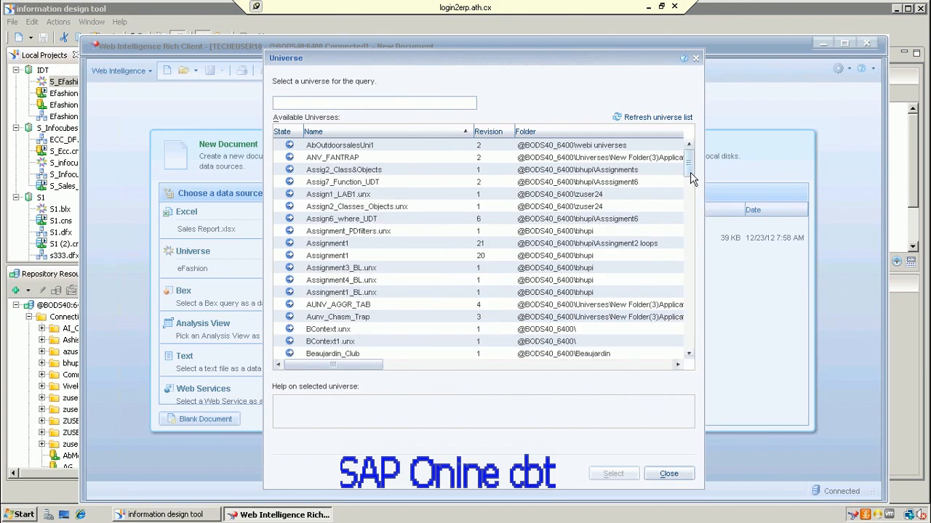
{"action": "left_click_drag", "start_coordinate": [691, 178], "coordinate": [690, 212]}
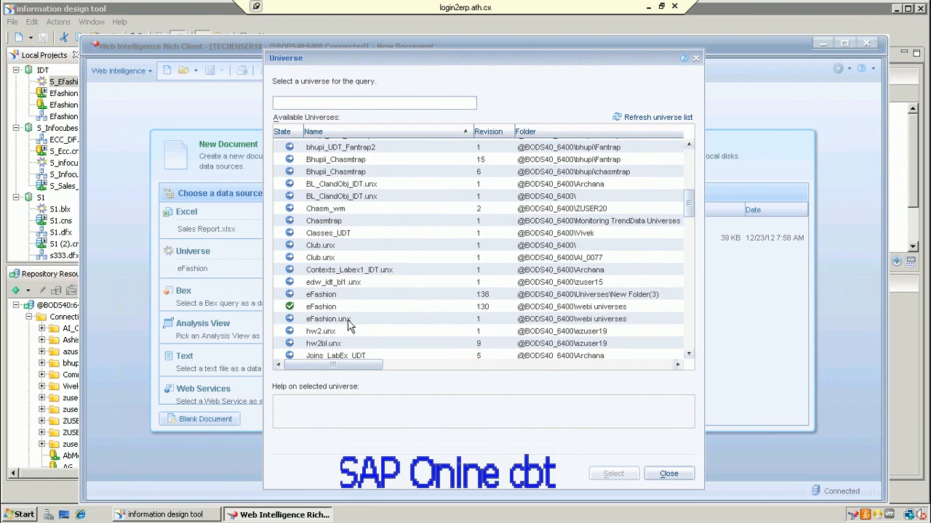
{"action": "left_click", "coordinate": [348, 323]}
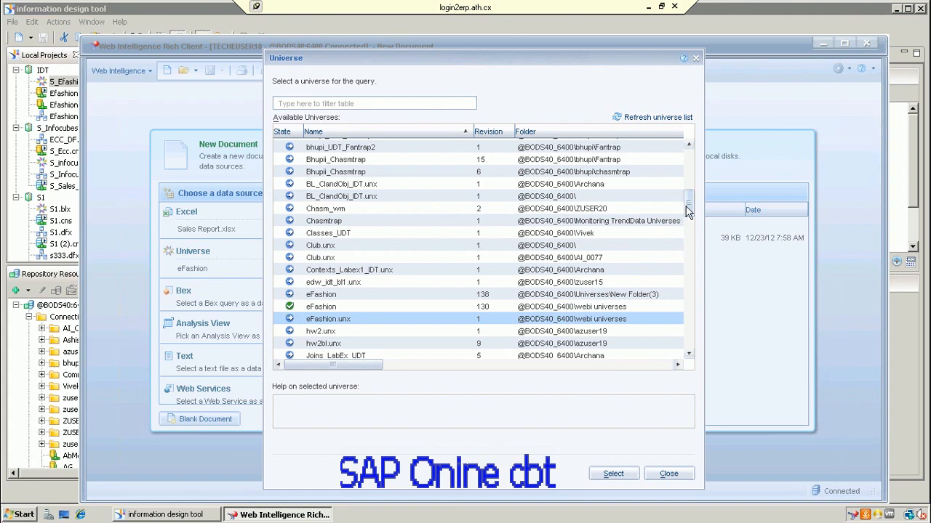
Step: Select eFashion.unx as the data source, close the SL Service error, and minimise the remote session
{"action": "left_click_drag", "start_coordinate": [688, 211], "coordinate": [690, 234]}
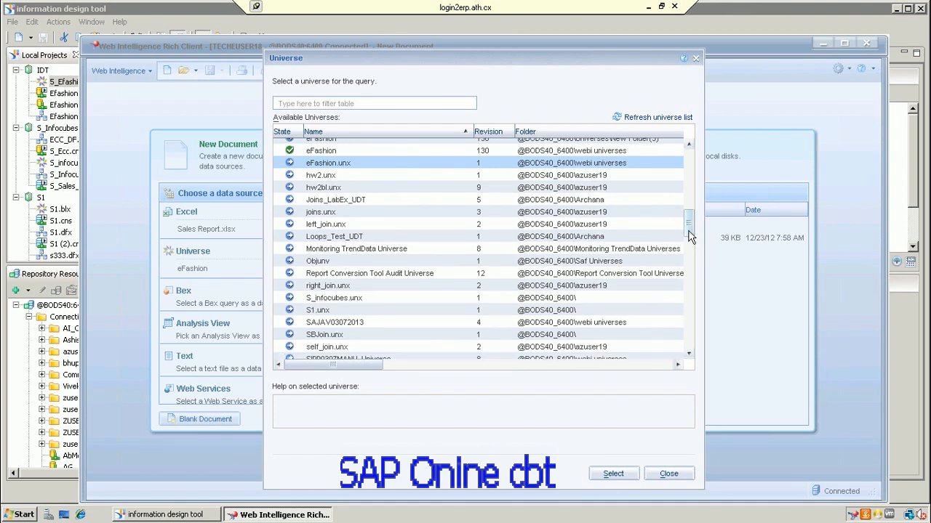
{"action": "left_click_drag", "start_coordinate": [690, 238], "coordinate": [700, 297]}
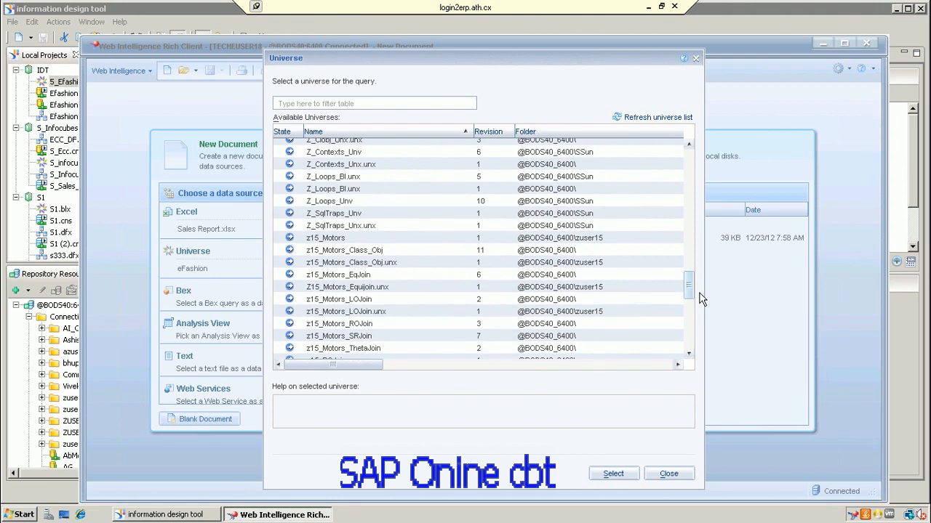
{"action": "left_click_drag", "start_coordinate": [699, 297], "coordinate": [684, 219]}
{"action": "scroll", "coordinate": [684, 216], "scroll_direction": "down", "scroll_amount": 1}
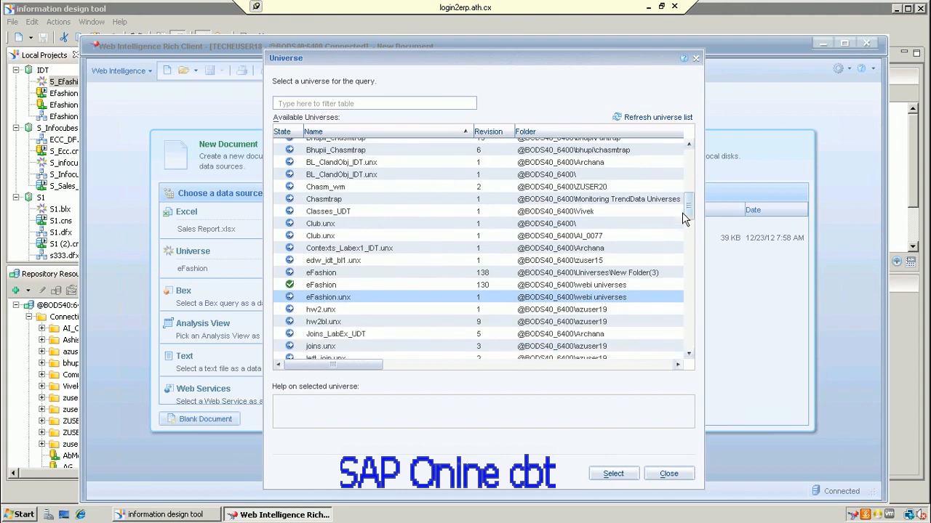
{"action": "left_click", "coordinate": [609, 475]}
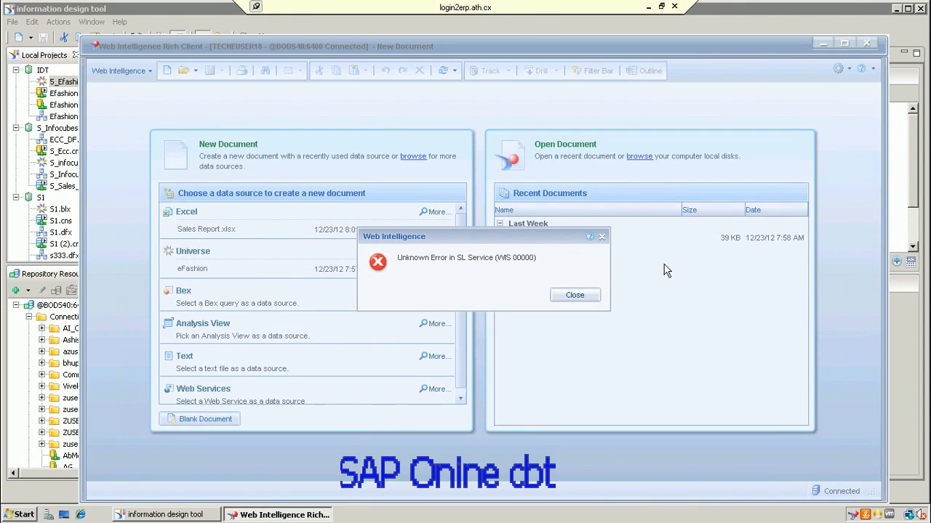
{"action": "left_click", "coordinate": [584, 294]}
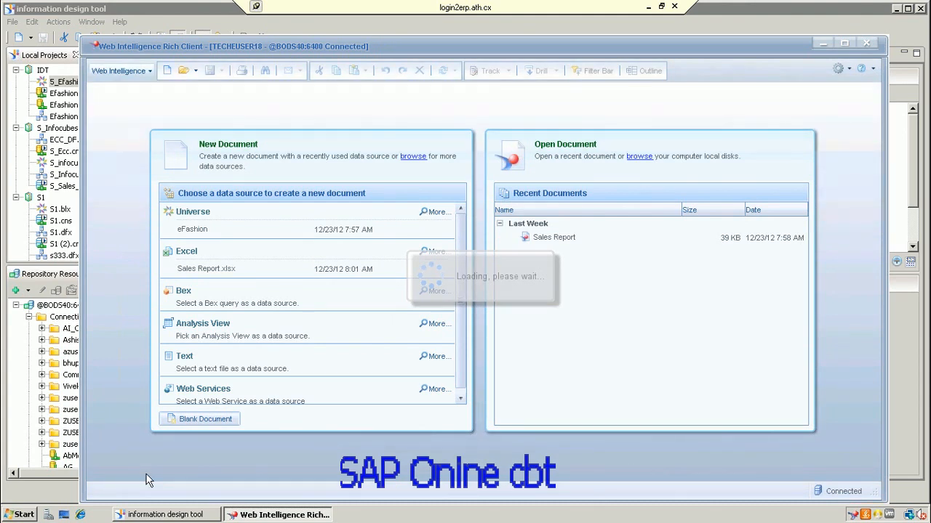
{"action": "left_click", "coordinate": [649, 7]}
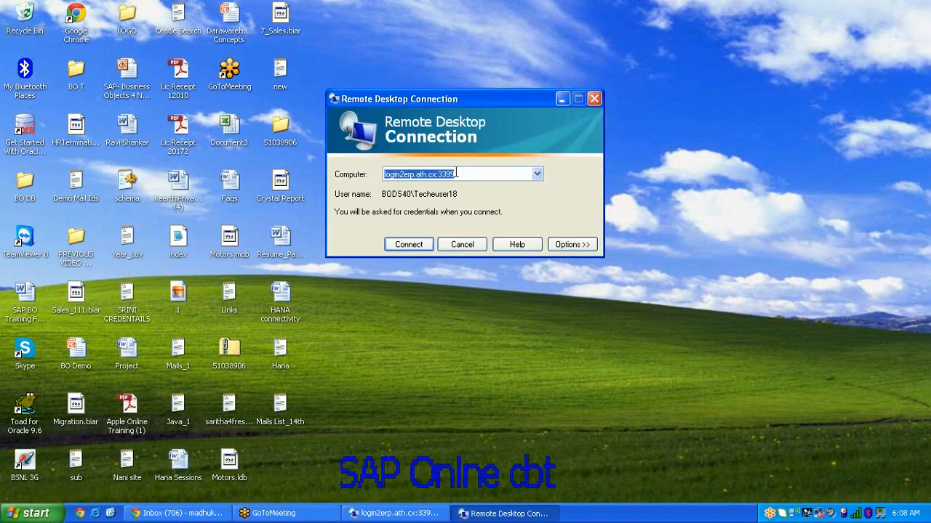
Step: Connect to the 49.204.156.146 server and log on as Administrator with the account password
{"action": "left_click", "coordinate": [536, 174]}
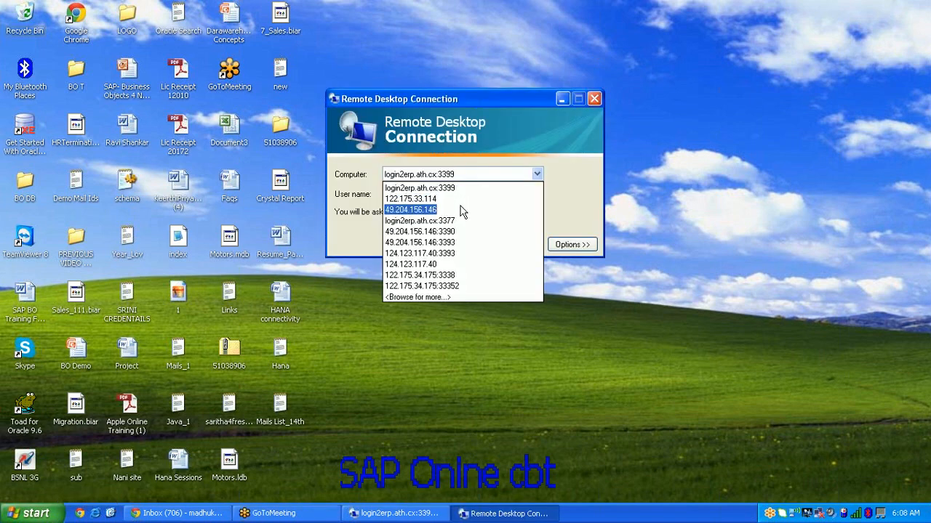
{"action": "left_click", "coordinate": [461, 206]}
{"action": "left_click", "coordinate": [407, 246]}
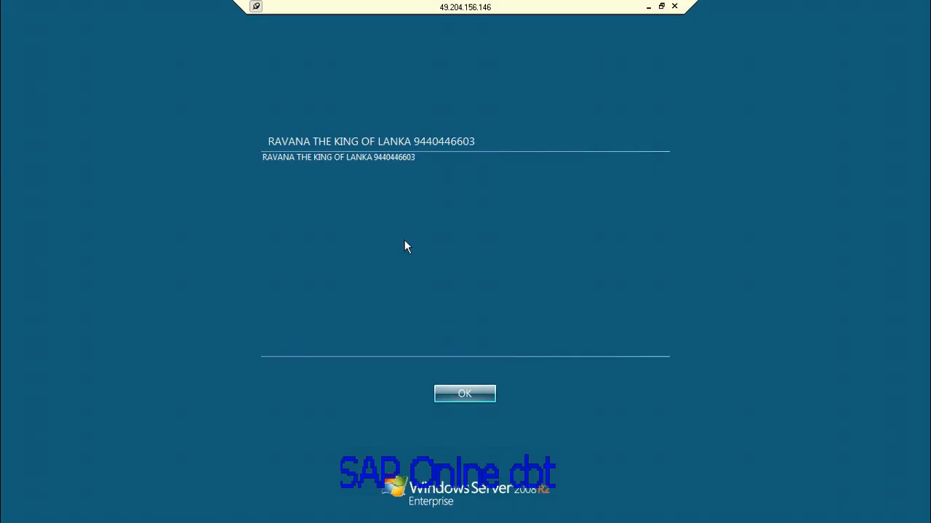
{"action": "left_click", "coordinate": [474, 391]}
{"action": "left_click", "coordinate": [413, 333]}
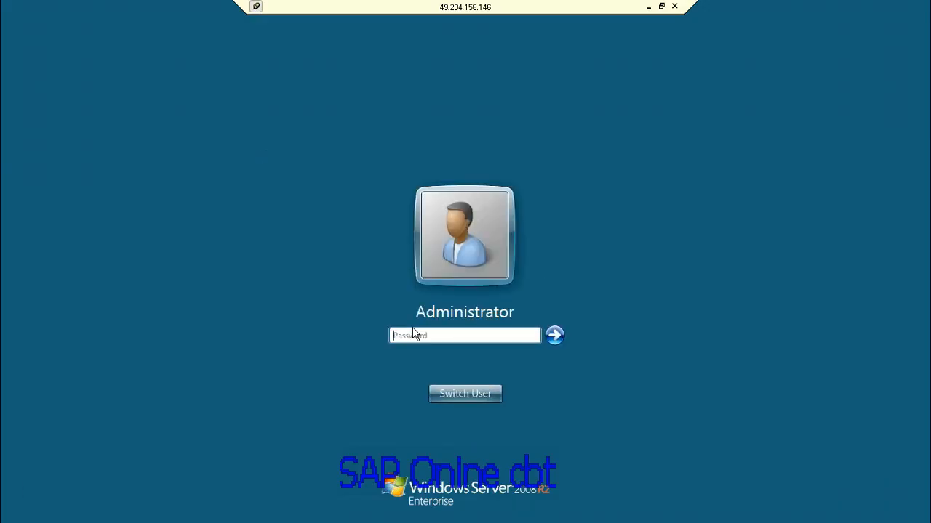
{"action": "type", "text": "*"}
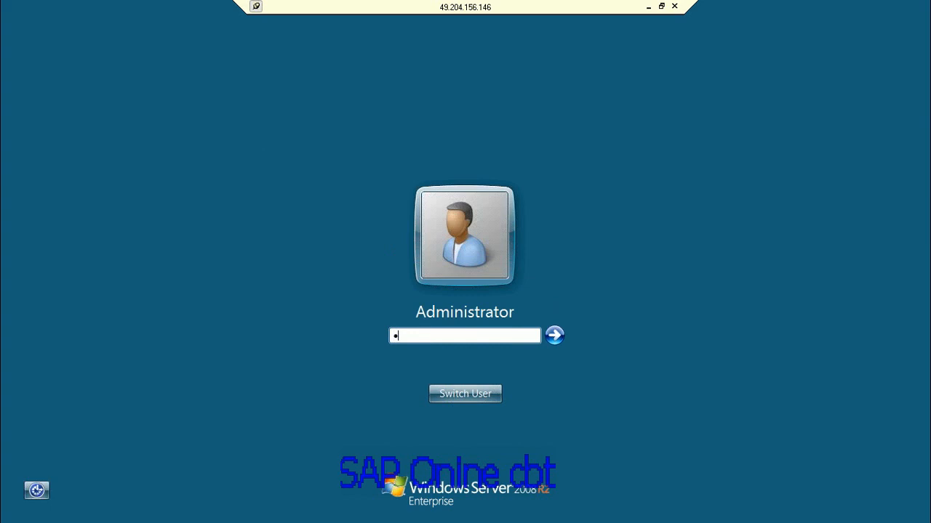
{"action": "type", "text": "*********"}
{"action": "key", "text": "Return"}
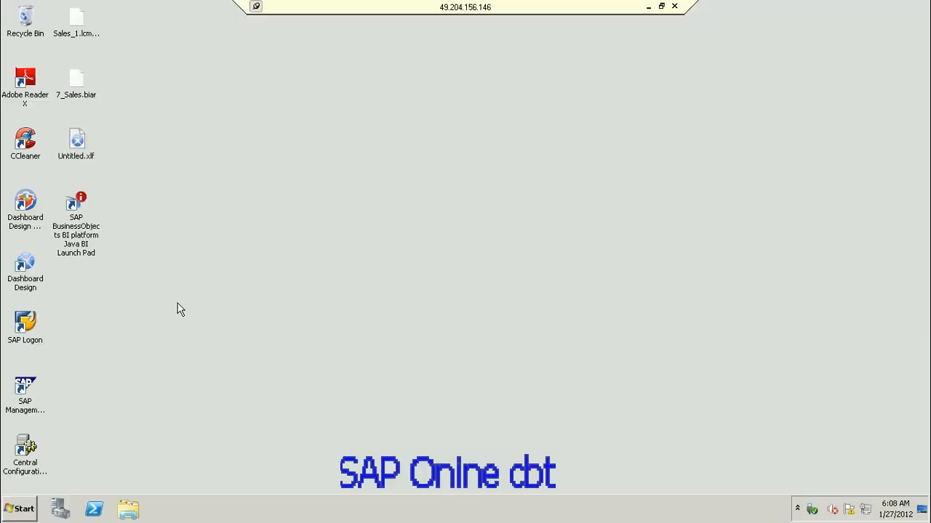
Step: Launch Information Design Tool from SAP BusinessObjects BI platform 4.0 Client Tools in All Programs
{"action": "left_click", "coordinate": [24, 509]}
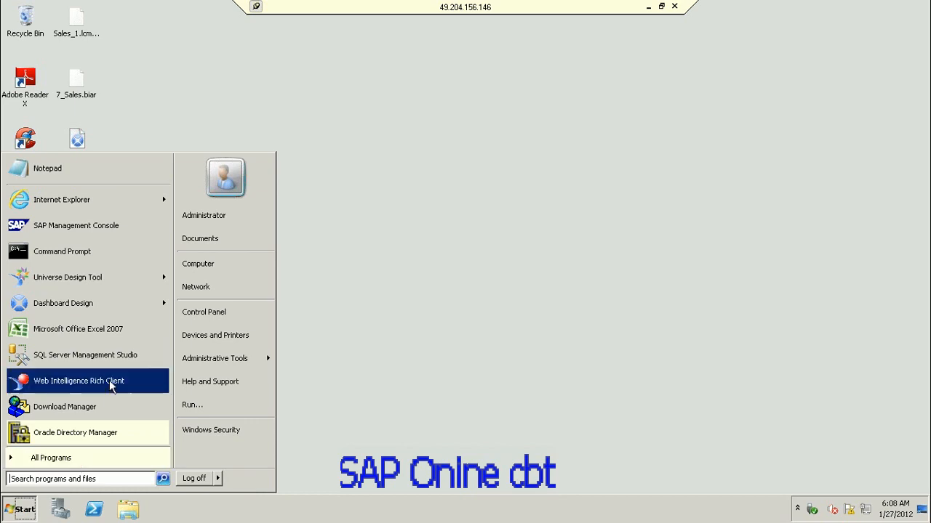
{"action": "left_click", "coordinate": [78, 461]}
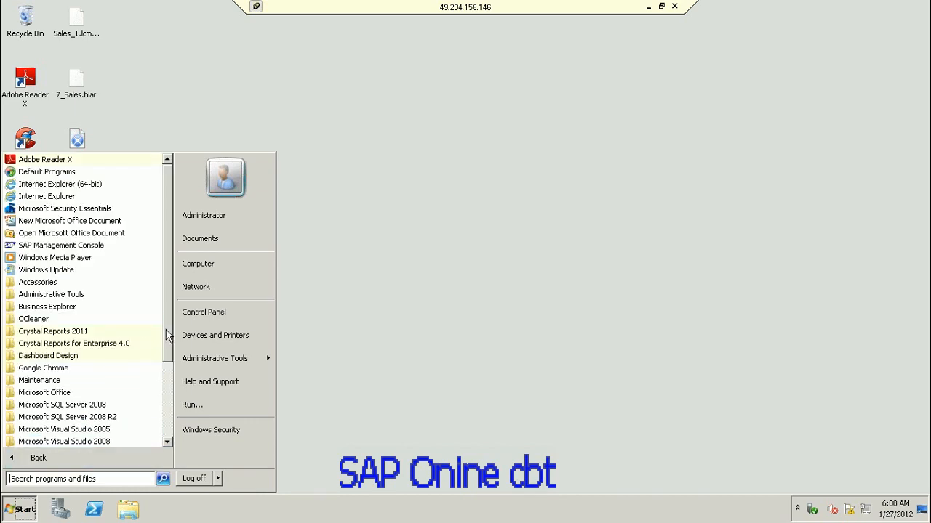
{"action": "left_click_drag", "start_coordinate": [167, 343], "coordinate": [168, 396]}
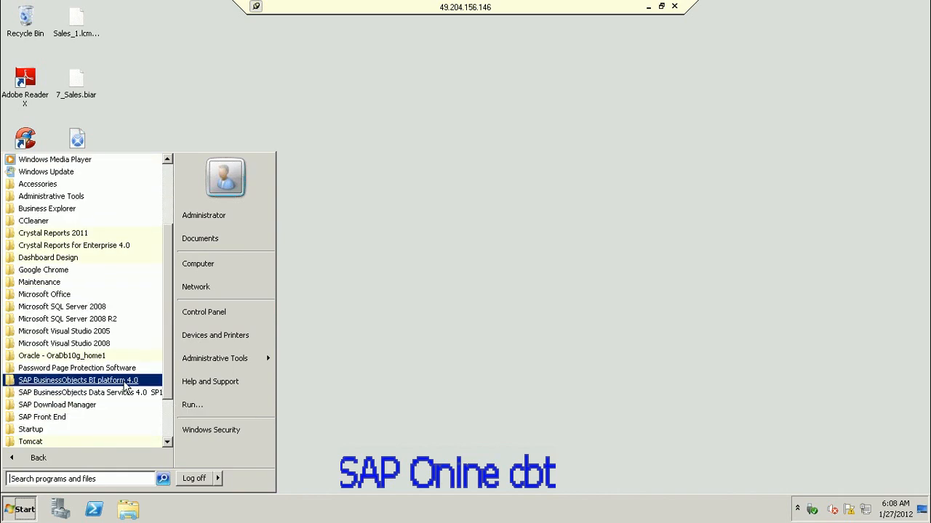
{"action": "left_click", "coordinate": [126, 380]}
{"action": "left_click", "coordinate": [127, 417]}
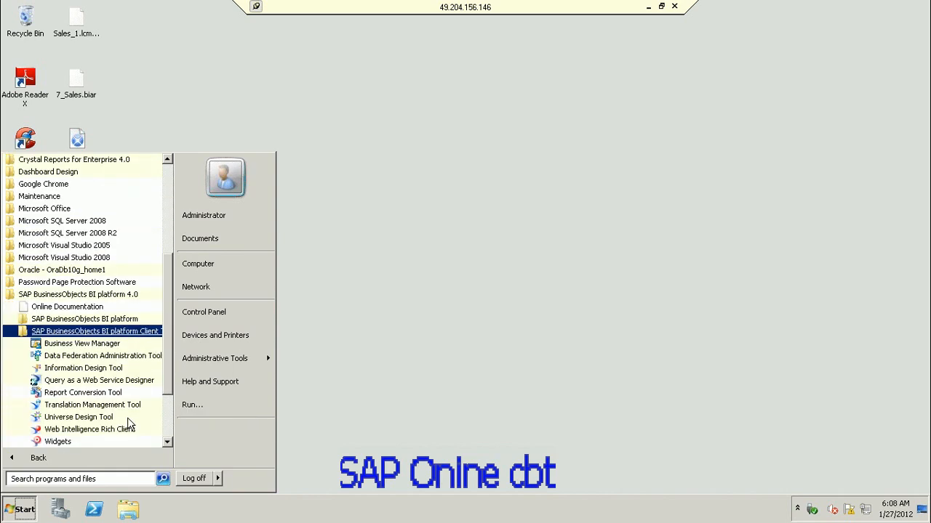
{"action": "left_click", "coordinate": [106, 370]}
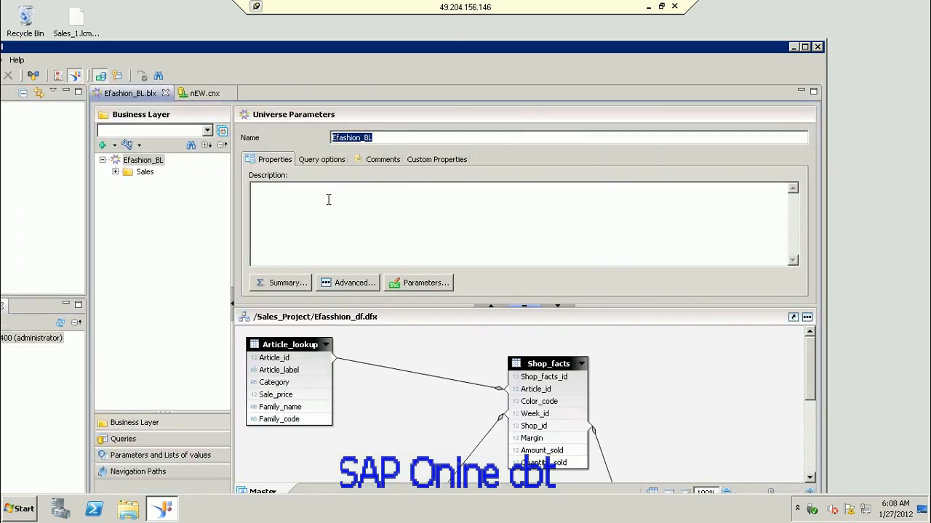
Step: Maximise Information Design Tool and expand Sales_Project, switching to the Efashion_BL editor
{"action": "left_click_drag", "start_coordinate": [231, 51], "coordinate": [350, 39]}
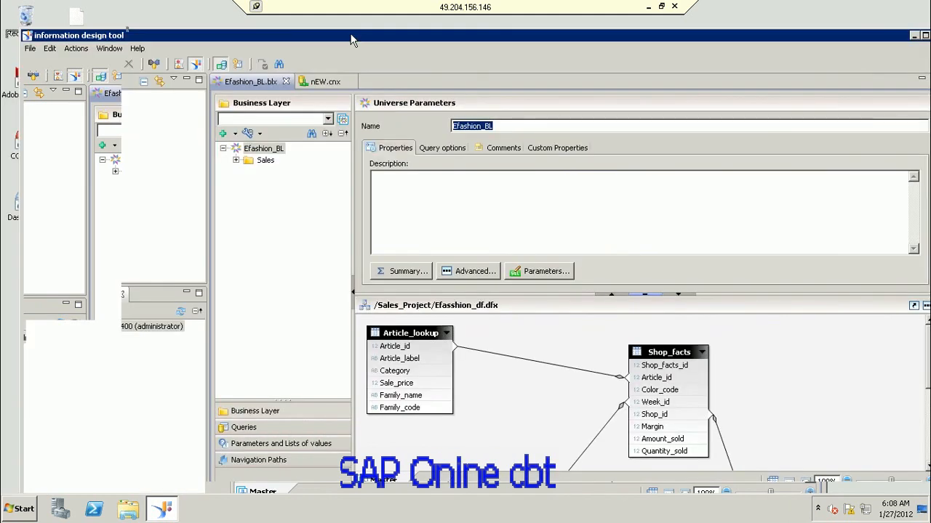
{"action": "double_click", "coordinate": [350, 40]}
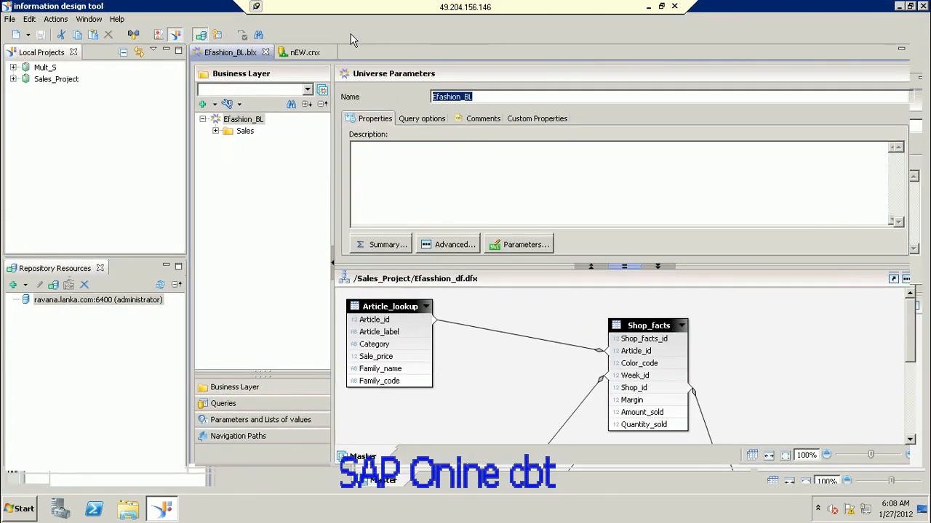
{"action": "left_click", "coordinate": [13, 79]}
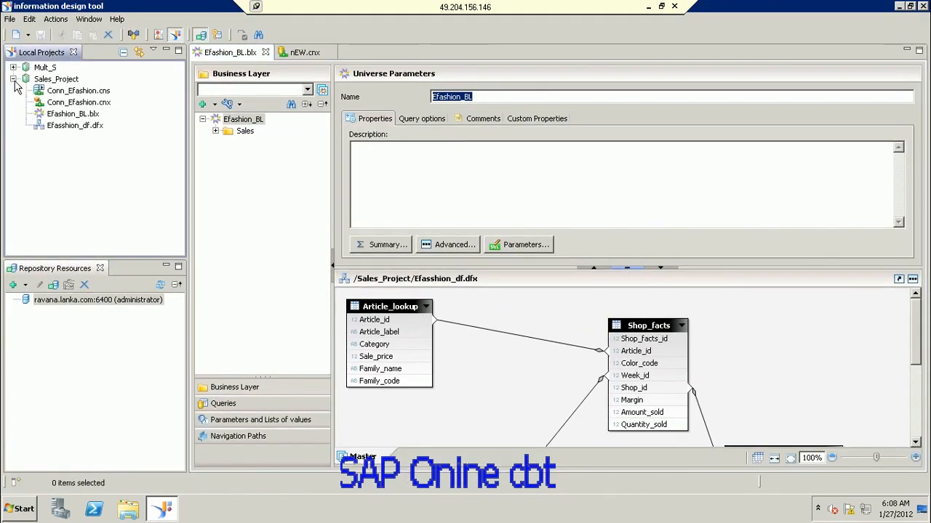
{"action": "left_click", "coordinate": [88, 116]}
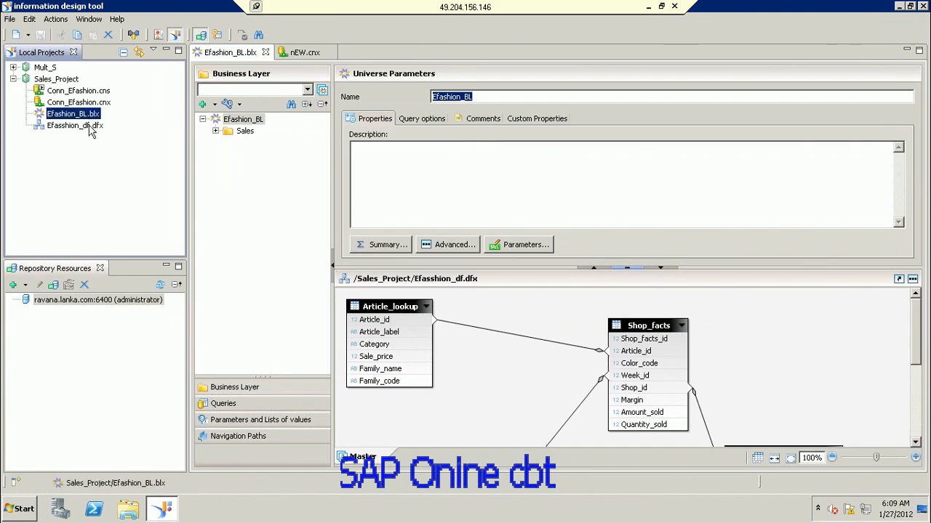
{"action": "left_click", "coordinate": [86, 128]}
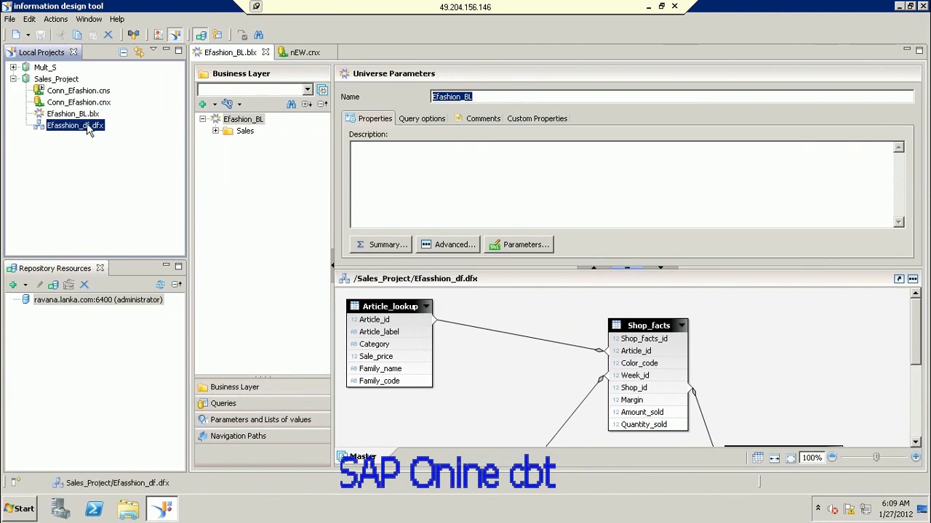
{"action": "left_click", "coordinate": [94, 115]}
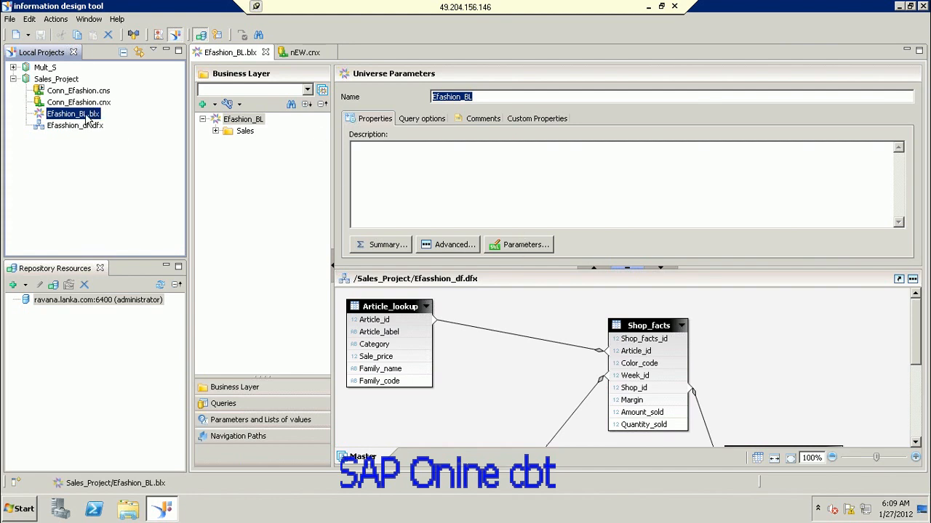
{"action": "double_click", "coordinate": [86, 118]}
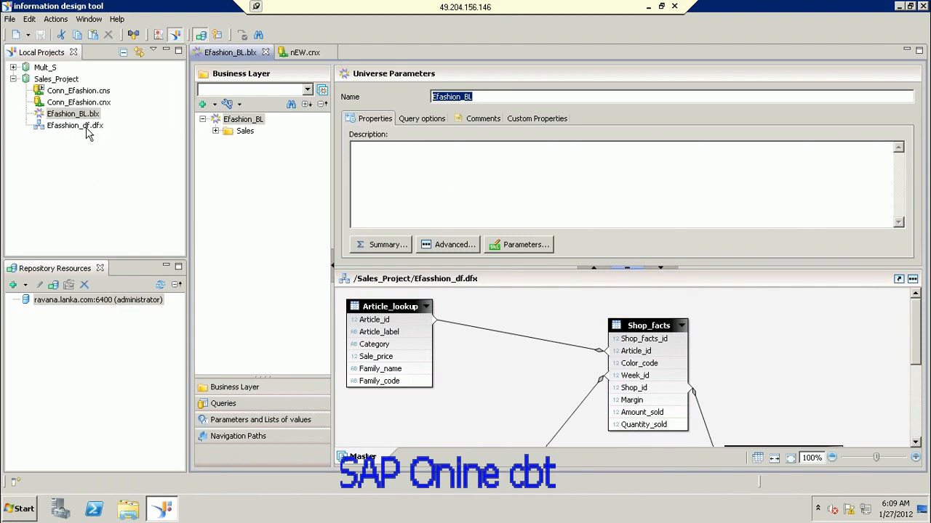
Step: Open the Efasshion_df.dfx data foundation in its own editor tab
{"action": "left_click", "coordinate": [76, 126]}
{"action": "double_click", "coordinate": [87, 128]}
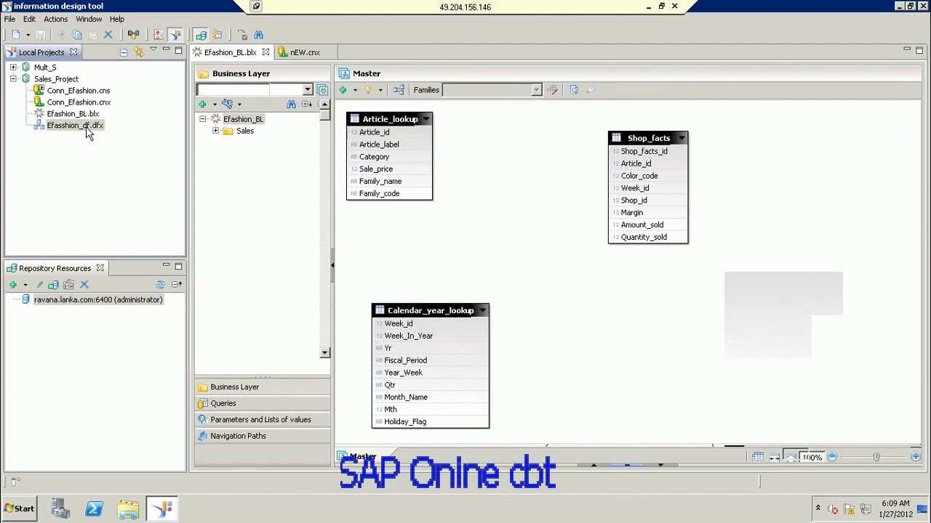
{"action": "double_click", "coordinate": [80, 126]}
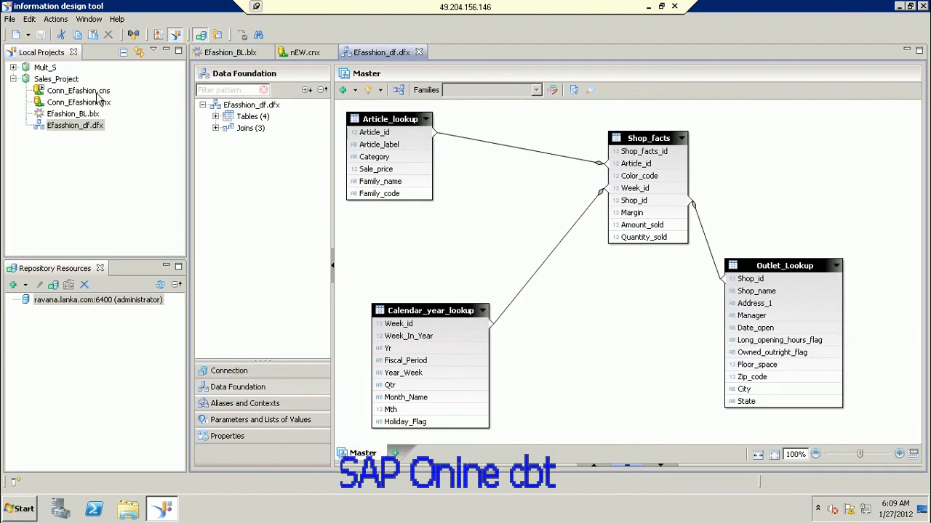
{"action": "left_click", "coordinate": [25, 285]}
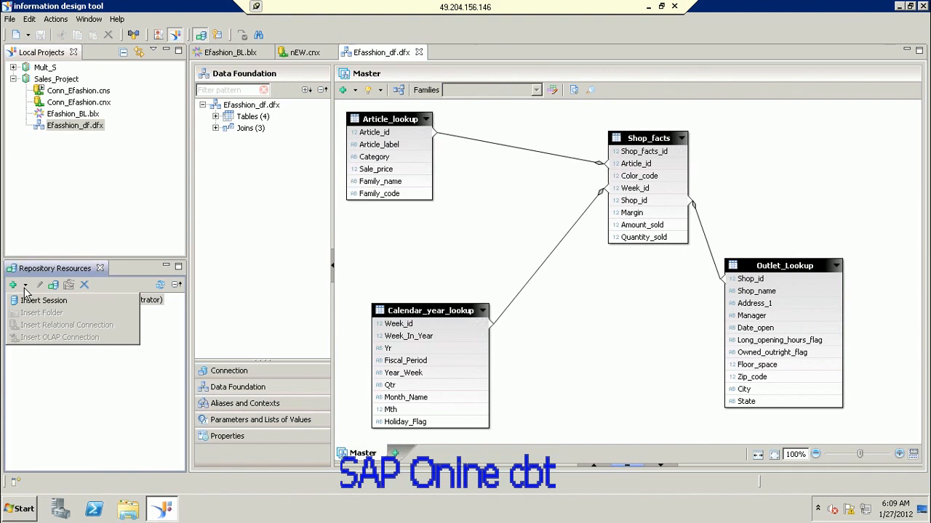
Step: Insert a repository session on localhost as administrator and expand ravana.lanka.com:6400 to show Connections and Universes
{"action": "left_click", "coordinate": [40, 300]}
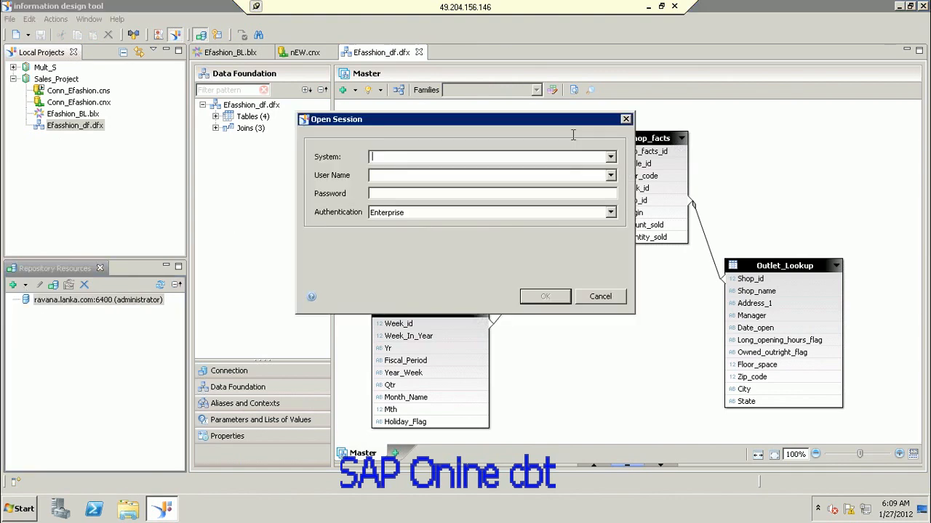
{"action": "type", "text": "localhost"}
{"action": "type", "text": "adminis"}
{"action": "type", "text": "t"}
{"action": "type", "text": "rator"}
{"action": "left_click", "coordinate": [567, 299]}
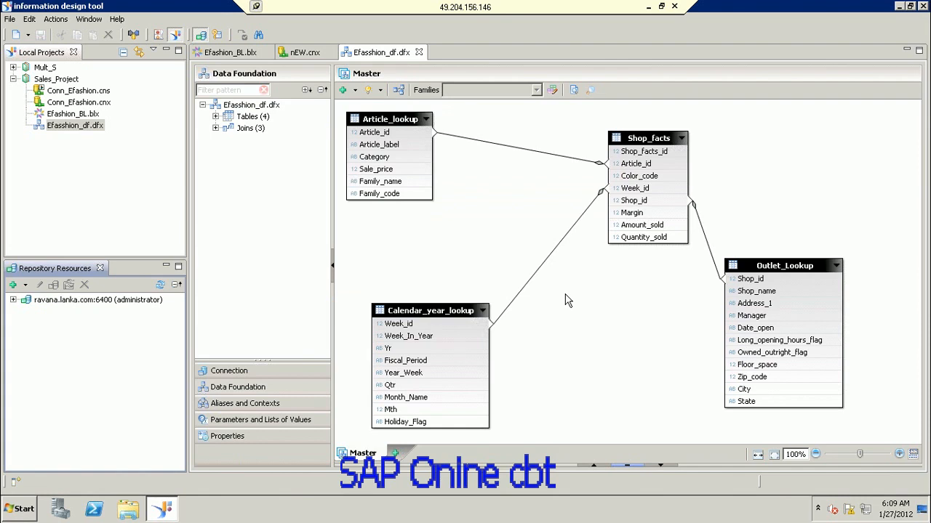
{"action": "left_click", "coordinate": [14, 300]}
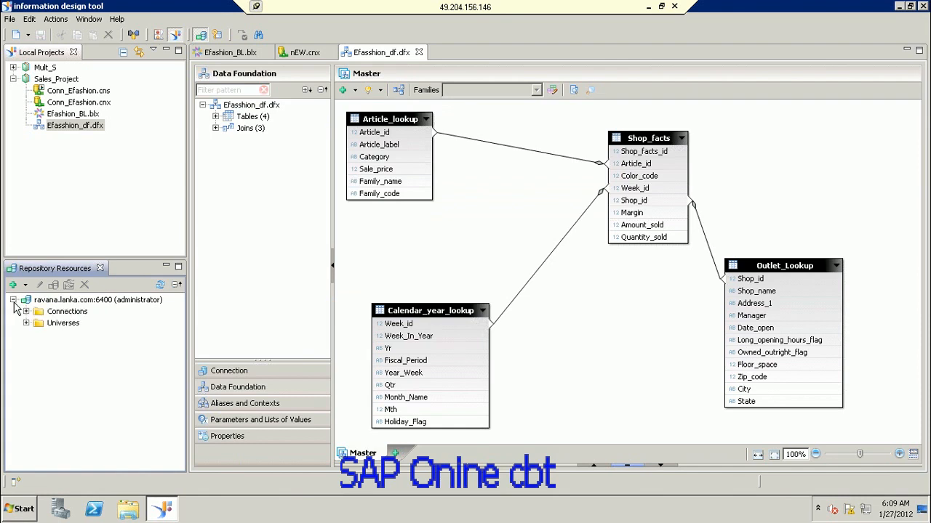
Step: Publish Efashion_BL.blx to the Report Conversion Tool Universes repository folder and dismiss the success message
{"action": "left_click", "coordinate": [90, 129]}
{"action": "right_click", "coordinate": [90, 130]}
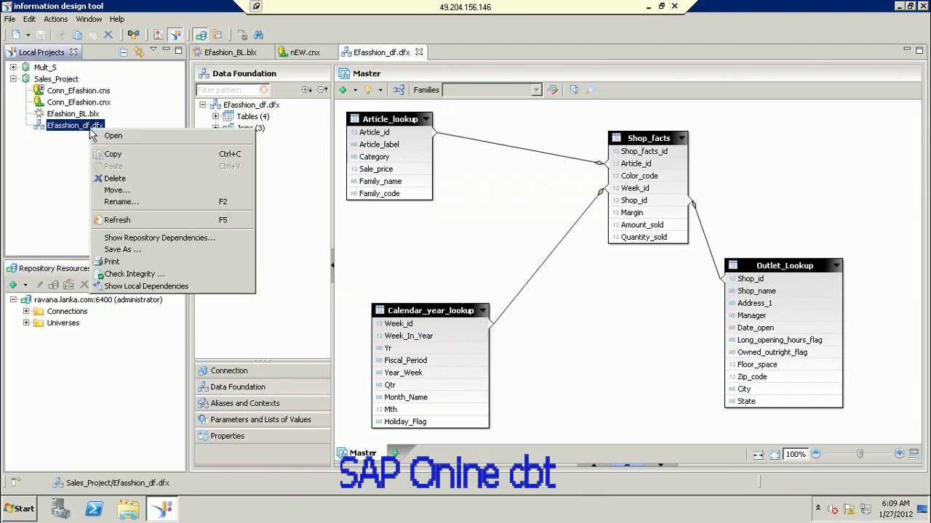
{"action": "left_click", "coordinate": [89, 118]}
{"action": "right_click", "coordinate": [89, 117]}
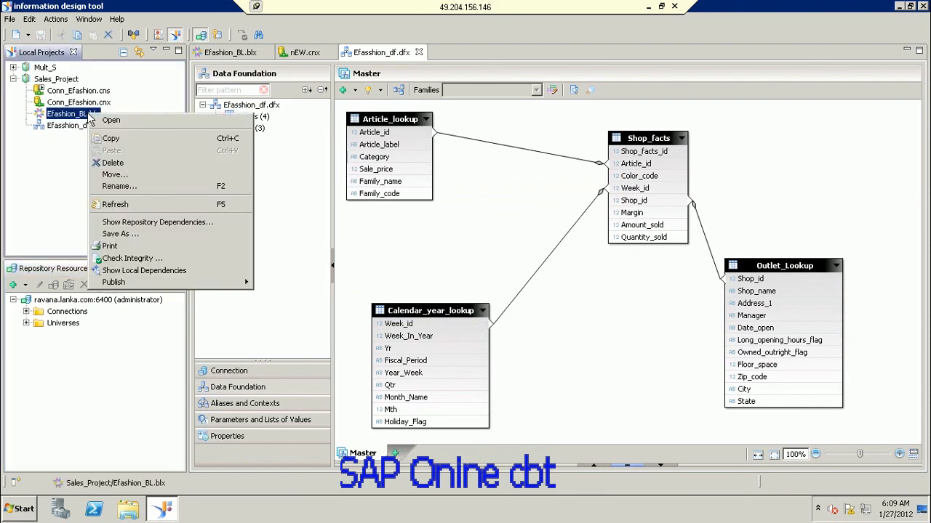
{"action": "mouse_move", "coordinate": [125, 284]}
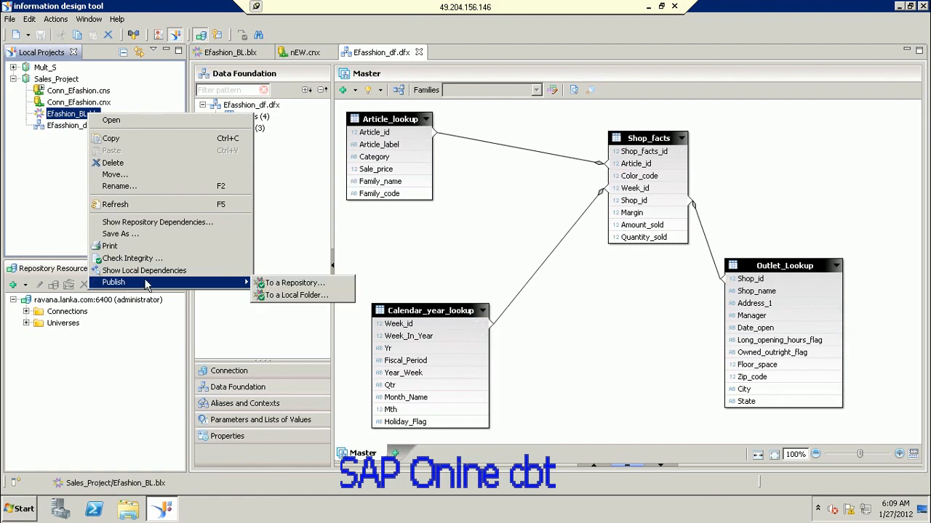
{"action": "left_click", "coordinate": [292, 282]}
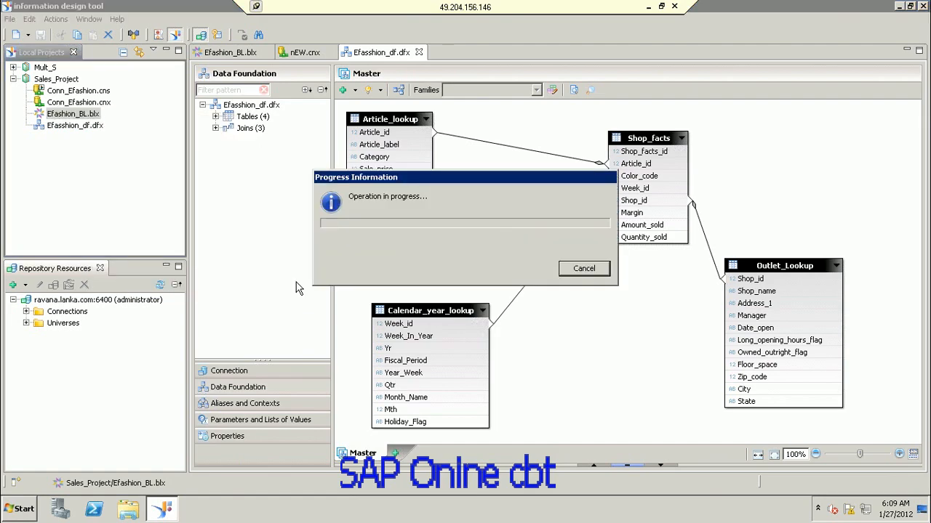
{"action": "left_click", "coordinate": [489, 321]}
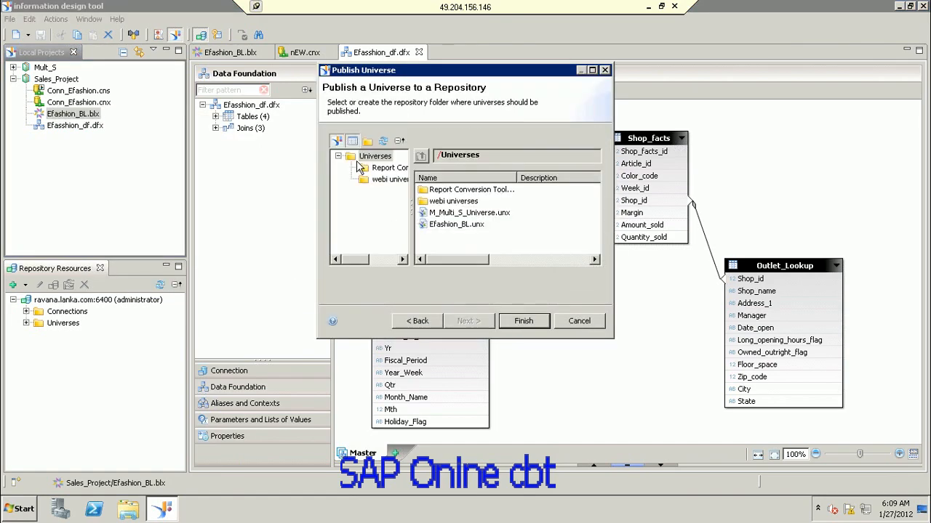
{"action": "left_click", "coordinate": [388, 171]}
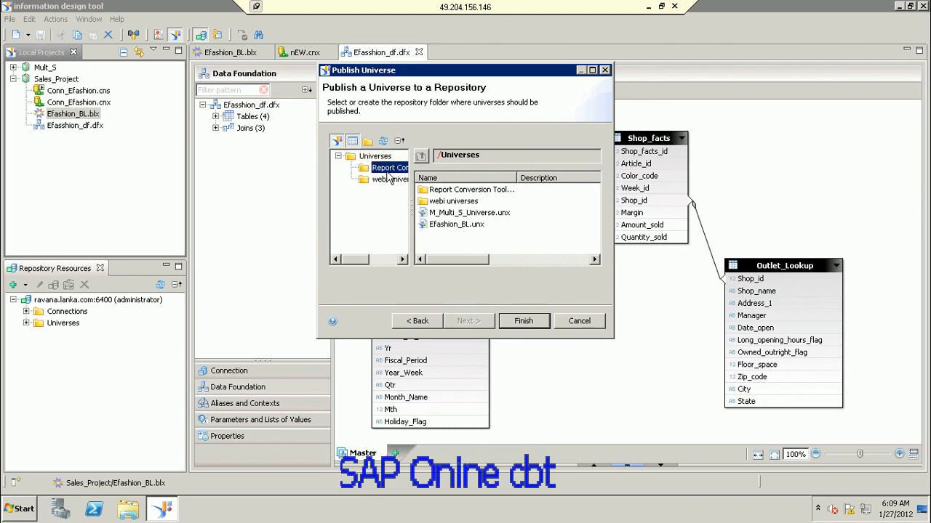
{"action": "left_click", "coordinate": [525, 321]}
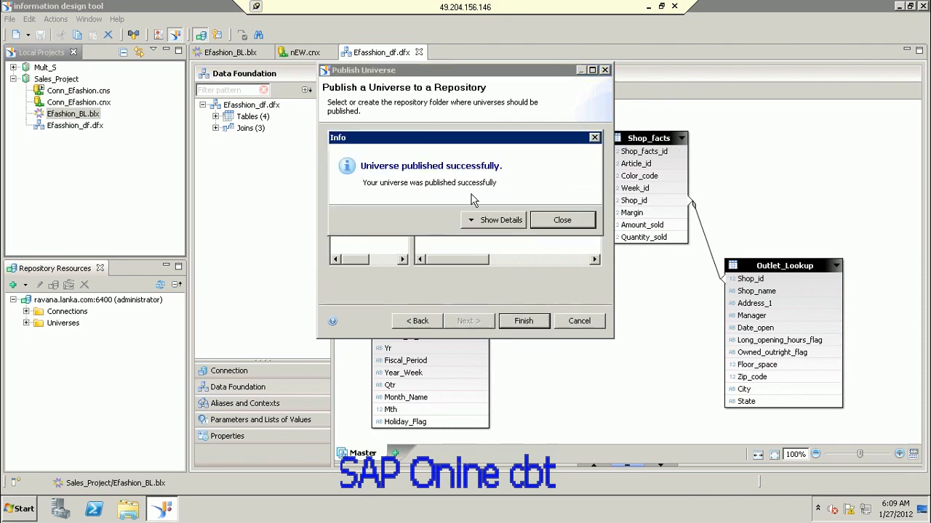
{"action": "left_click", "coordinate": [561, 222]}
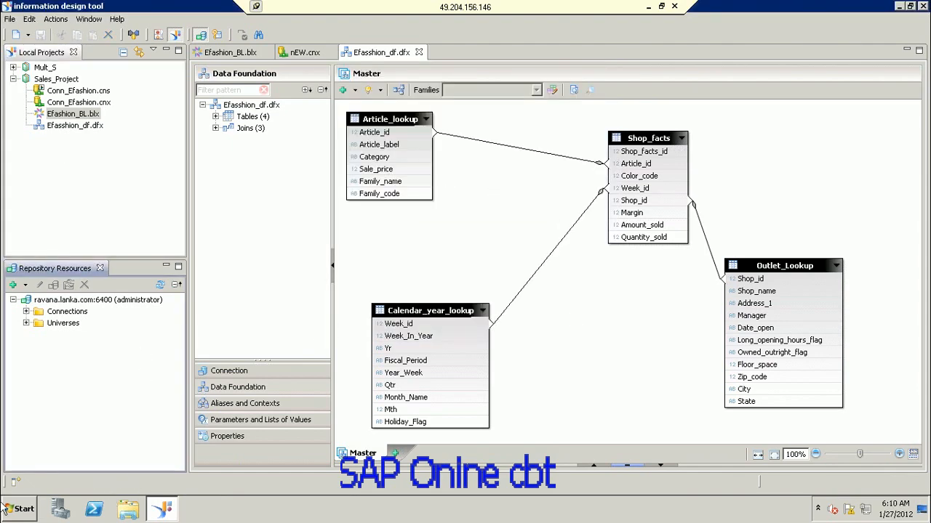
Step: Launch Web Intelligence Rich Client from the SAP BusinessObjects BI platform 4.0 Client Tools menu
{"action": "left_click", "coordinate": [24, 511]}
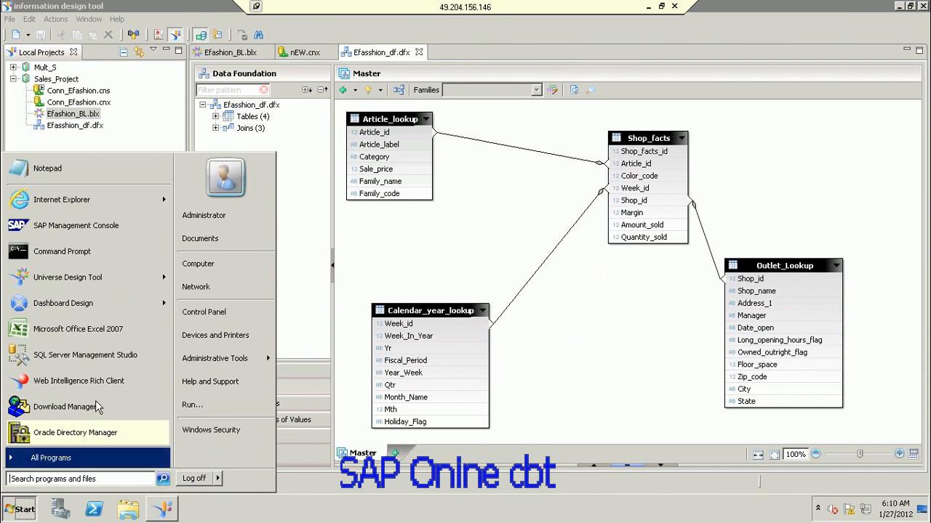
{"action": "left_click", "coordinate": [50, 458]}
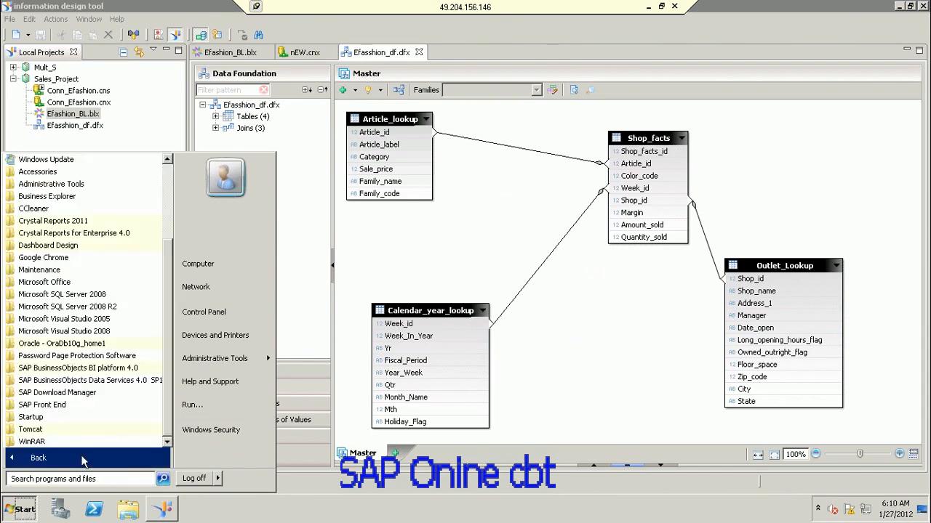
{"action": "left_click", "coordinate": [127, 369]}
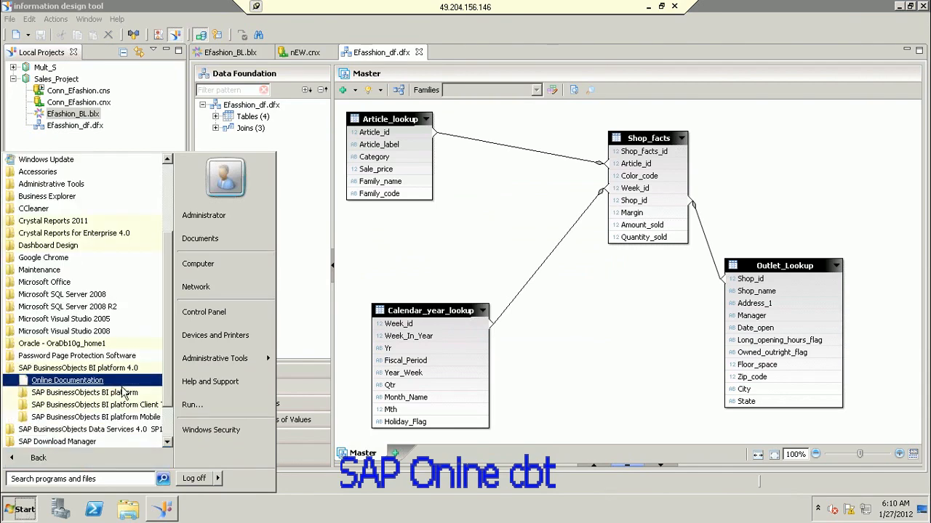
{"action": "left_click", "coordinate": [125, 405]}
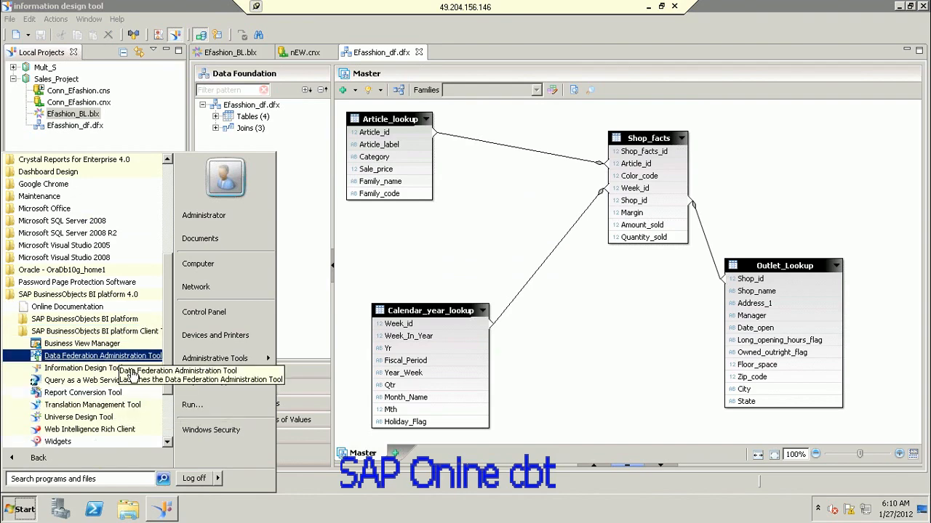
{"action": "left_click", "coordinate": [113, 435]}
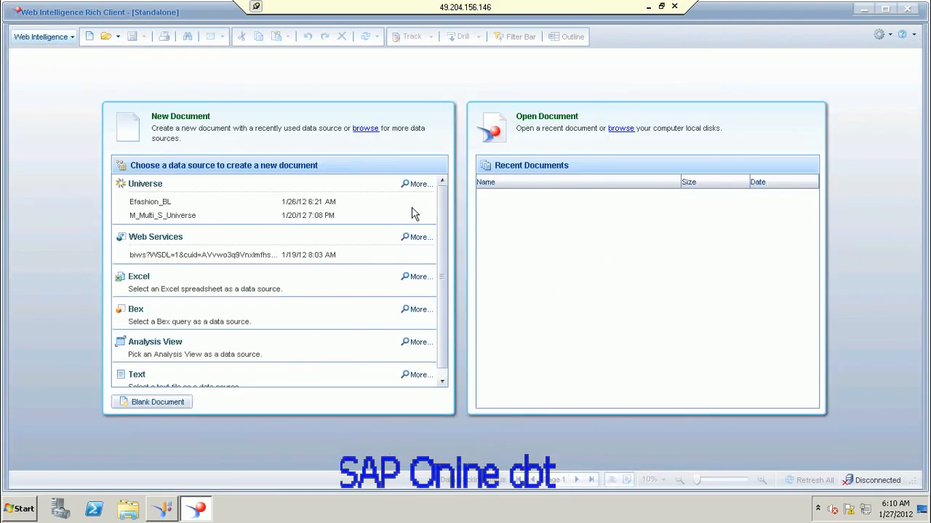
Step: Log on and start a new universe-based document on Efashion_BL.unx
{"action": "left_click", "coordinate": [419, 184]}
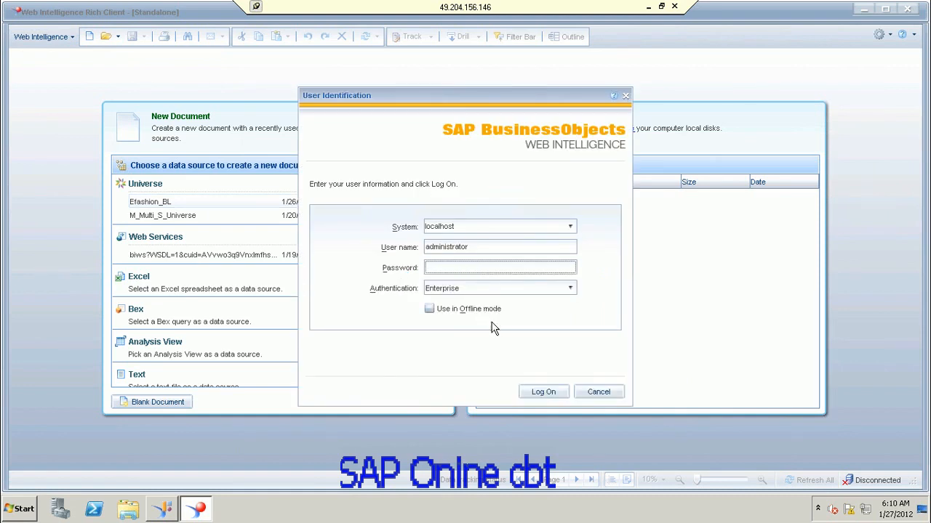
{"action": "left_click", "coordinate": [550, 393]}
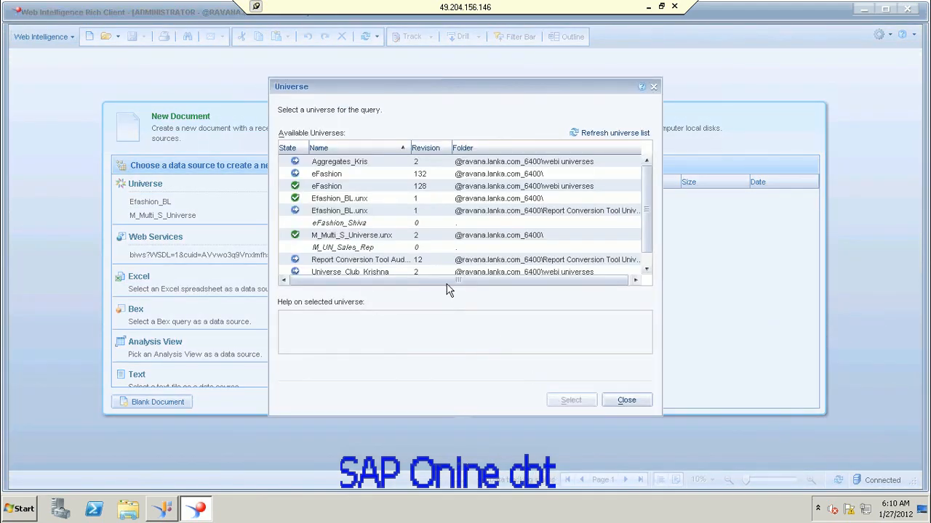
{"action": "left_click", "coordinate": [366, 199]}
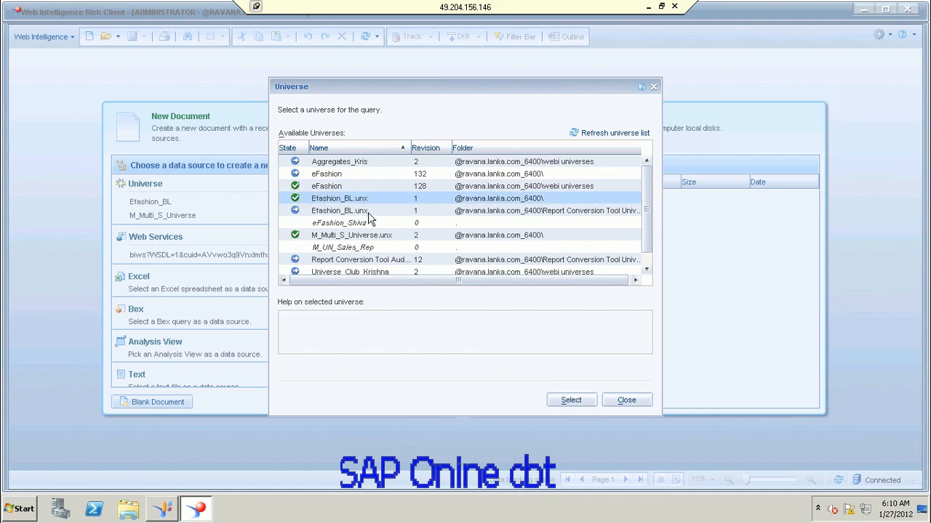
{"action": "left_click", "coordinate": [368, 213]}
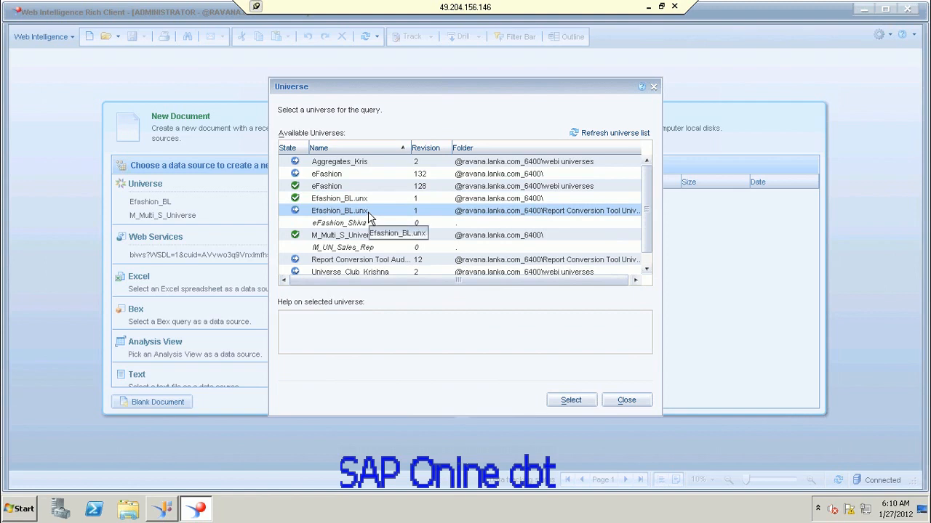
{"action": "left_click", "coordinate": [585, 400]}
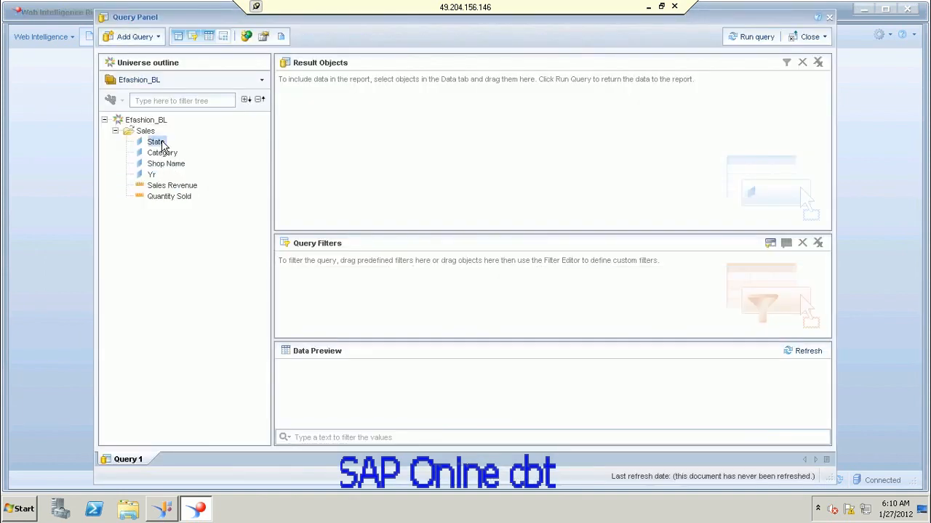
Step: Add State, Category, Shop Name, Yr, Sales Revenue and Quantity Sold to Result Objects and run the query
{"action": "double_click", "coordinate": [160, 143]}
{"action": "double_click", "coordinate": [169, 153]}
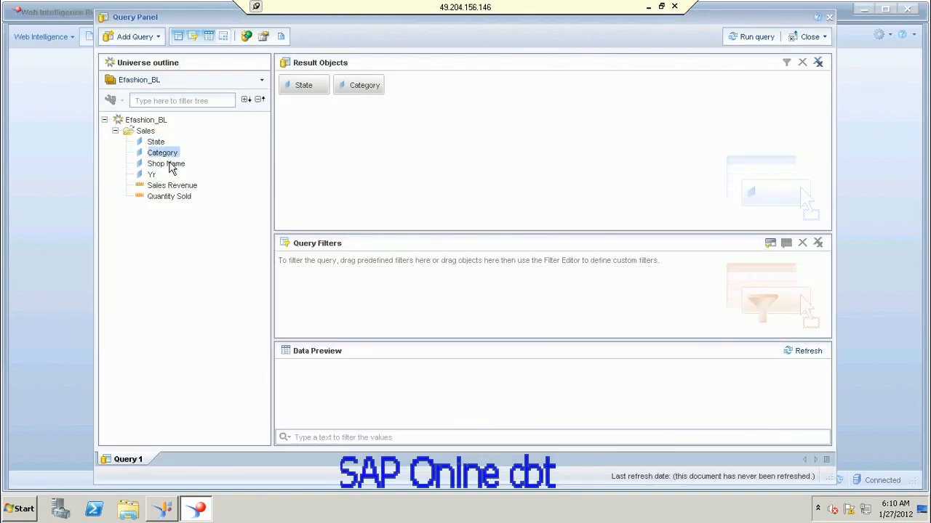
{"action": "double_click", "coordinate": [169, 165]}
{"action": "double_click", "coordinate": [154, 175]}
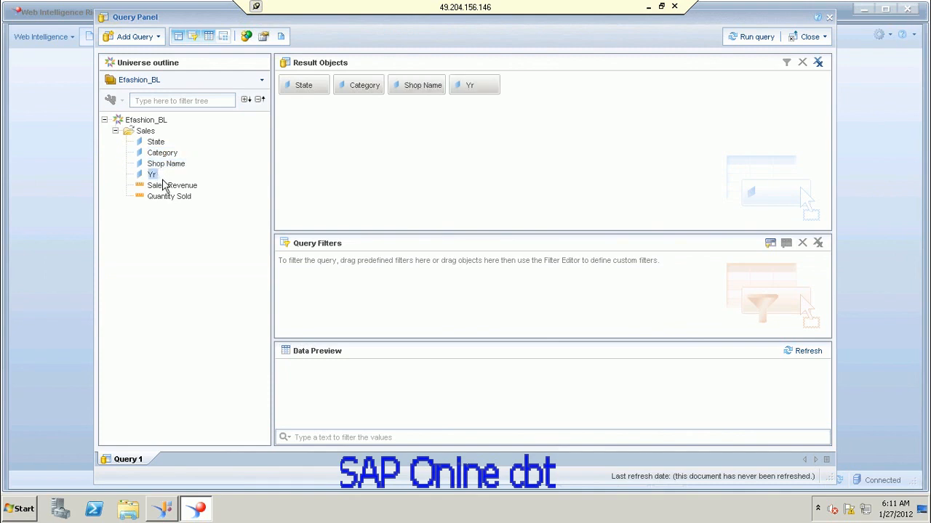
{"action": "double_click", "coordinate": [175, 187]}
{"action": "double_click", "coordinate": [180, 198]}
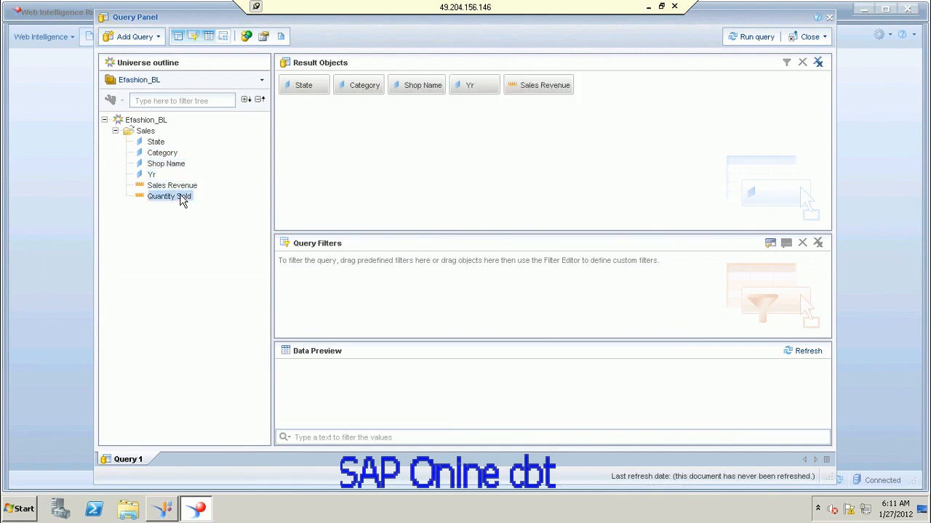
{"action": "left_click", "coordinate": [768, 37]}
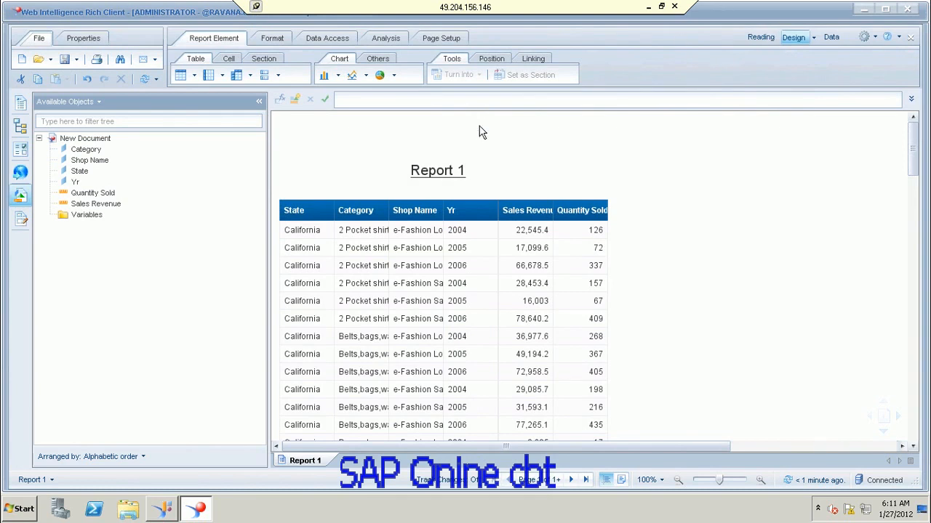
Step: Drag the borders of the Category, Shop Name, Sales Revenue and Quantity Sold columns wider in Report 1
{"action": "left_click", "coordinate": [398, 231]}
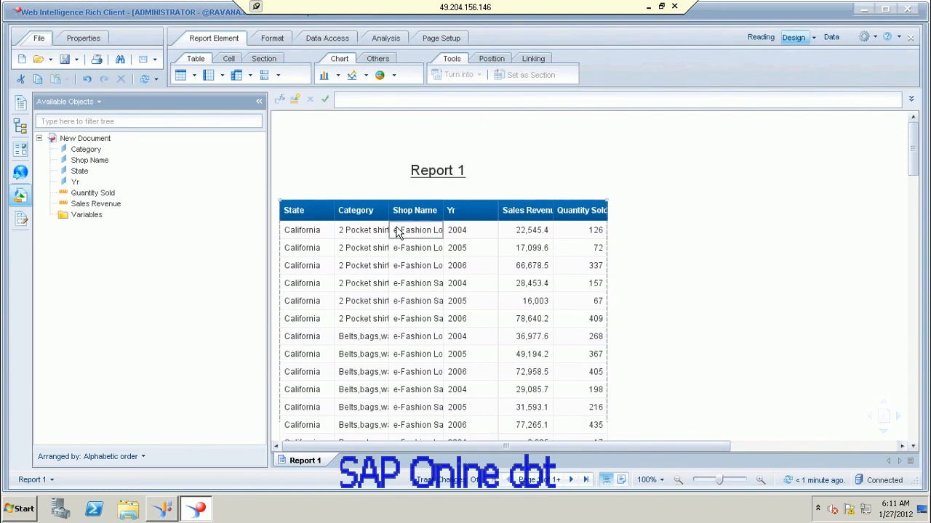
{"action": "left_click", "coordinate": [384, 210]}
{"action": "left_click_drag", "start_coordinate": [416, 222], "coordinate": [446, 222]}
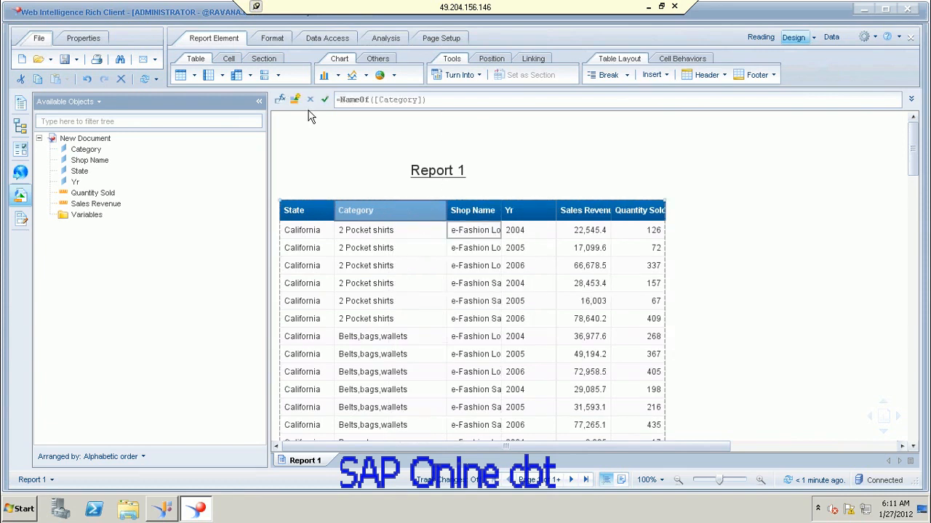
{"action": "left_click", "coordinate": [499, 211]}
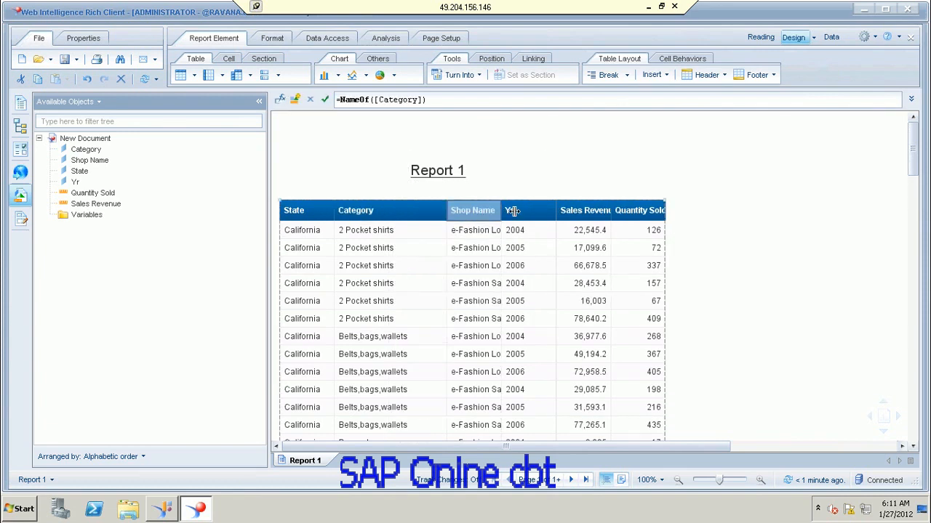
{"action": "left_click_drag", "start_coordinate": [514, 211], "coordinate": [563, 220]}
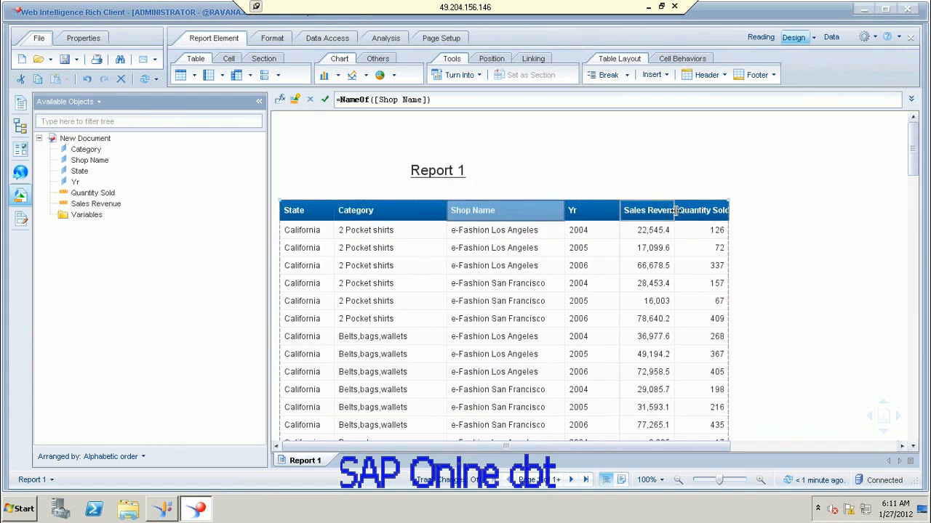
{"action": "left_click_drag", "start_coordinate": [675, 211], "coordinate": [685, 215]}
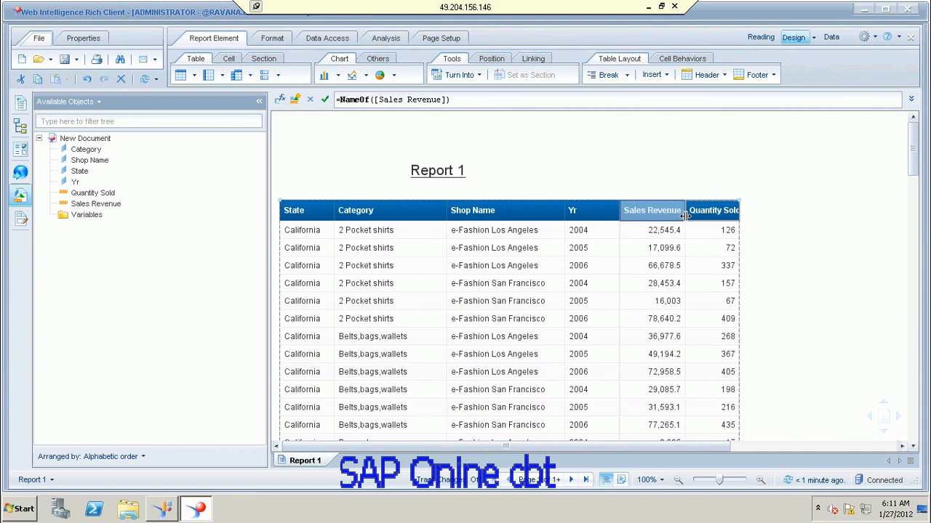
{"action": "left_click", "coordinate": [622, 179]}
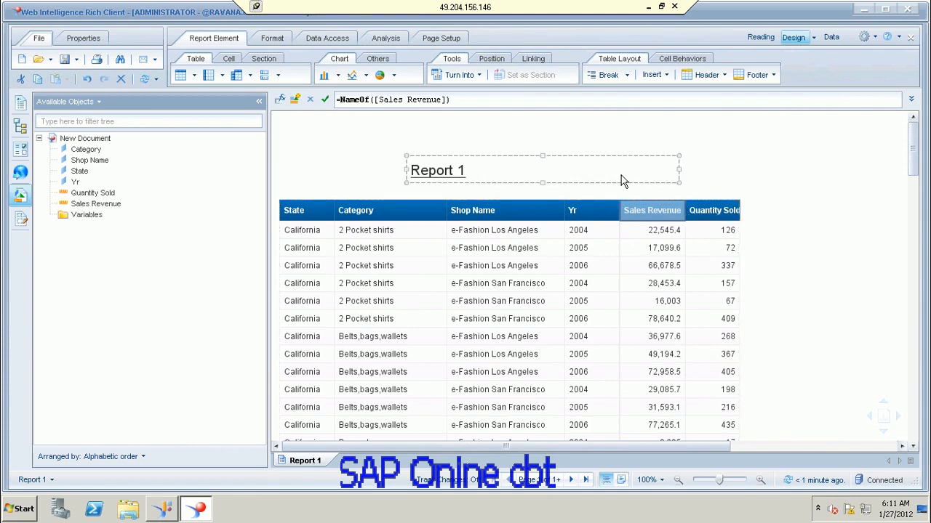
{"action": "left_click", "coordinate": [743, 174]}
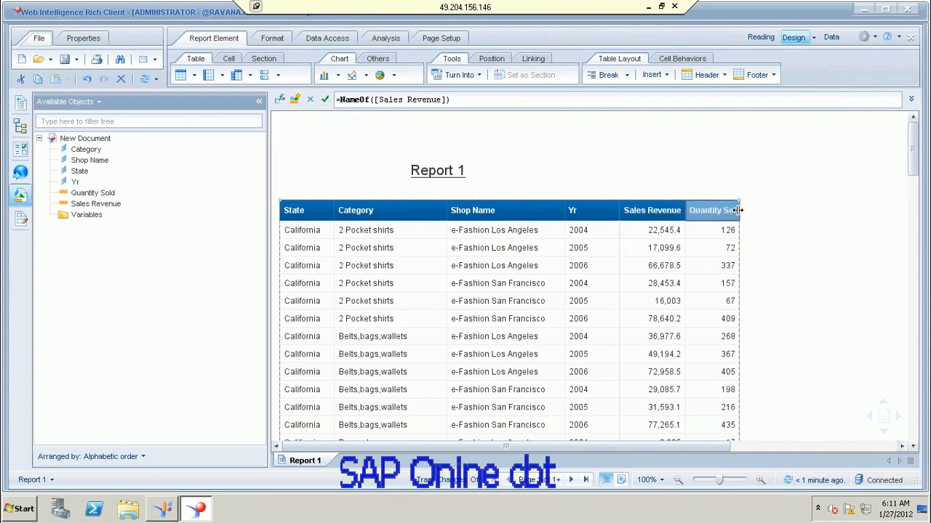
{"action": "left_click_drag", "start_coordinate": [737, 210], "coordinate": [759, 210]}
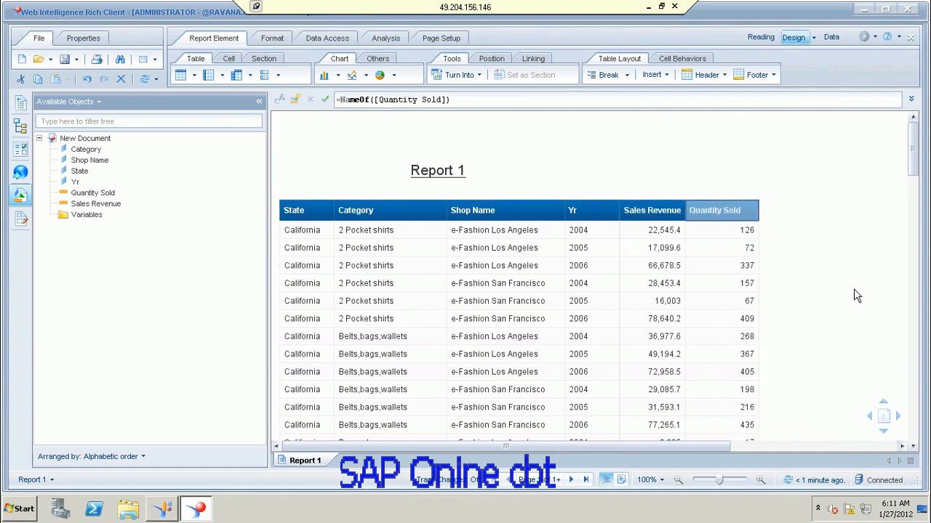
{"action": "left_click", "coordinate": [853, 289]}
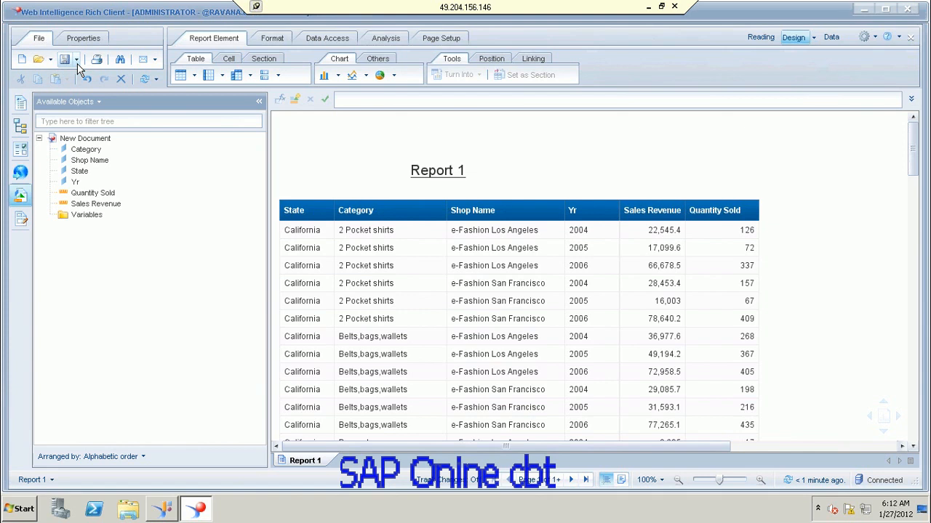
Step: Start a Save As to the Desktop with Excel 2007 as the file type
{"action": "left_click", "coordinate": [77, 64]}
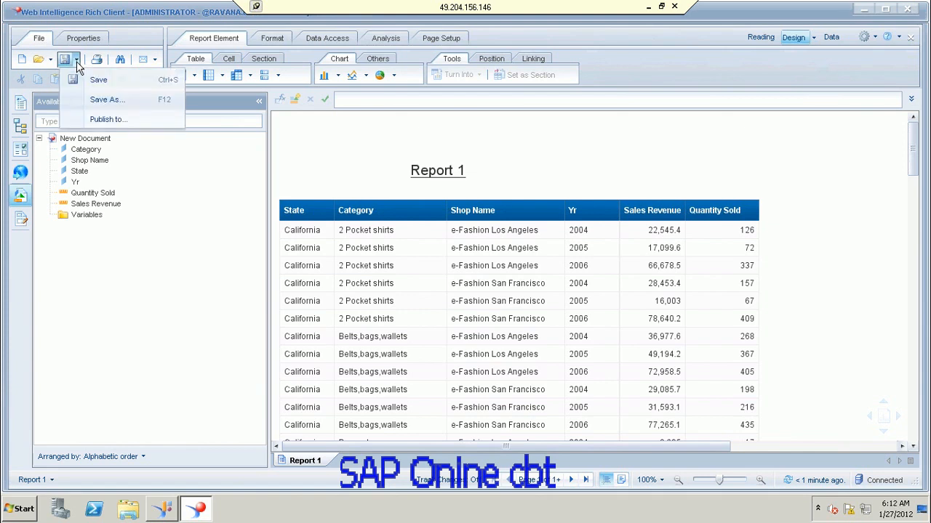
{"action": "left_click", "coordinate": [511, 154]}
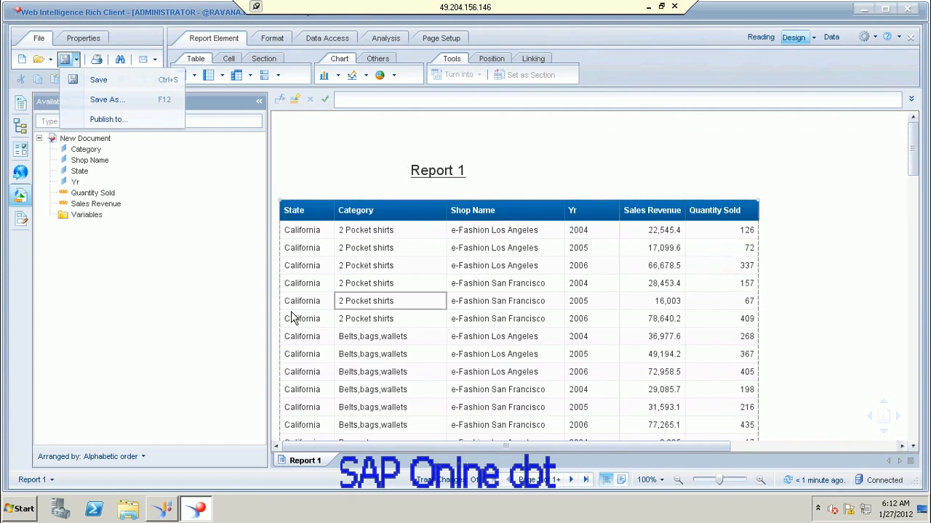
{"action": "left_click", "coordinate": [100, 107]}
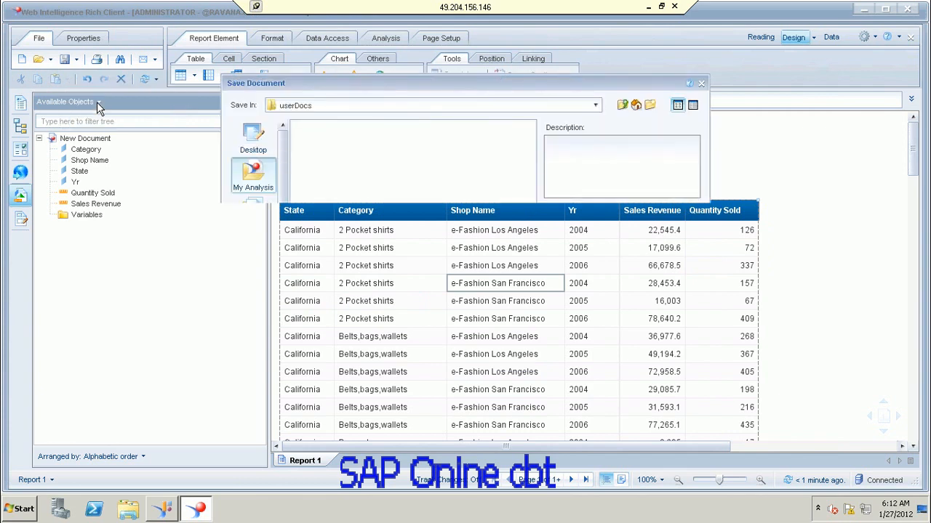
{"action": "left_click", "coordinate": [258, 142]}
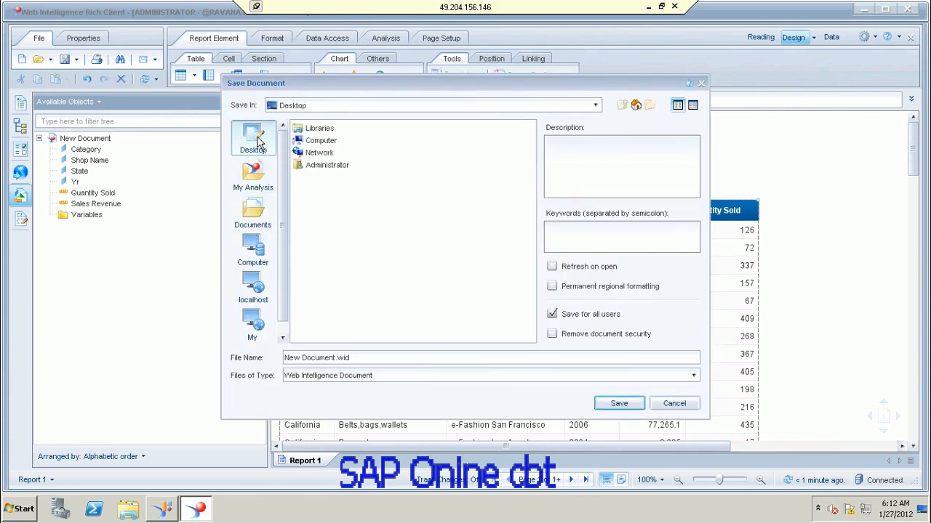
{"action": "left_click", "coordinate": [693, 376]}
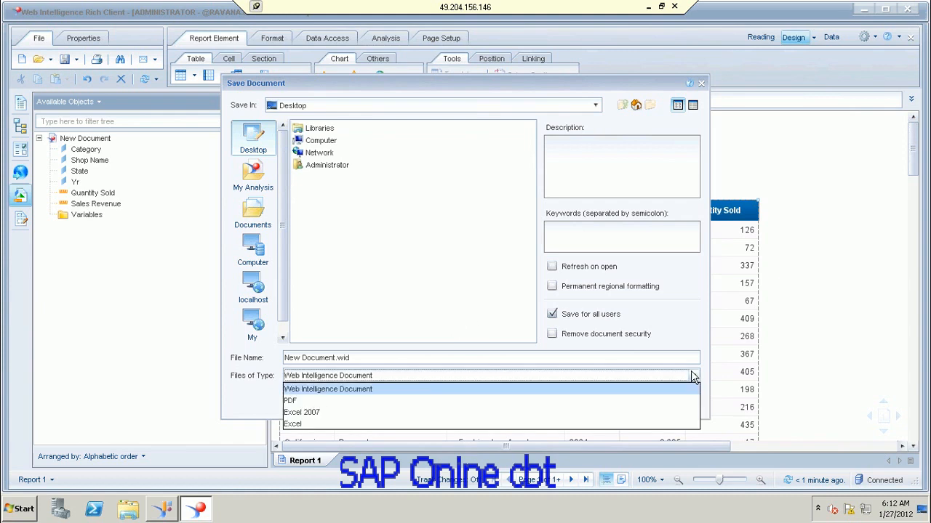
{"action": "left_click", "coordinate": [317, 413]}
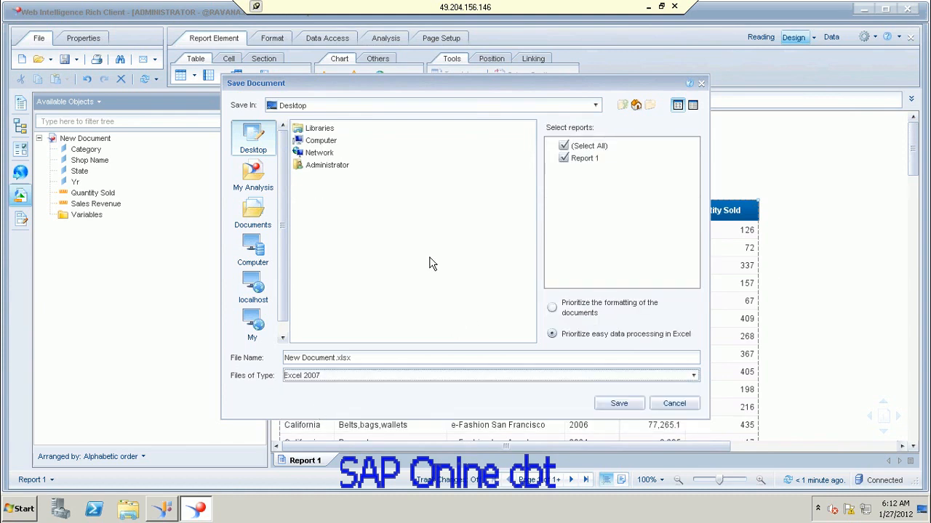
Step: Name the file Sales_Report, save it, and close Web Intelligence without saving New Document
{"action": "left_click", "coordinate": [318, 358]}
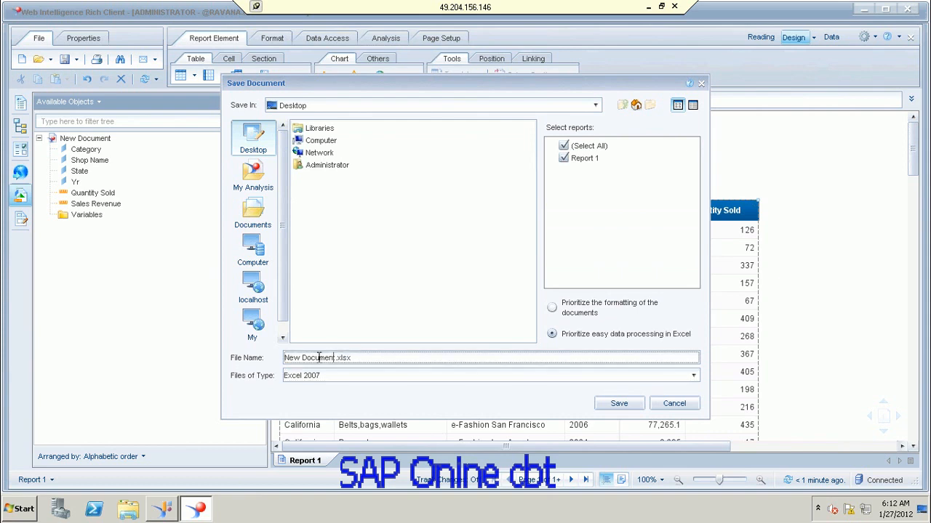
{"action": "left_click_drag", "start_coordinate": [319, 357], "coordinate": [229, 342]}
{"action": "key", "text": "BackSpace"}
{"action": "type", "text": "Sales_Report"}
{"action": "left_click", "coordinate": [628, 401]}
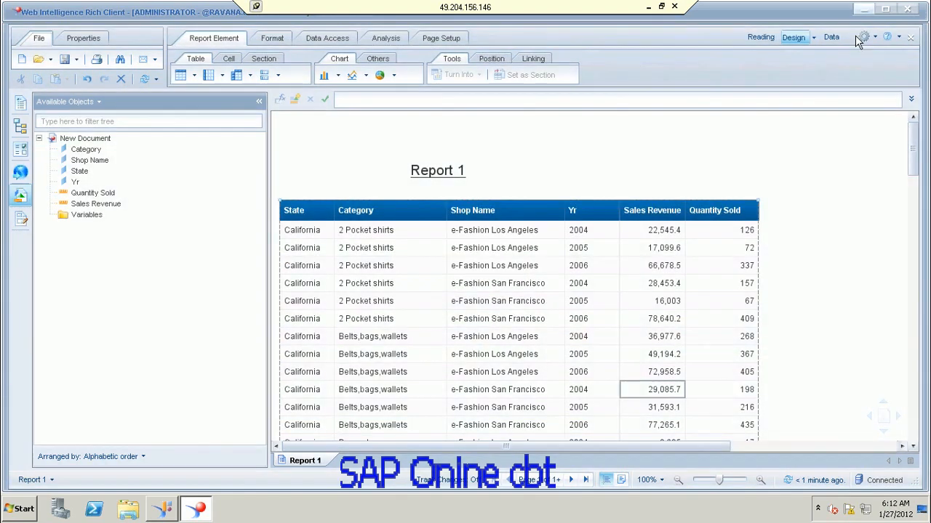
{"action": "left_click", "coordinate": [907, 8]}
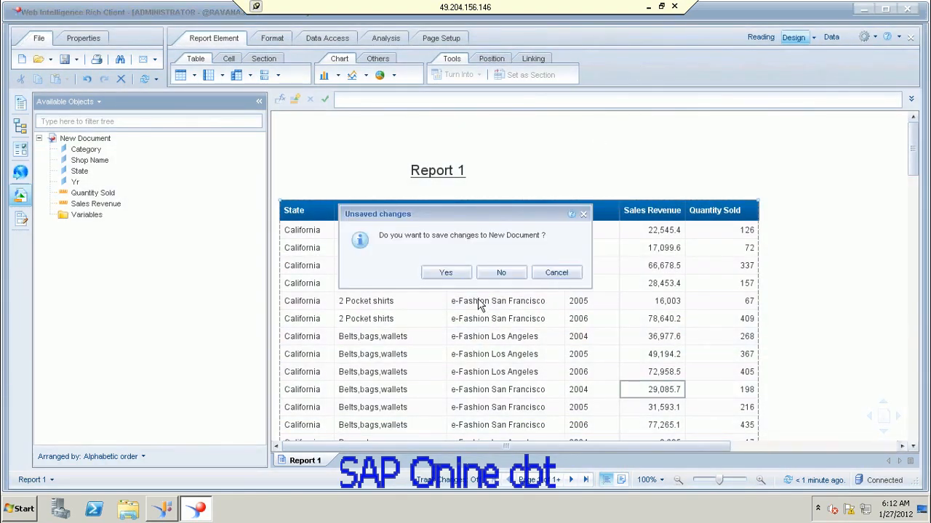
{"action": "left_click", "coordinate": [512, 278]}
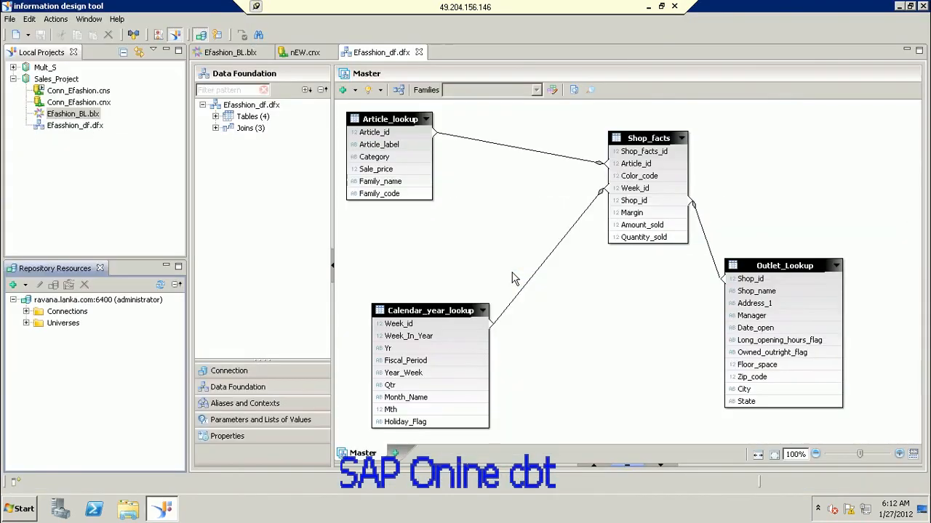
Step: Try opening Sales_Reportt.xlsx from the desktop twice, dismissing the error and closing Excel each time
{"action": "left_click", "coordinate": [900, 7]}
{"action": "left_click", "coordinate": [80, 273]}
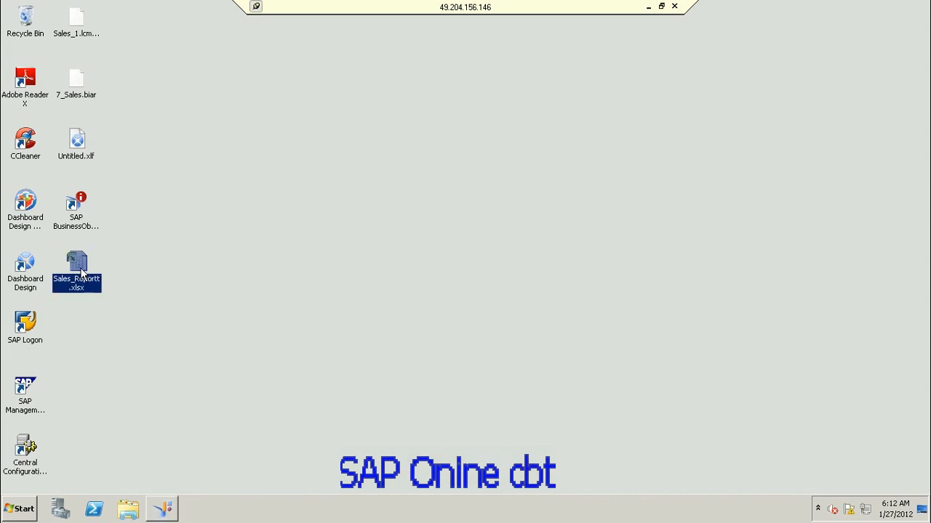
{"action": "double_click", "coordinate": [81, 273]}
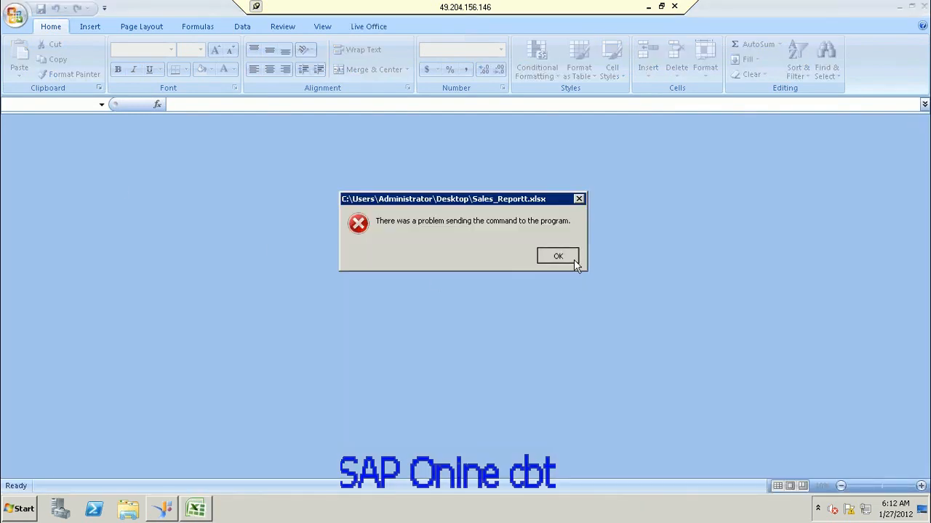
{"action": "left_click", "coordinate": [574, 259]}
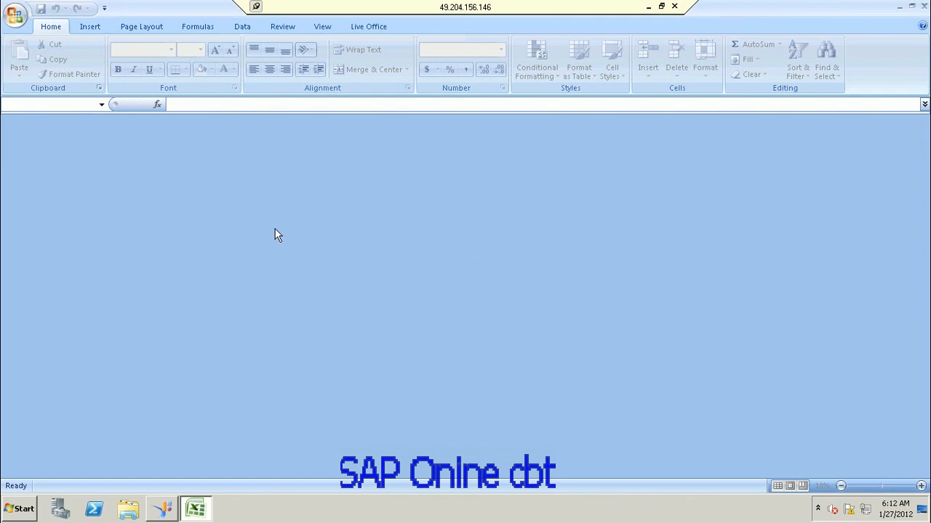
{"action": "left_click", "coordinate": [924, 5]}
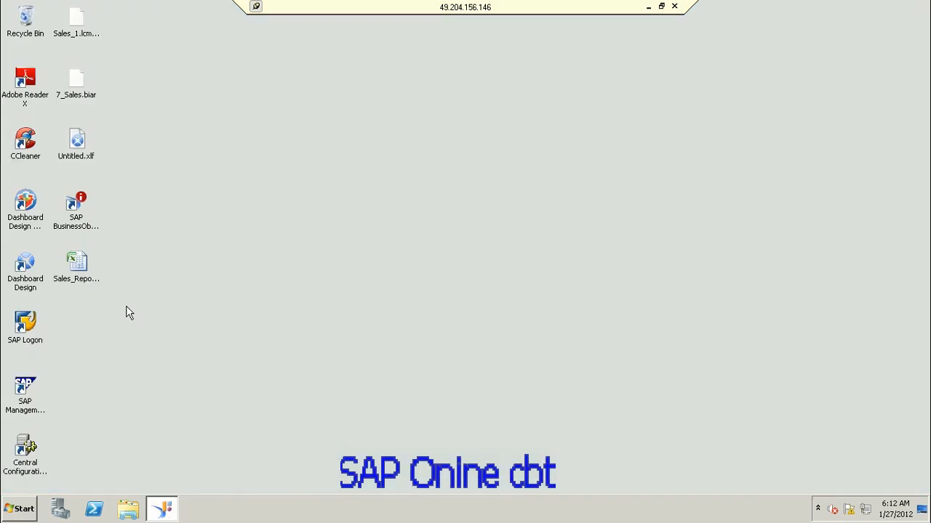
{"action": "double_click", "coordinate": [73, 266]}
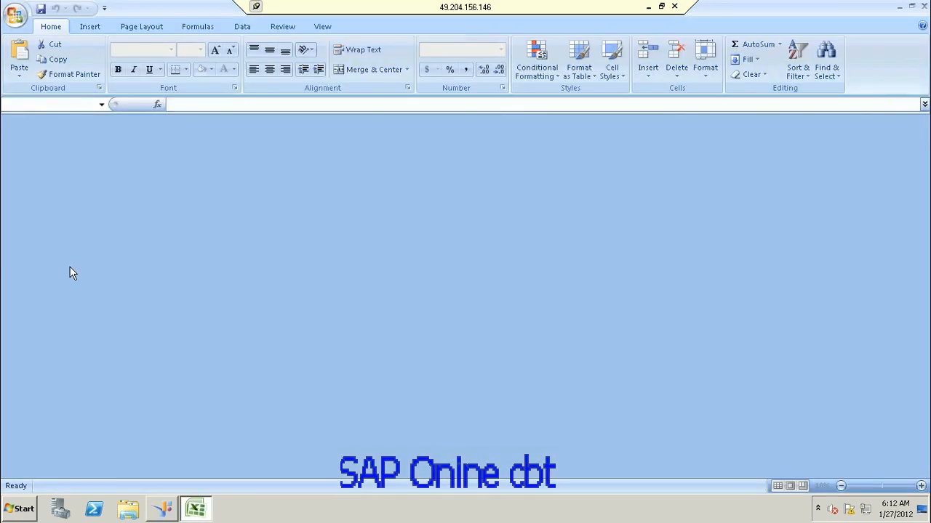
{"action": "left_click", "coordinate": [554, 258]}
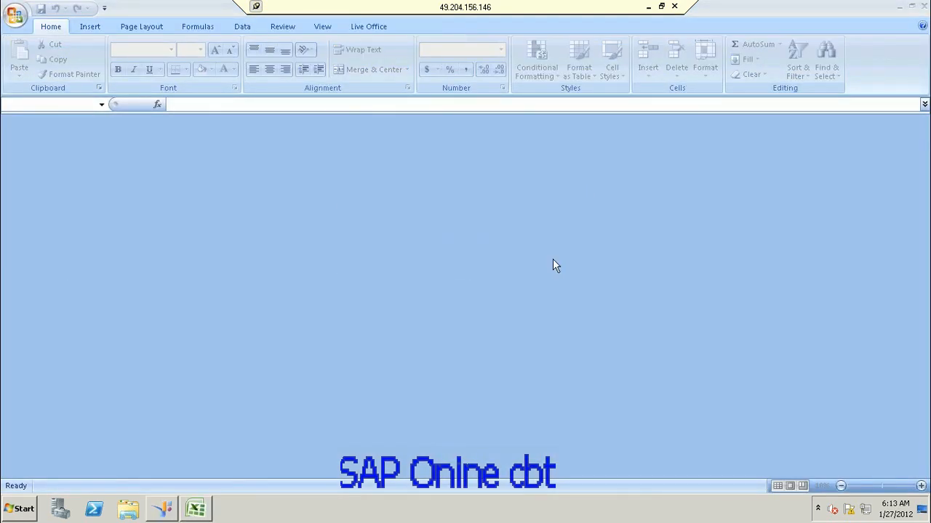
{"action": "left_click", "coordinate": [923, 6]}
Step: Relaunch Excel and open Sales_Reportt.xlsx from the Desktop via Office button > Open
{"action": "left_click", "coordinate": [24, 510]}
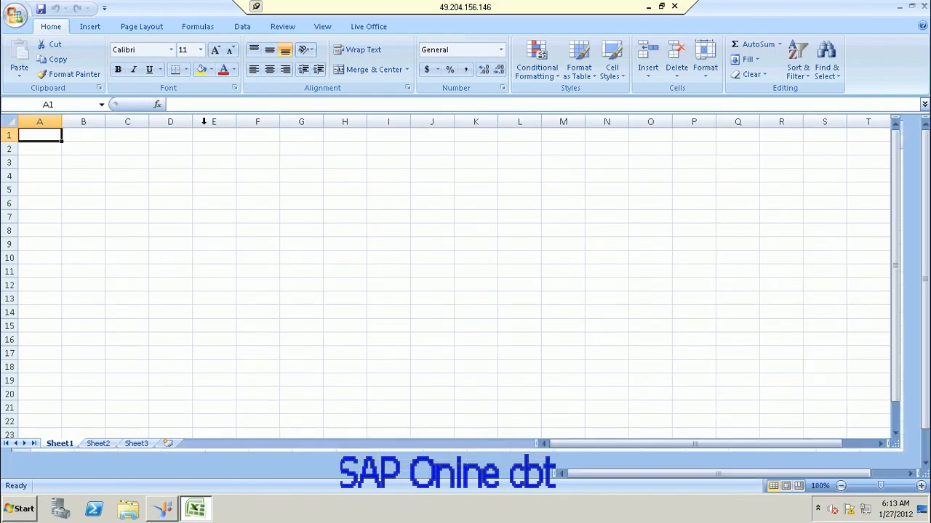
{"action": "left_click", "coordinate": [15, 14]}
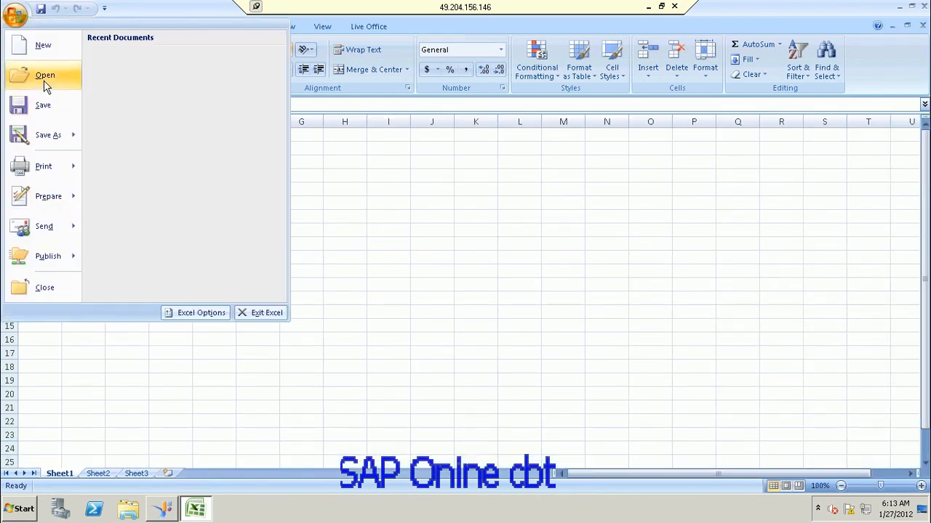
{"action": "left_click", "coordinate": [46, 76]}
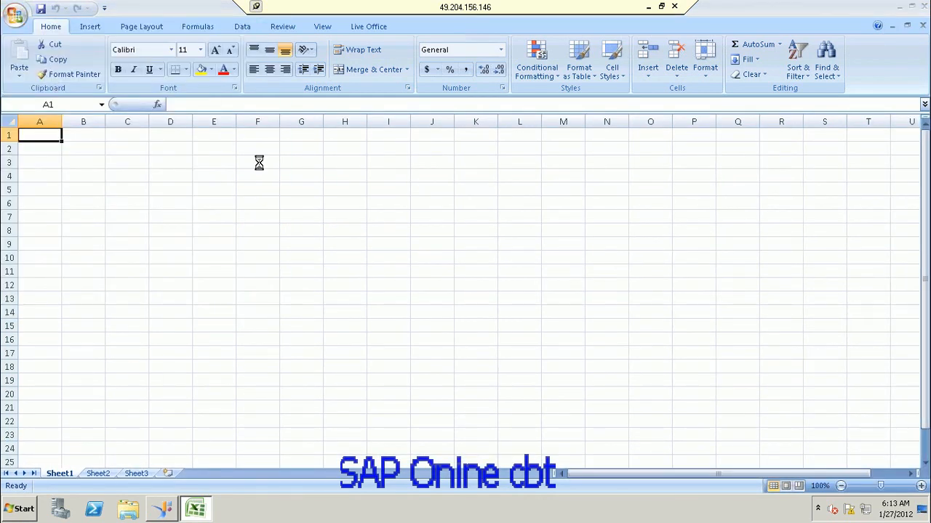
{"action": "left_click", "coordinate": [52, 114]}
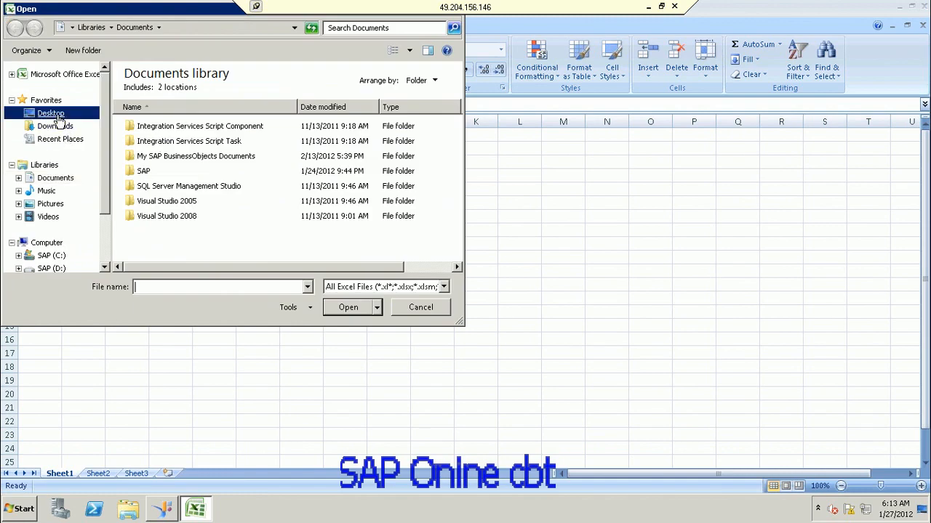
{"action": "double_click", "coordinate": [219, 231]}
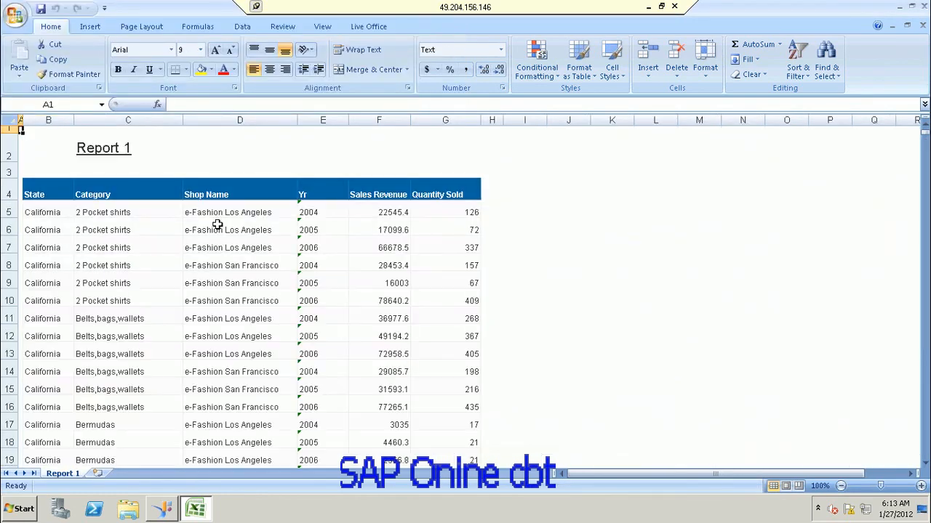
Step: Try deleting the top rows together, dismissing the mixed-selection error each time
{"action": "left_click", "coordinate": [4, 172]}
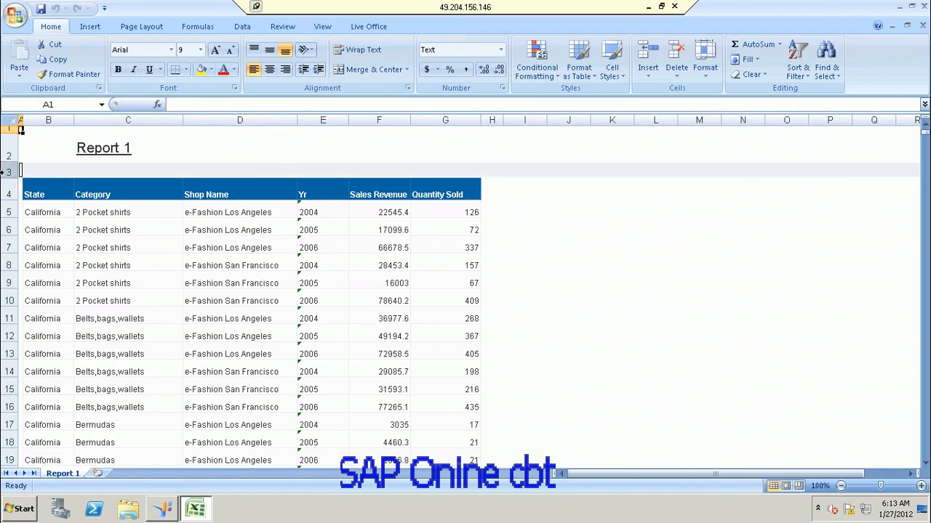
{"action": "left_click_drag", "start_coordinate": [3, 171], "coordinate": [3, 130]}
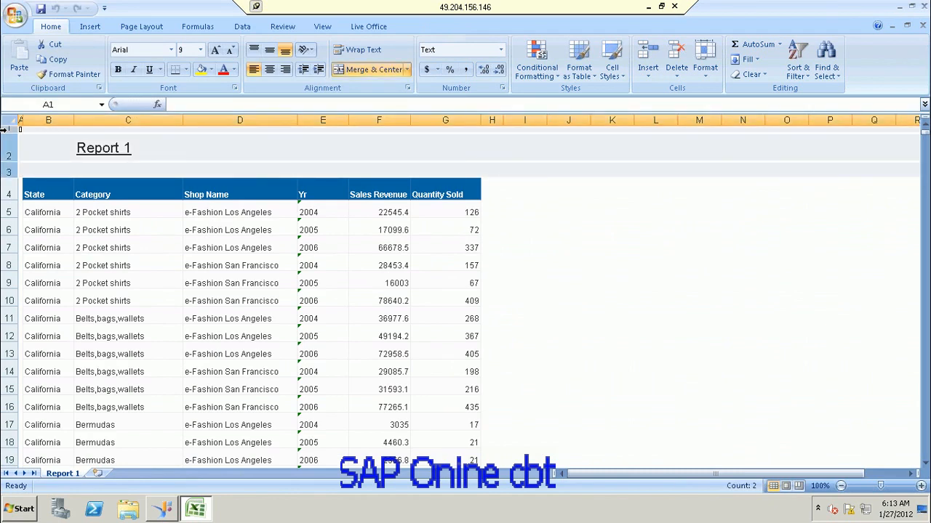
{"action": "right_click", "coordinate": [4, 128]}
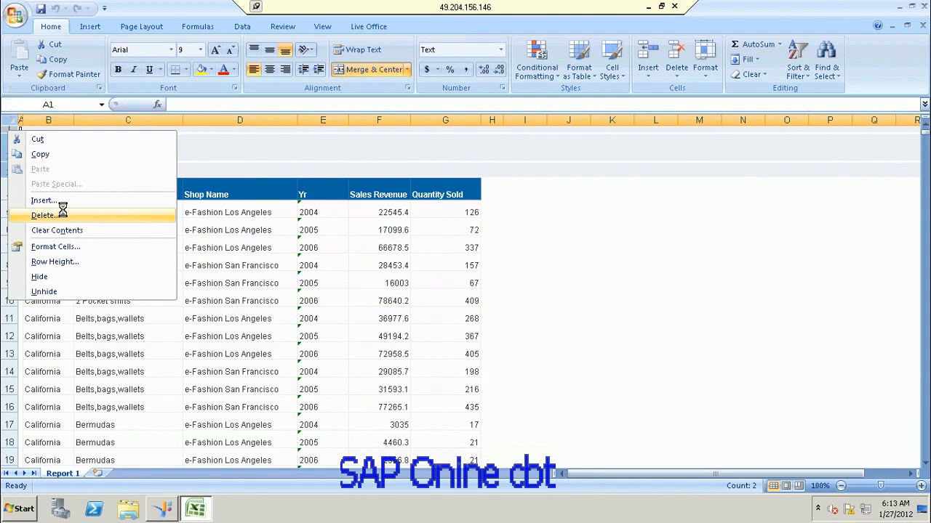
{"action": "left_click", "coordinate": [44, 215]}
{"action": "left_click", "coordinate": [467, 283]}
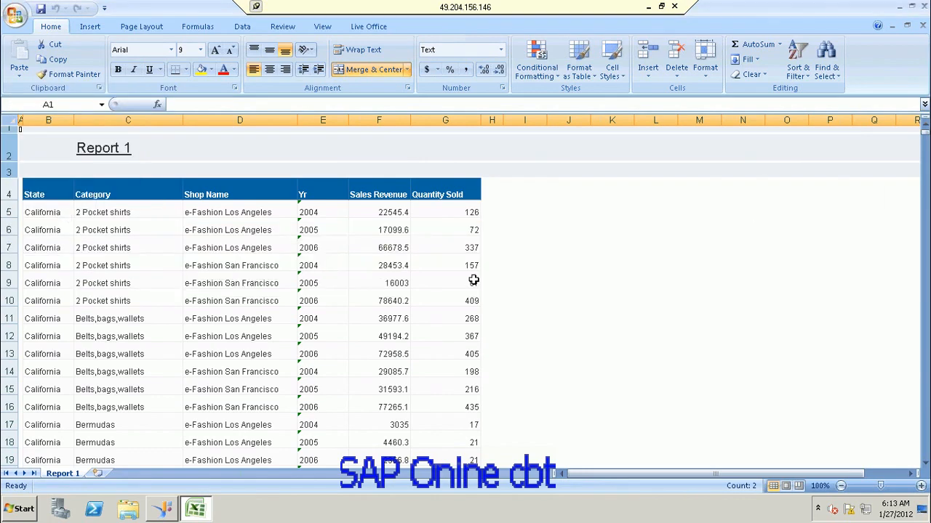
{"action": "left_click", "coordinate": [471, 283]}
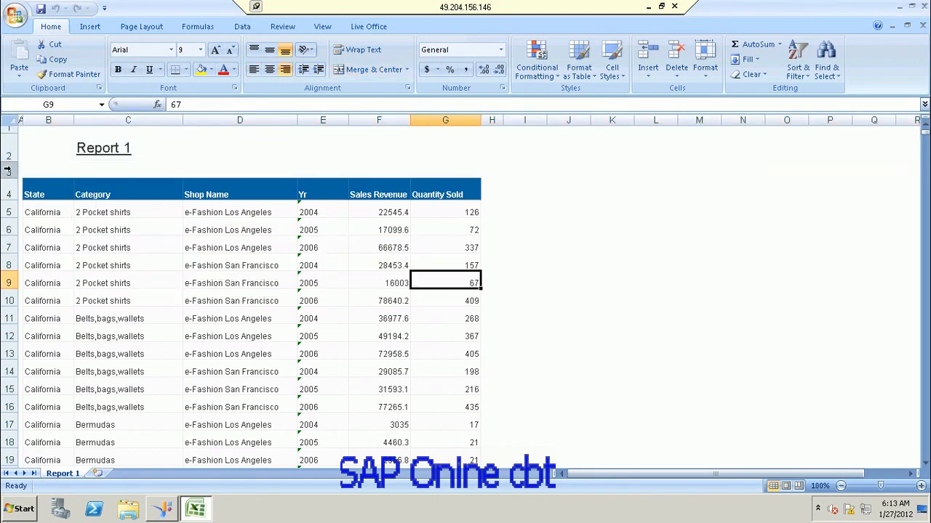
{"action": "left_click_drag", "start_coordinate": [5, 171], "coordinate": [10, 133]}
{"action": "right_click", "coordinate": [11, 133]}
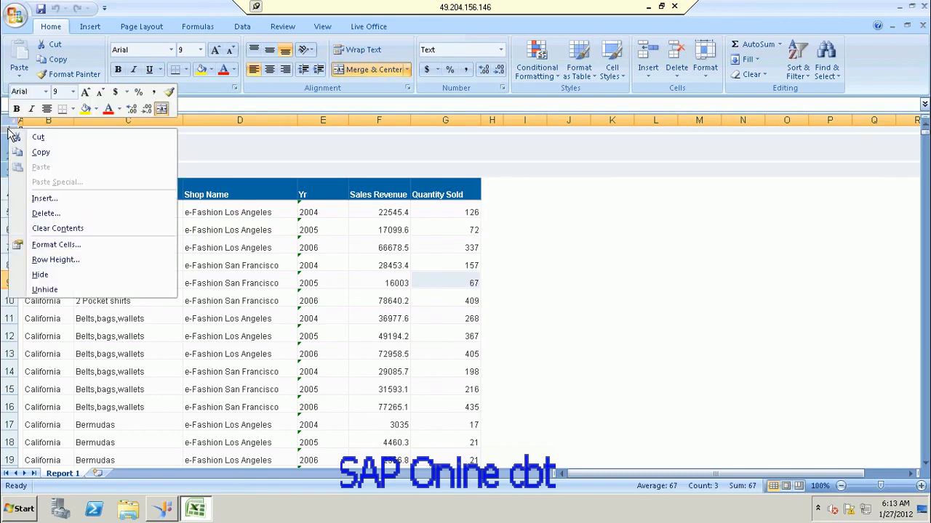
{"action": "left_click", "coordinate": [62, 212]}
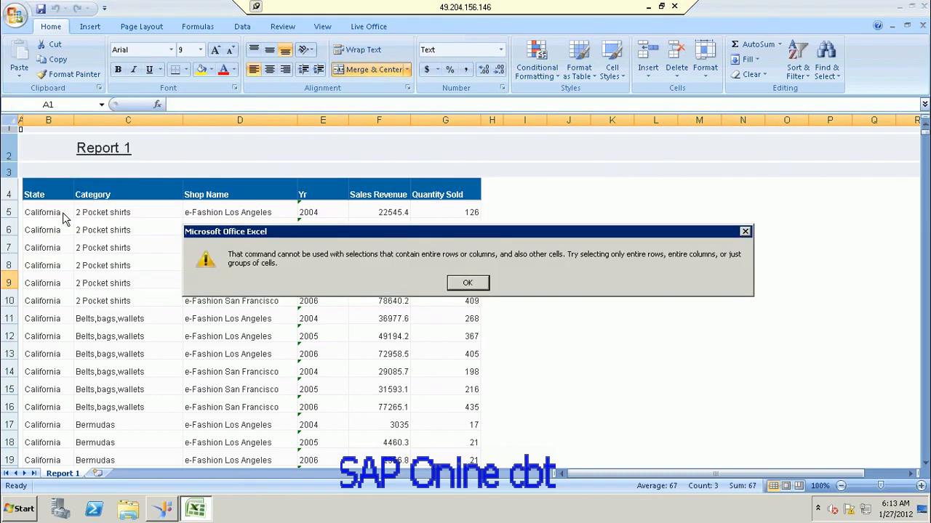
{"action": "left_click", "coordinate": [469, 283]}
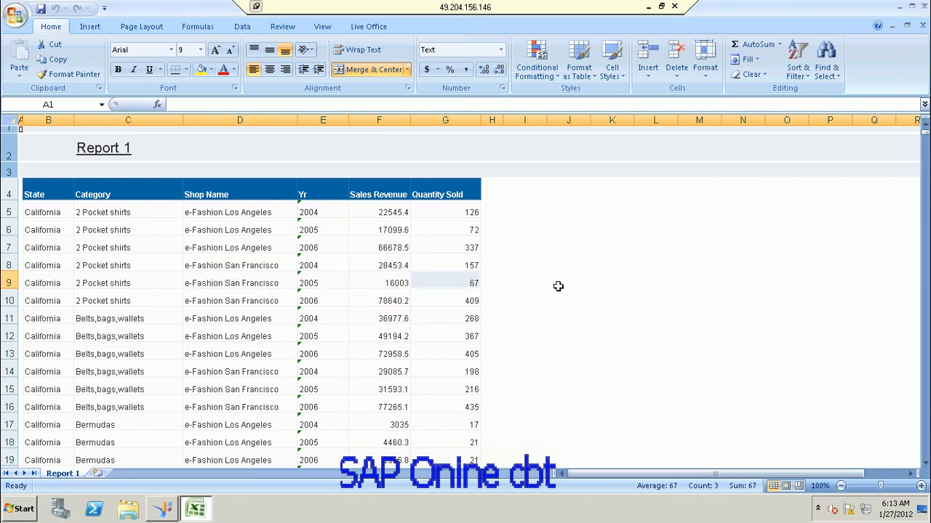
{"action": "left_click", "coordinate": [605, 301]}
Step: Delete blank row 3, then the Report 1 title row, then the empty row 1
{"action": "left_click", "coordinate": [75, 172]}
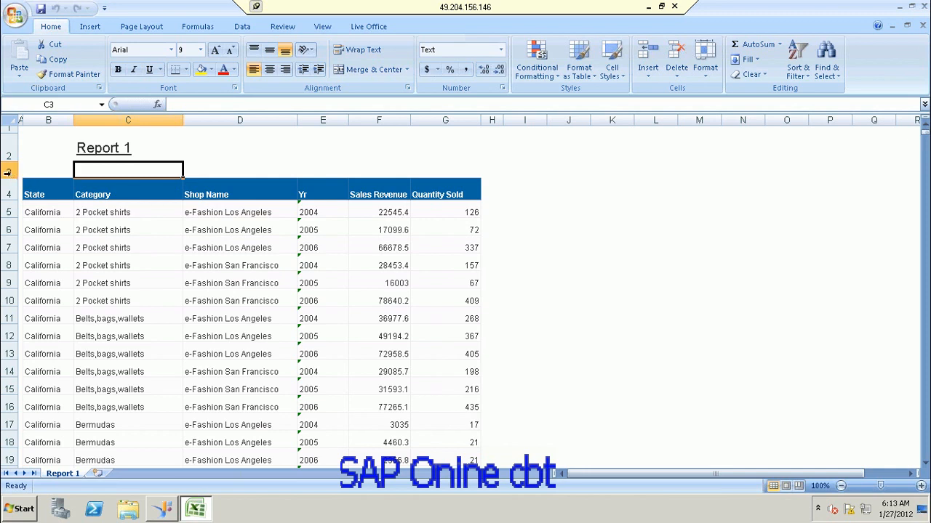
{"action": "left_click", "coordinate": [7, 172]}
{"action": "right_click", "coordinate": [7, 172]}
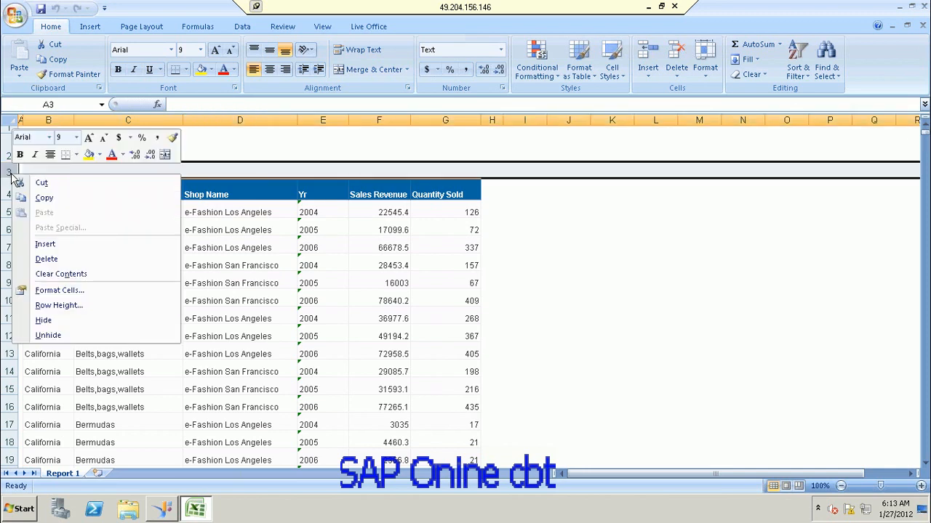
{"action": "left_click", "coordinate": [46, 259]}
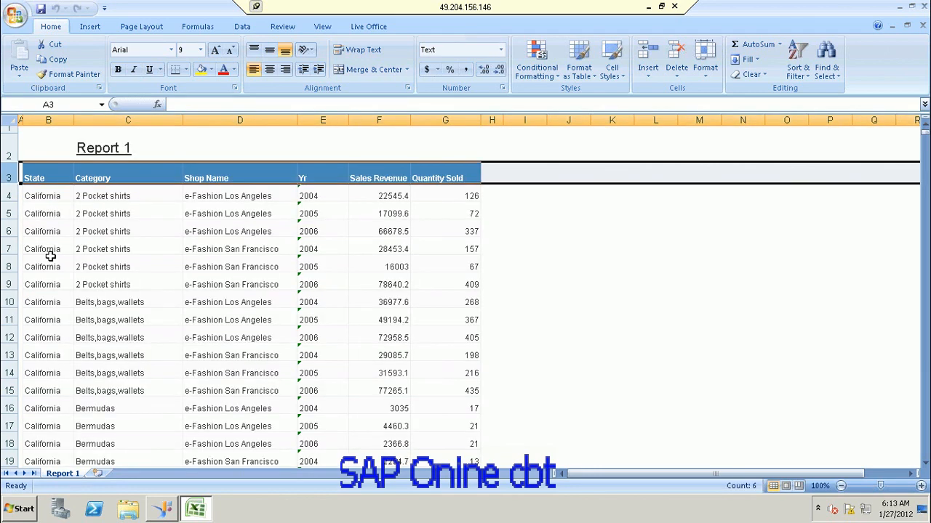
{"action": "right_click", "coordinate": [5, 150]}
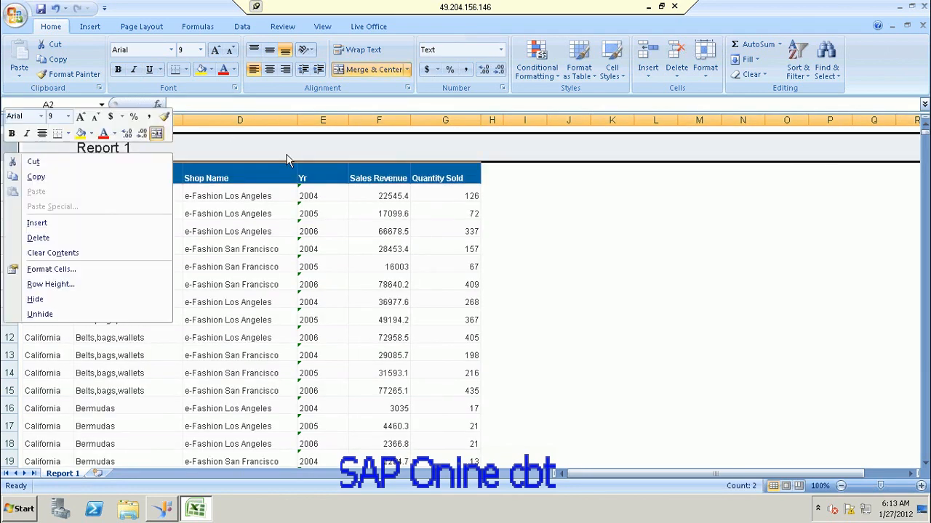
{"action": "left_click", "coordinate": [53, 234]}
{"action": "left_click", "coordinate": [5, 131]}
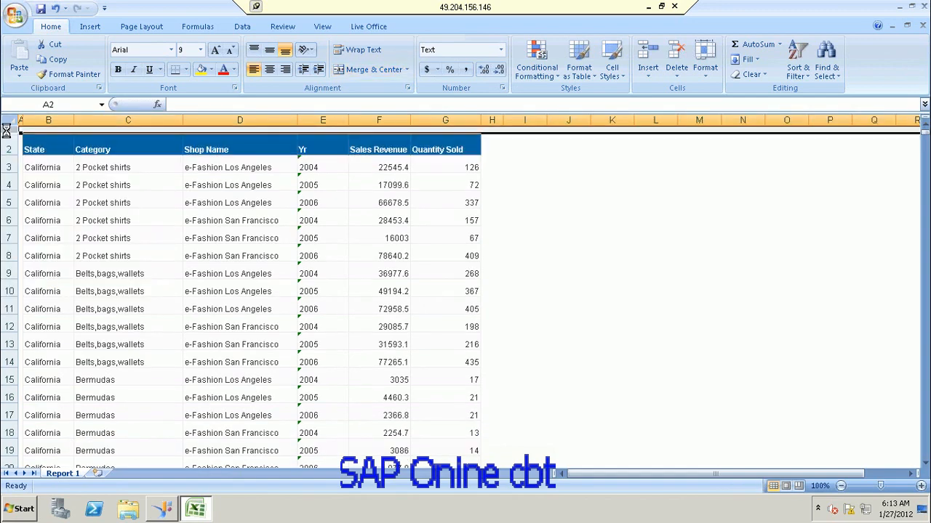
{"action": "right_click", "coordinate": [6, 131]}
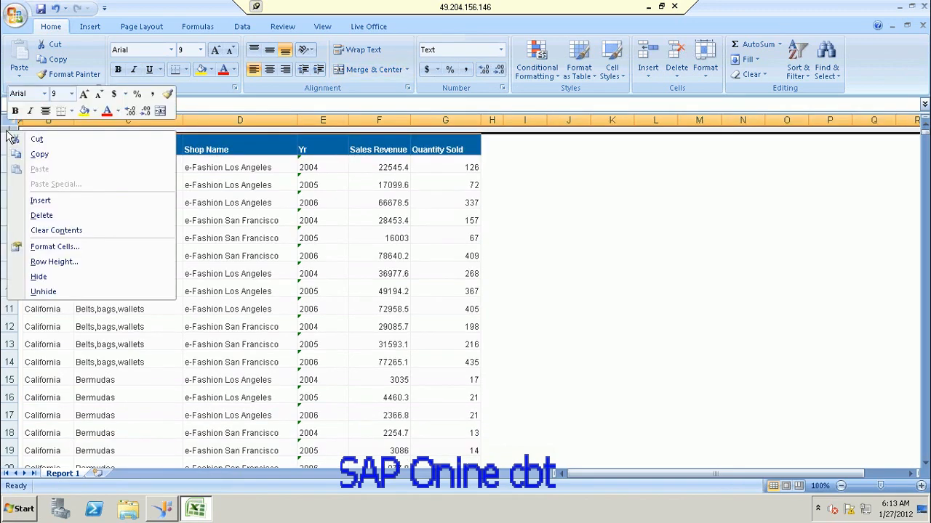
{"action": "left_click", "coordinate": [58, 211]}
{"action": "left_click", "coordinate": [616, 262]}
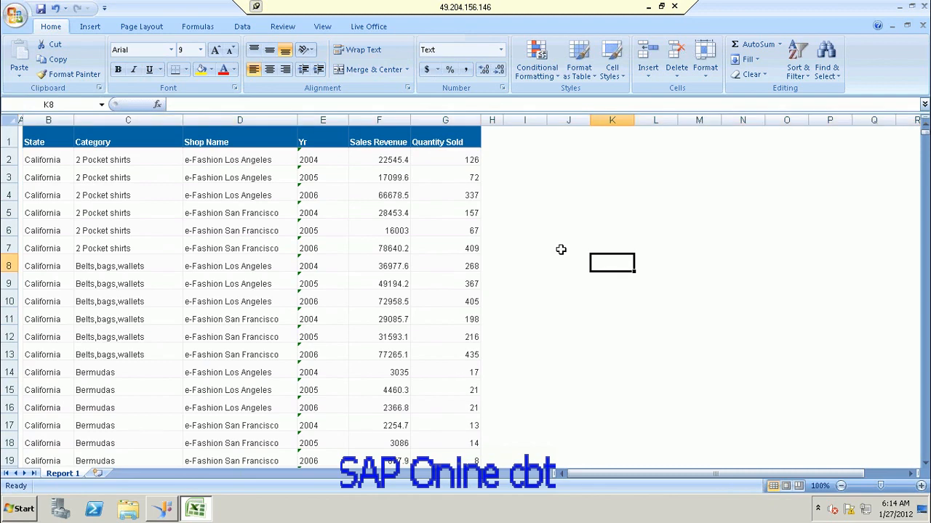
Step: Widen the Yr, Sales Revenue and empty H columns
{"action": "left_click_drag", "start_coordinate": [350, 120], "coordinate": [357, 120]}
{"action": "left_click_drag", "start_coordinate": [419, 120], "coordinate": [612, 119]}
{"action": "left_click_drag", "start_coordinate": [633, 136], "coordinate": [554, 190]}
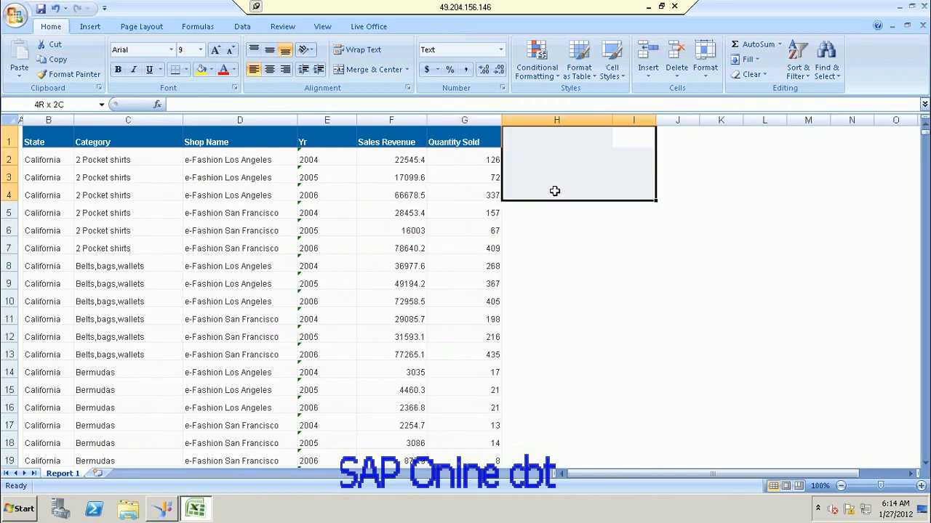
{"action": "left_click", "coordinate": [554, 191]}
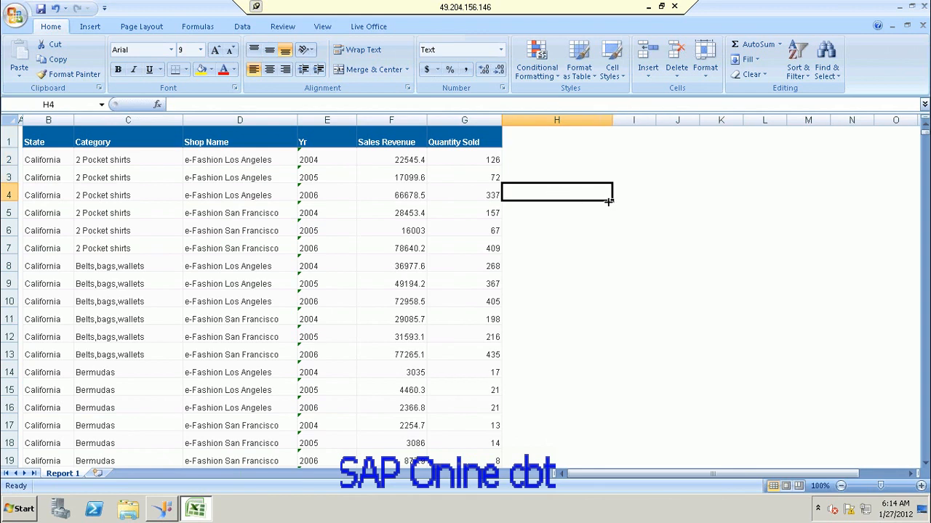
Step: Enter the formula =F2/G2 in cell H2 after checking the F2 and G2 values
{"action": "left_click", "coordinate": [533, 153]}
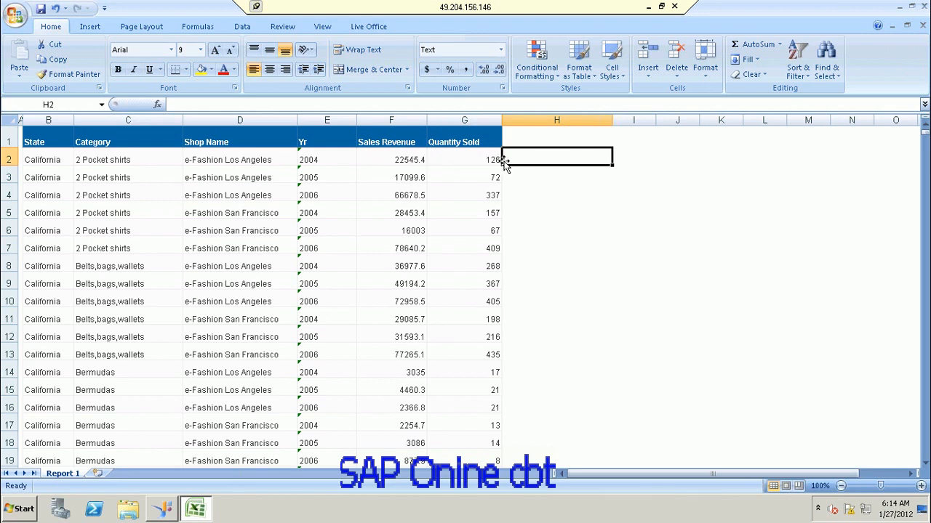
{"action": "left_click", "coordinate": [399, 161]}
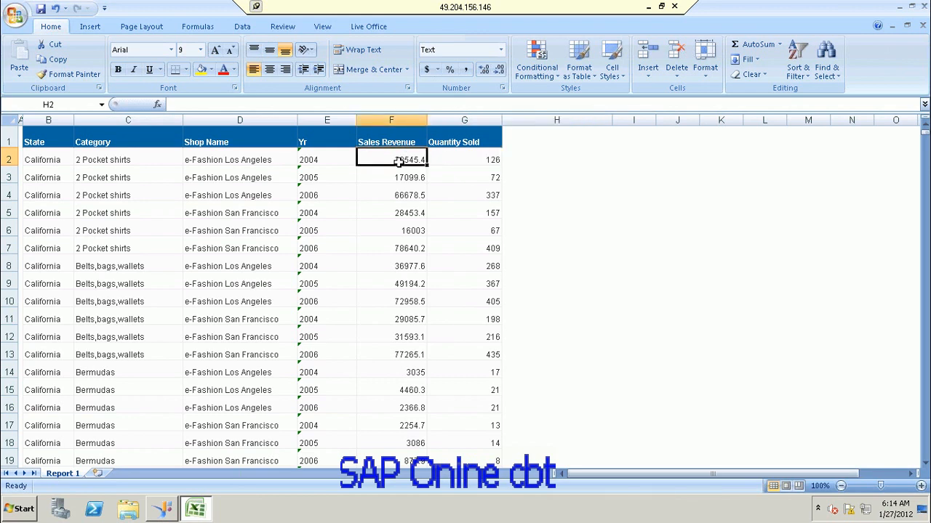
{"action": "left_click", "coordinate": [459, 160]}
{"action": "left_click", "coordinate": [539, 162]}
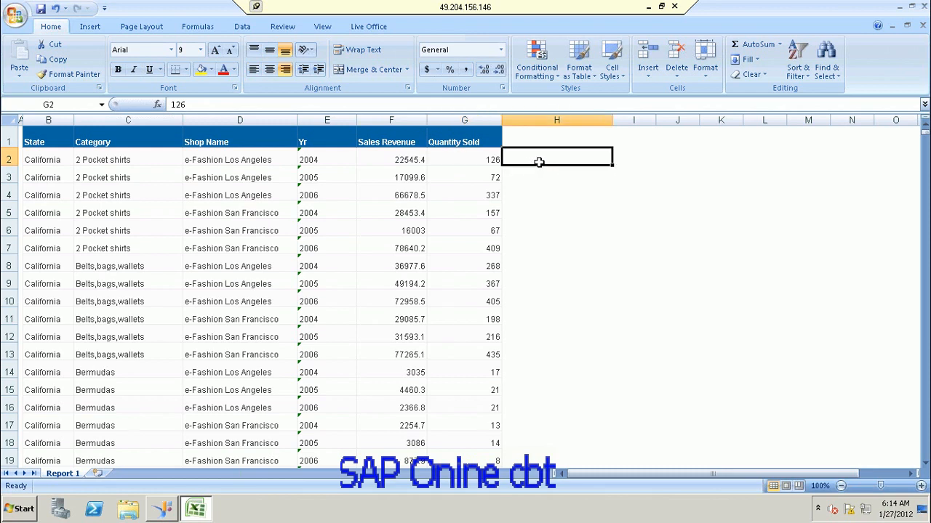
{"action": "left_click", "coordinate": [335, 106]}
{"action": "type", "text": "="}
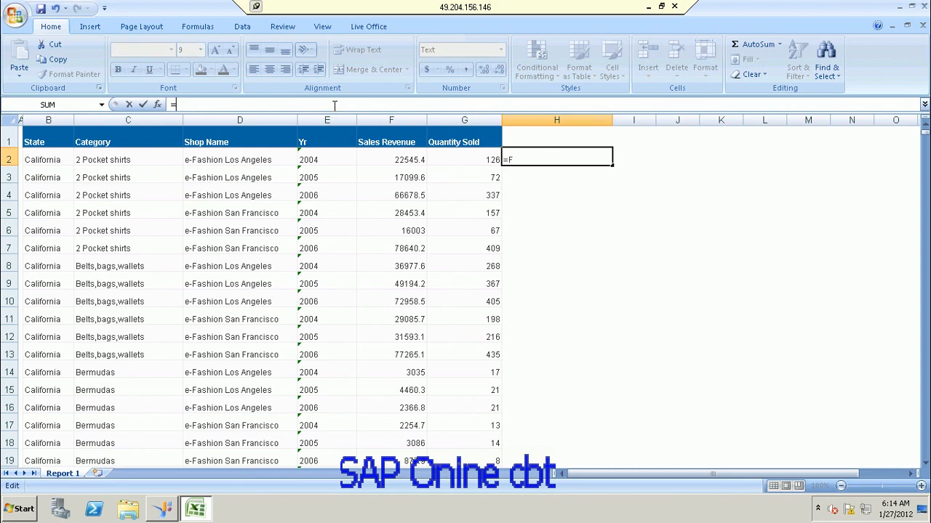
{"action": "type", "text": "F2/G"}
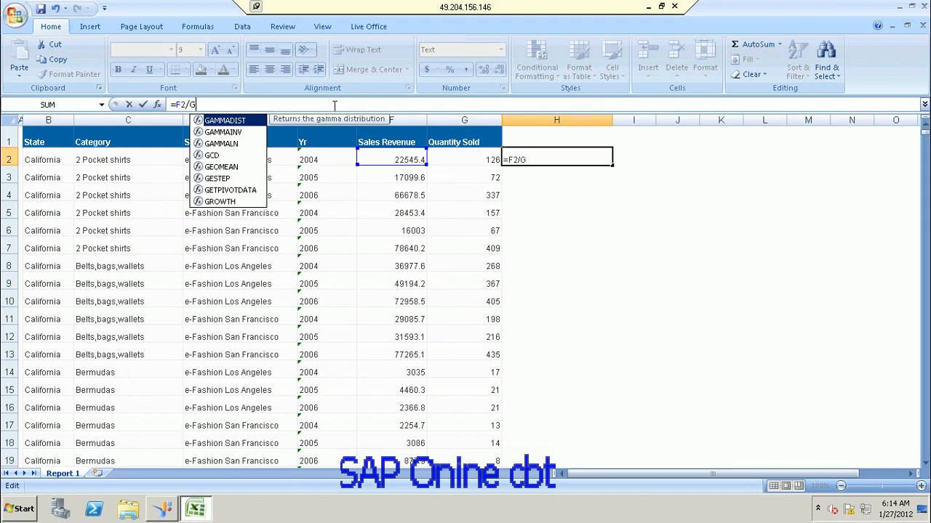
{"action": "type", "text": "2"}
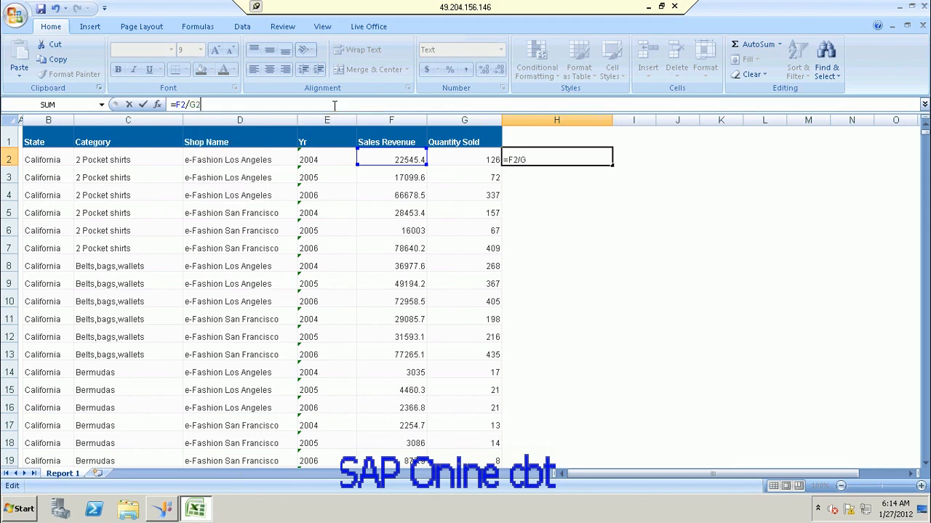
{"action": "key", "text": "Return"}
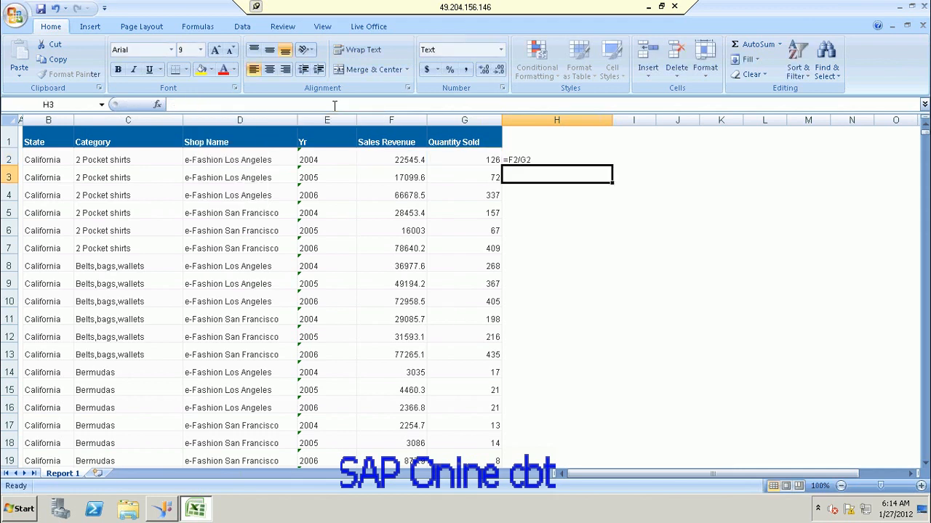
{"action": "left_click", "coordinate": [549, 159]}
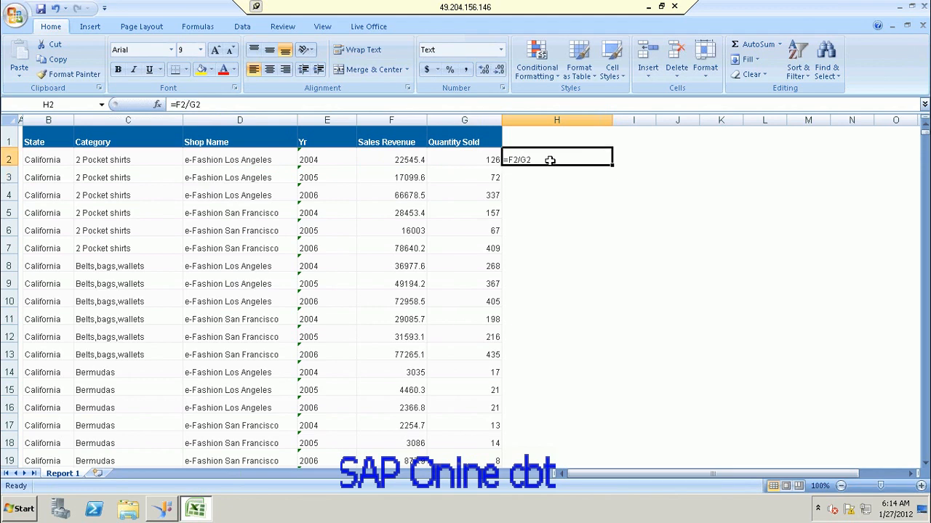
{"action": "left_click", "coordinate": [558, 209]}
{"action": "left_click", "coordinate": [530, 159]}
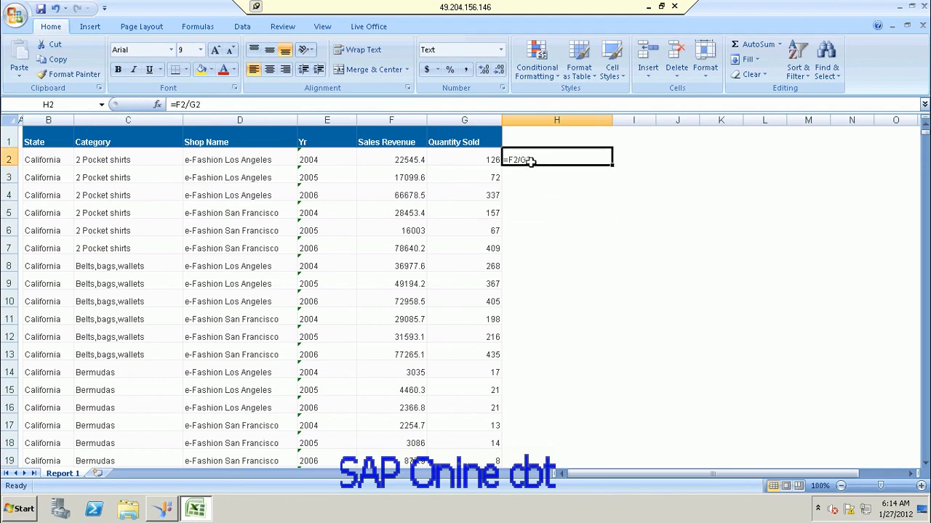
{"action": "left_click", "coordinate": [157, 106]}
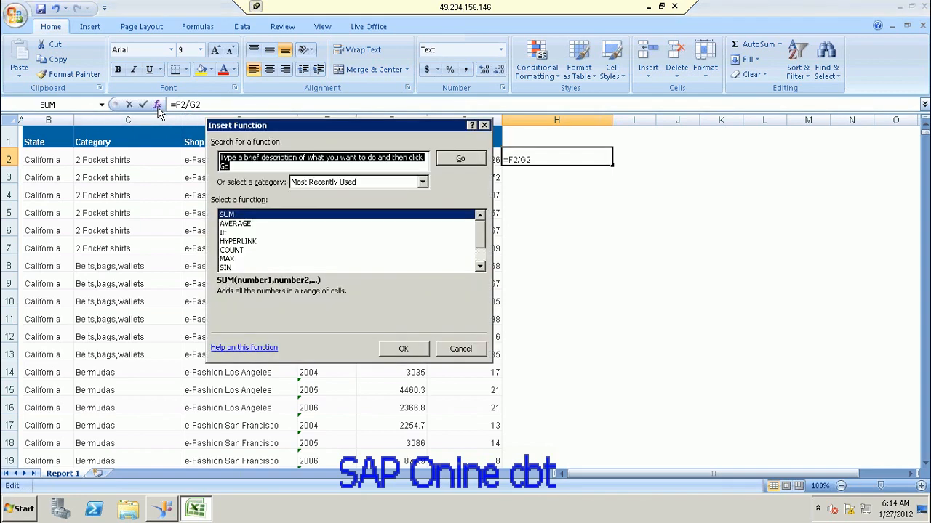
{"action": "left_click", "coordinate": [424, 183]}
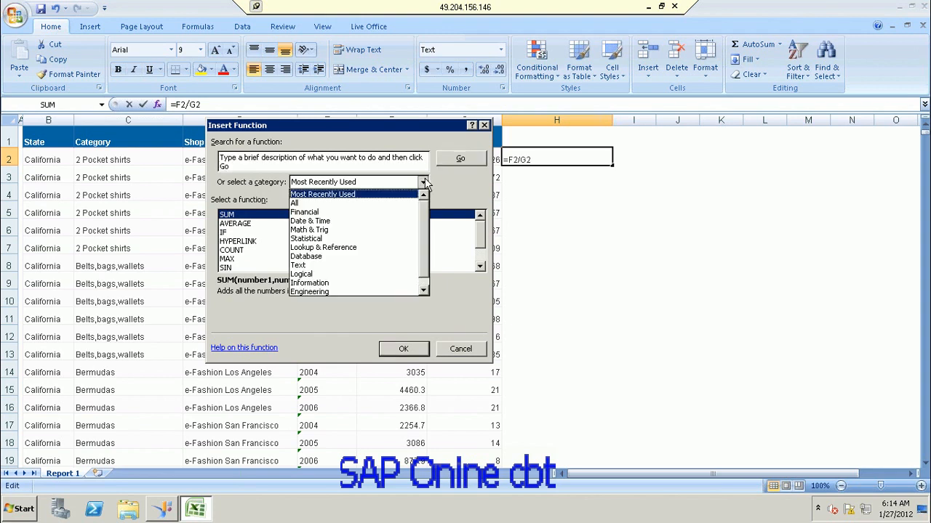
{"action": "left_click", "coordinate": [396, 203]}
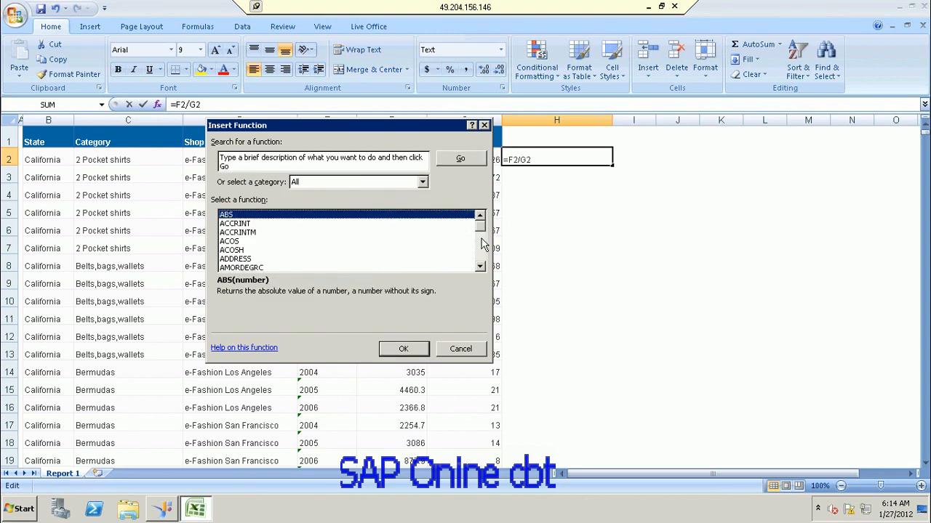
{"action": "left_click_drag", "start_coordinate": [485, 234], "coordinate": [482, 282]}
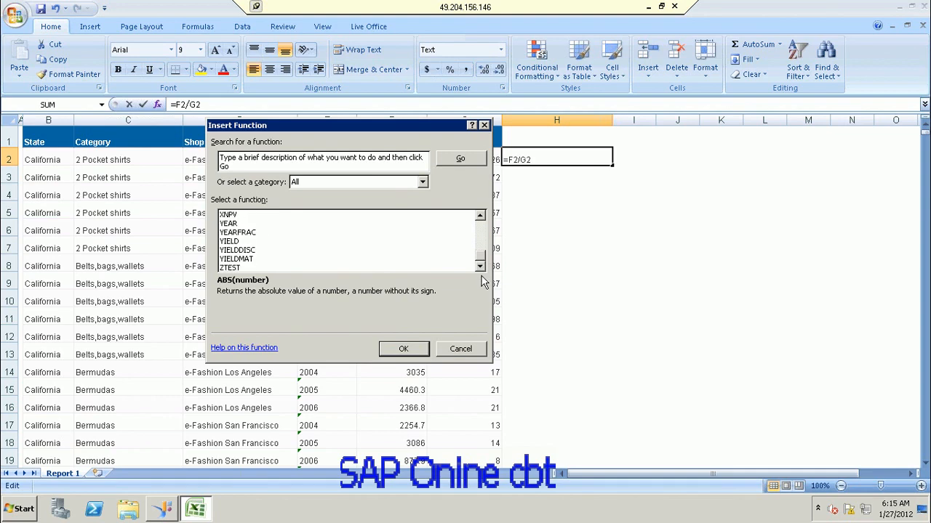
{"action": "left_click", "coordinate": [460, 348]}
{"action": "key", "text": "Tab"}
{"action": "left_click", "coordinate": [547, 162]}
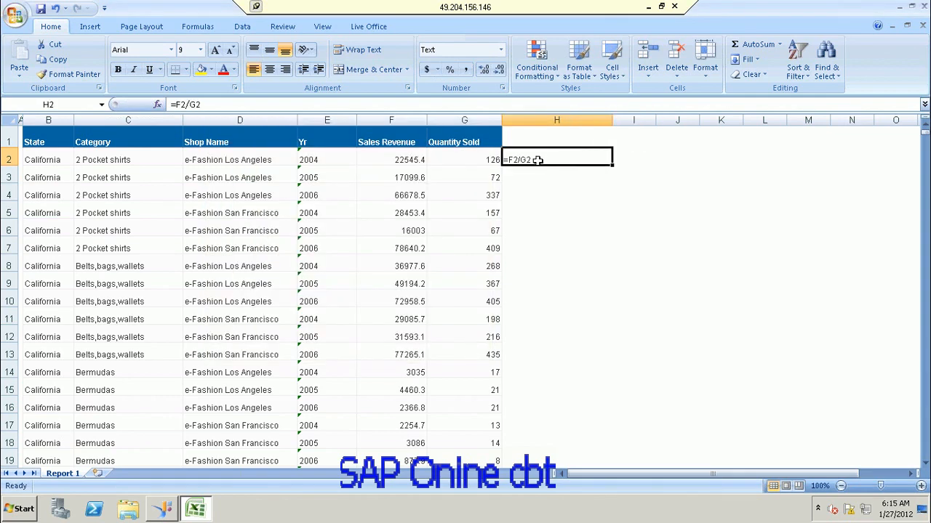
Step: Shorten H2's entry from =F2/G2 to =F2 in the formula bar
{"action": "left_click", "coordinate": [262, 104]}
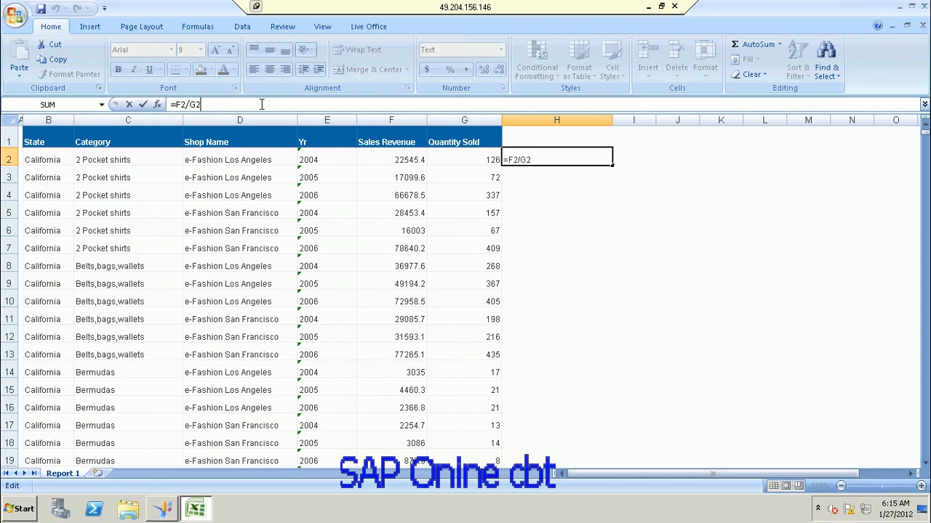
{"action": "key", "text": "BackSpace"}
{"action": "key", "text": "BackSpace"}
{"action": "key", "text": "BackSpace"}
{"action": "key", "text": "Return"}
{"action": "left_click", "coordinate": [565, 209]}
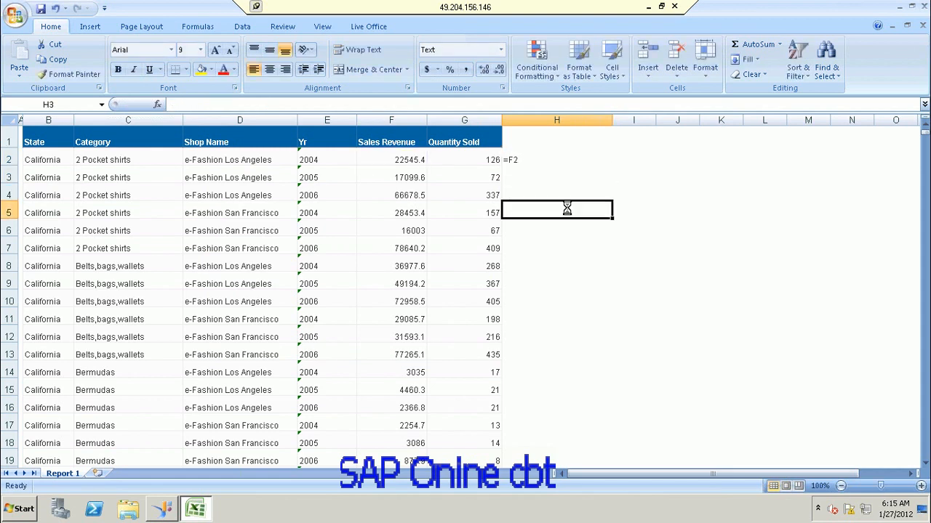
{"action": "left_click", "coordinate": [532, 157]}
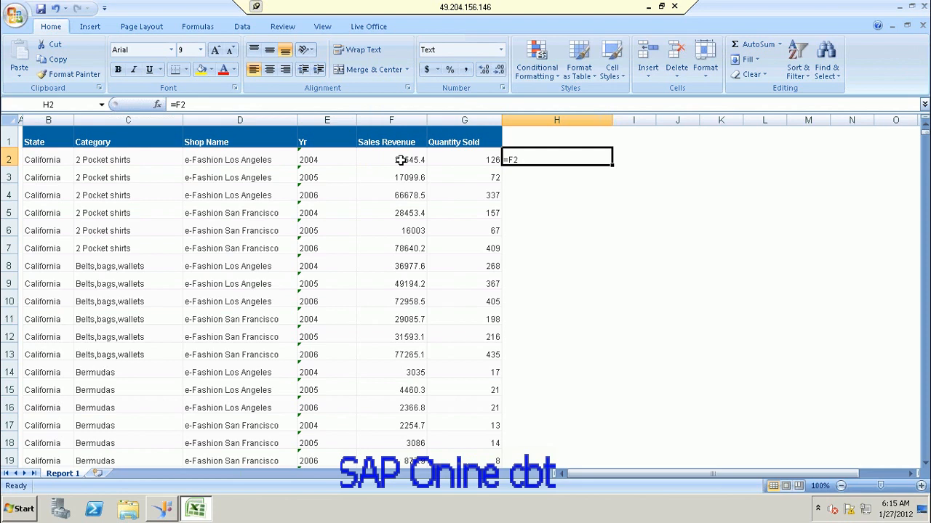
Step: Widen column A to the left of the table, then reselect cell H2
{"action": "left_click", "coordinate": [69, 156]}
{"action": "left_click", "coordinate": [440, 151]}
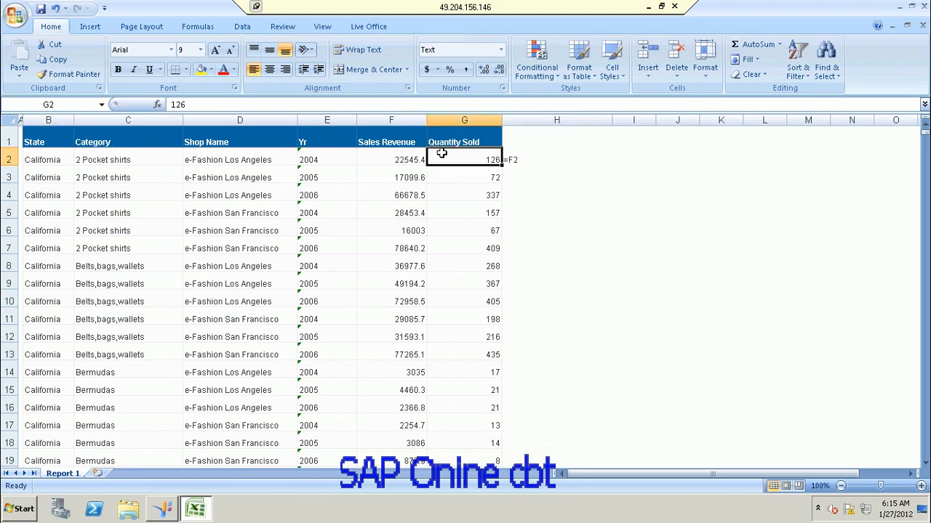
{"action": "left_click", "coordinate": [8, 159]}
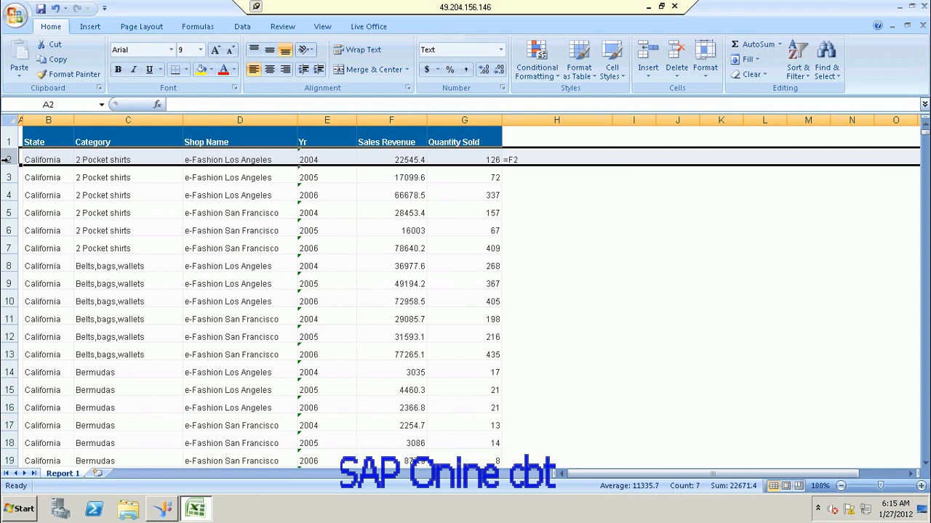
{"action": "left_click_drag", "start_coordinate": [24, 120], "coordinate": [53, 120]}
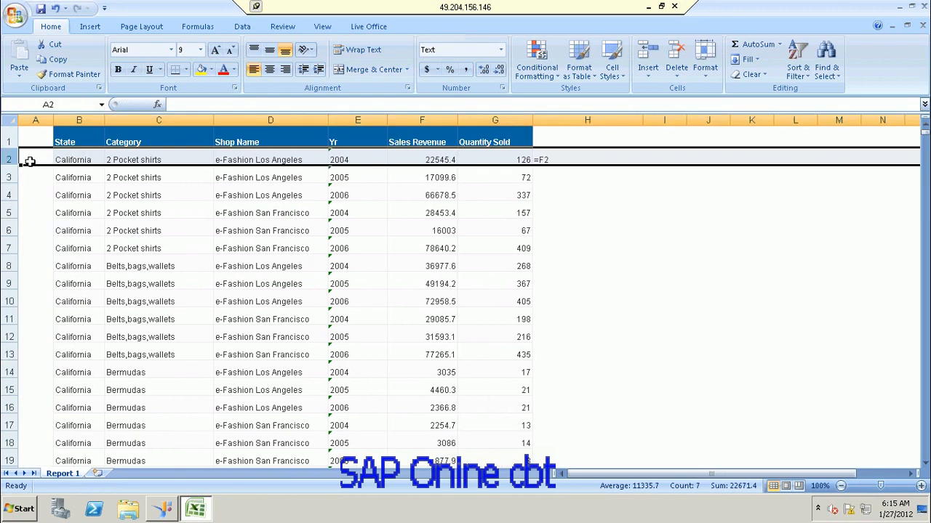
{"action": "left_click", "coordinate": [7, 160]}
{"action": "left_click", "coordinate": [7, 155]}
{"action": "left_click", "coordinate": [558, 159]}
Step: Change H2's entry so it references A2
{"action": "double_click", "coordinate": [558, 159]}
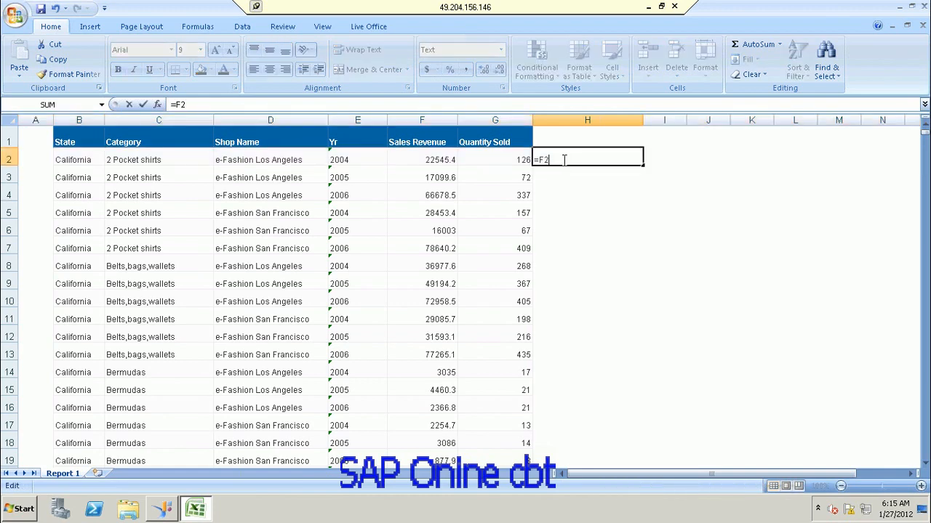
{"action": "key", "text": "BackSpace"}
{"action": "key", "text": "BackSpace"}
{"action": "type", "text": "A"}
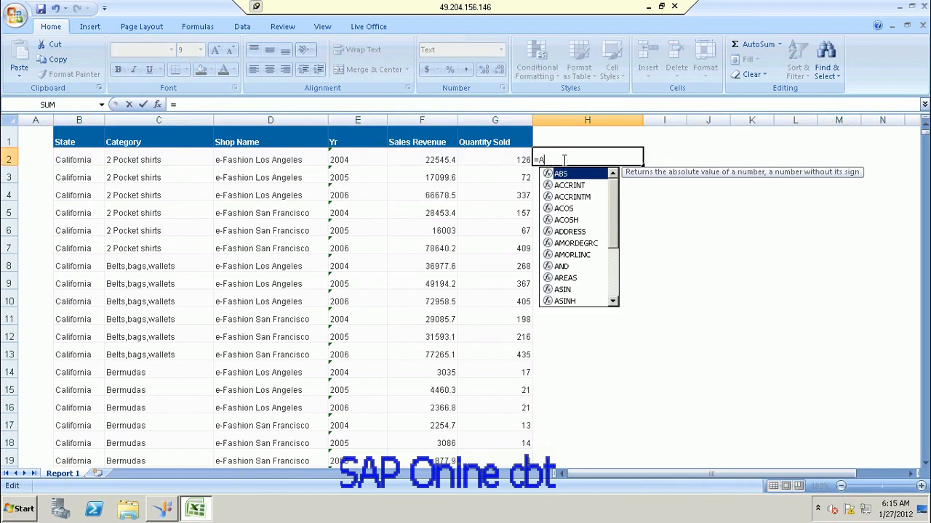
{"action": "type", "text": "2"}
{"action": "key", "text": "ctrl+Return"}
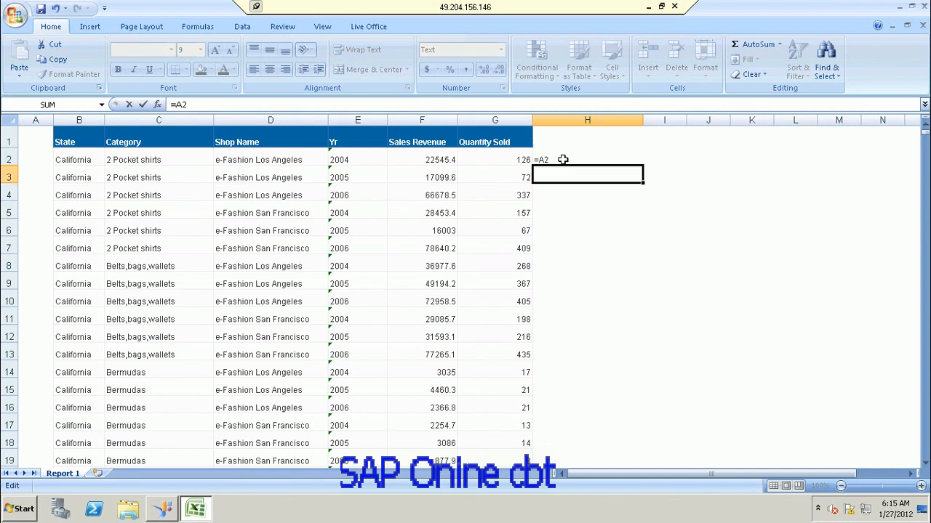
Step: Insert the SUM function into H2's formula from the All functions list
{"action": "left_click", "coordinate": [154, 103]}
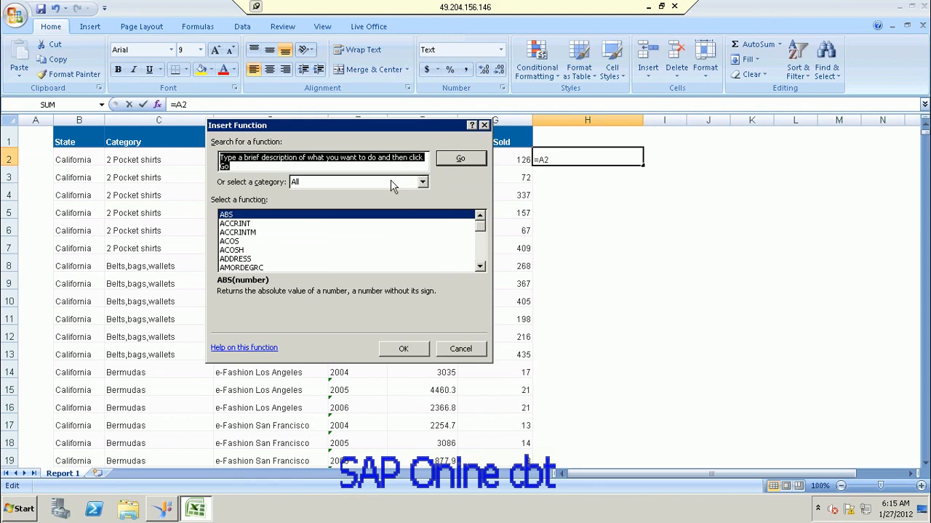
{"action": "left_click", "coordinate": [224, 241]}
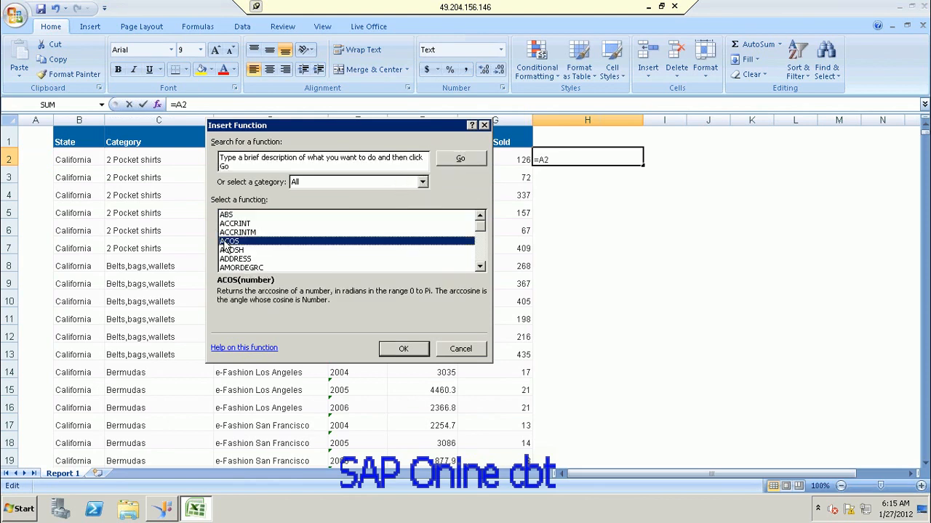
{"action": "key", "text": "s"}
{"action": "key", "text": "Down"}
{"action": "key", "text": "Down"}
{"action": "key", "text": "Down"}
{"action": "key", "text": "Down"}
{"action": "key", "text": "Down"}
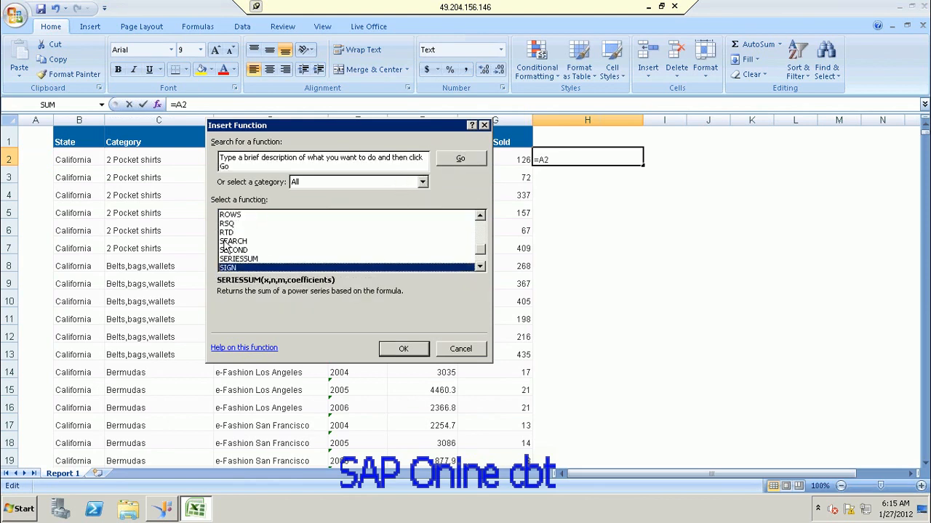
{"action": "key", "text": "Down"}
{"action": "key", "text": "Down"}
{"action": "key", "text": "Down"}
{"action": "key", "text": "Down"}
{"action": "key", "text": "Down"}
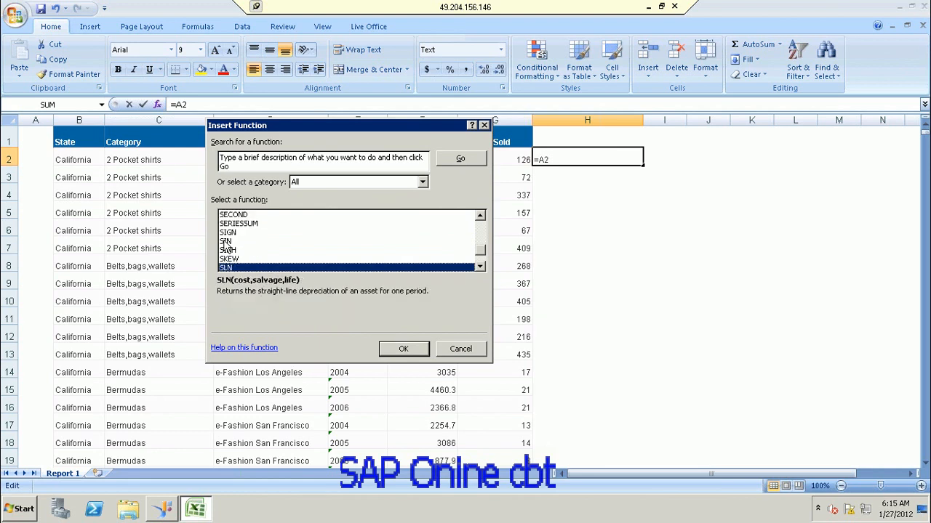
{"action": "key", "text": "Down"}
{"action": "key", "text": "Down"}
{"action": "key", "text": "Down"}
{"action": "key", "text": "Down"}
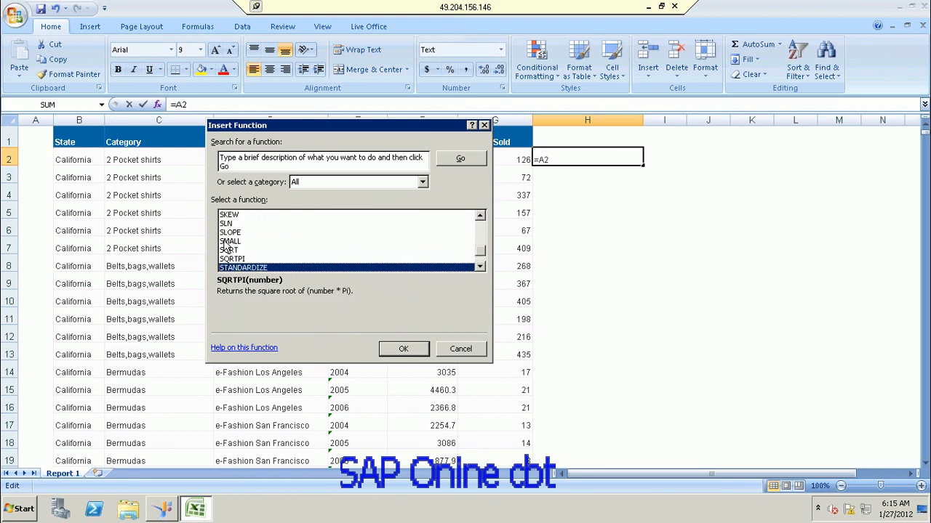
{"action": "key", "text": "Down"}
{"action": "key", "text": "Down"}
{"action": "key", "text": "Down"}
{"action": "key", "text": "Down"}
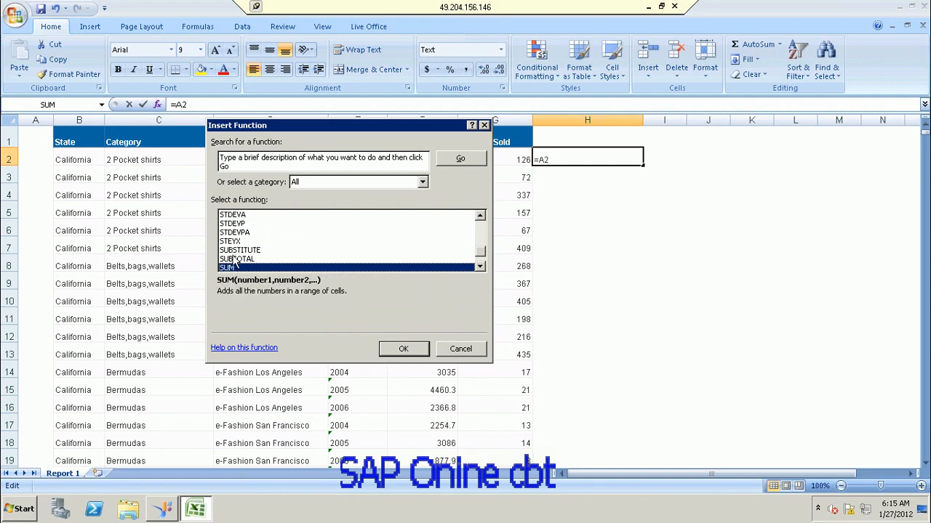
{"action": "double_click", "coordinate": [234, 267]}
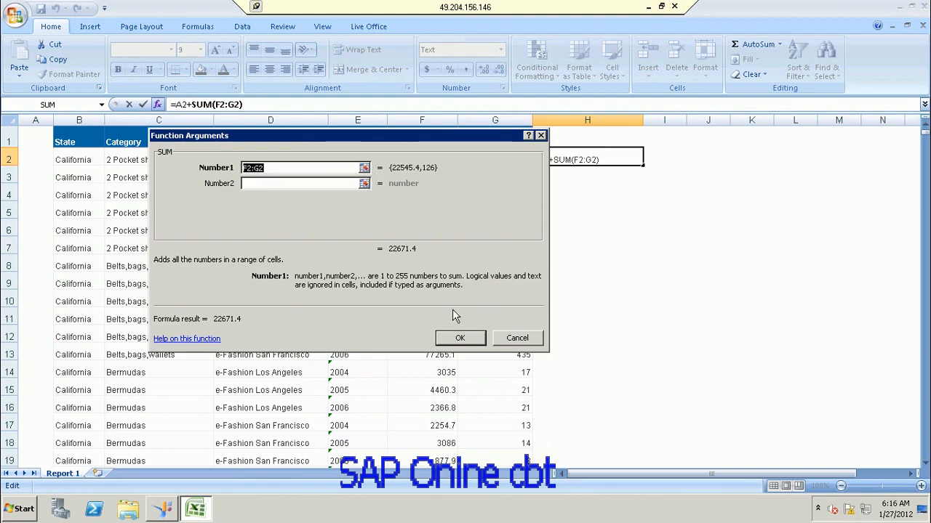
Step: Confirm SUM over F2:G2, then trim H2's formula to just the SUM
{"action": "left_click", "coordinate": [459, 338]}
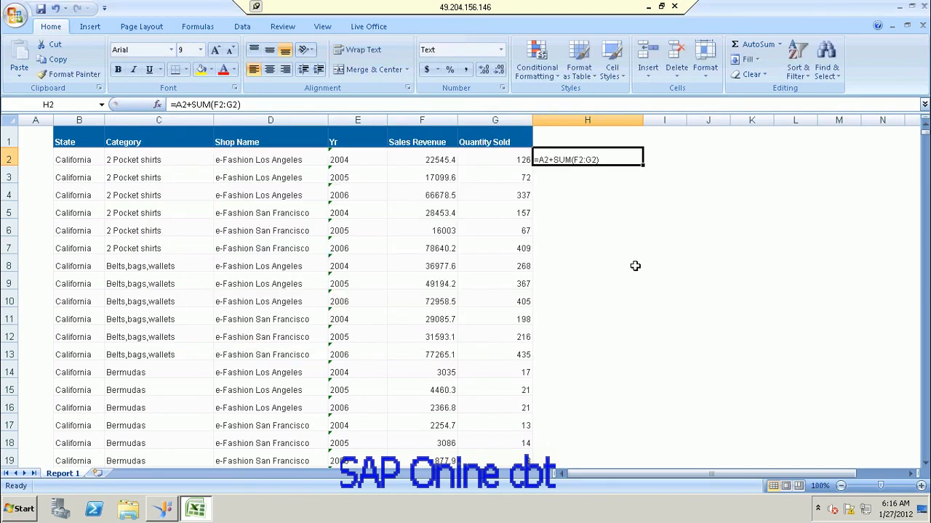
{"action": "double_click", "coordinate": [554, 160]}
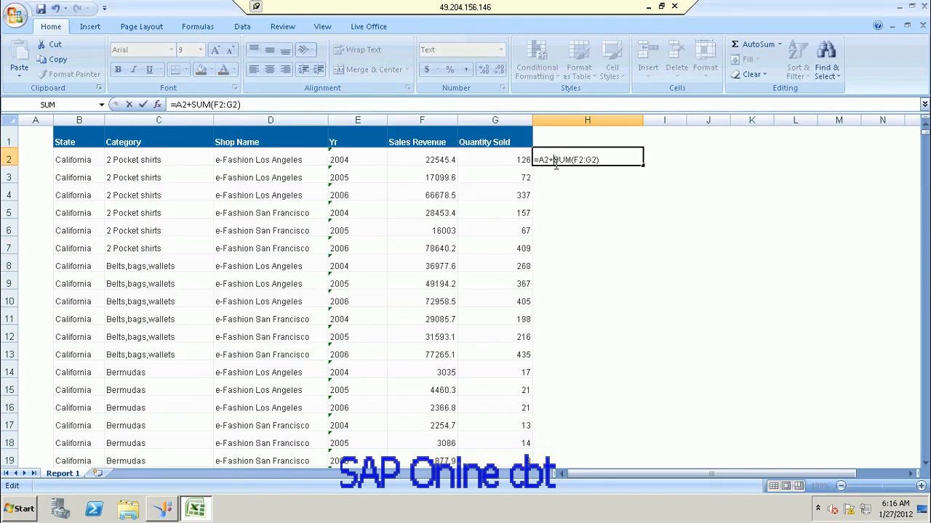
{"action": "key", "text": "BackSpace"}
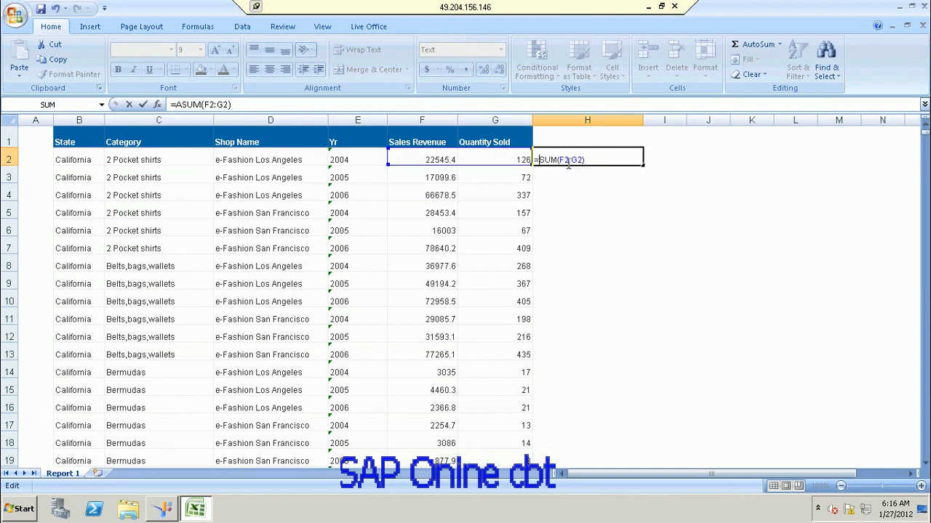
{"action": "key", "text": "BackSpace"}
{"action": "key", "text": "BackSpace"}
{"action": "key", "text": "Return"}
Step: Fill H2's SUM formula down to H4, then clear H2:H4
{"action": "left_click", "coordinate": [572, 160]}
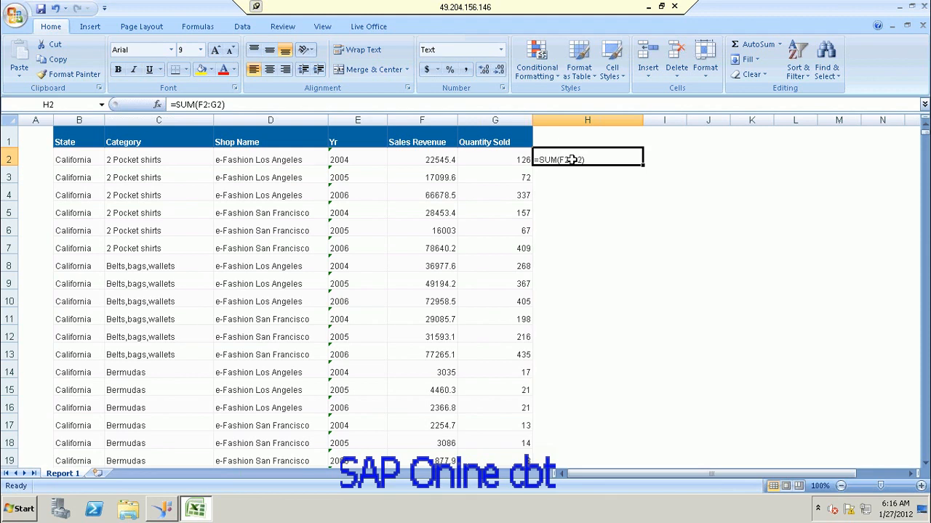
{"action": "left_click", "coordinate": [630, 237]}
{"action": "left_click", "coordinate": [605, 153]}
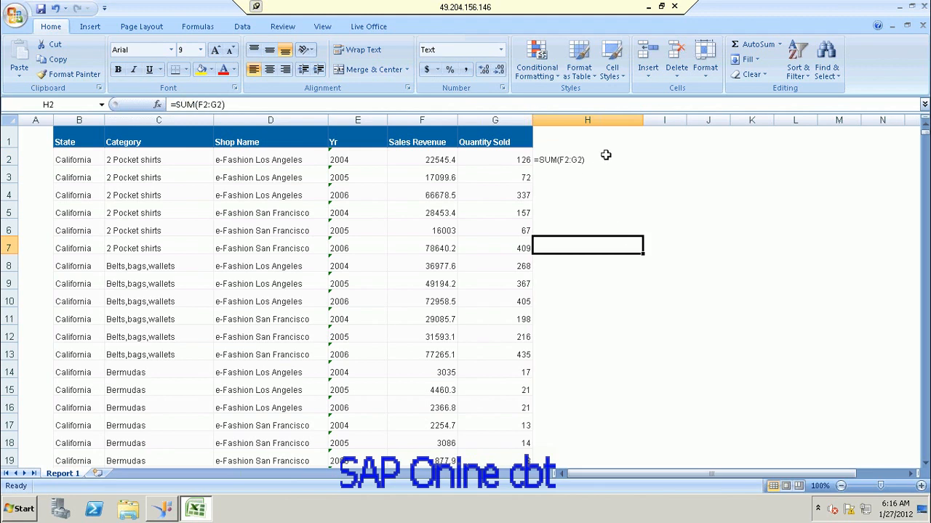
{"action": "left_click_drag", "start_coordinate": [643, 165], "coordinate": [644, 197]}
{"action": "left_click_drag", "start_coordinate": [611, 154], "coordinate": [615, 197]}
{"action": "key", "text": "Delete"}
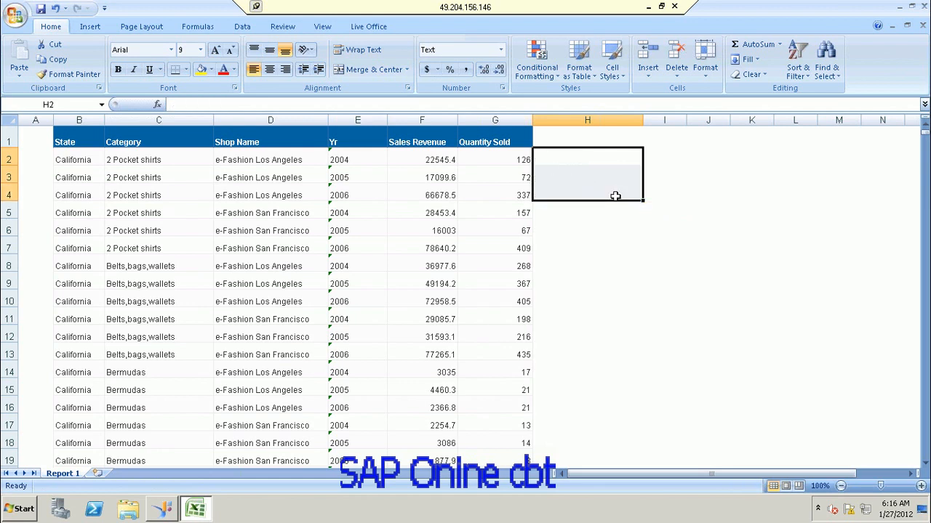
{"action": "left_click", "coordinate": [636, 242]}
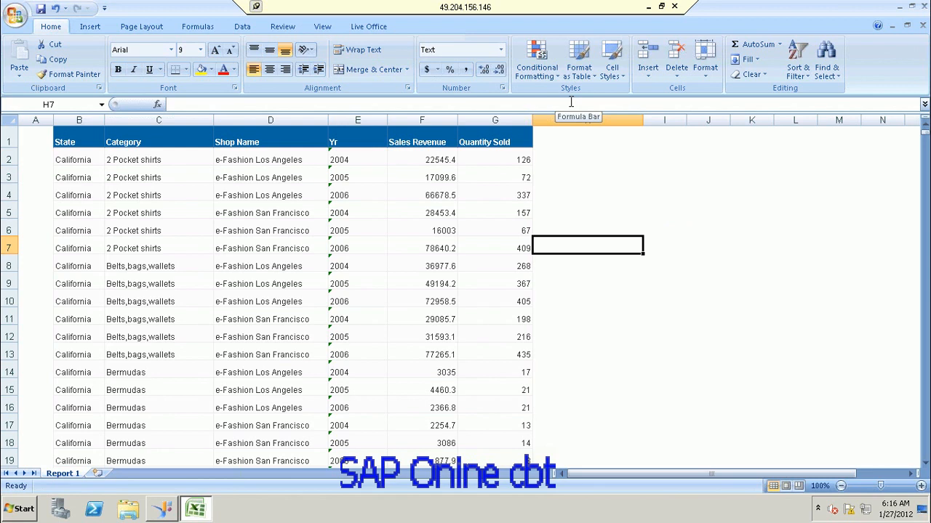
{"action": "left_click", "coordinate": [732, 185]}
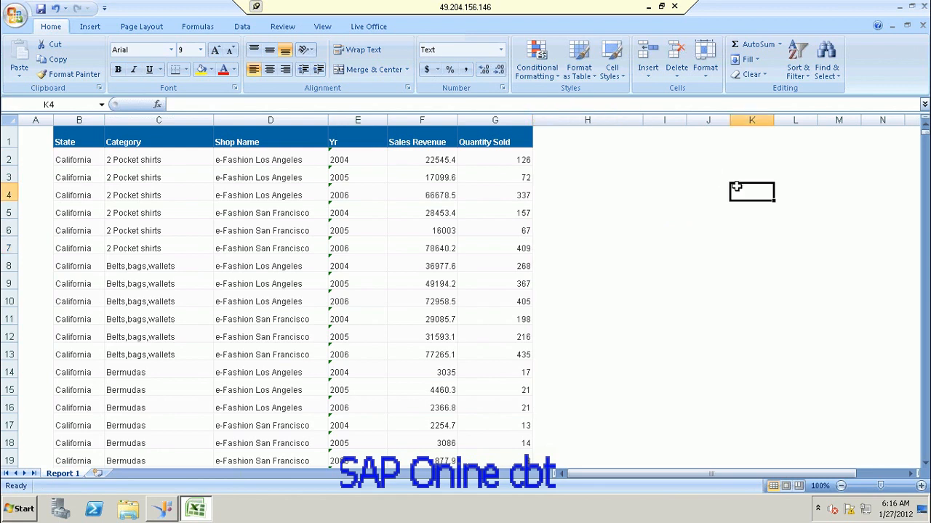
Step: Save the workbook and close Excel, selecting the sales report file on the desktop
{"action": "left_click", "coordinate": [41, 11]}
{"action": "left_click", "coordinate": [922, 9]}
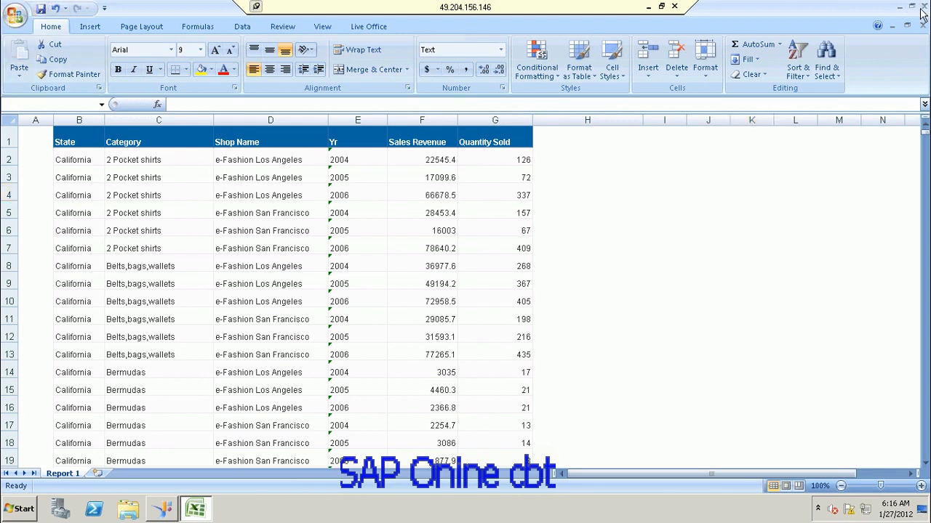
{"action": "left_click", "coordinate": [93, 277]}
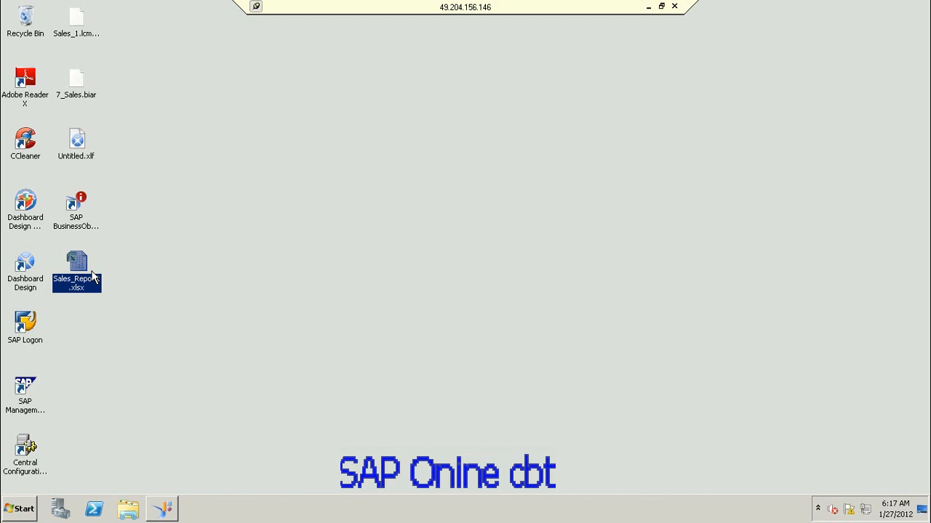
Step: Launch Web Intelligence Rich Client from the Start menu
{"action": "left_click", "coordinate": [28, 516]}
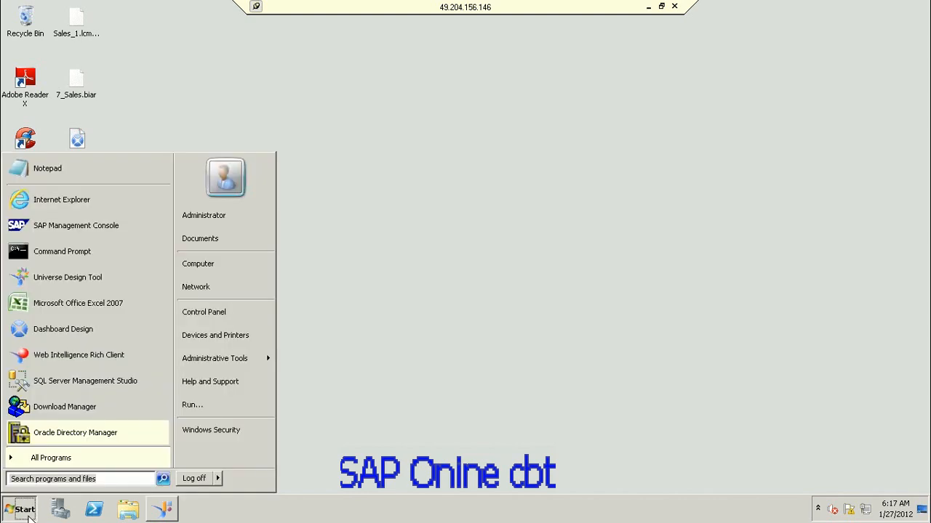
{"action": "left_click", "coordinate": [107, 354]}
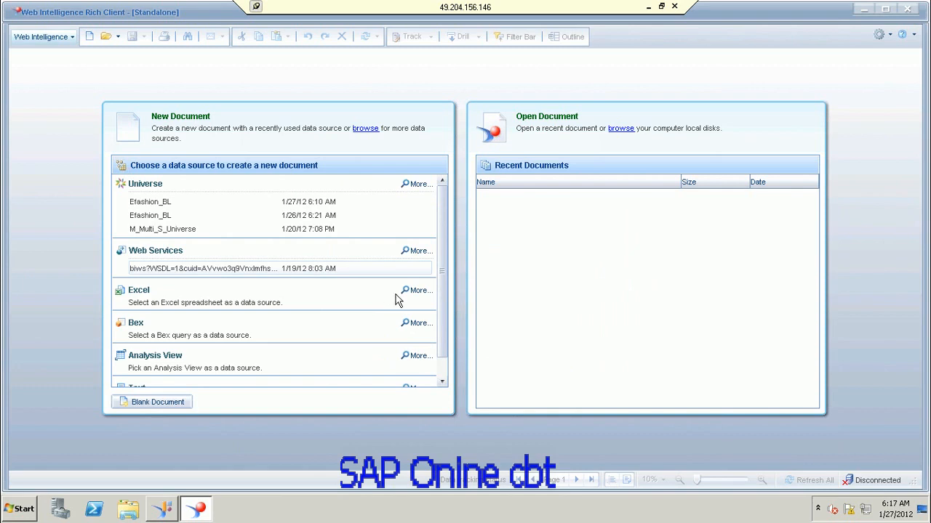
Step: Choose Sales_Reportt.xlsx from the Desktop as the new document's Excel data source
{"action": "left_click", "coordinate": [418, 291]}
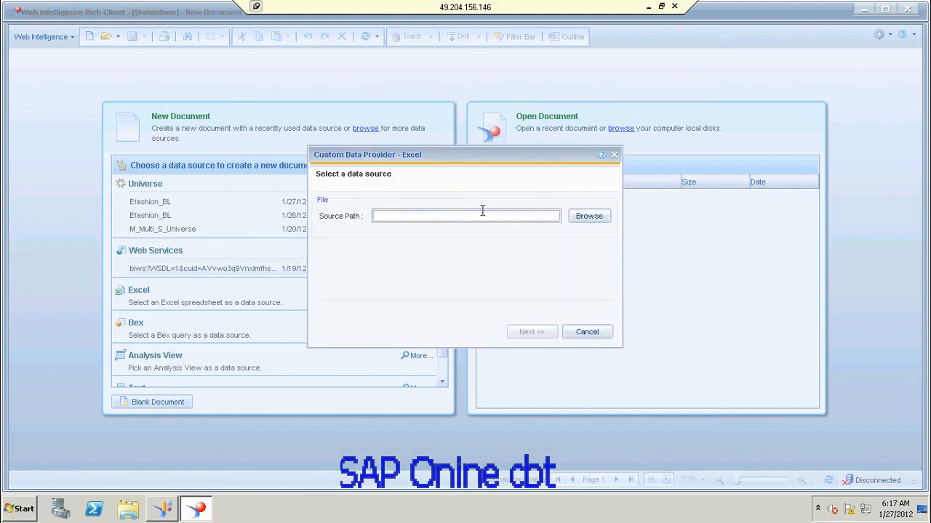
{"action": "left_click", "coordinate": [590, 218]}
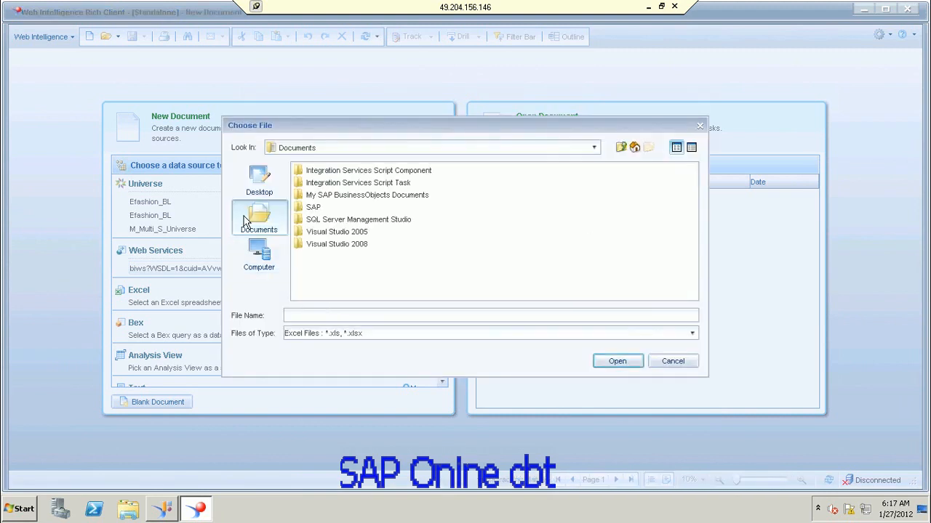
{"action": "left_click", "coordinate": [254, 188]}
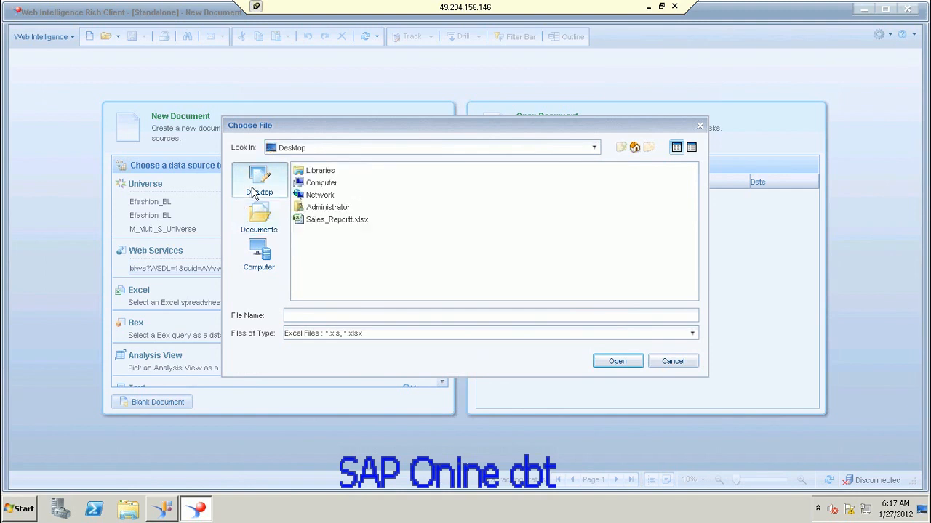
{"action": "left_click", "coordinate": [353, 227]}
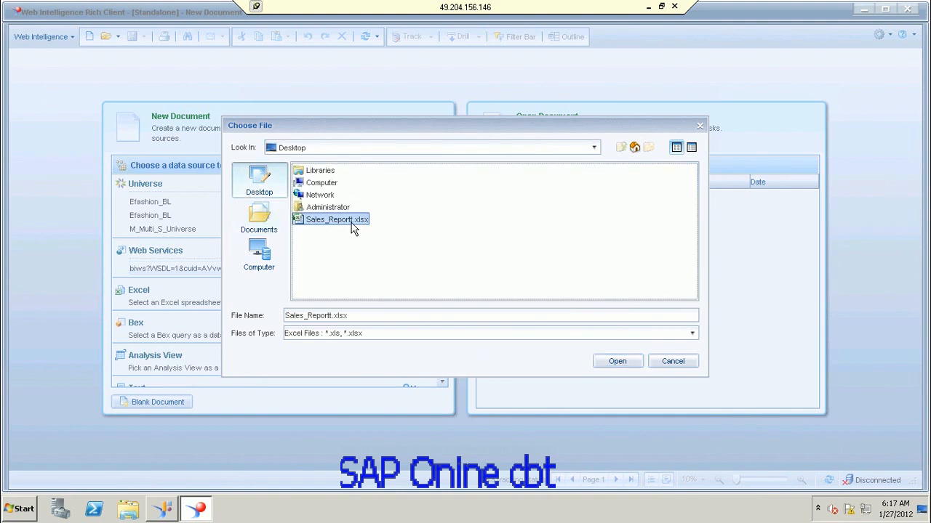
{"action": "double_click", "coordinate": [352, 225]}
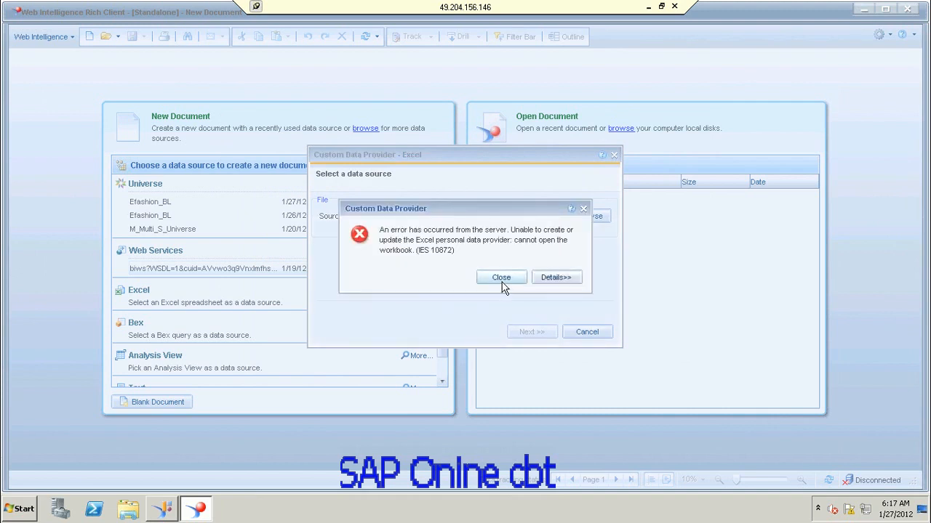
Step: View the error's details, dismiss it, and move the data source dialog aside
{"action": "left_click", "coordinate": [556, 278]}
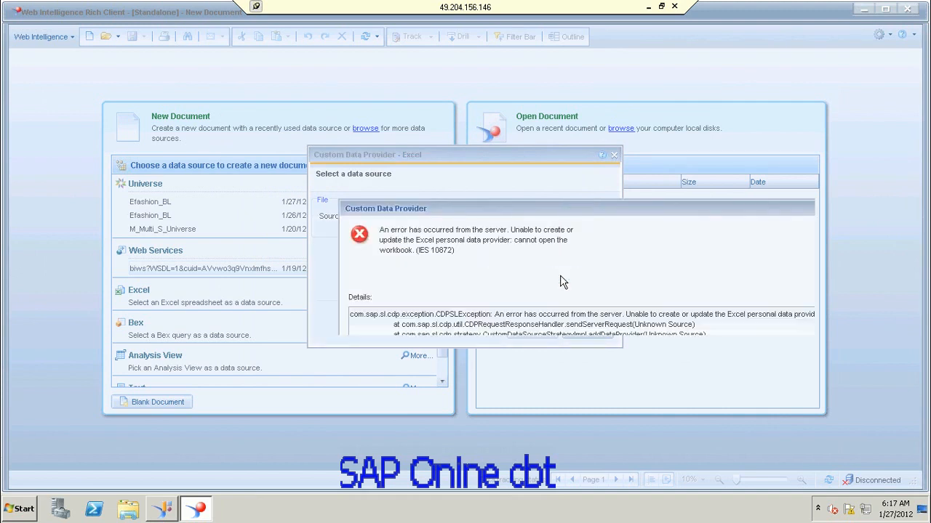
{"action": "left_click", "coordinate": [611, 220]}
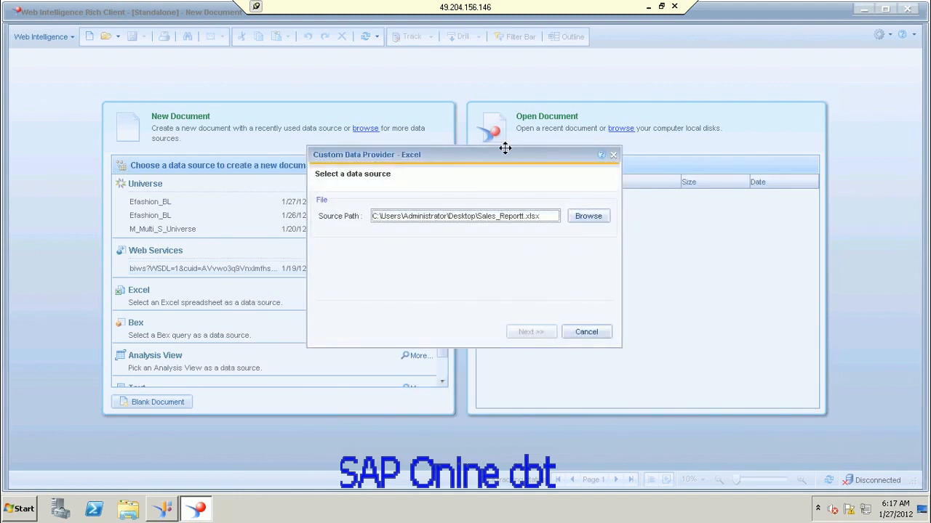
{"action": "left_click_drag", "start_coordinate": [505, 148], "coordinate": [450, 94]}
Step: Reopen Sales_Reportt.xlsx with All Files type, dismiss the repeat error, and minimise the session
{"action": "left_click", "coordinate": [550, 160]}
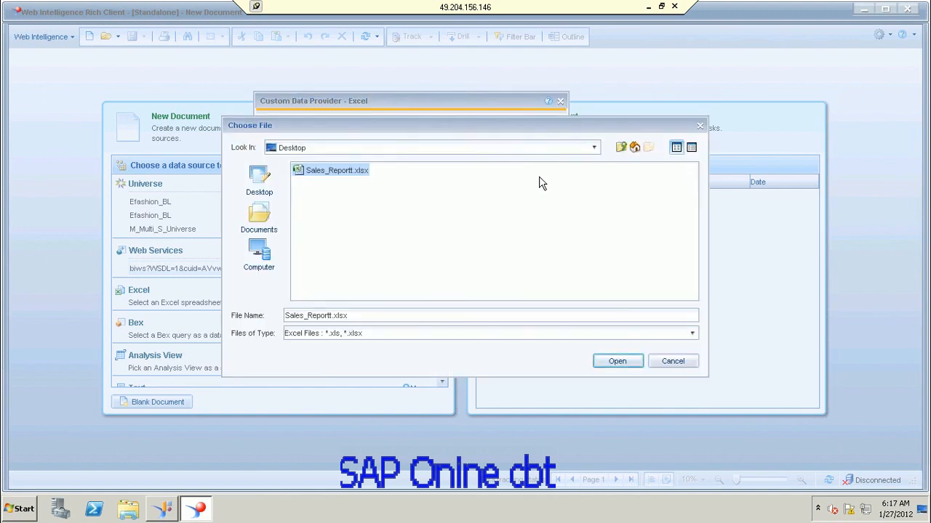
{"action": "left_click", "coordinate": [336, 175]}
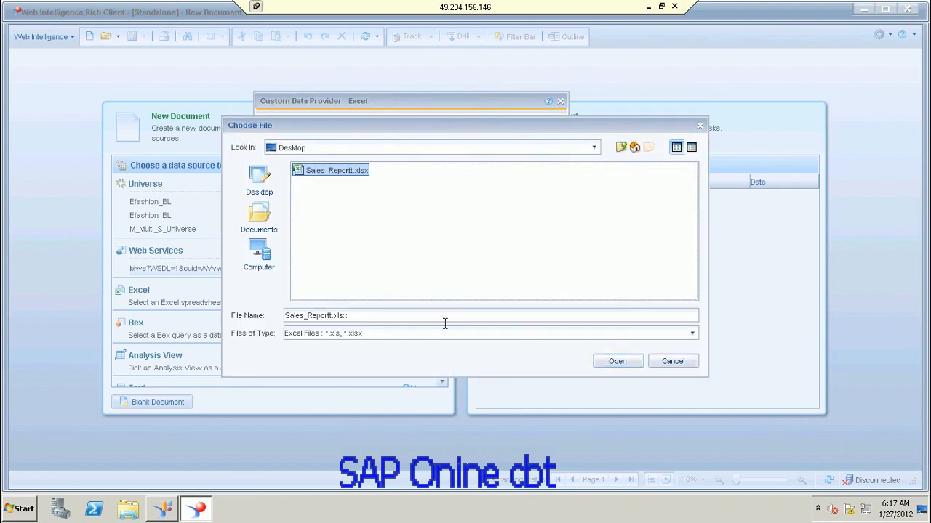
{"action": "left_click", "coordinate": [692, 334]}
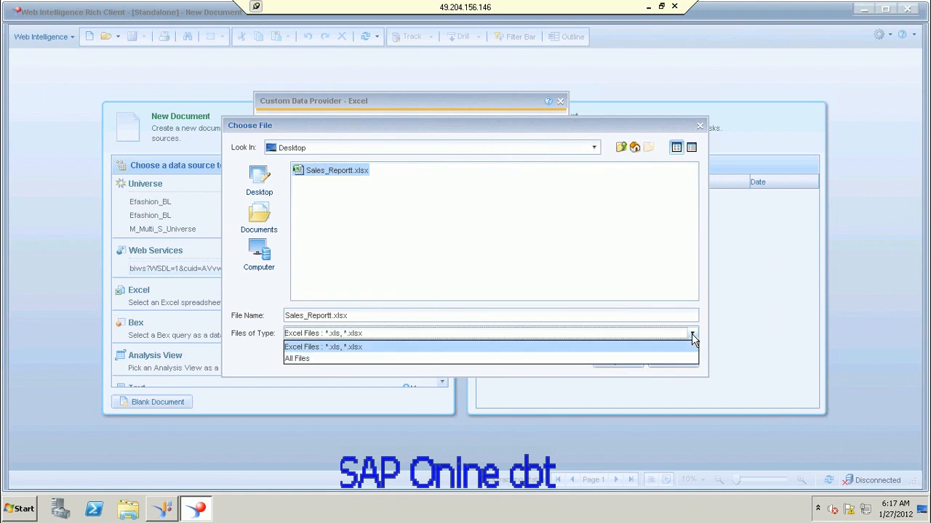
{"action": "left_click", "coordinate": [426, 363]}
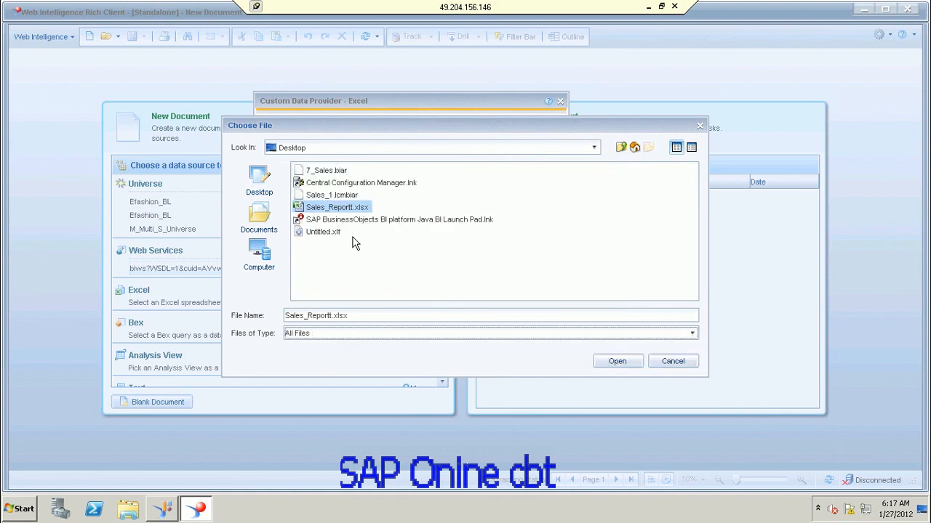
{"action": "left_click", "coordinate": [346, 209]}
{"action": "double_click", "coordinate": [346, 209]}
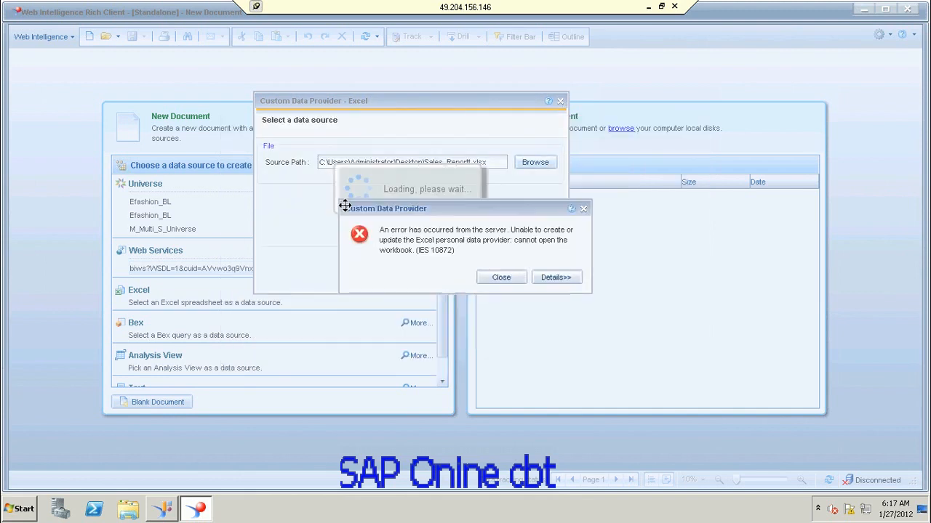
{"action": "left_click", "coordinate": [515, 283]}
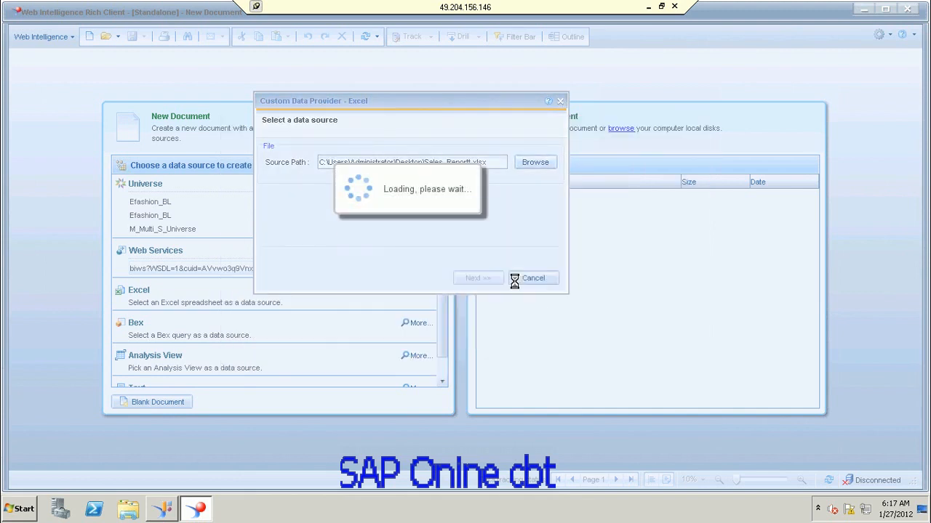
{"action": "left_click", "coordinate": [648, 7]}
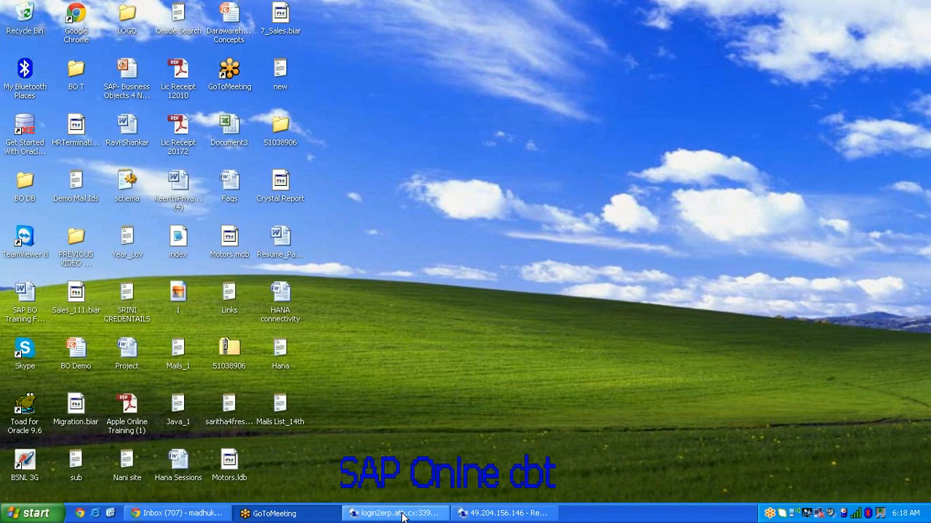
Step: Open a new Remote Desktop Connection and sign in with the user's password
{"action": "left_click", "coordinate": [403, 513]}
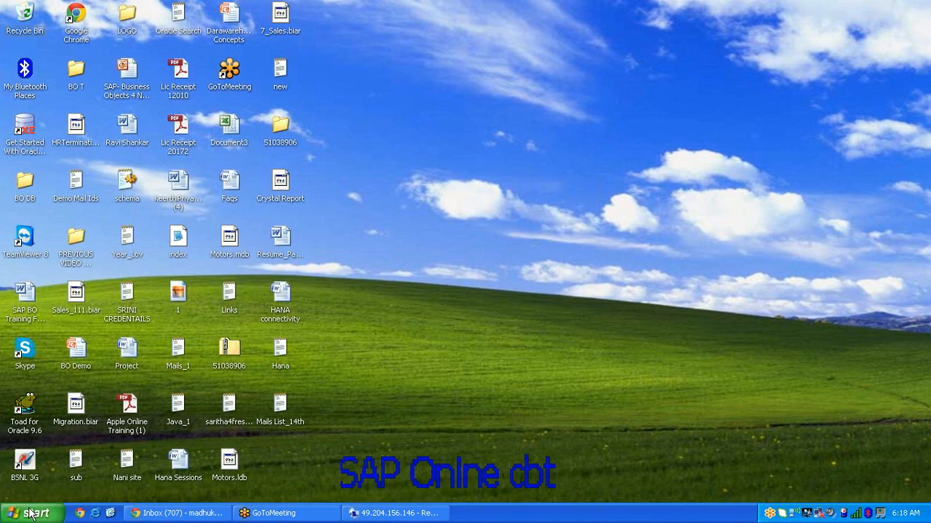
{"action": "left_click", "coordinate": [31, 515]}
{"action": "left_click", "coordinate": [77, 288]}
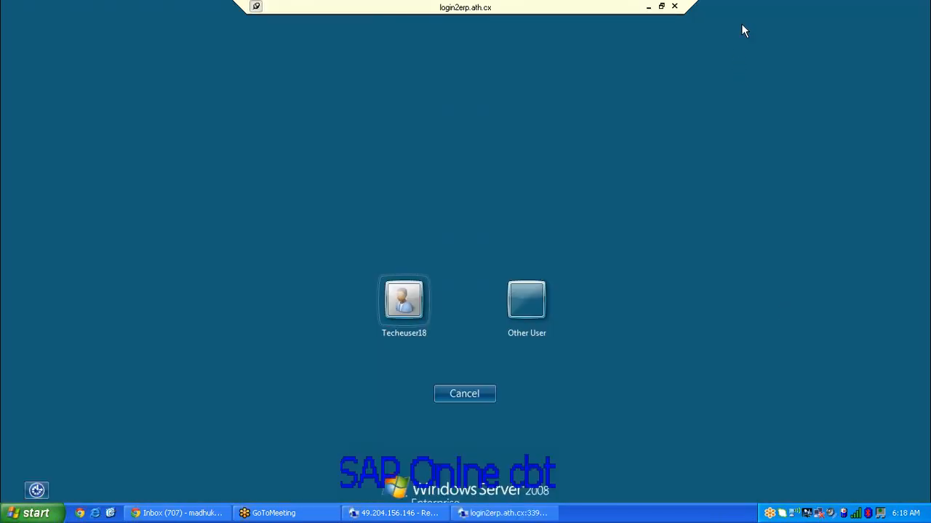
{"action": "left_click", "coordinate": [392, 314]}
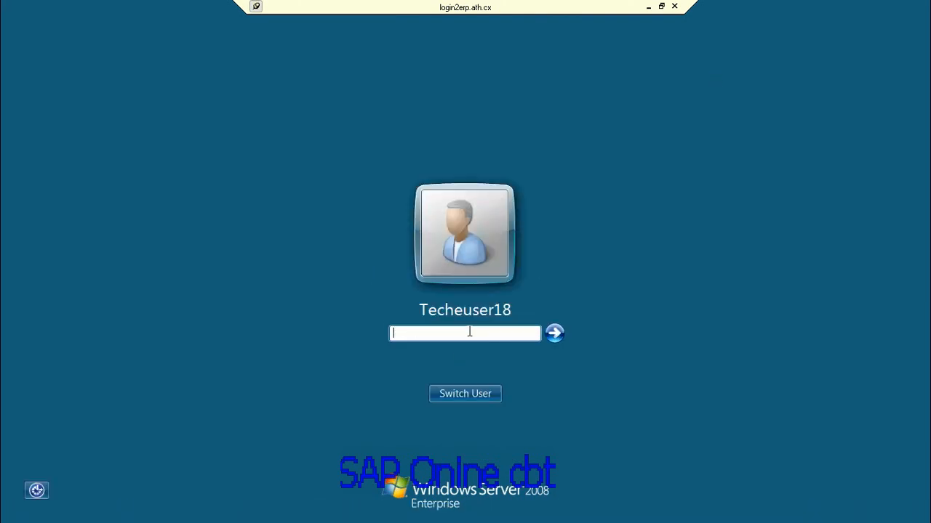
{"action": "type", "text": "*********"}
{"action": "key", "text": "Return"}
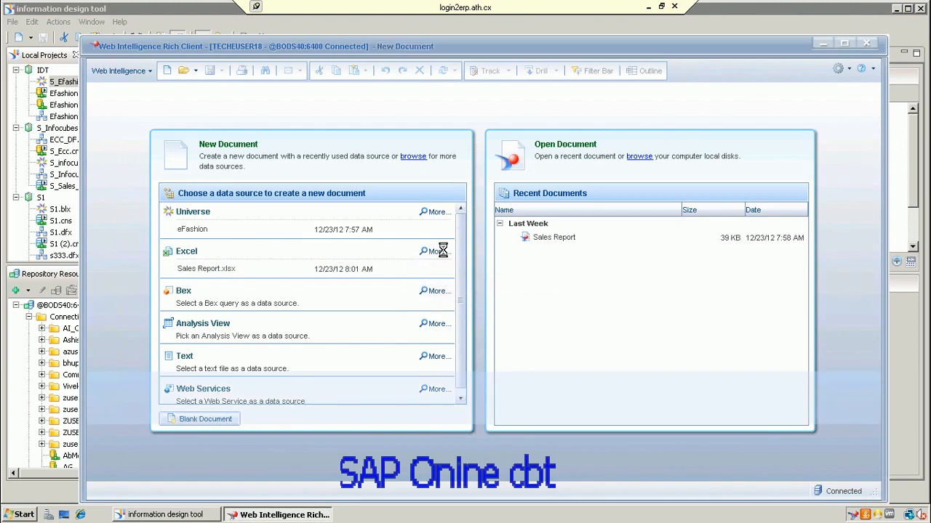
Step: Load Sales Report.xlsx from the Desktop as the Excel source, then close Web Intelligence
{"action": "left_click", "coordinate": [607, 238]}
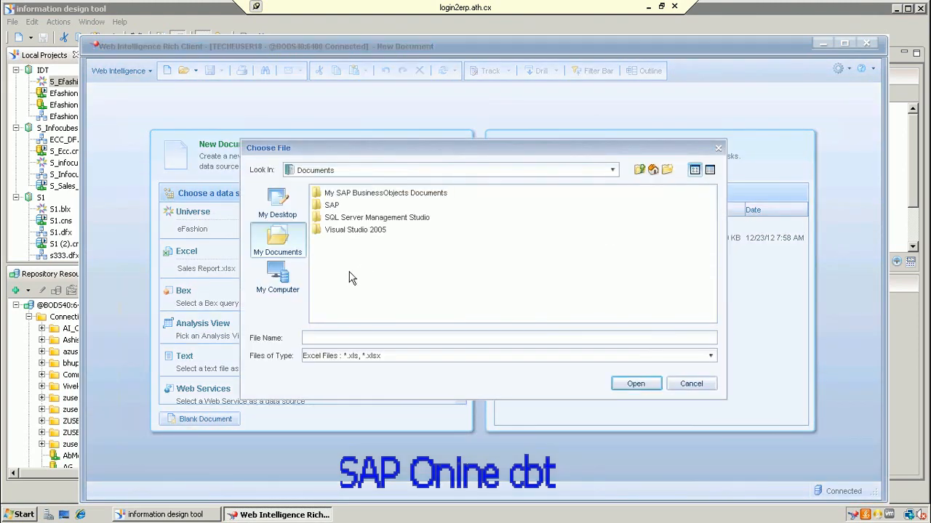
{"action": "left_click", "coordinate": [281, 210]}
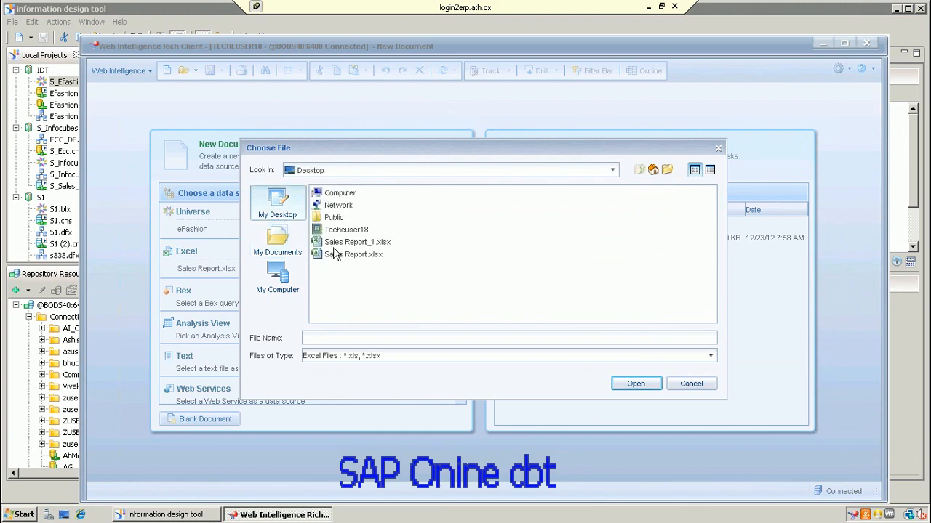
{"action": "left_click", "coordinate": [352, 255]}
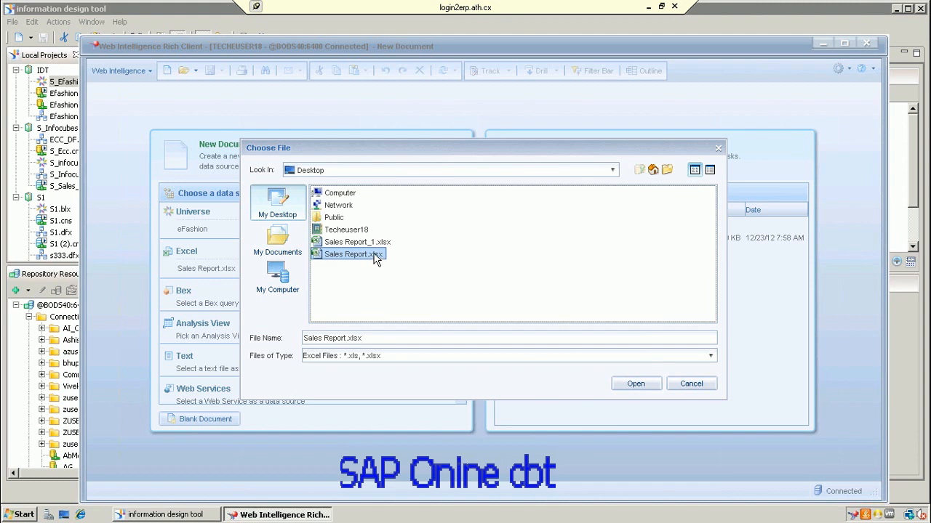
{"action": "left_click", "coordinate": [636, 385]}
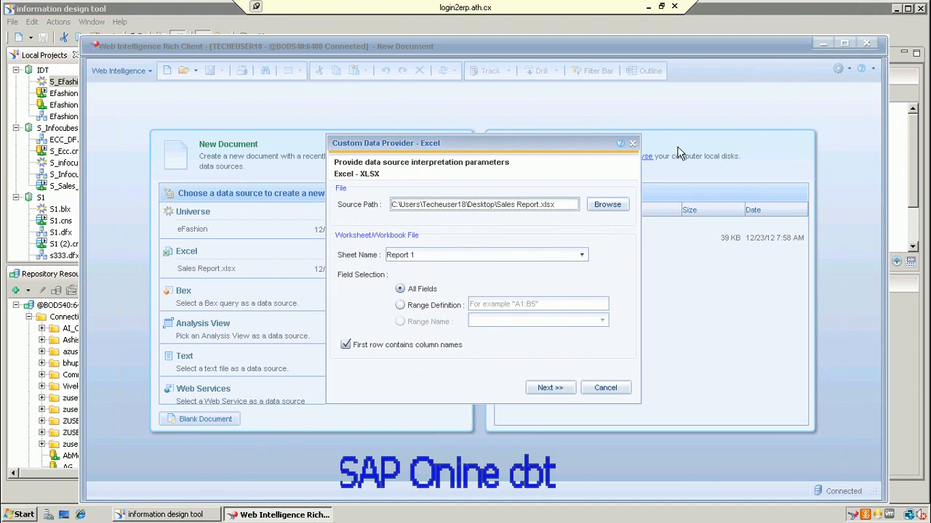
{"action": "left_click", "coordinate": [870, 43]}
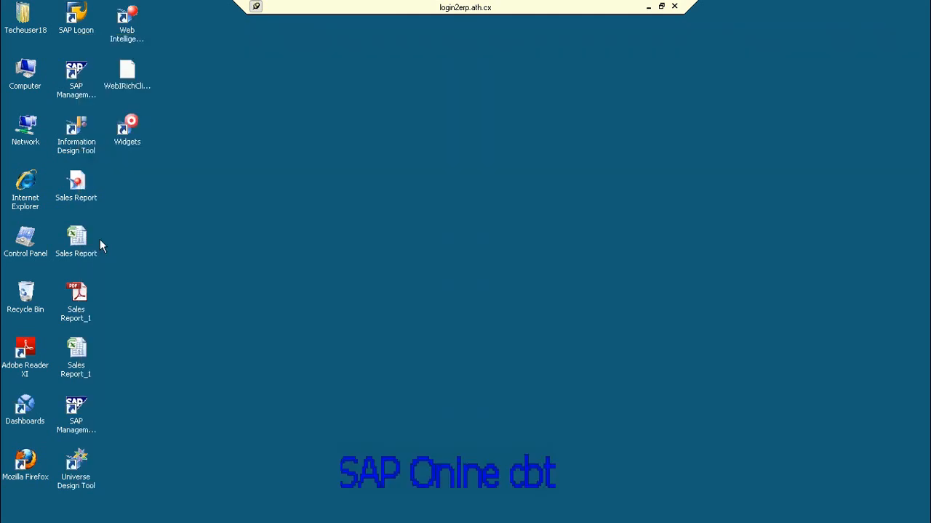
Step: Open Sales Report.xlsx, autofit column E, and select the table from Year to Quantity sold
{"action": "left_click", "coordinate": [81, 247]}
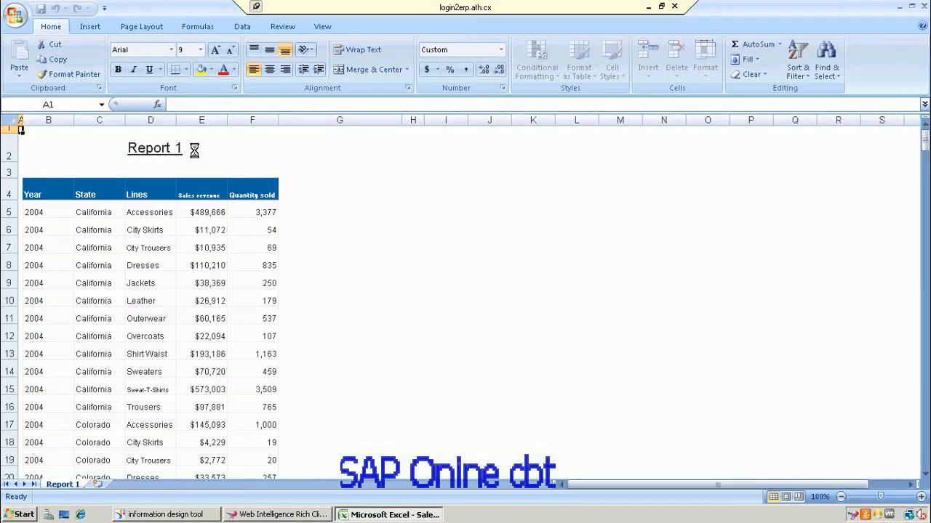
{"action": "double_click", "coordinate": [246, 124]}
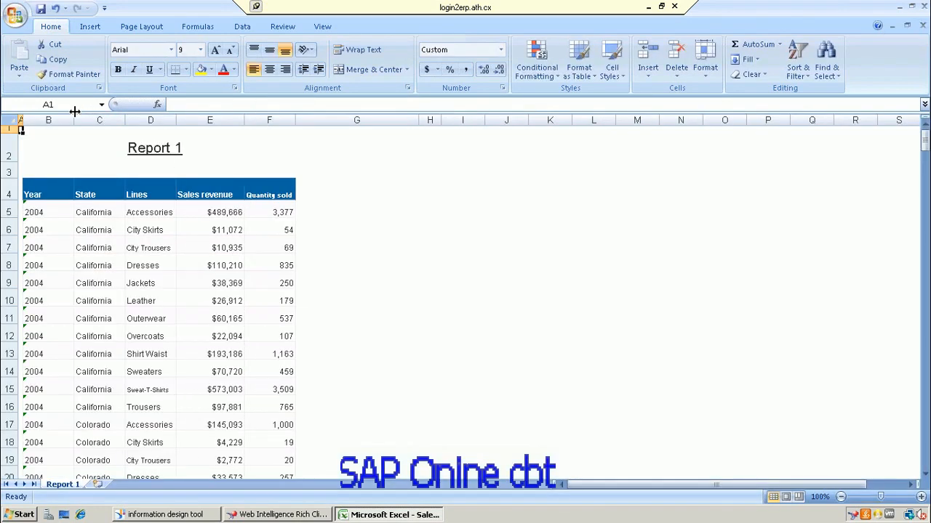
{"action": "left_click", "coordinate": [48, 187]}
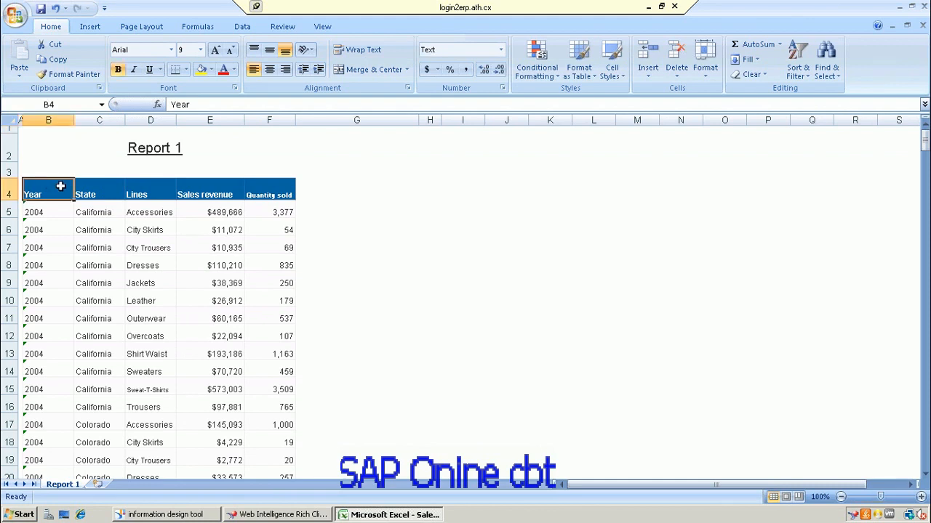
{"action": "left_click_drag", "start_coordinate": [60, 187], "coordinate": [284, 402]}
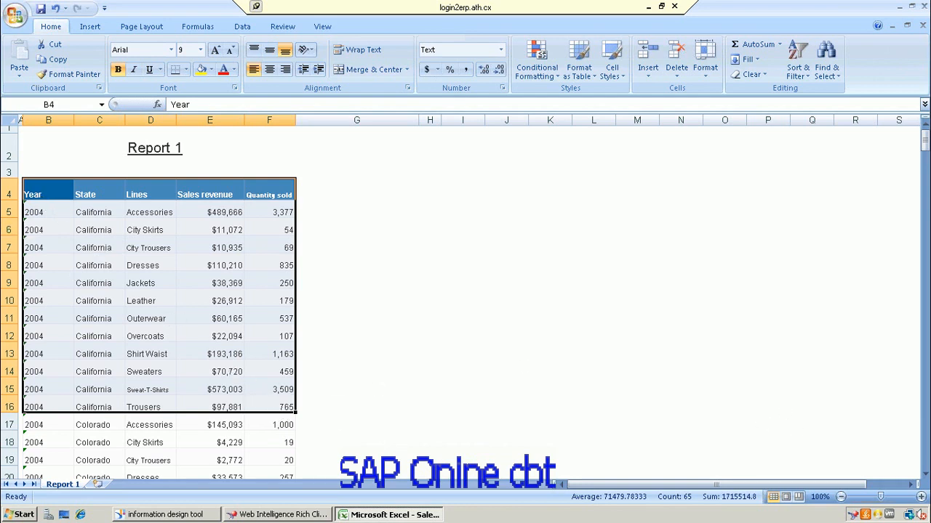
Step: Page down to see how far the data runs, then choose Range Definition in Web Intelligence
{"action": "left_click", "coordinate": [926, 412]}
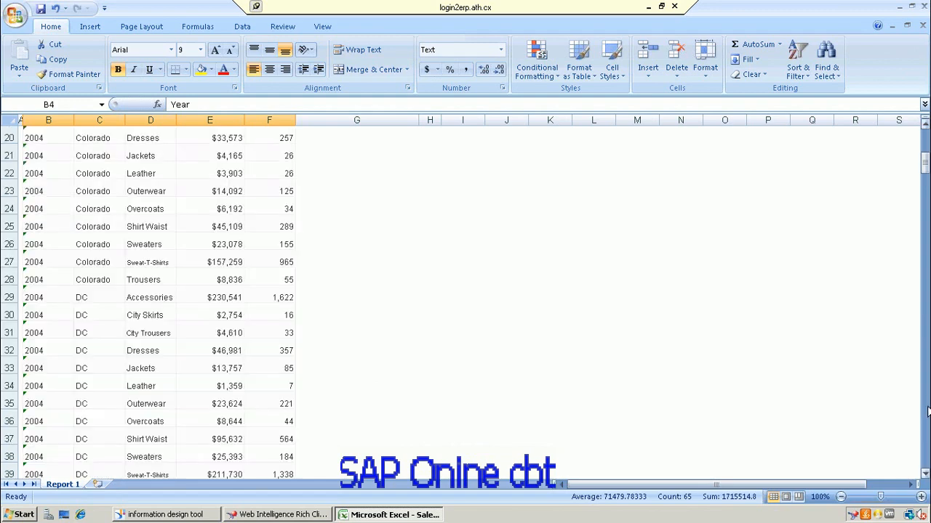
{"action": "left_click", "coordinate": [927, 412]}
{"action": "left_click", "coordinate": [927, 412]}
{"action": "left_click", "coordinate": [927, 411]}
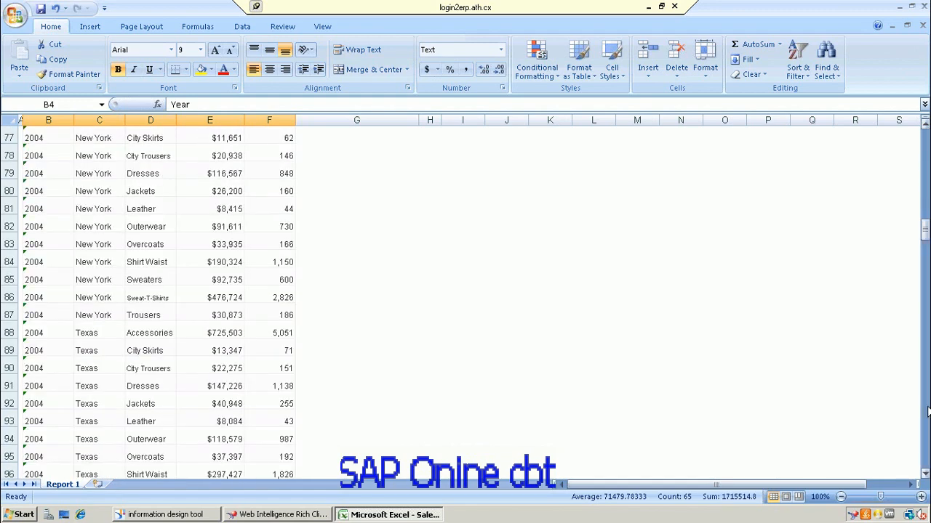
{"action": "left_click", "coordinate": [927, 412]}
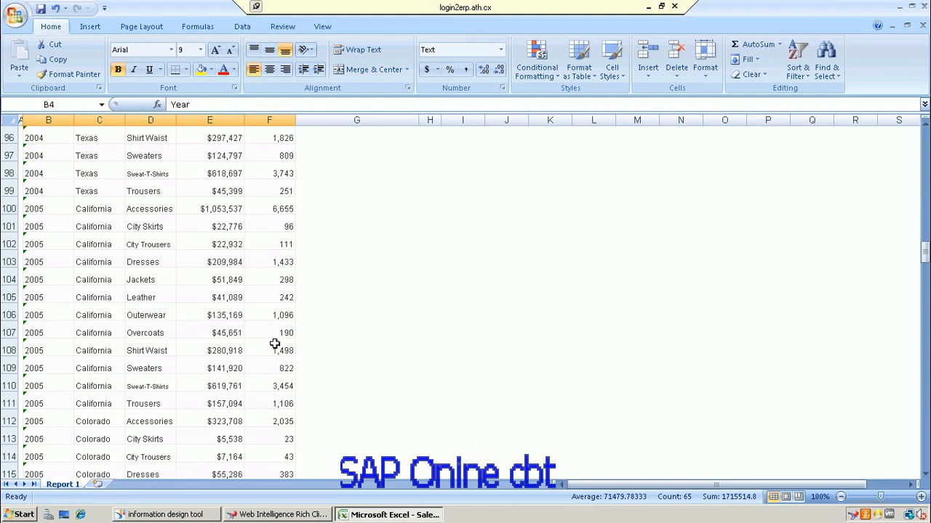
{"action": "left_click", "coordinate": [284, 515]}
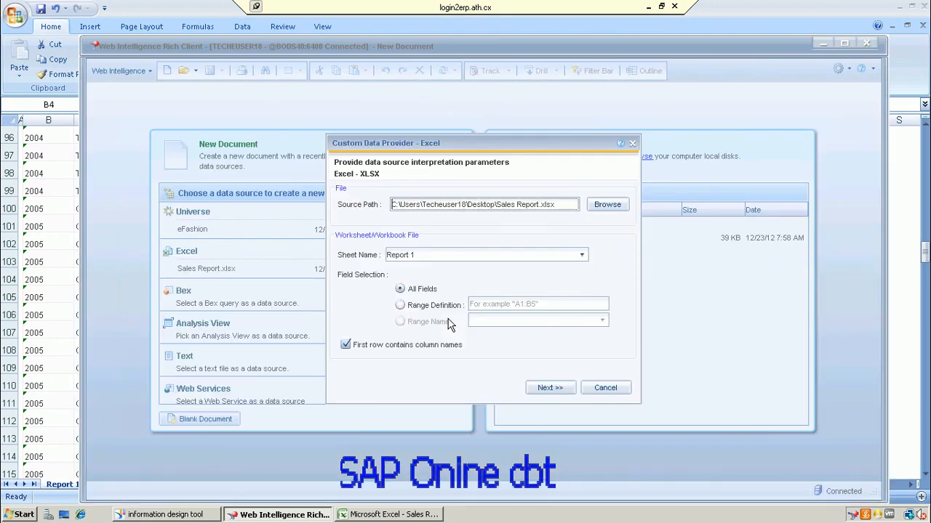
{"action": "left_click", "coordinate": [399, 306]}
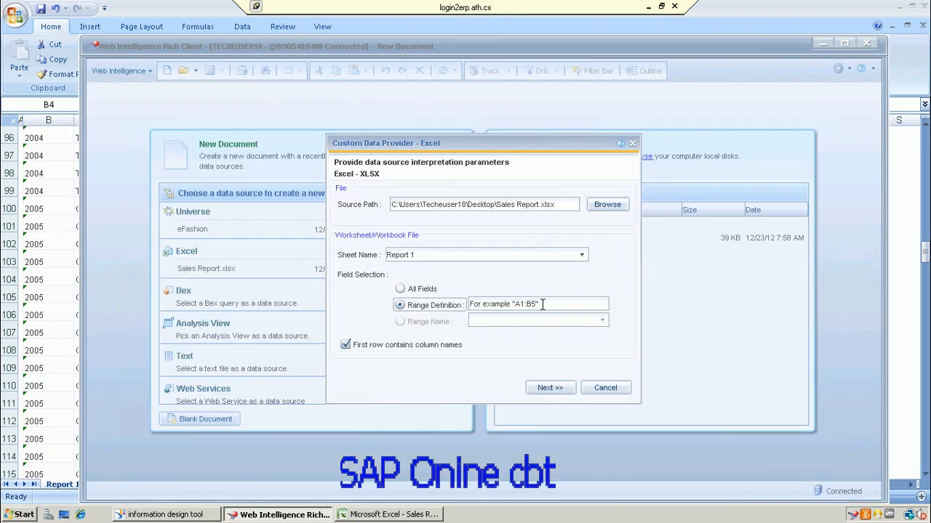
Step: Replace the range placeholder with B4:F100 and continue to the Query Panel
{"action": "left_click_drag", "start_coordinate": [542, 305], "coordinate": [442, 311]}
{"action": "key", "text": "Delete"}
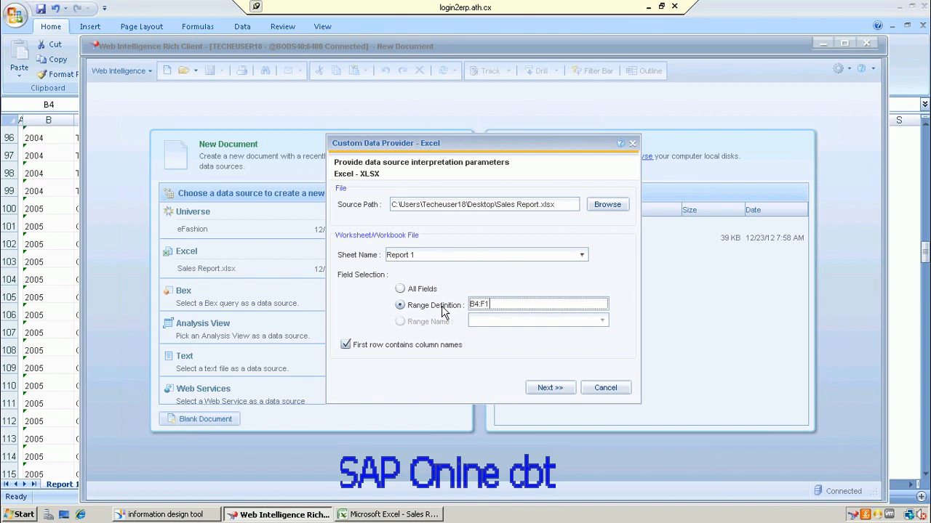
{"action": "type", "text": "B4:F100"}
{"action": "left_click", "coordinate": [539, 387]}
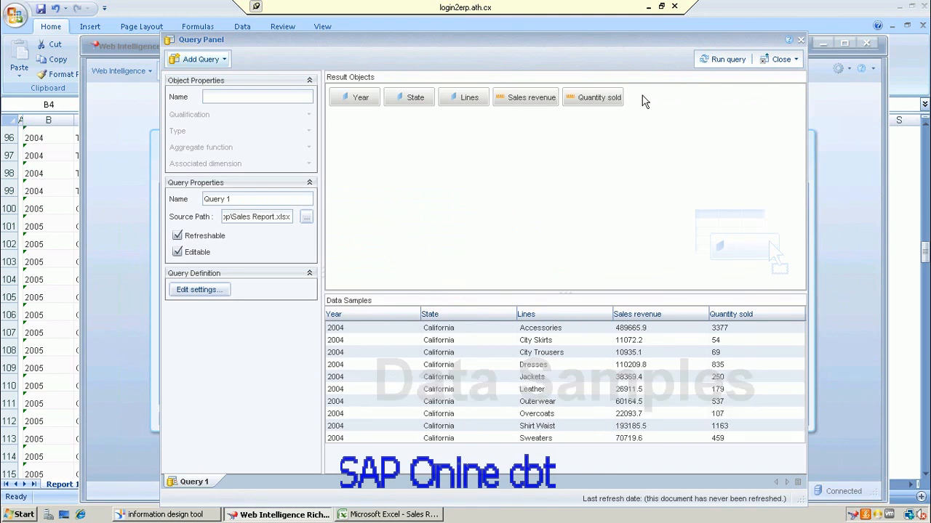
Step: Run the query into Report 1's sales table and switch to Data Access
{"action": "left_click", "coordinate": [725, 61]}
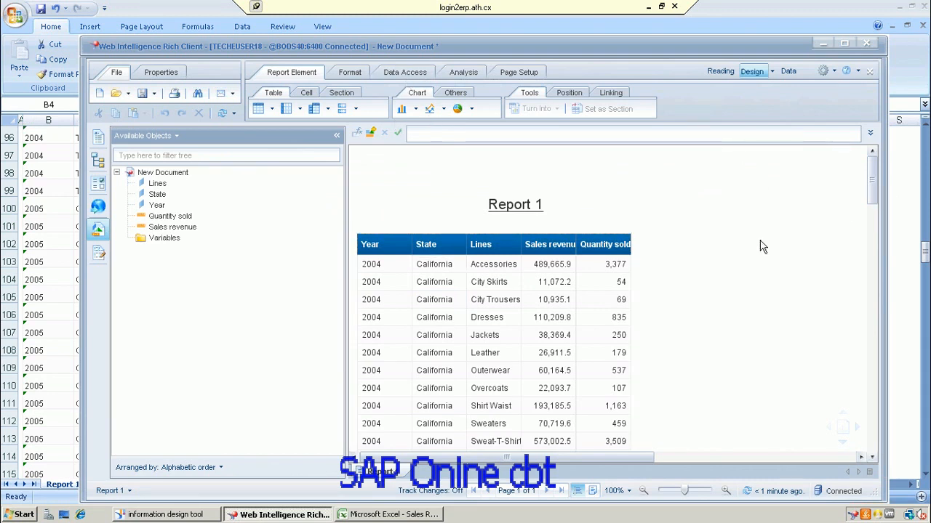
{"action": "left_click", "coordinate": [404, 73]}
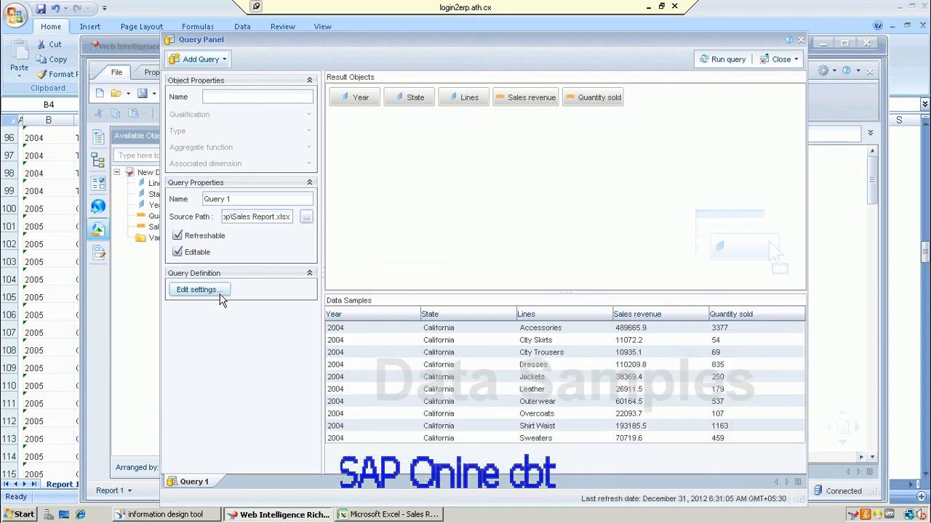
Step: Change the Excel data source range from B4:F100 to B4:F300
{"action": "left_click", "coordinate": [221, 292]}
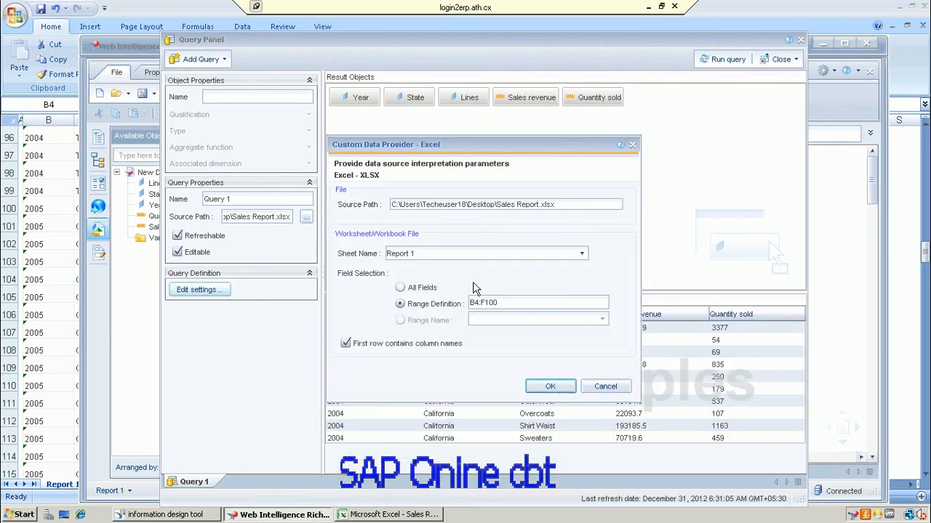
{"action": "left_click", "coordinate": [501, 301]}
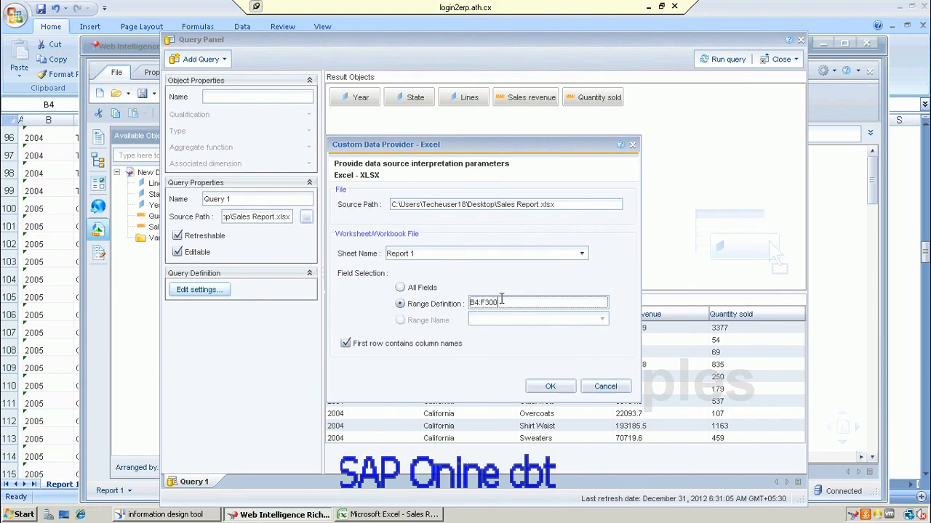
{"action": "left_click", "coordinate": [552, 386]}
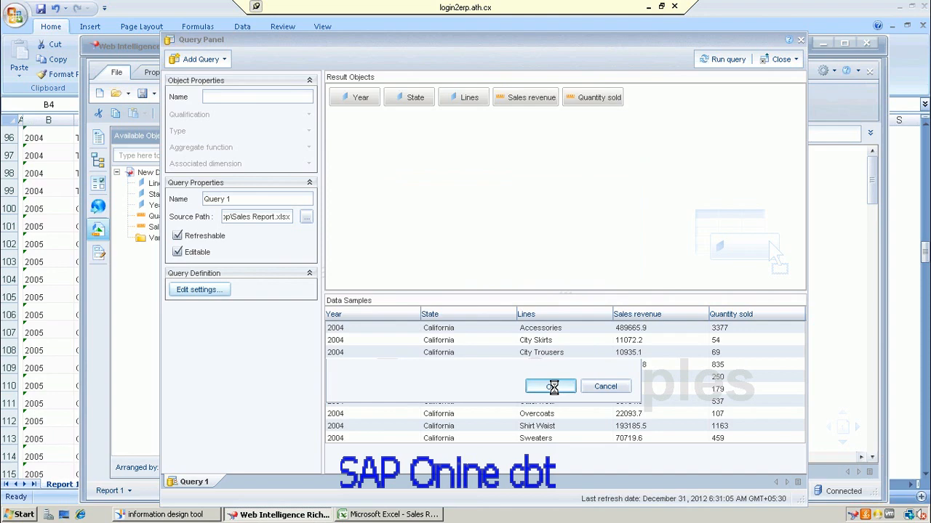
Step: Rerun the query and scroll through the refreshed 2004 state sales by line table
{"action": "left_click", "coordinate": [717, 63]}
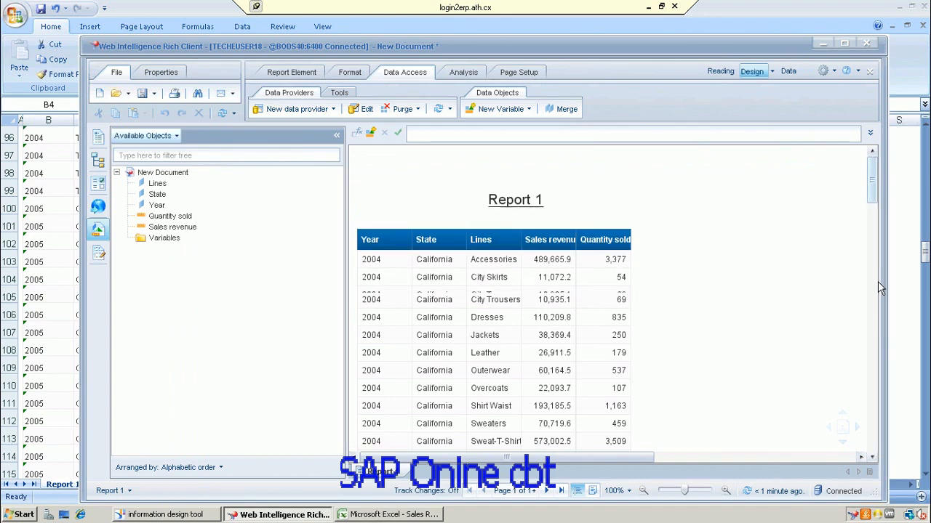
{"action": "scroll", "coordinate": [865, 362], "scroll_direction": "down", "scroll_amount": 5}
{"action": "left_click_drag", "start_coordinate": [869, 239], "coordinate": [873, 175]}
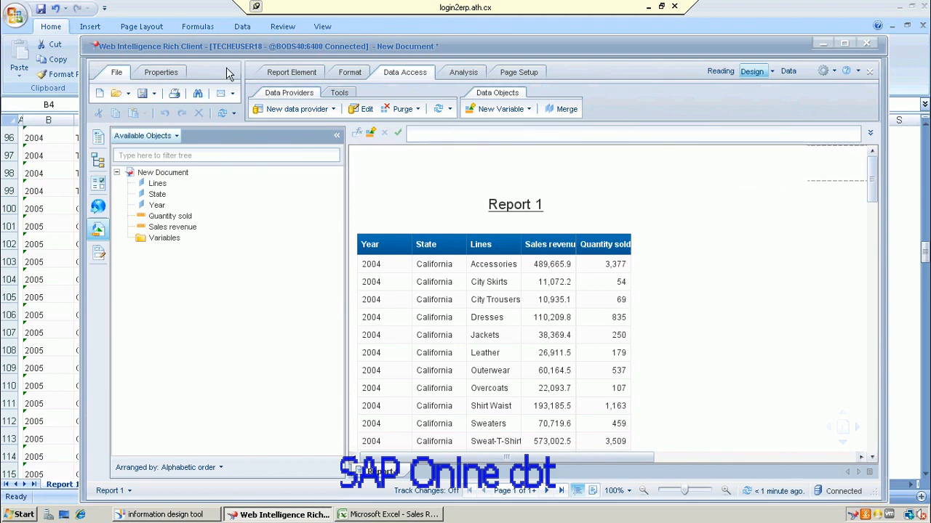
Step: Save the document as Sales_report in localhost Public Folders, then dismiss the repository error
{"action": "left_click", "coordinate": [154, 95]}
{"action": "left_click", "coordinate": [154, 98]}
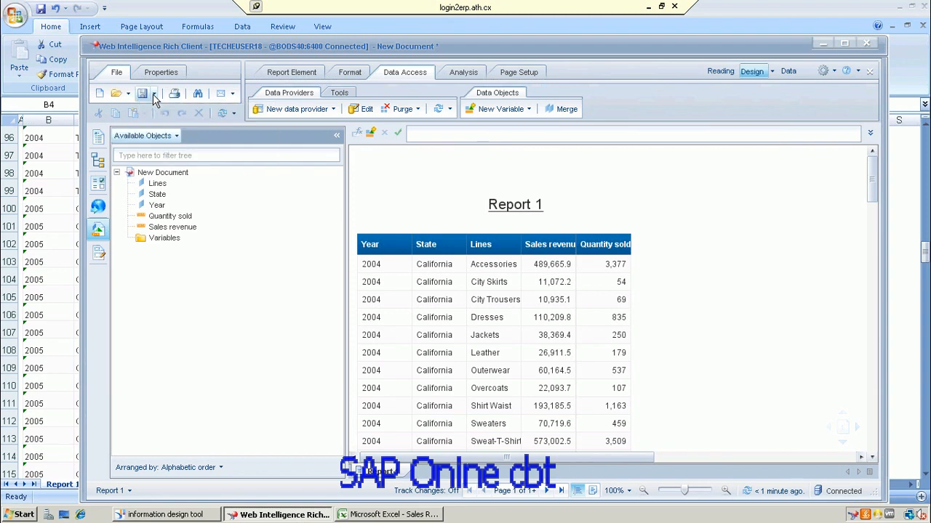
{"action": "left_click", "coordinate": [155, 96]}
{"action": "left_click", "coordinate": [168, 119]}
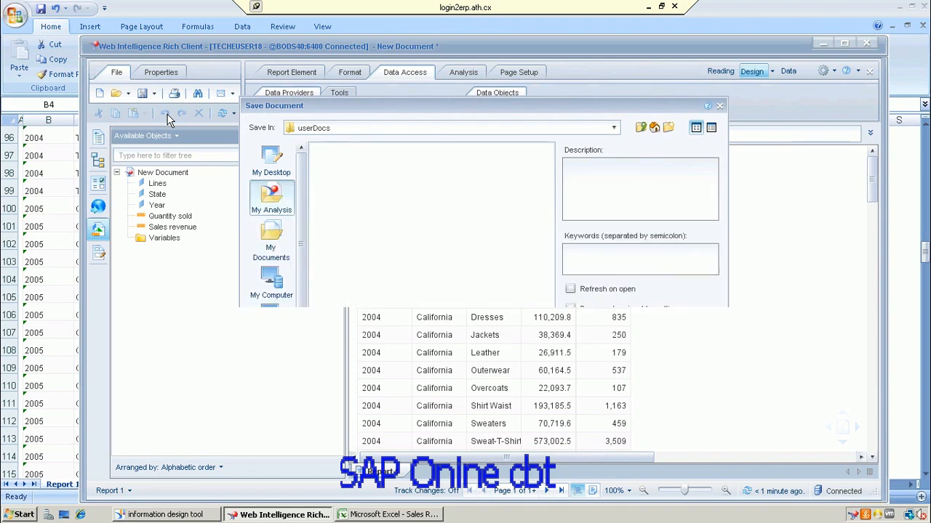
{"action": "left_click", "coordinate": [270, 331]}
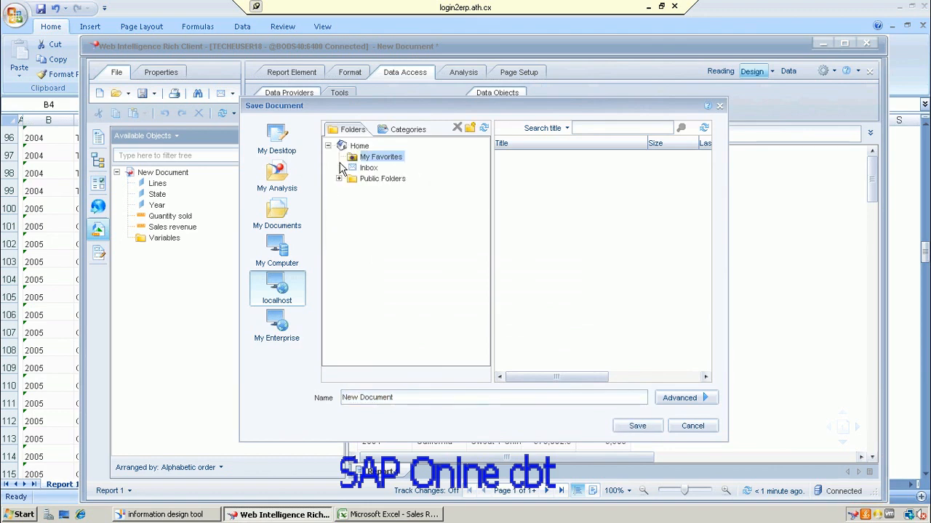
{"action": "left_click", "coordinate": [339, 189]}
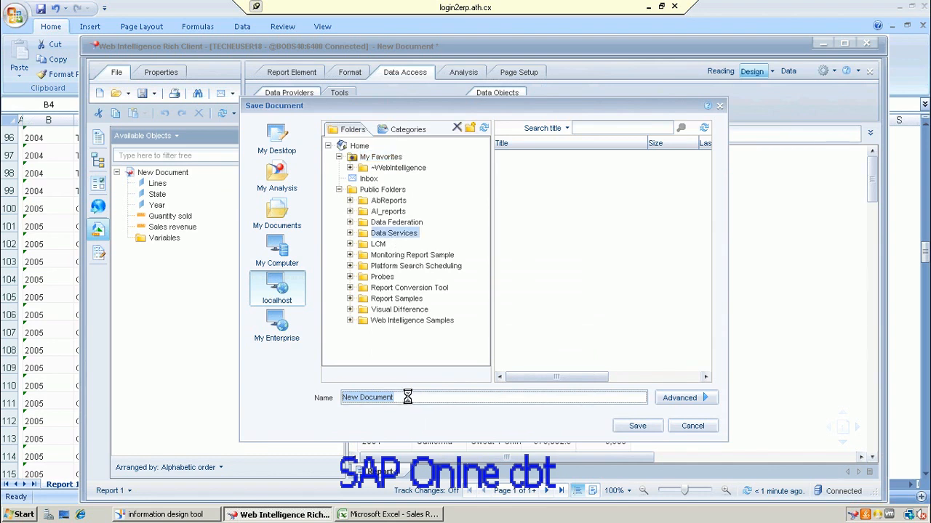
{"action": "type", "text": "Sales"}
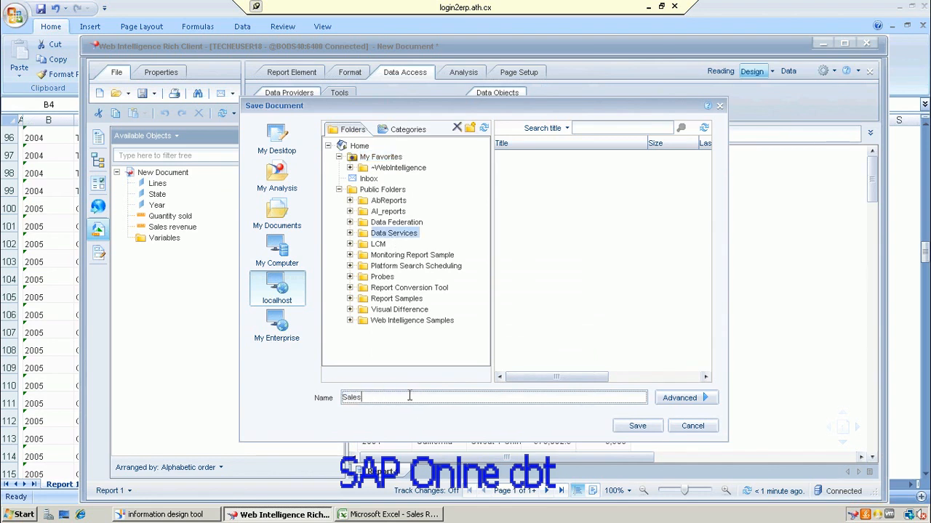
{"action": "type", "text": "_report"}
{"action": "left_click", "coordinate": [636, 427]}
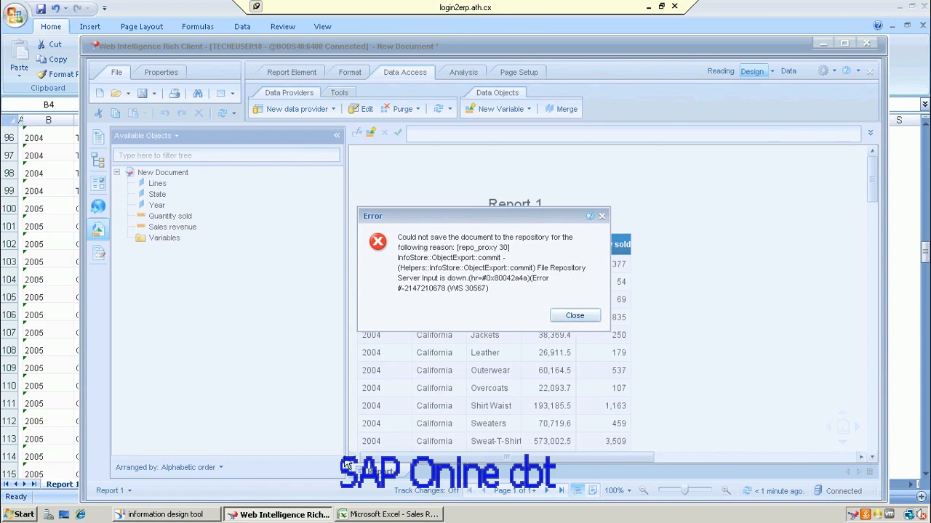
{"action": "left_click", "coordinate": [580, 316]}
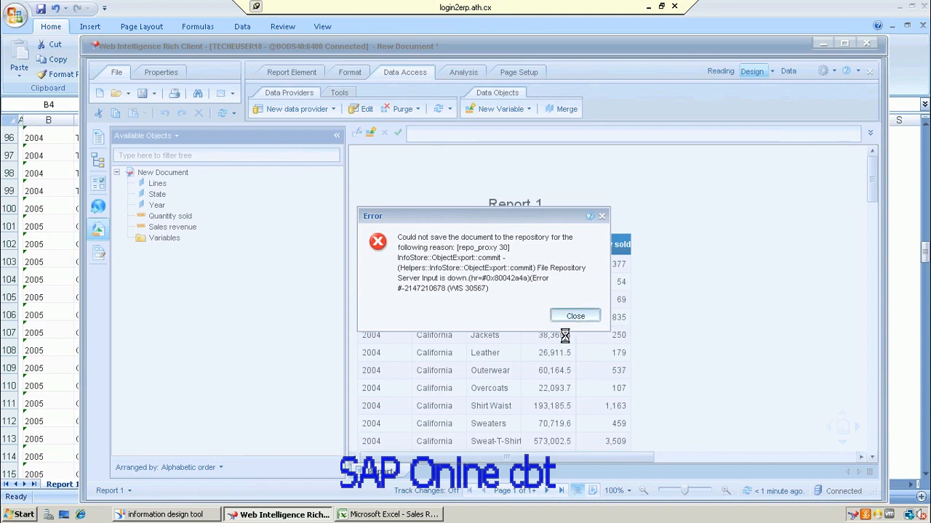
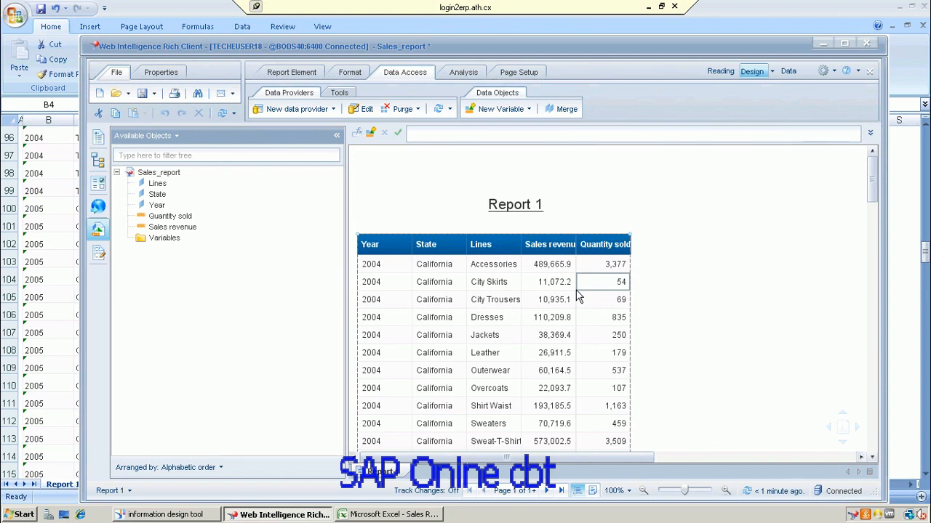
Step: Select the Quantity sold column header, then minimize the remote session to show the local desktop
{"action": "left_click", "coordinate": [595, 251]}
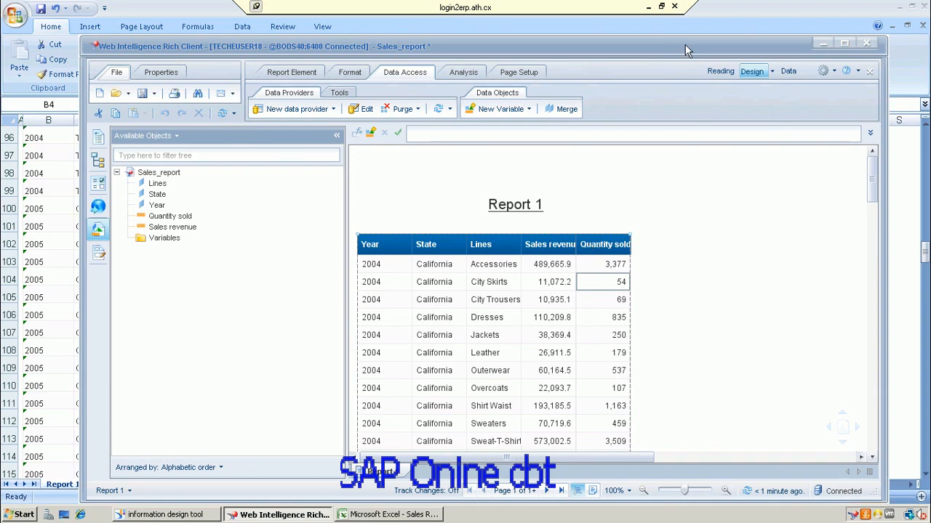
{"action": "left_click", "coordinate": [650, 10]}
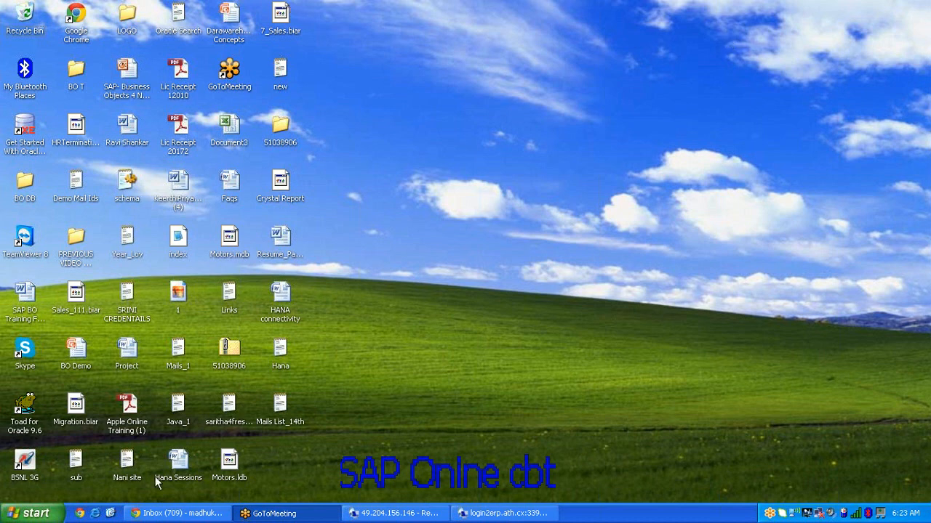
Step: Launch Paint (mspaint) from Run, then bring the remote Web Intelligence session back to front
{"action": "left_click", "coordinate": [32, 513]}
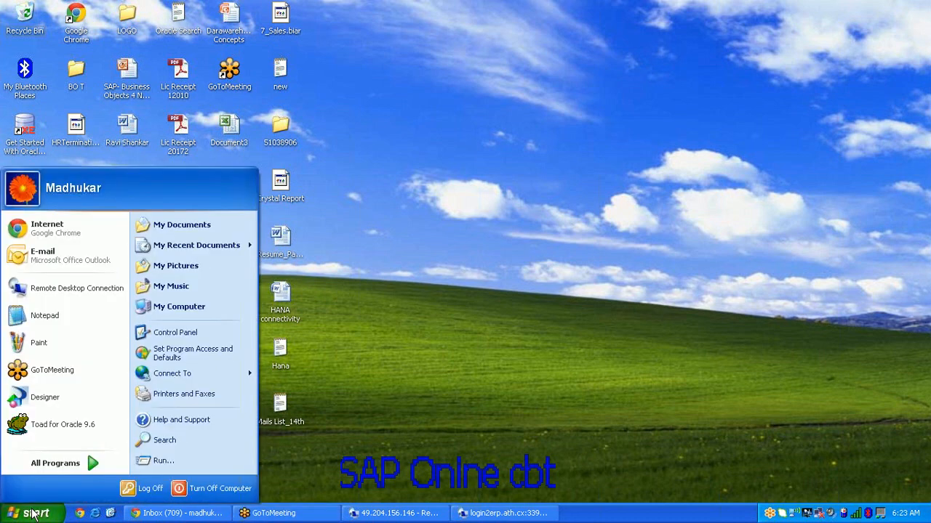
{"action": "left_click", "coordinate": [172, 460]}
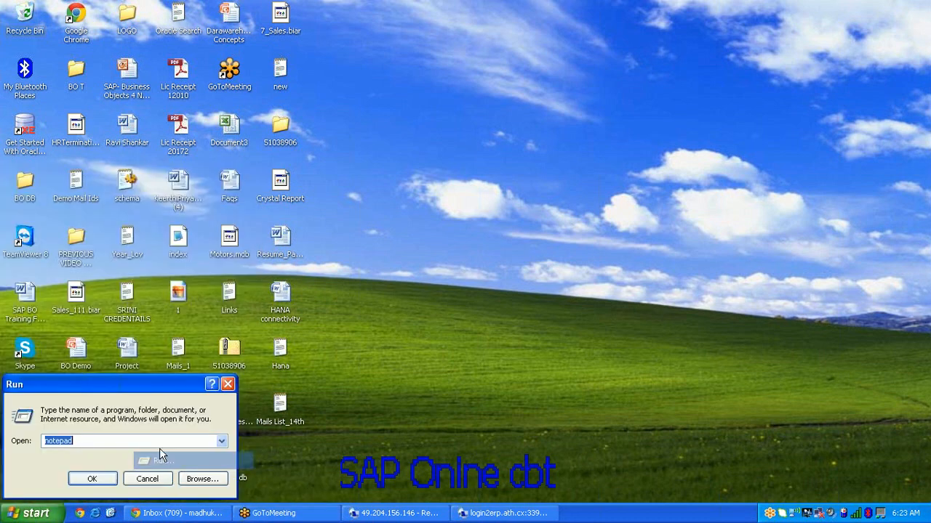
{"action": "type", "text": "mspaint"}
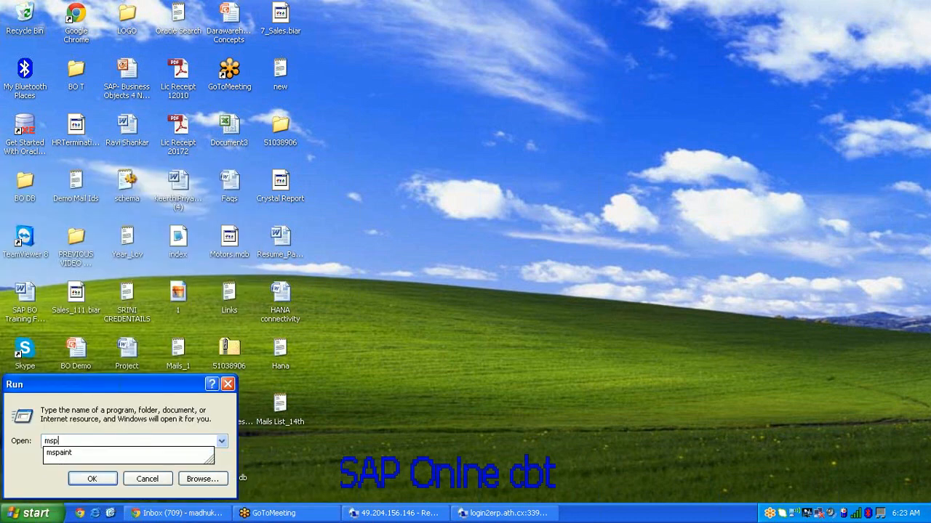
{"action": "key", "text": "Return"}
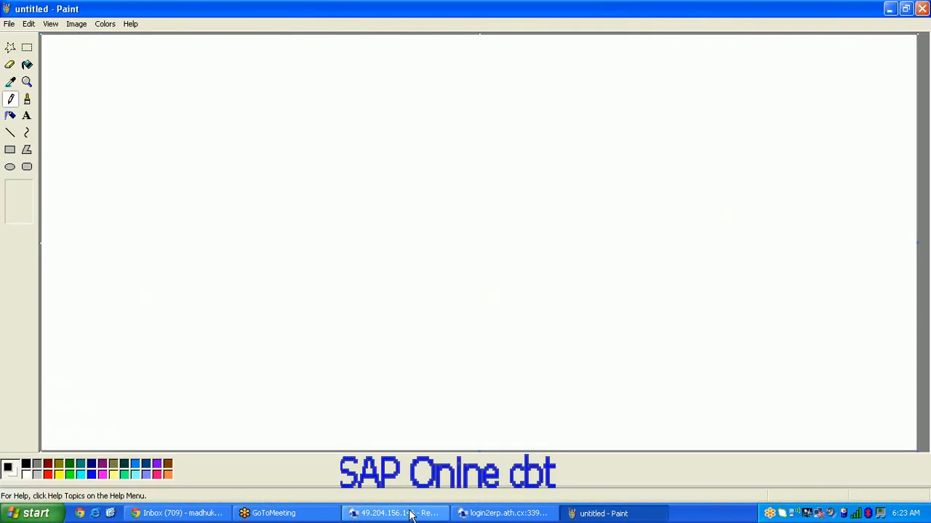
{"action": "left_click", "coordinate": [407, 513]}
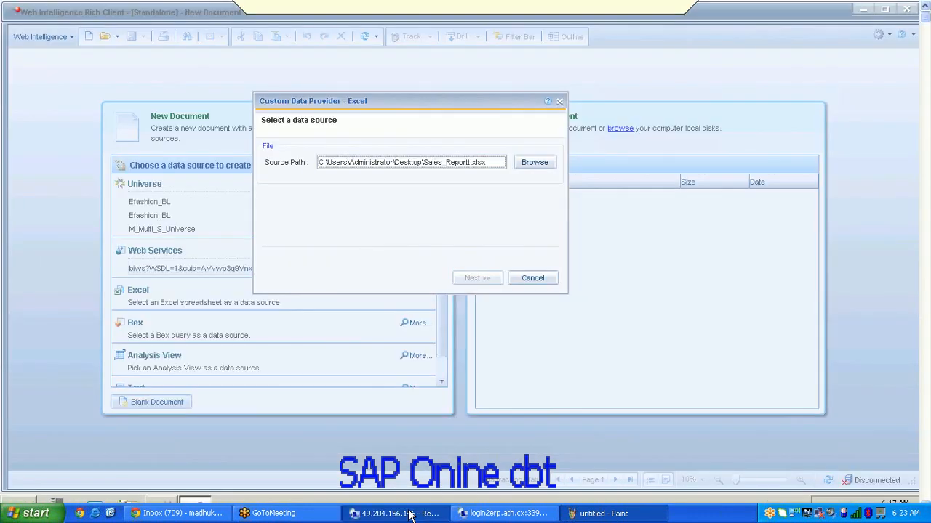
Step: Cancel the Excel source, log on for a Universe document, refresh the universe list, then minimize the session
{"action": "left_click", "coordinate": [534, 278]}
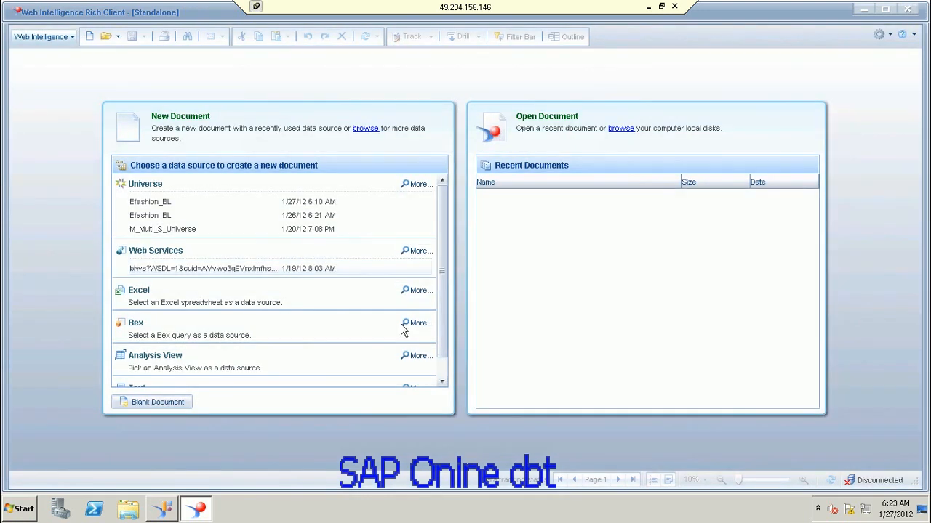
{"action": "left_click", "coordinate": [418, 184]}
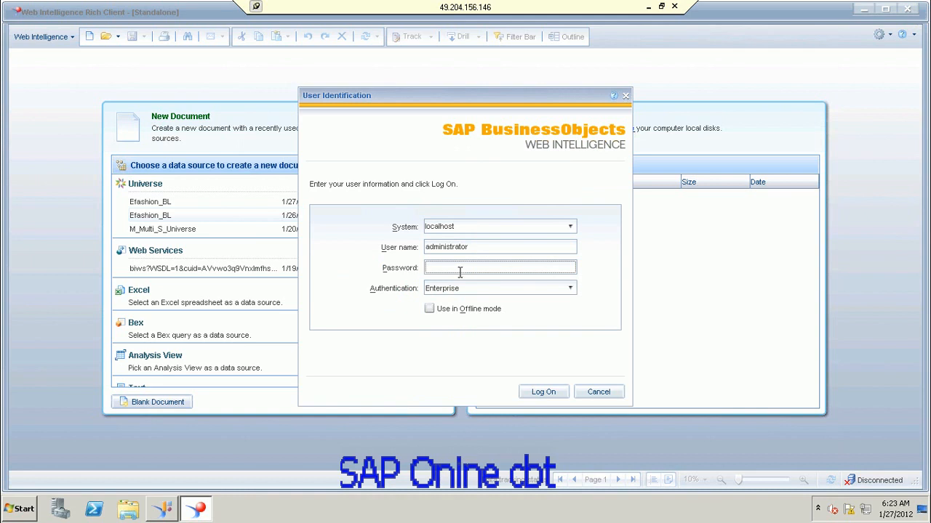
{"action": "left_click", "coordinate": [542, 392]}
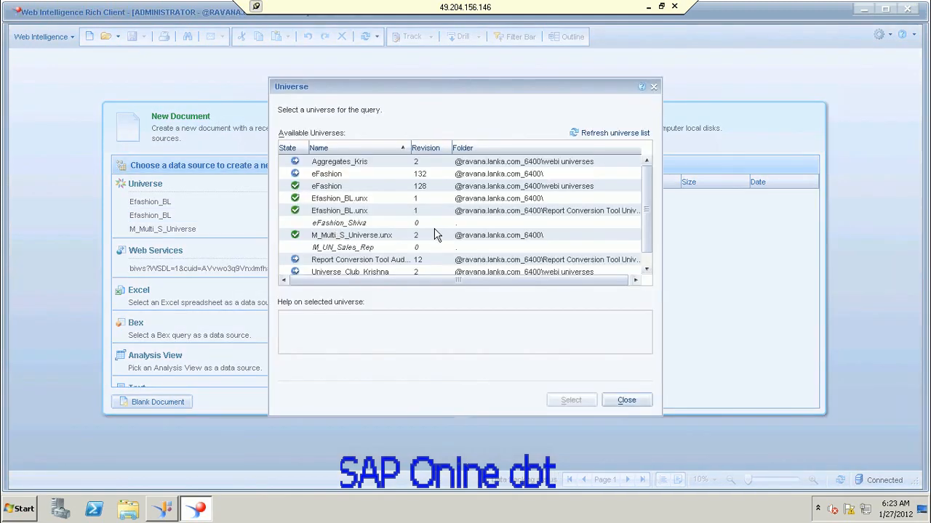
{"action": "left_click_drag", "start_coordinate": [646, 208], "coordinate": [641, 161]}
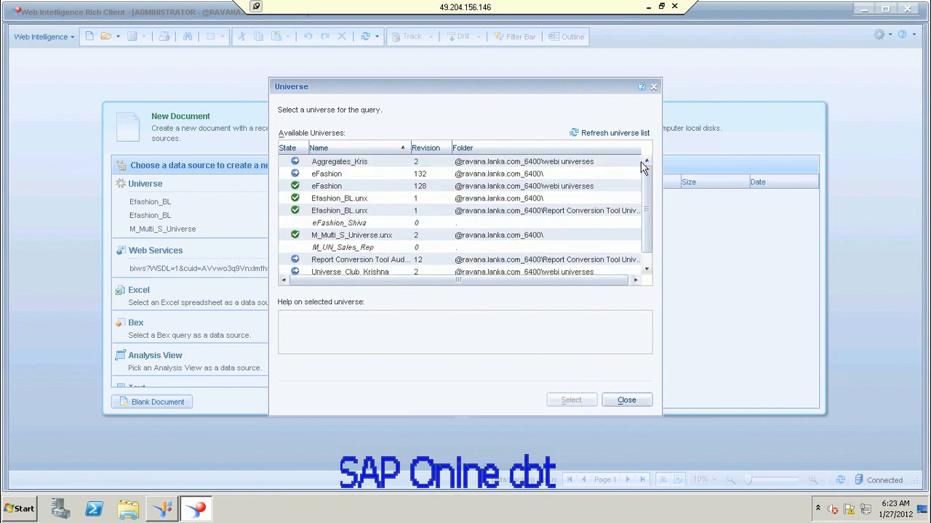
{"action": "left_click", "coordinate": [586, 135]}
{"action": "left_click_drag", "start_coordinate": [646, 208], "coordinate": [644, 237]}
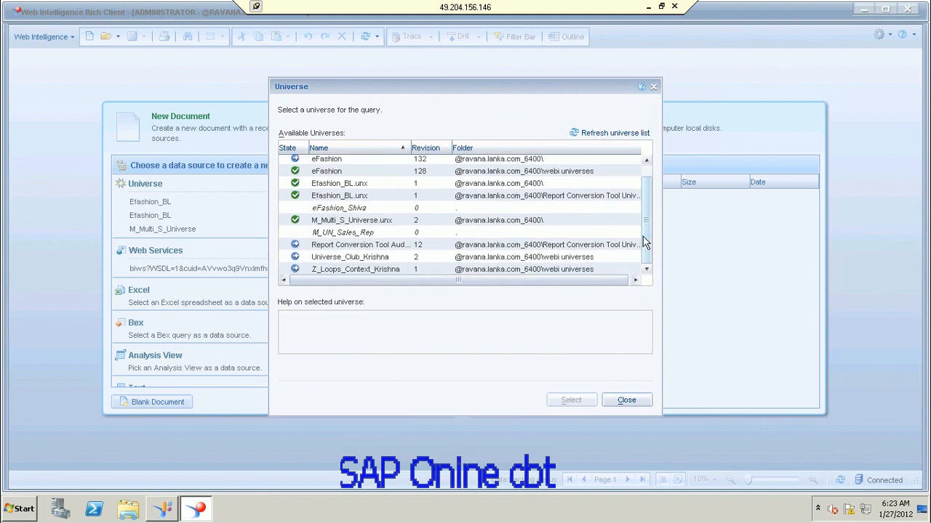
{"action": "left_click", "coordinate": [648, 7]}
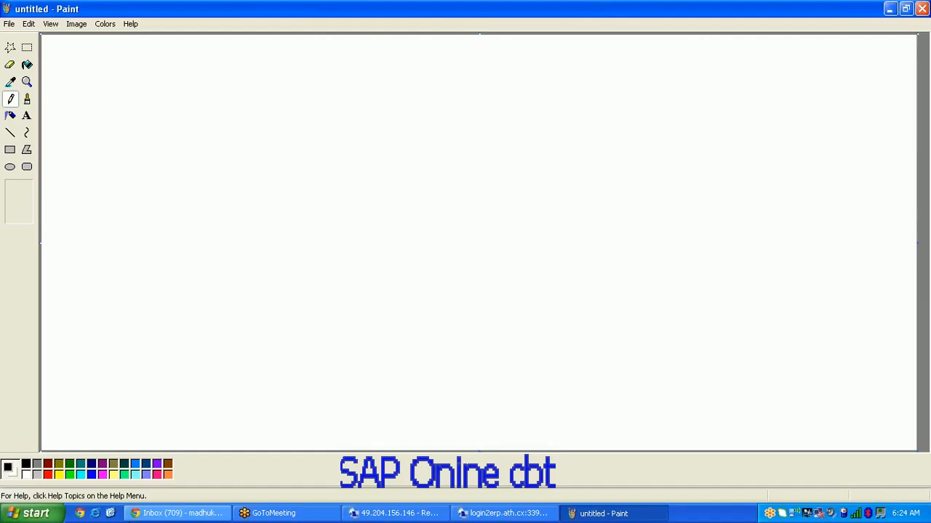
Step: Open Internet Explorer, dismiss its error, and load the InfoView logon.jsp page from address history
{"action": "left_click", "coordinate": [94, 513]}
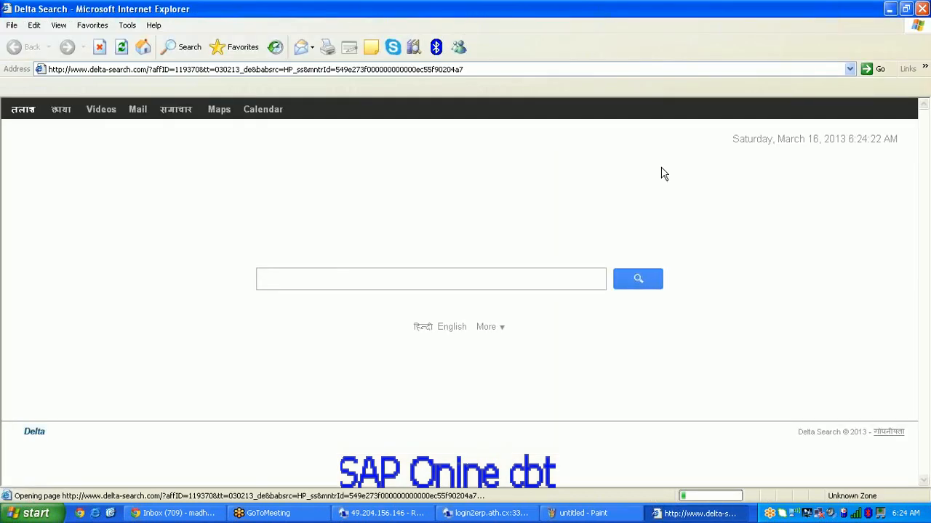
{"action": "left_click", "coordinate": [849, 69]}
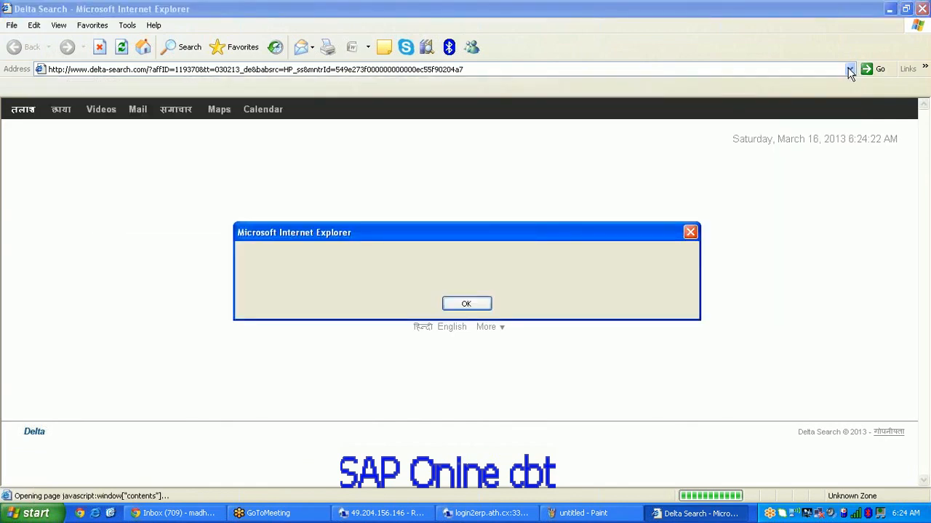
{"action": "left_click", "coordinate": [471, 304]}
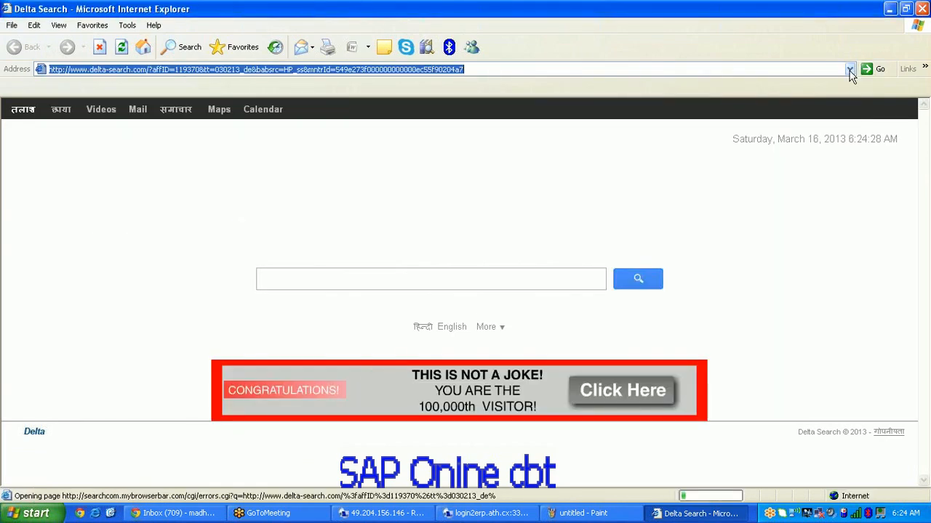
{"action": "left_click", "coordinate": [849, 69]}
{"action": "left_click", "coordinate": [849, 69]}
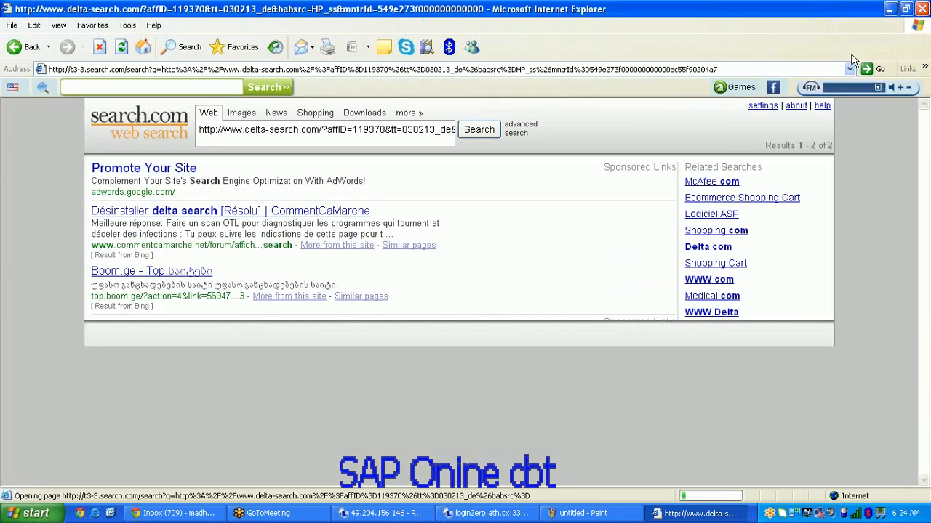
{"action": "left_click", "coordinate": [850, 69]}
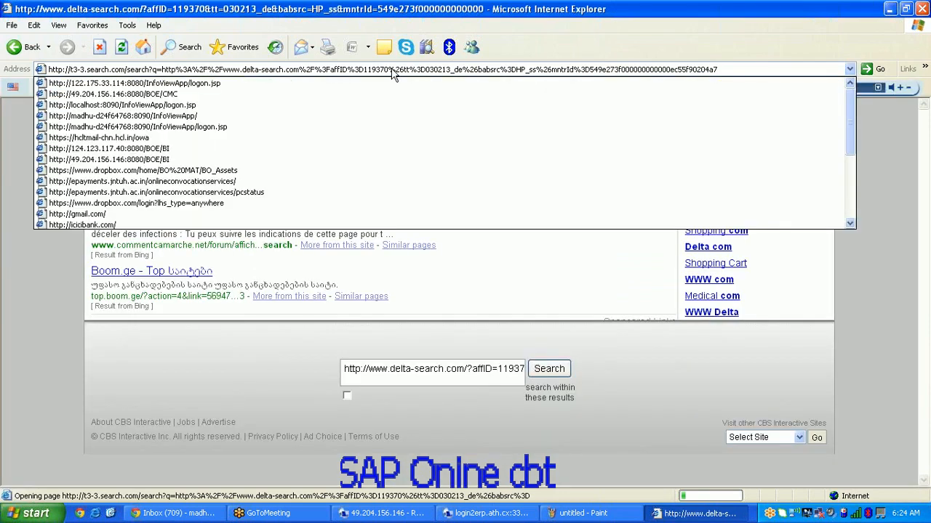
{"action": "left_click", "coordinate": [181, 86]}
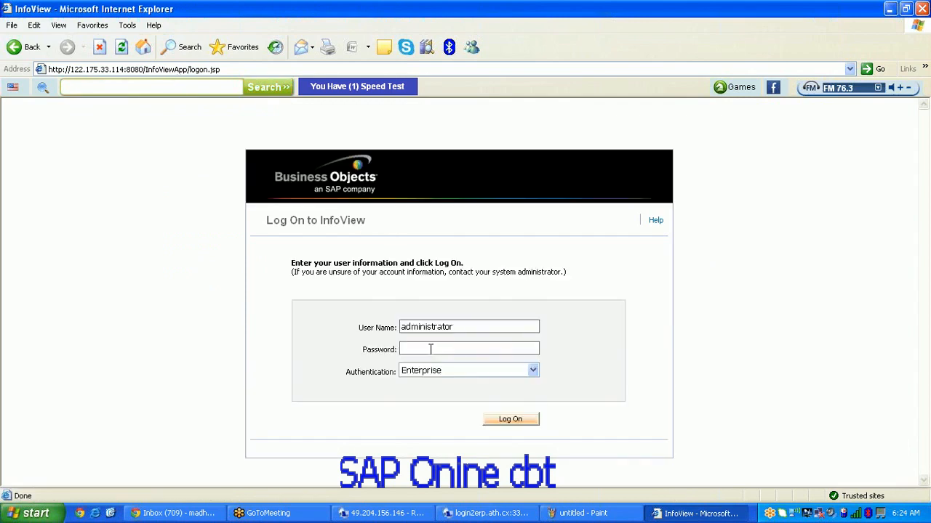
Step: Log on to InfoView with the password, open Document List, then switch to Paint's Text tool
{"action": "type", "text": "********"}
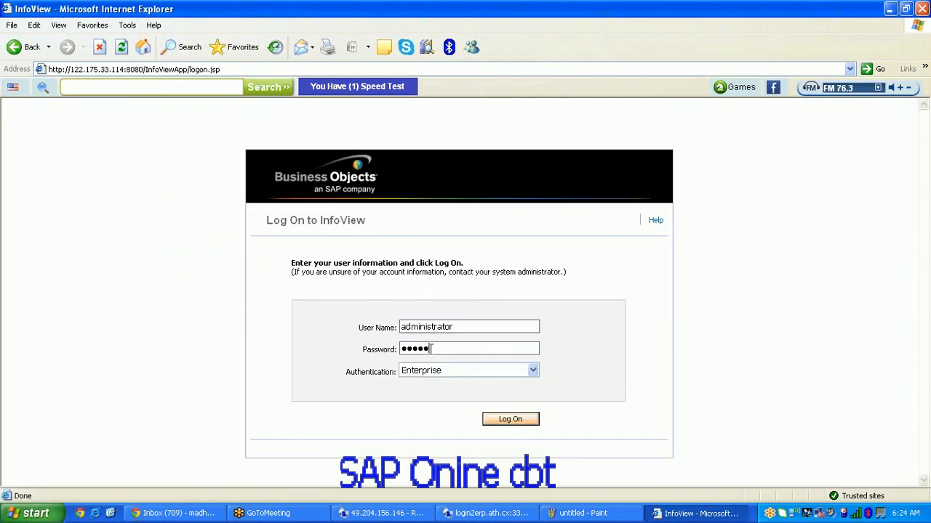
{"action": "left_click", "coordinate": [511, 420]}
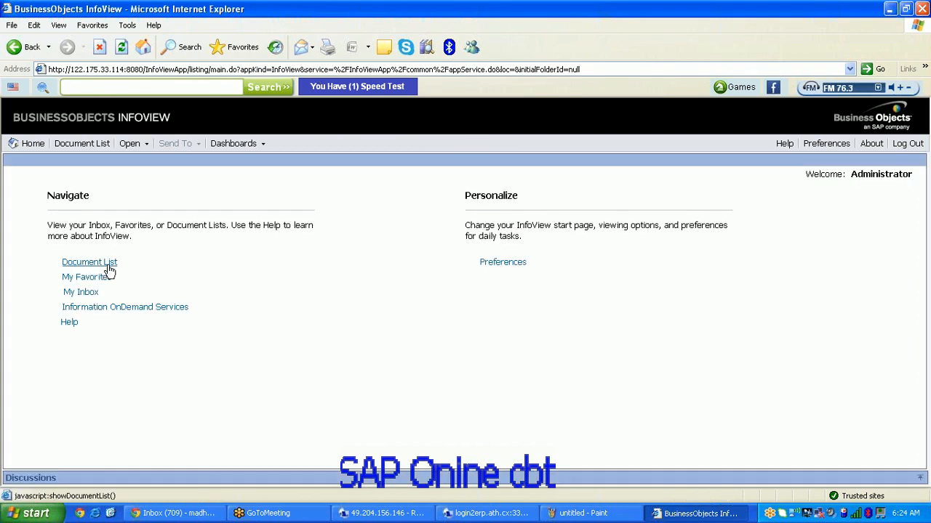
{"action": "left_click", "coordinate": [89, 262]}
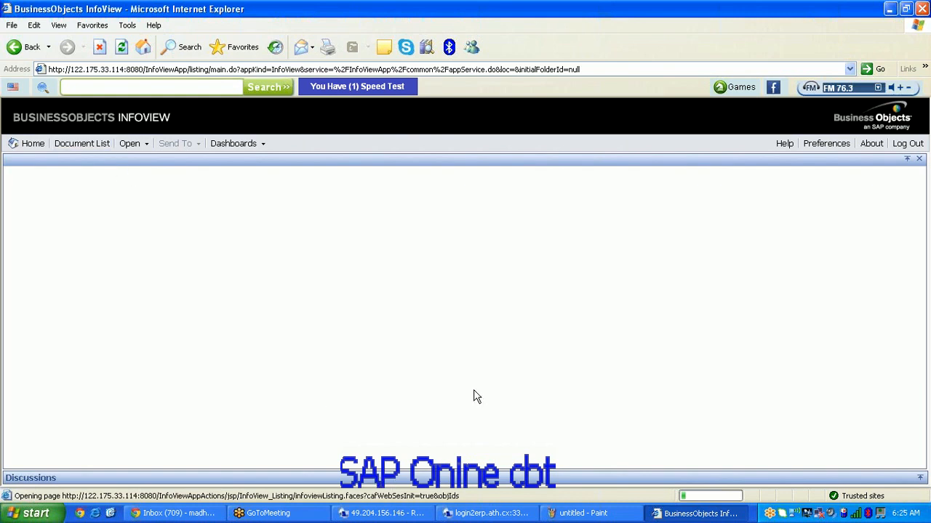
{"action": "left_click", "coordinate": [582, 513]}
{"action": "left_click", "coordinate": [27, 116]}
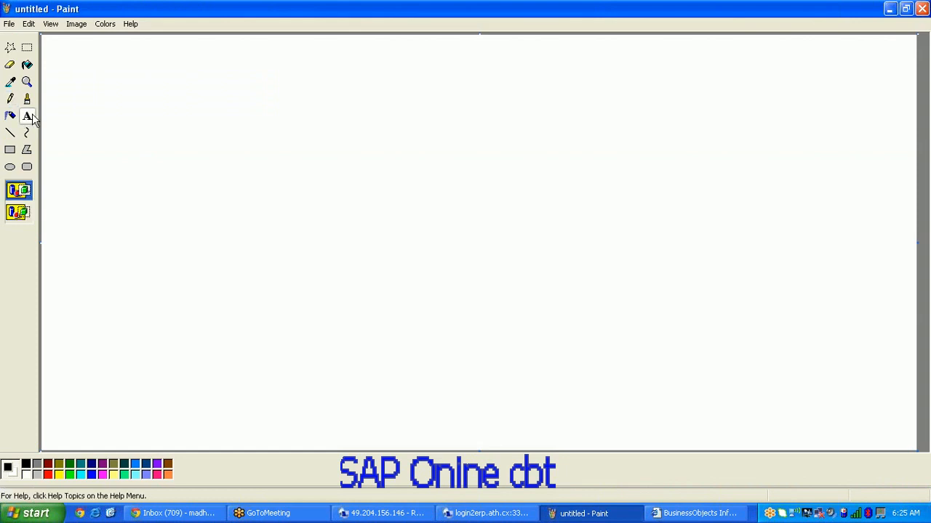
Step: Type the header row 'Resort Counrty YTD PYTD Variance MTD PYMTD' in a text area on the canvas
{"action": "left_click_drag", "start_coordinate": [224, 139], "coordinate": [614, 266]}
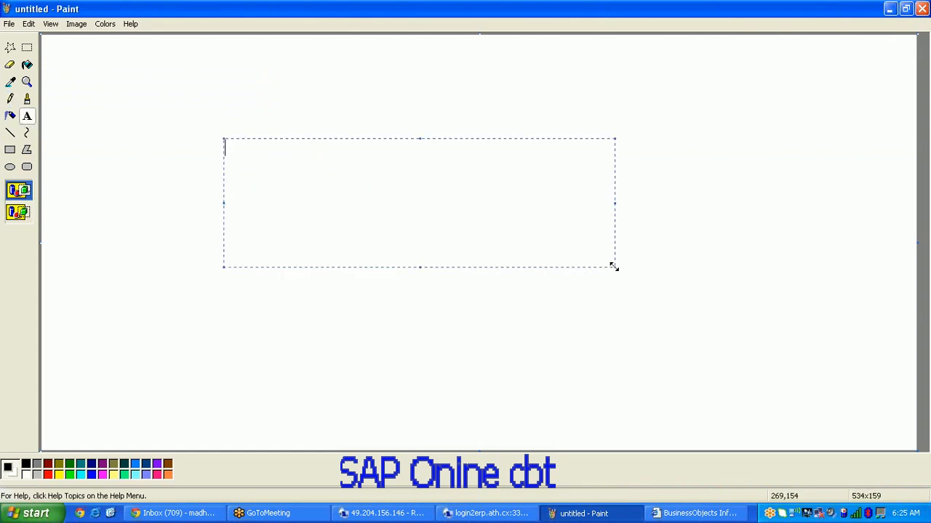
{"action": "type", "text": "C"}
{"action": "key", "text": "BackSpace"}
{"action": "type", "text": "Resort   Counr"}
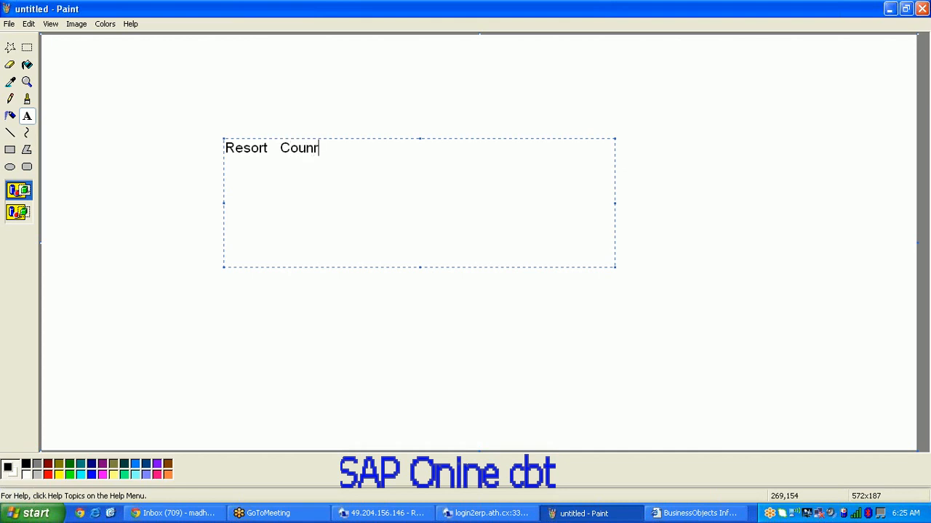
{"action": "type", "text": "ty  YTD  PYTD  Varianc"}
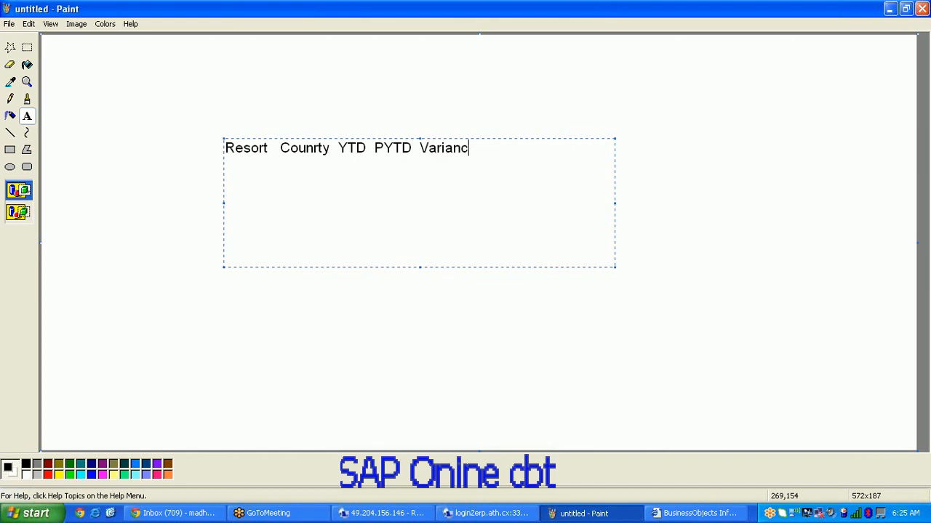
{"action": "type", "text": "e  MTD  PYMTD"}
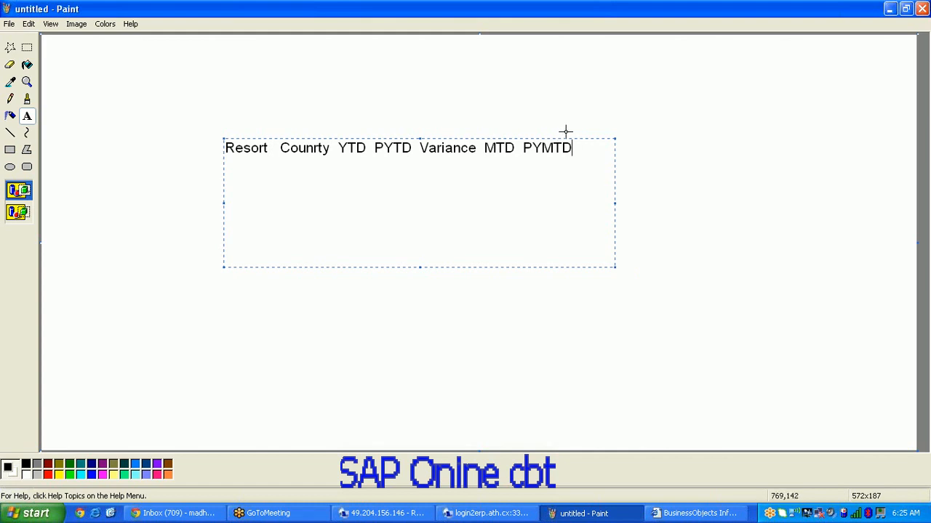
{"action": "type", "text": " Variance"}
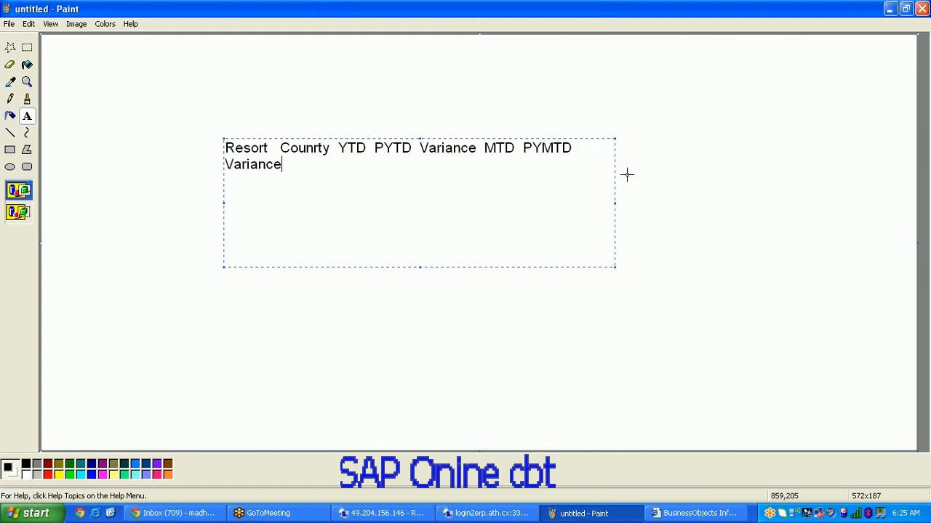
{"action": "key", "text": "BackSpace"}
{"action": "key", "text": "BackSpace"}
{"action": "key", "text": "BackSpace"}
{"action": "key", "text": "BackSpace"}
{"action": "key", "text": "BackSpace"}
{"action": "key", "text": "BackSpace"}
{"action": "key", "text": "BackSpace"}
{"action": "key", "text": "BackSpace"}
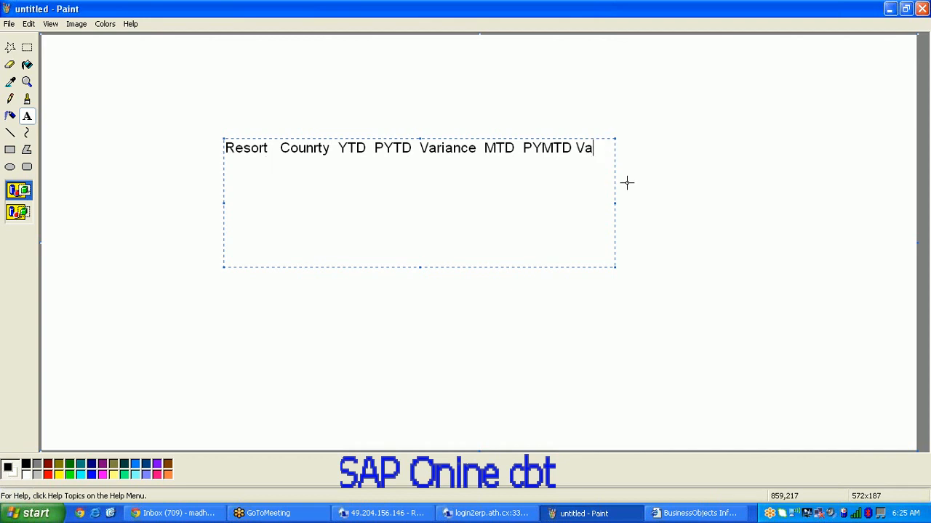
{"action": "left_click", "coordinate": [694, 329]}
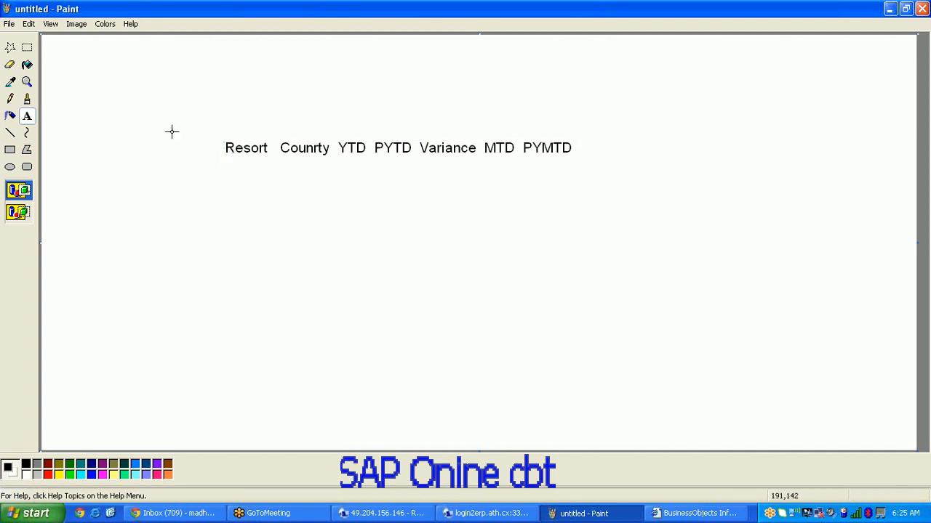
Step: Draw a rectangle around the header row, then return to the InfoView window
{"action": "left_click", "coordinate": [10, 150]}
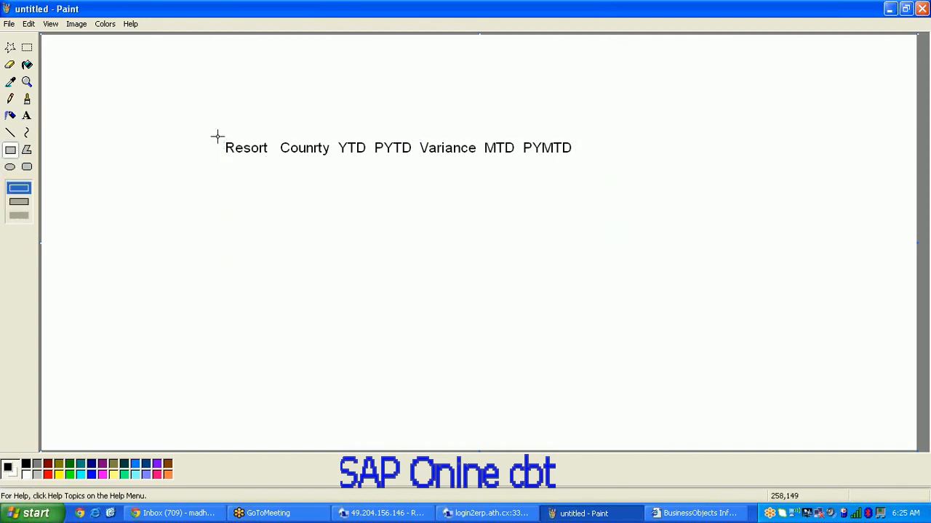
{"action": "mouse_move", "coordinate": [213, 136]}
{"action": "left_mouse_down"}
{"action": "mouse_move", "coordinate": [550, 213]}
{"action": "mouse_move", "coordinate": [592, 255]}
{"action": "left_mouse_up"}
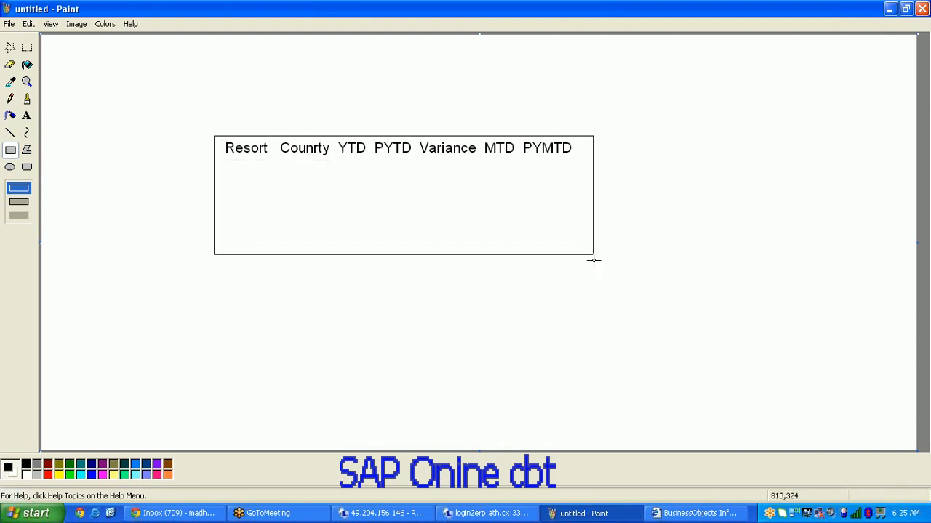
{"action": "left_click", "coordinate": [701, 516]}
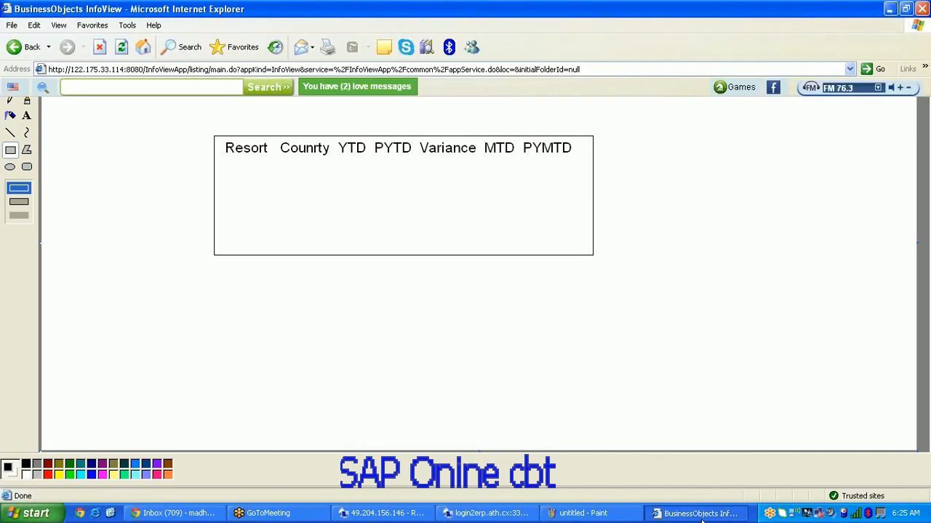
Step: Create a new Web Intelligence document to list the universes, then minimize the browser to show Paint
{"action": "left_click", "coordinate": [90, 175]}
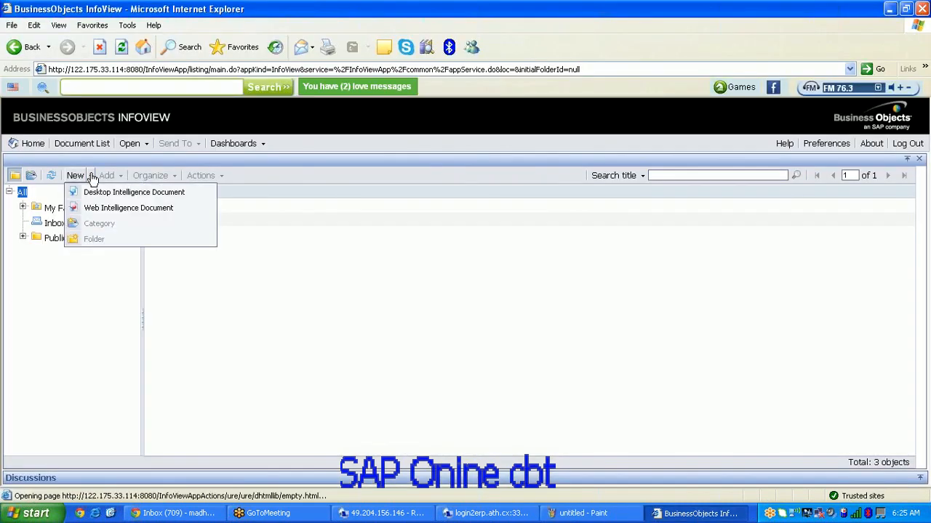
{"action": "left_click", "coordinate": [104, 209]}
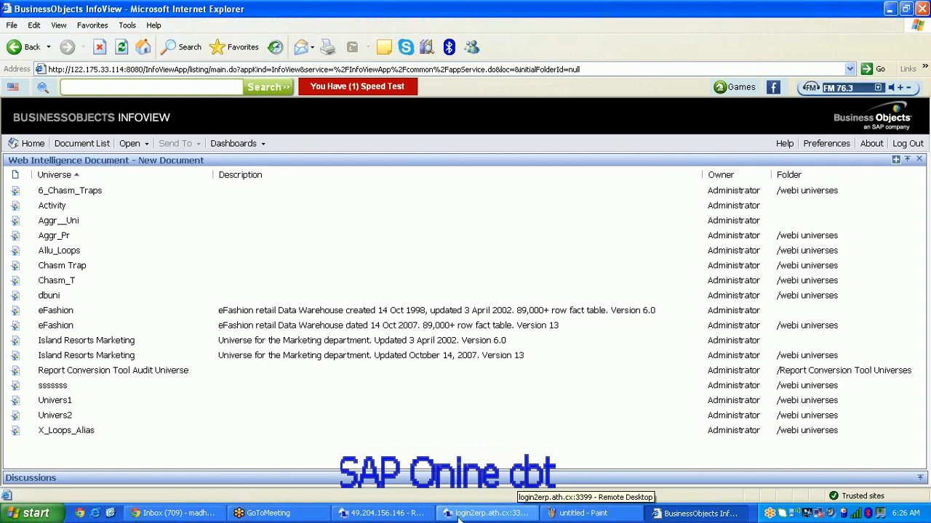
{"action": "left_click", "coordinate": [700, 514]}
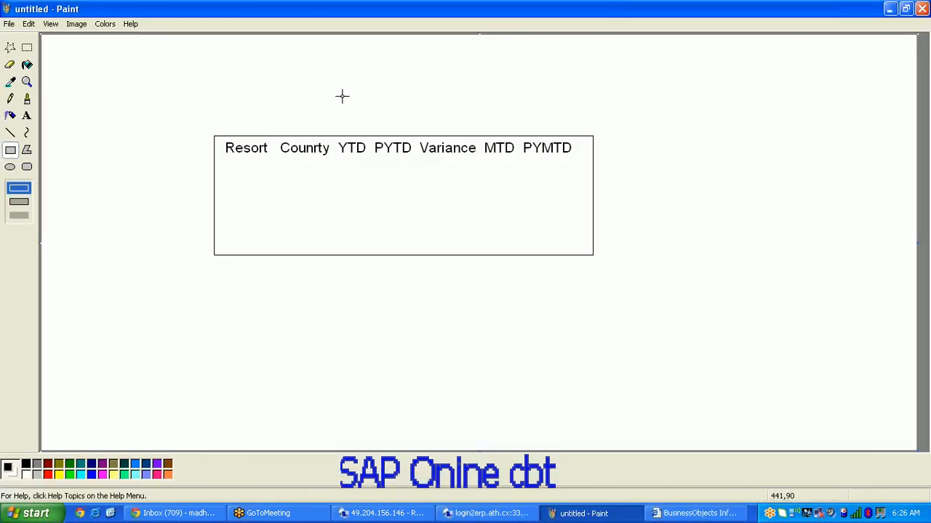
{"action": "left_click_drag", "start_coordinate": [320, 78], "coordinate": [479, 101]}
{"action": "key", "text": "ctrl+z"}
{"action": "left_click", "coordinate": [921, 199]}
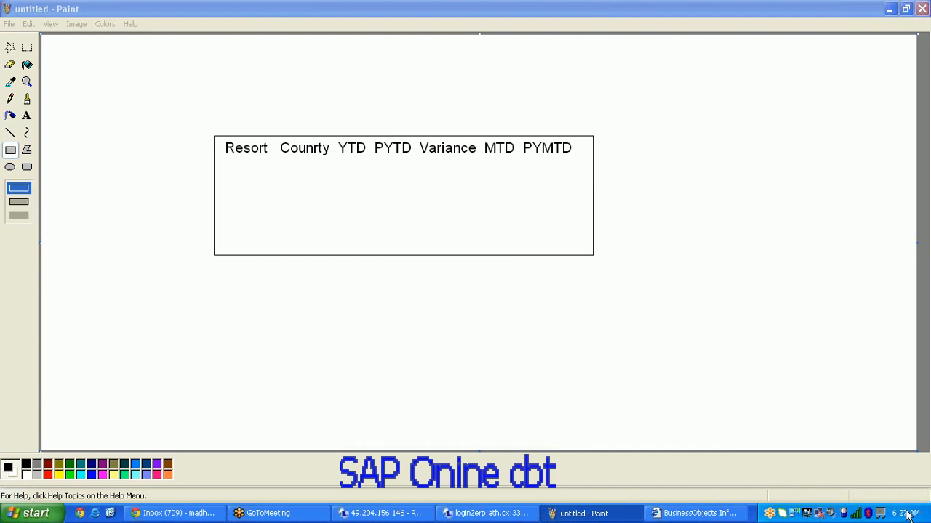
{"action": "mouse_move", "coordinate": [909, 518]}
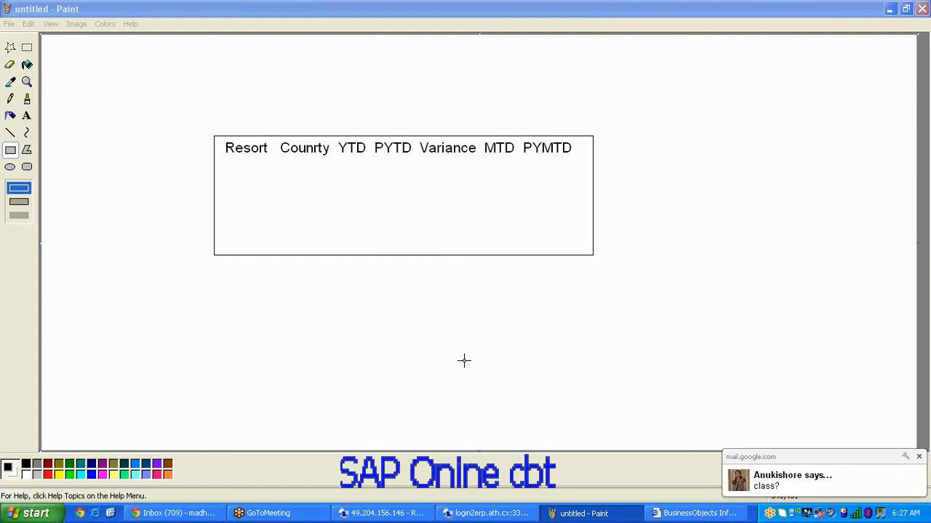
{"action": "left_click", "coordinate": [919, 459]}
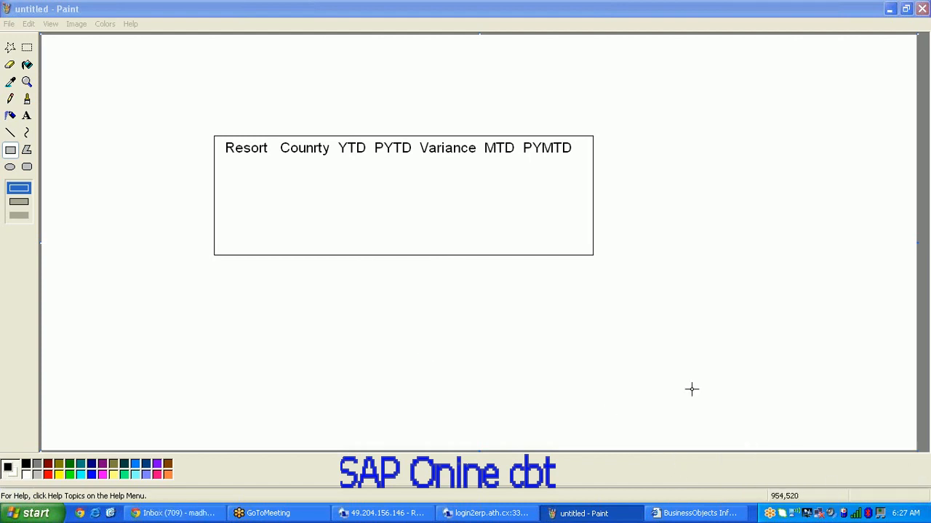